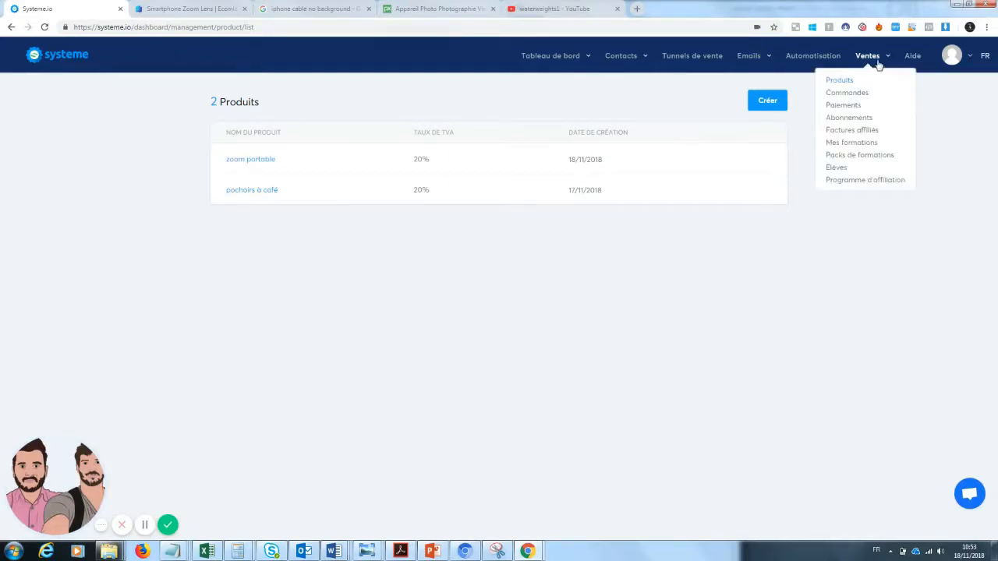
Create and save a new product named 'Zoom téléphone' from the Produits list
mouse_move(870, 62)
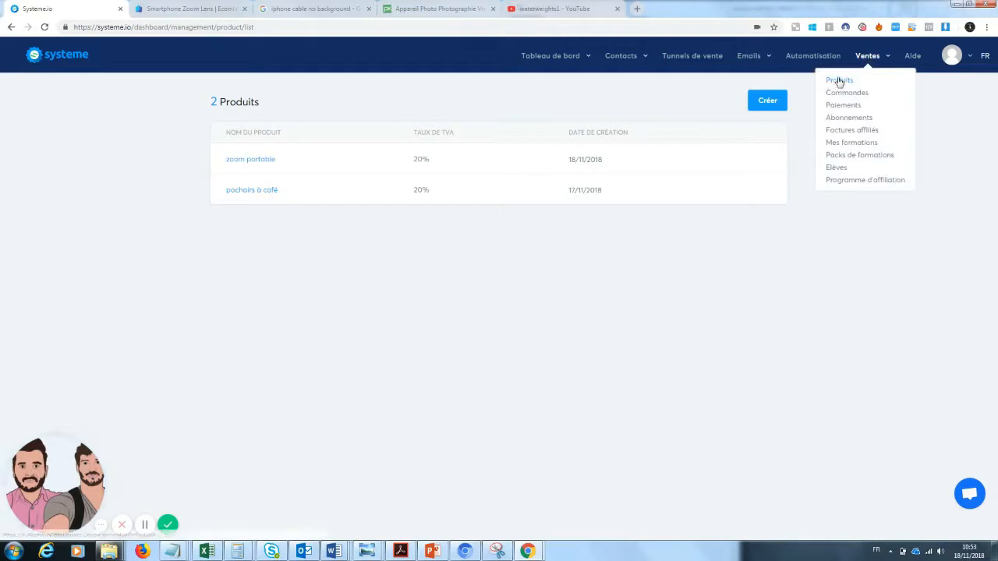
click(838, 80)
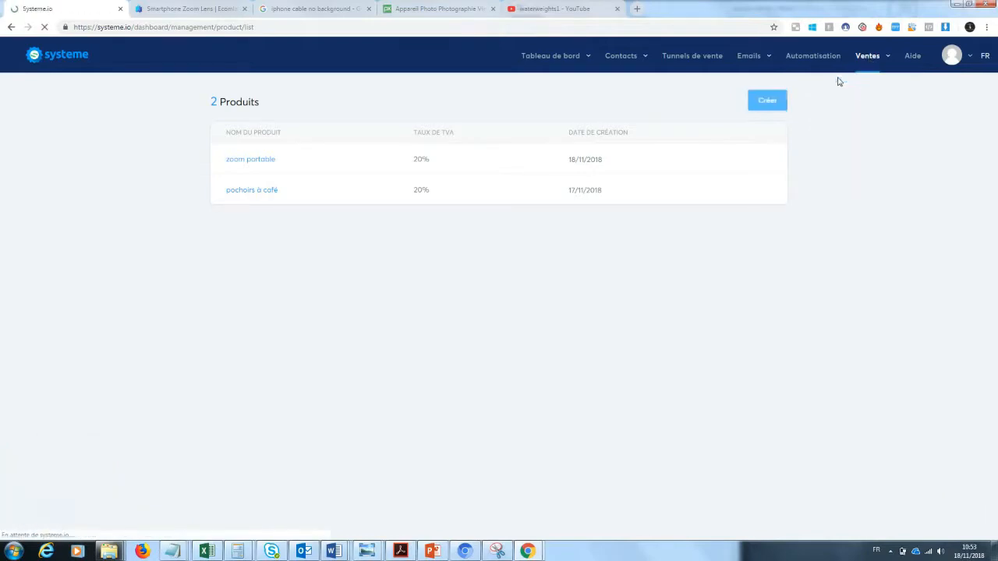
click(771, 102)
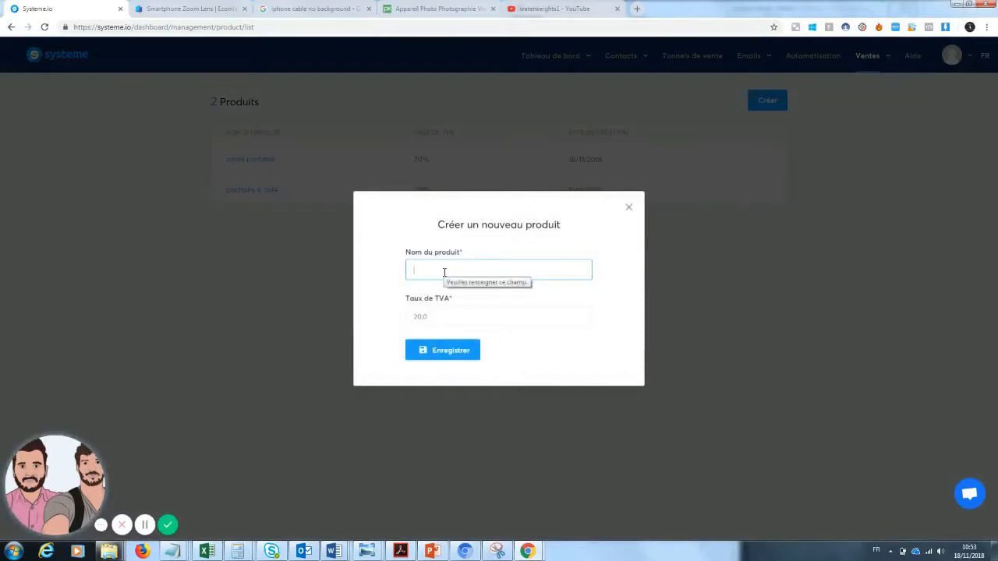
text(Zo)
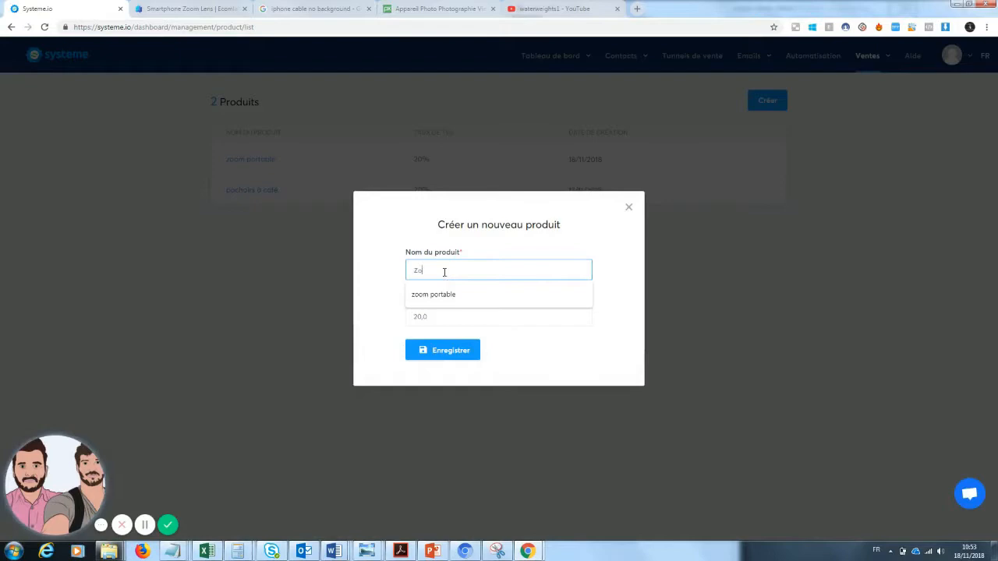
text(om téléphone)
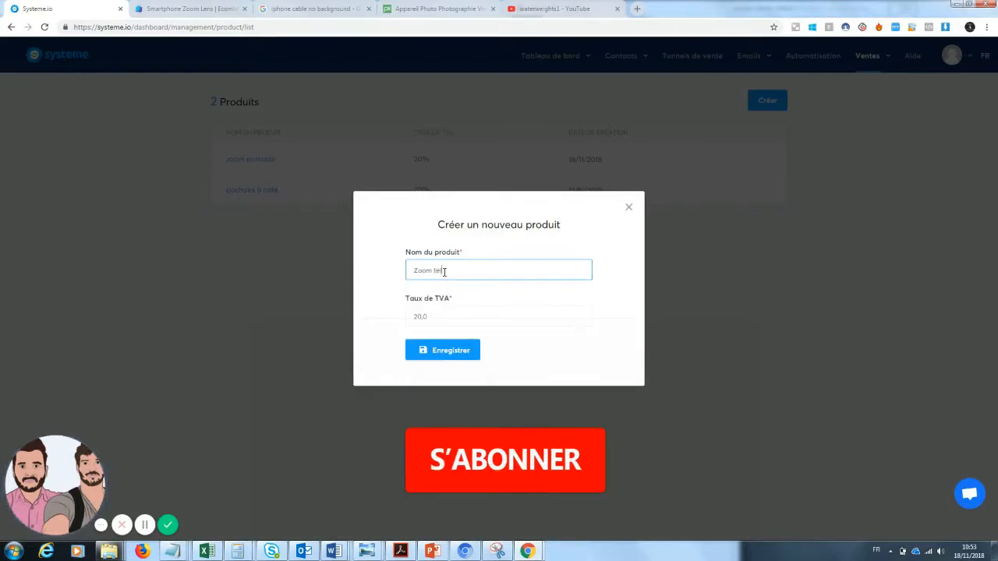
click(451, 350)
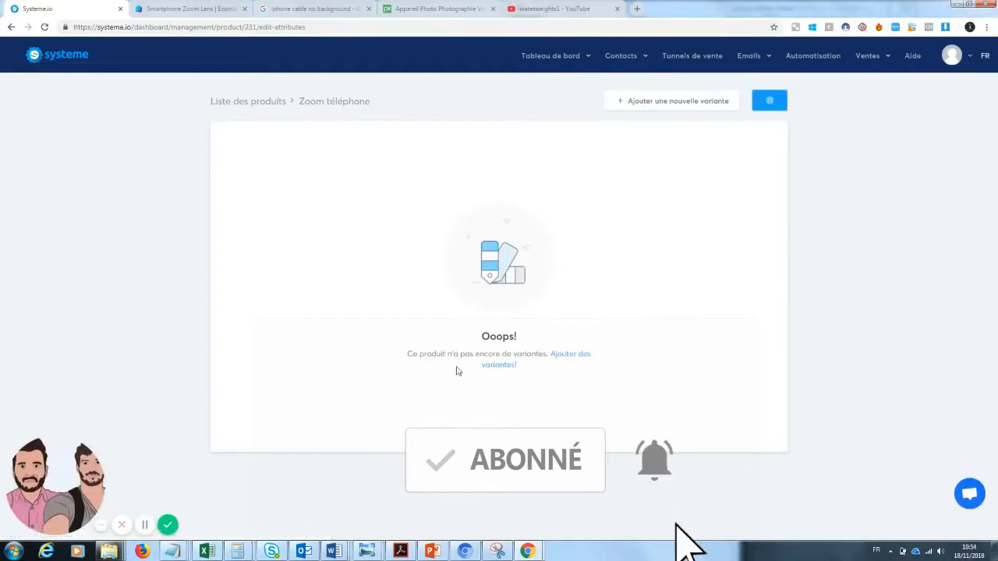
Add the variants 'noir' and 'blanc' to Zoom téléphone, then return to the product list
click(504, 365)
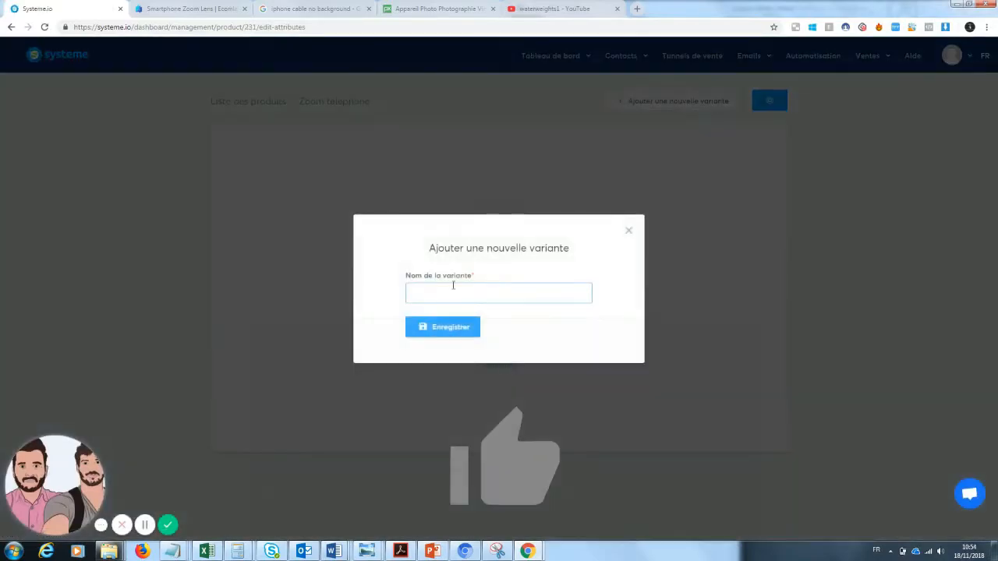
text(Noir)
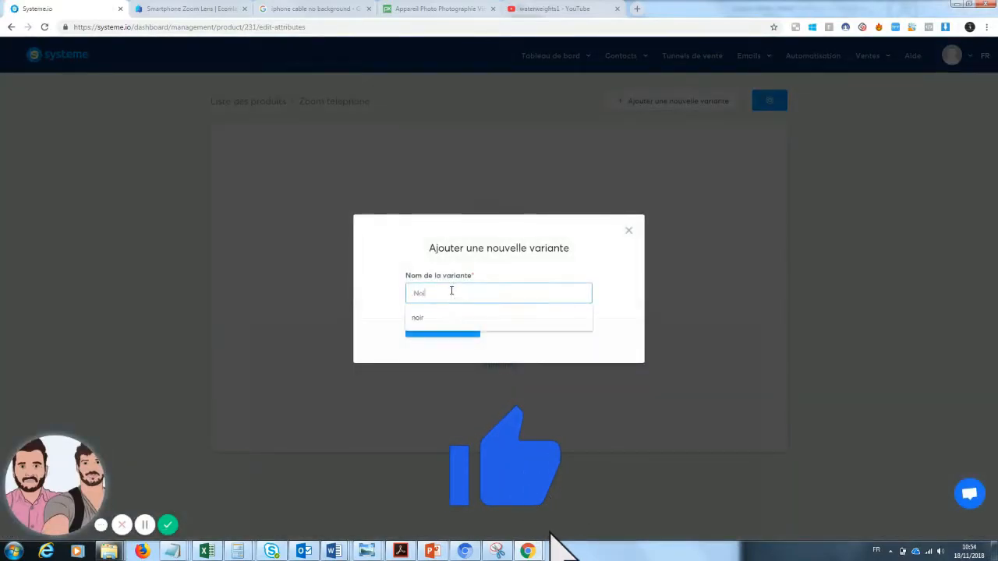
click(436, 316)
click(440, 327)
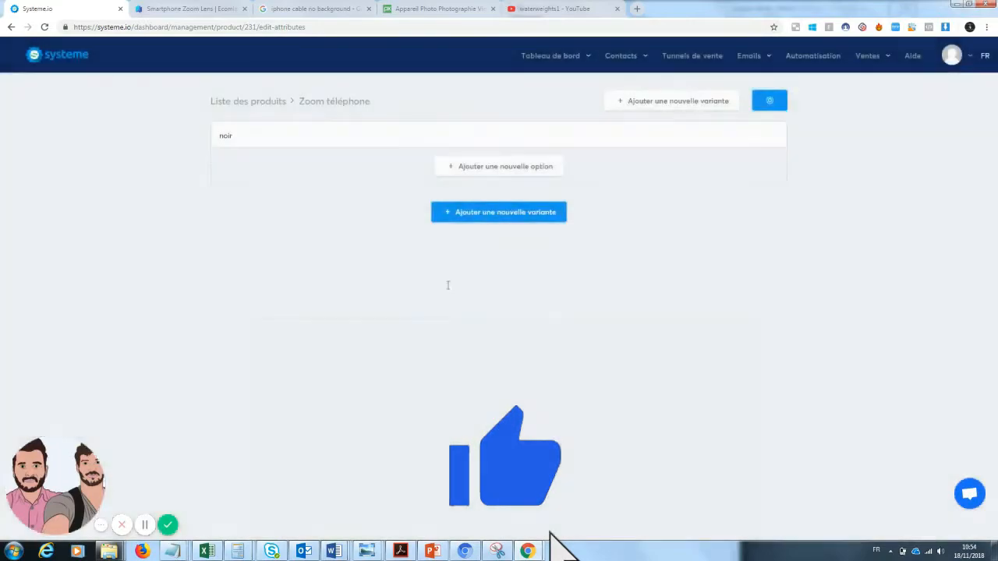
click(487, 218)
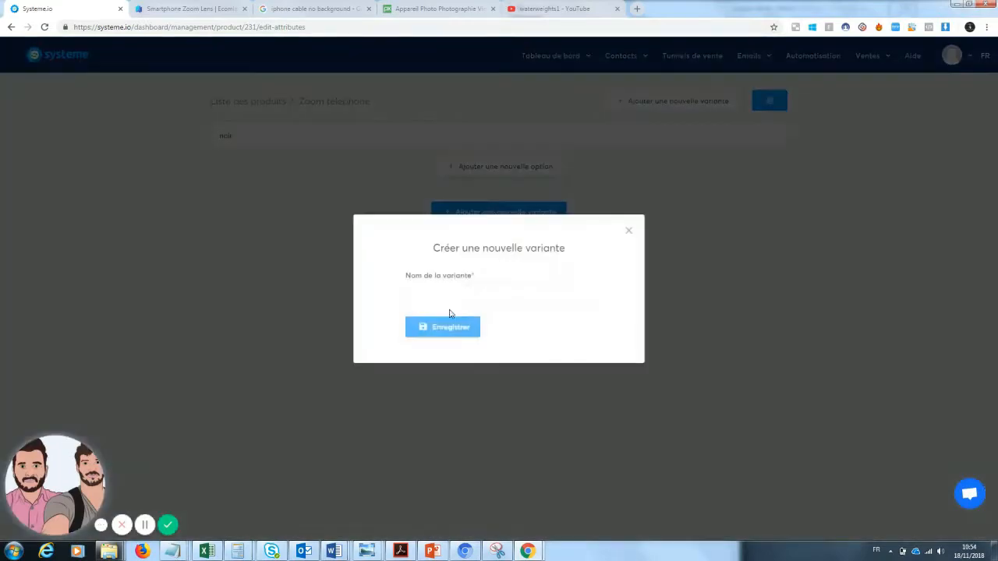
click(459, 294)
text(blanc)
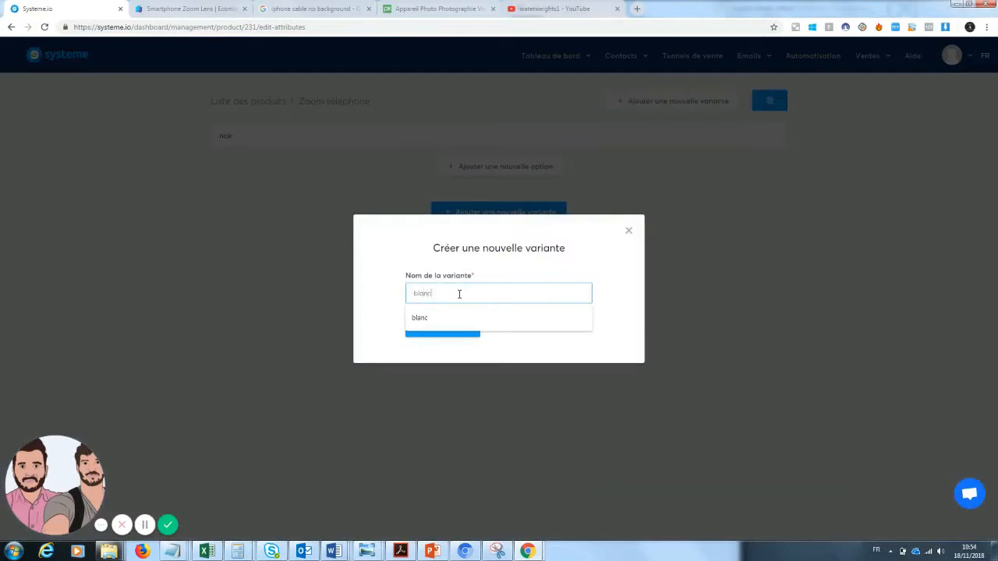
click(457, 318)
click(438, 334)
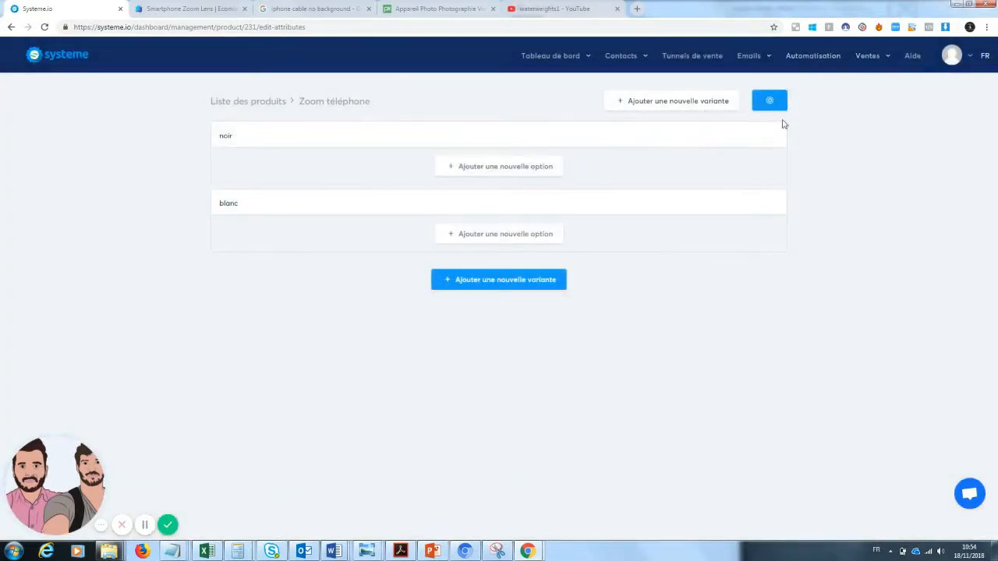
click(235, 102)
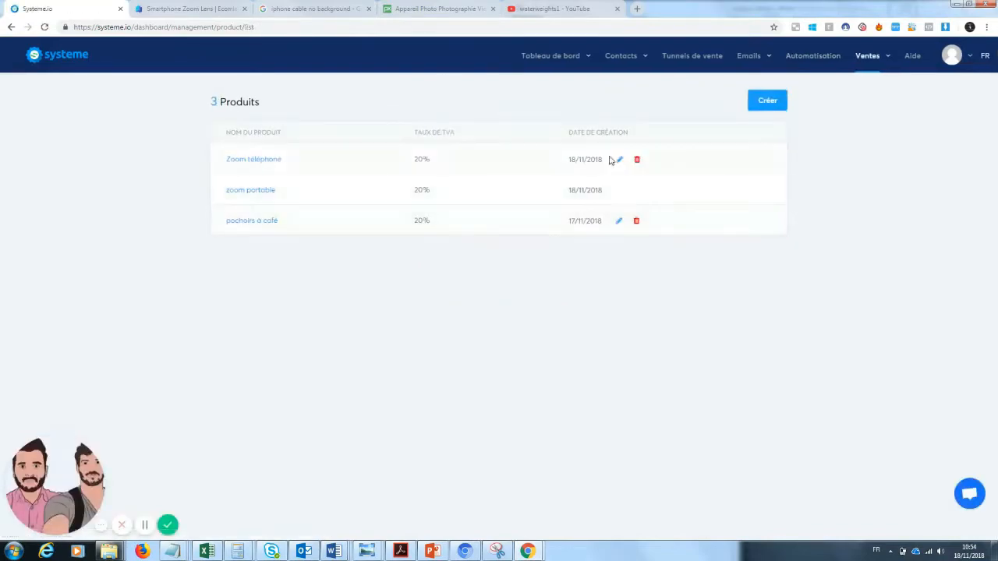
Delete the old products 'zoom portable' and 'pochoirs à café'
click(637, 191)
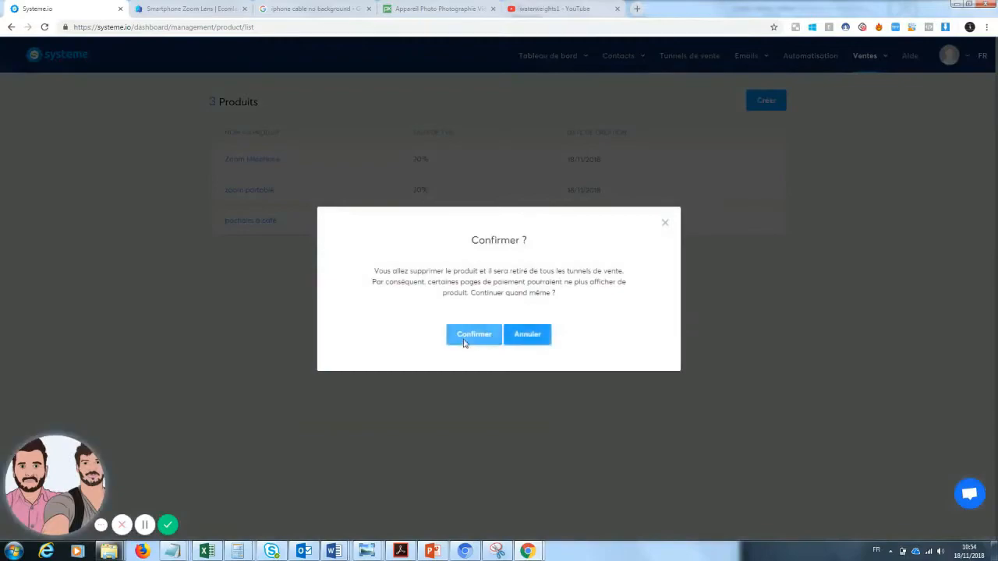
click(472, 336)
click(637, 192)
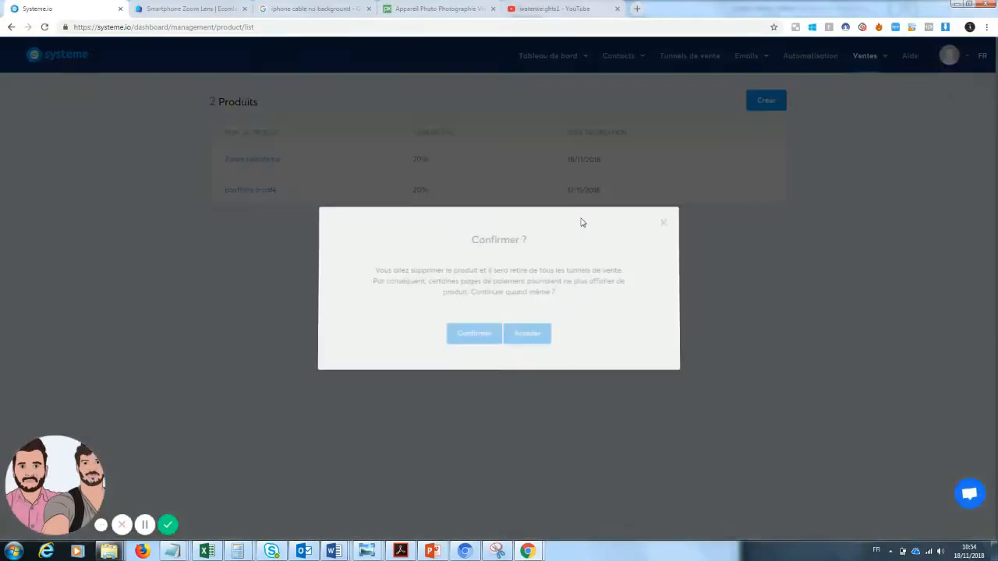
click(471, 335)
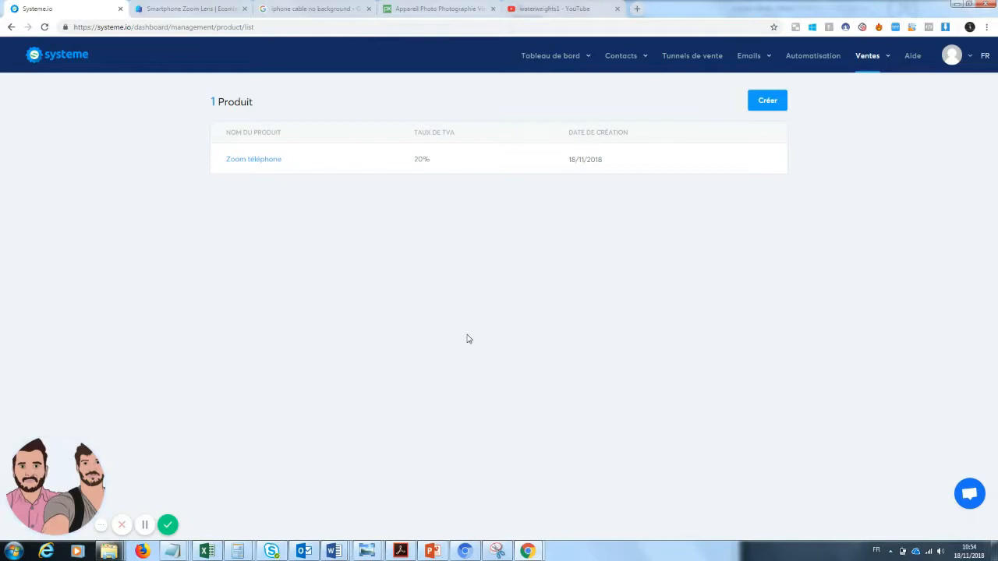
Review the steps of the Tunnel de ventes ecommerce funnel, then edit its sales page
click(693, 56)
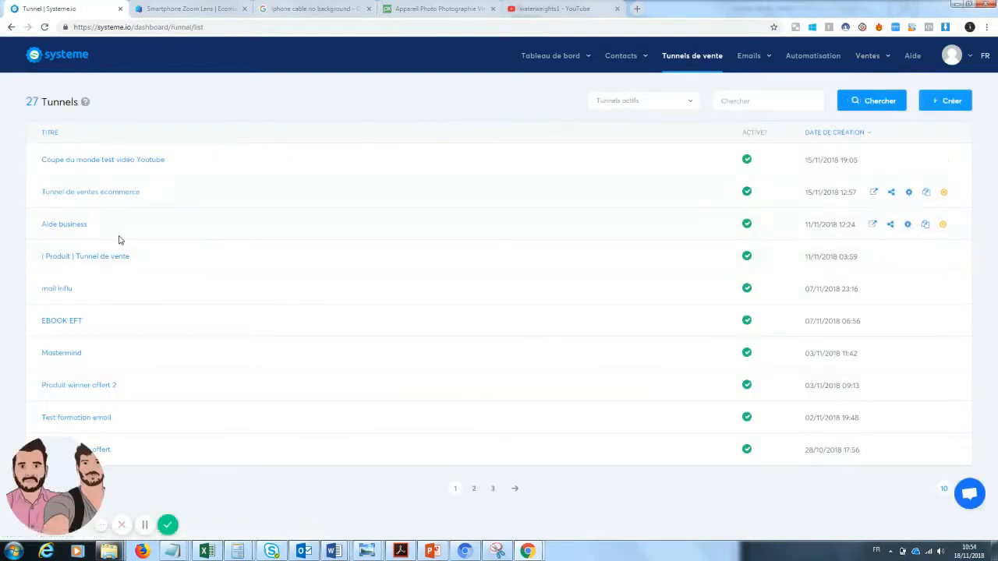
click(97, 195)
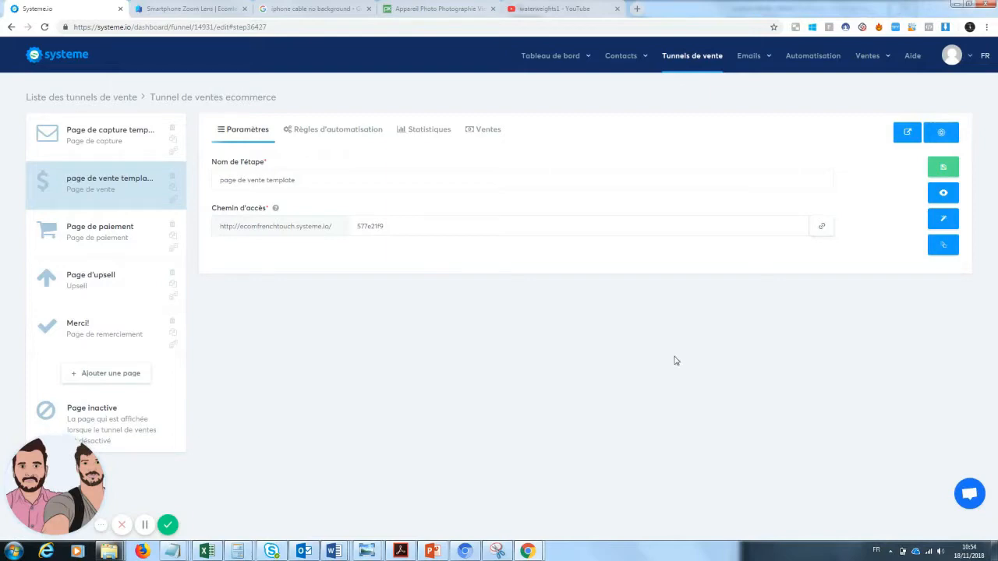
click(98, 154)
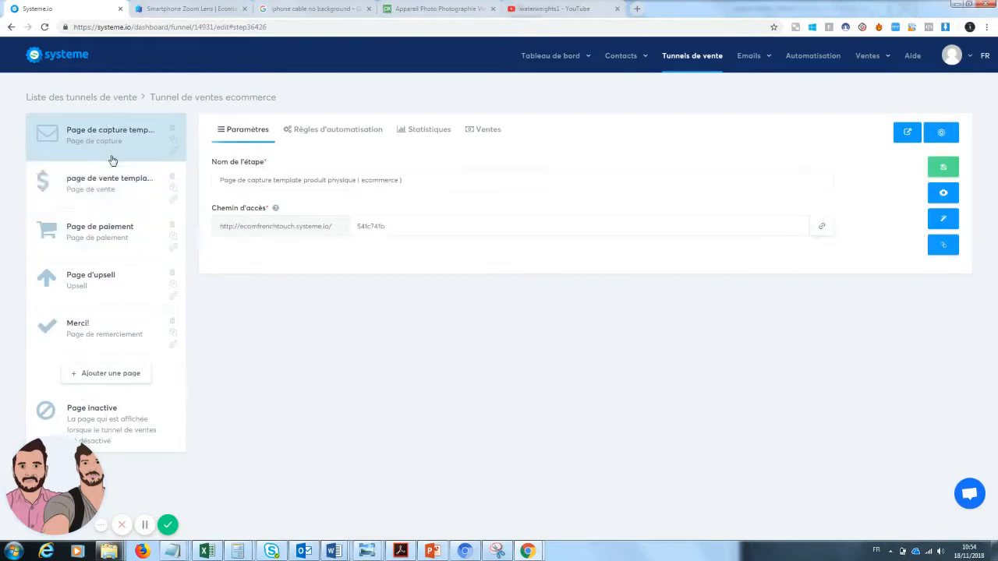
click(78, 201)
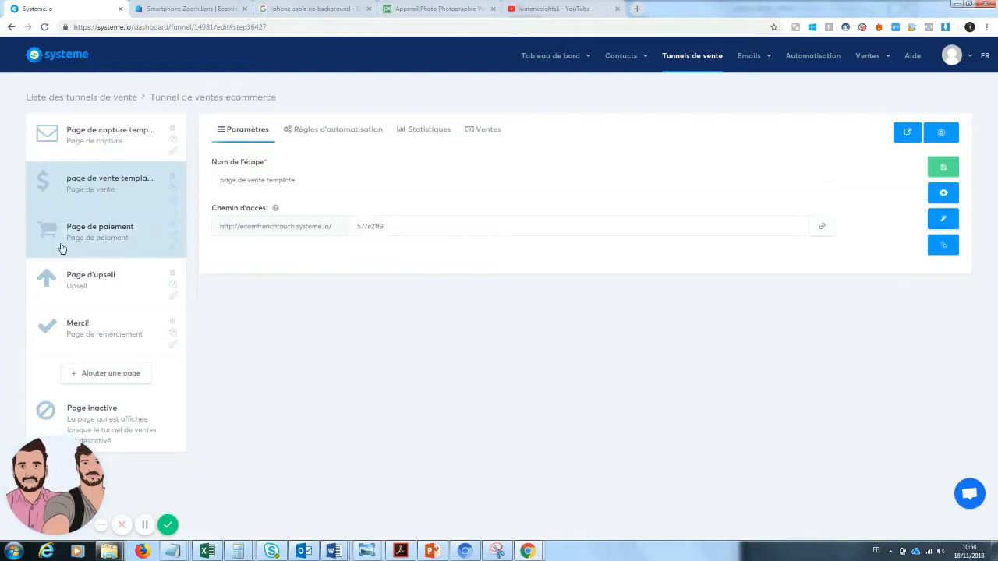
click(95, 255)
click(111, 297)
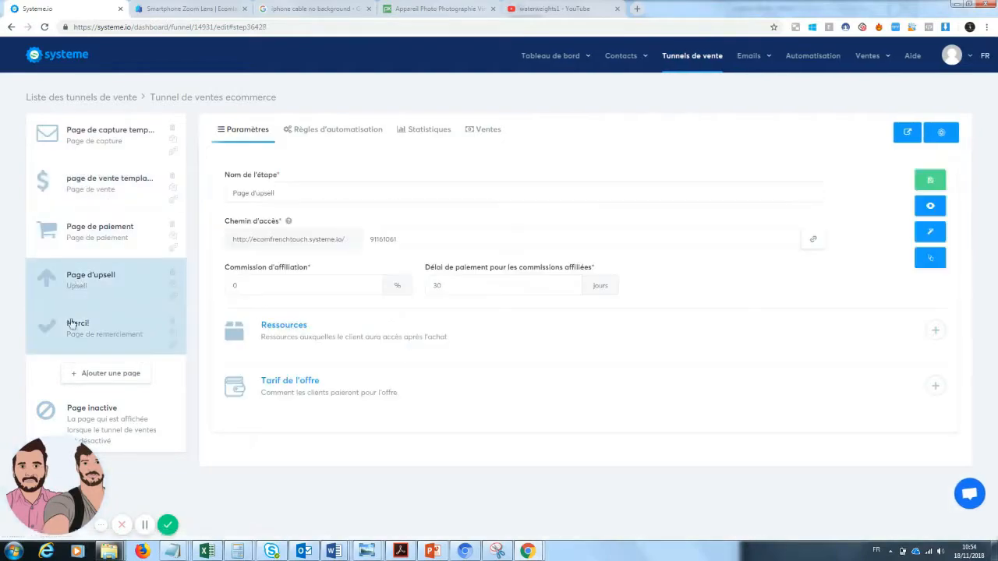
click(107, 343)
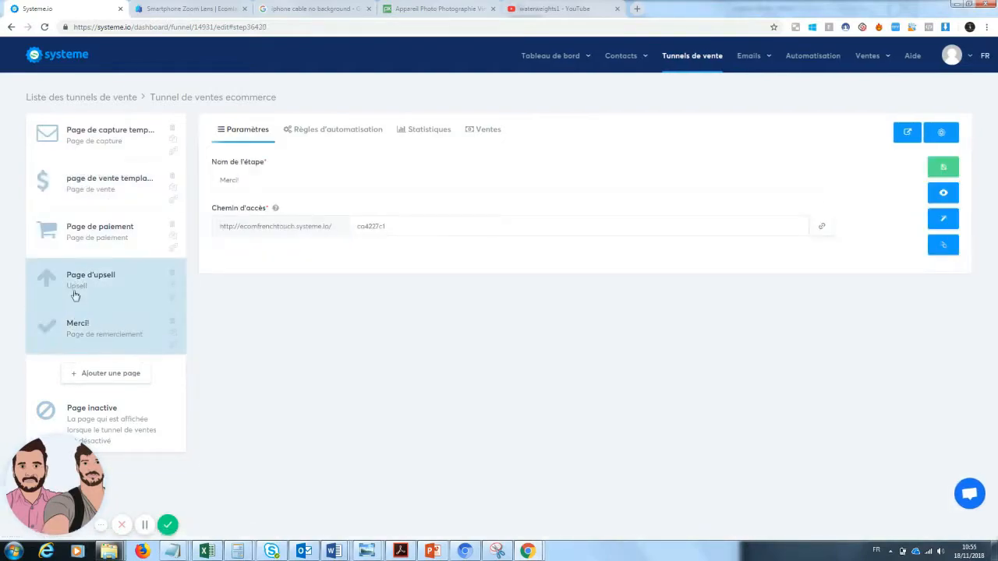
click(110, 186)
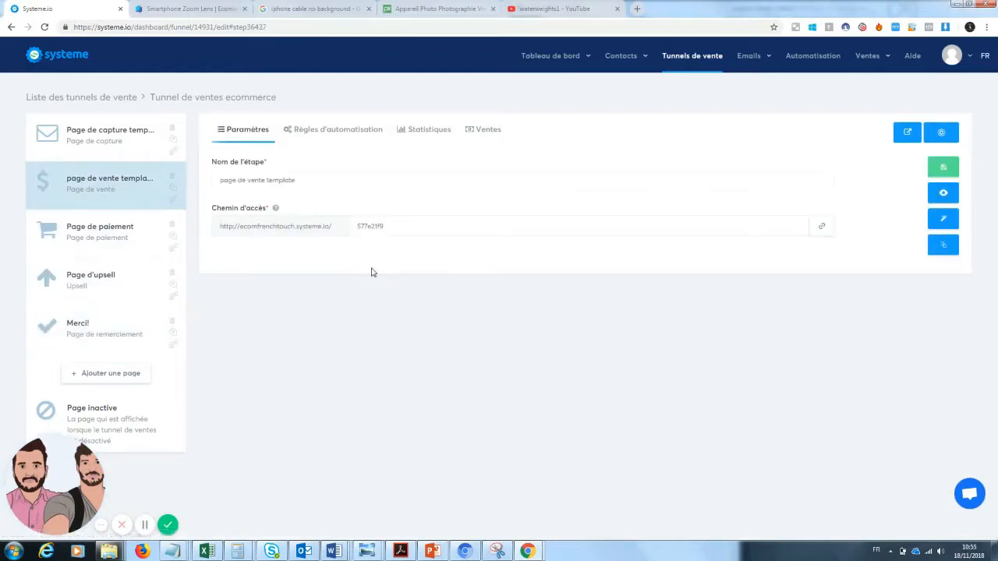
click(943, 221)
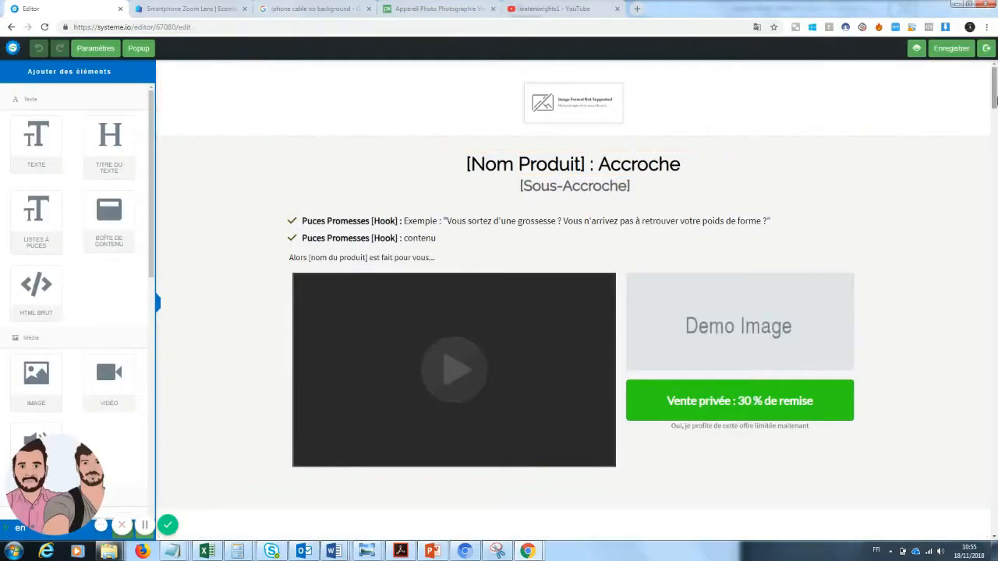
Scroll through the sales page template to review its placeholder content, then back to the top
drag(995, 100, 995, 103)
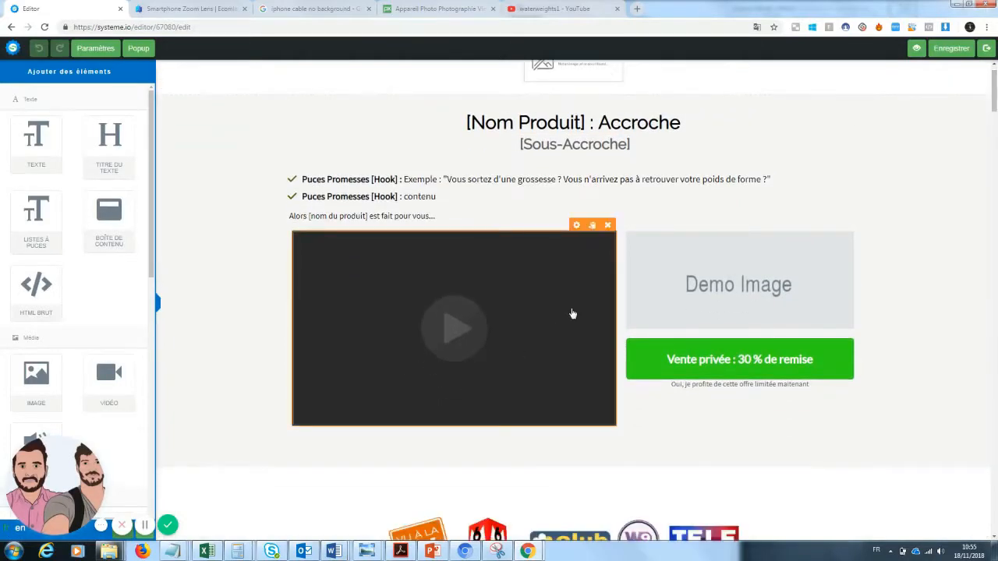
scroll(994, 199, down, 7)
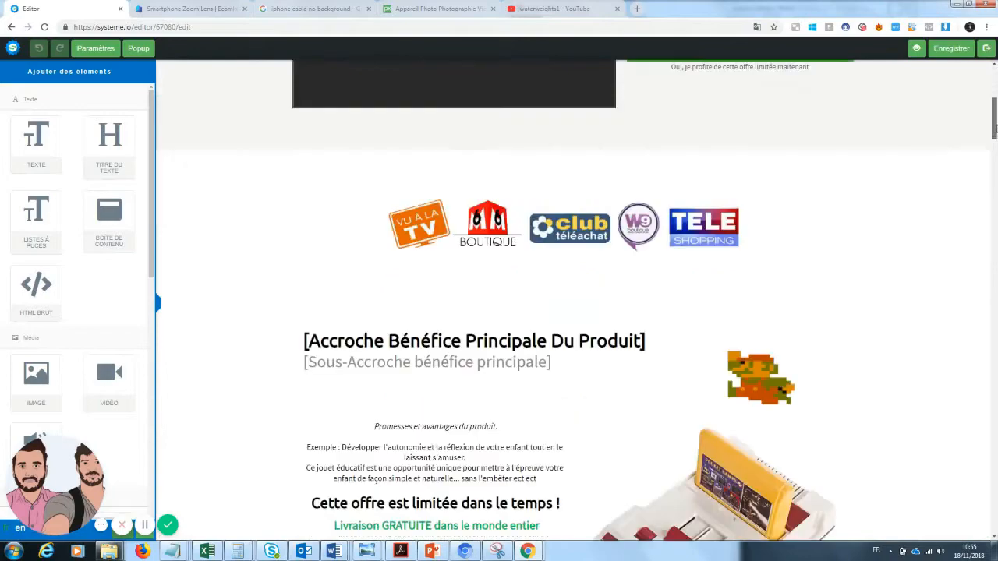
scroll(995, 181, down, 5)
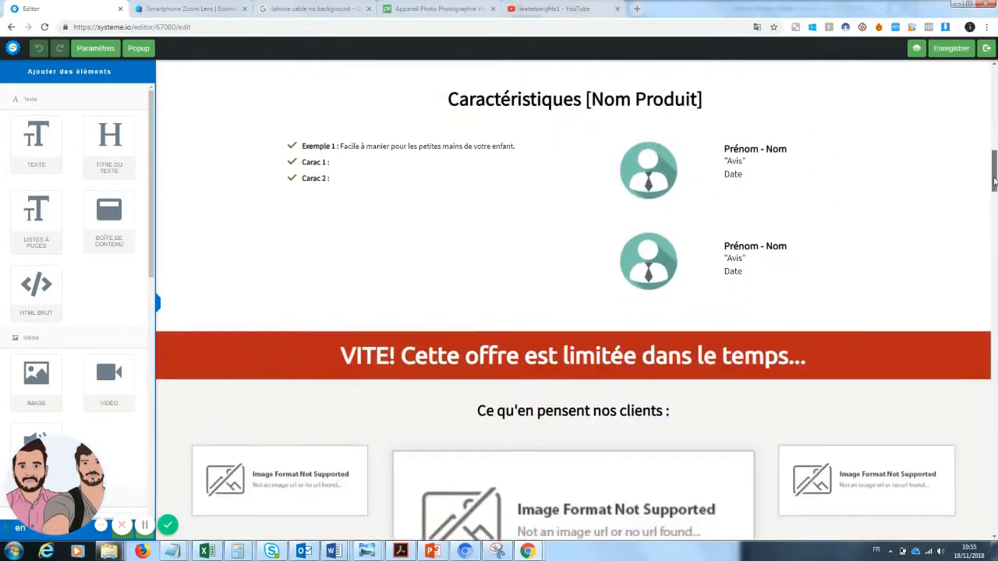
drag(994, 181, 993, 85)
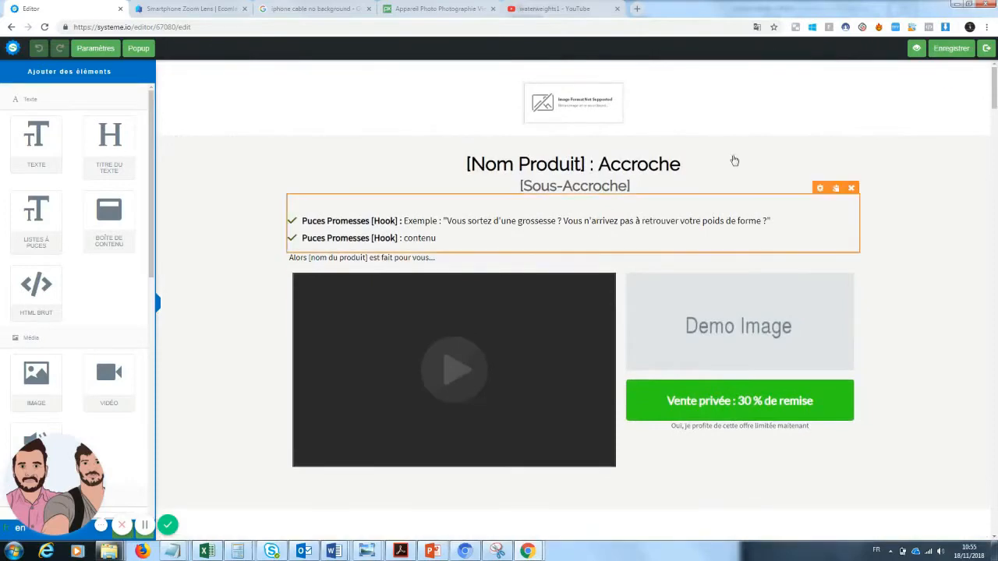
Replace the [Nom Produit] headline with 'Zoom Téléphone : La photographie de qualité accessible à tous'
click(562, 171)
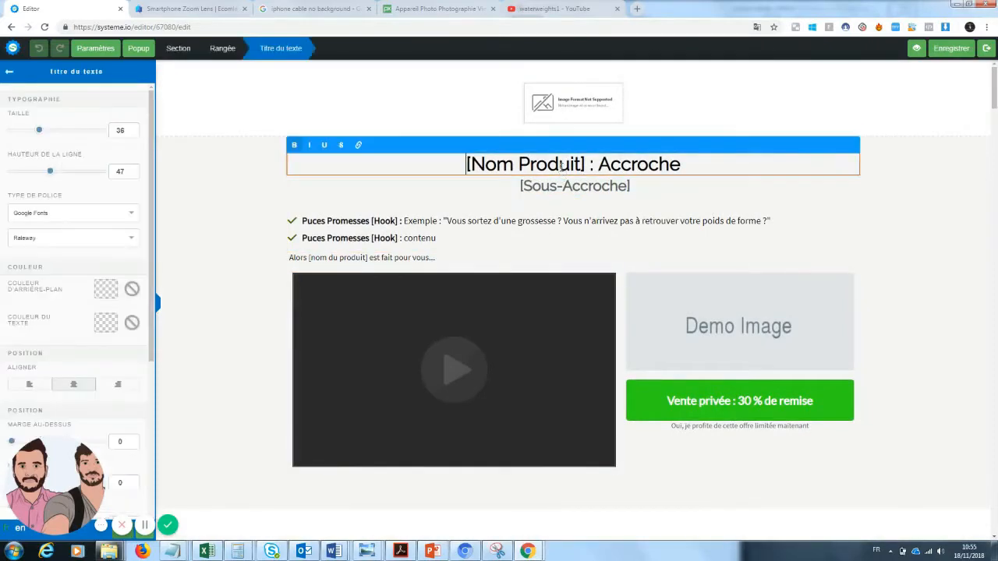
drag(585, 165, 442, 162)
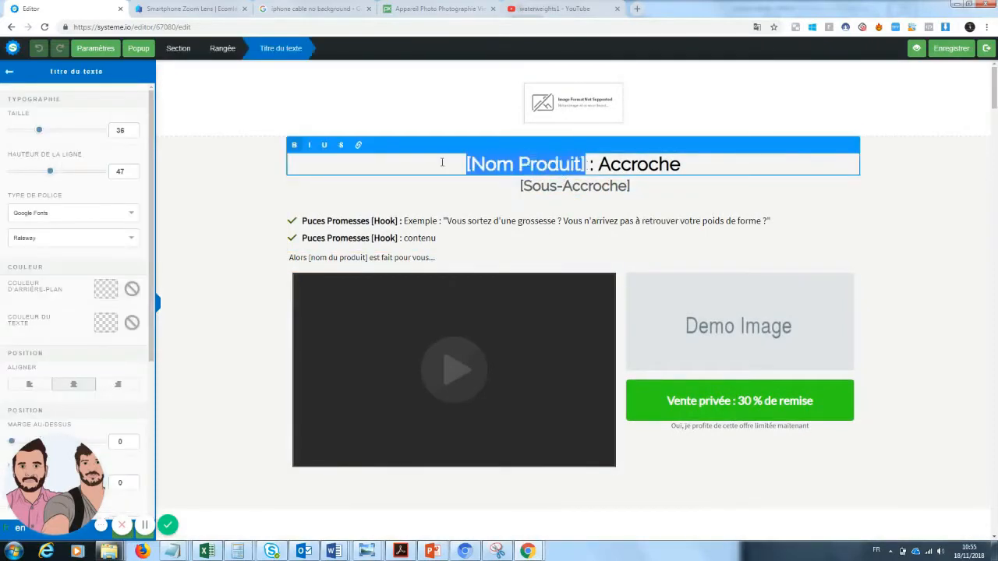
text(Zoom)
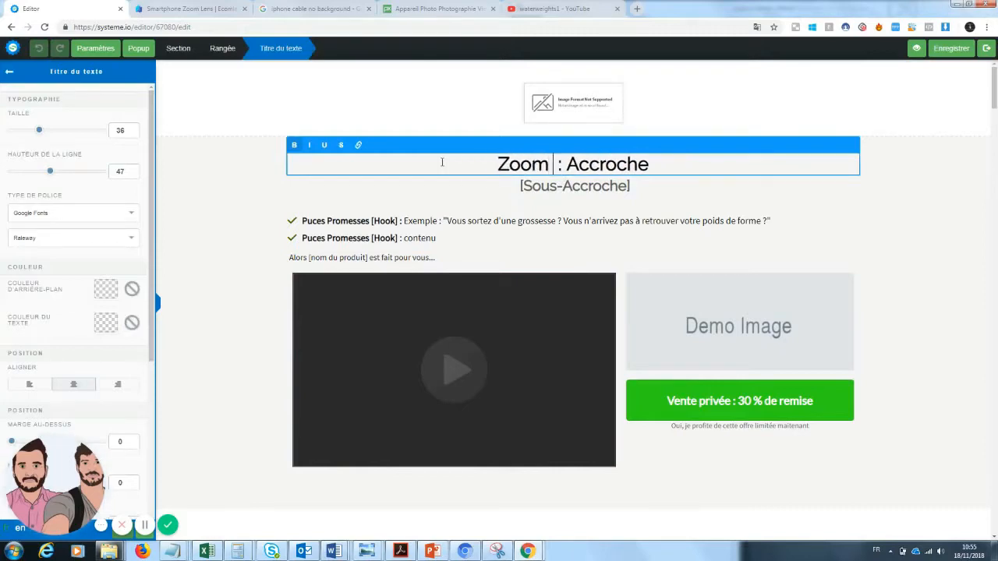
text( Télép)
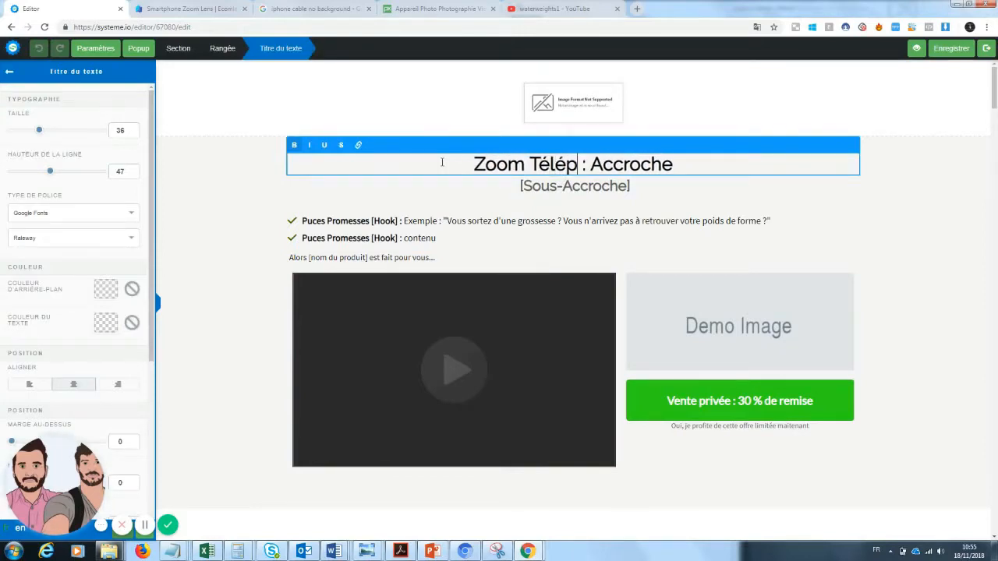
text(hone : )
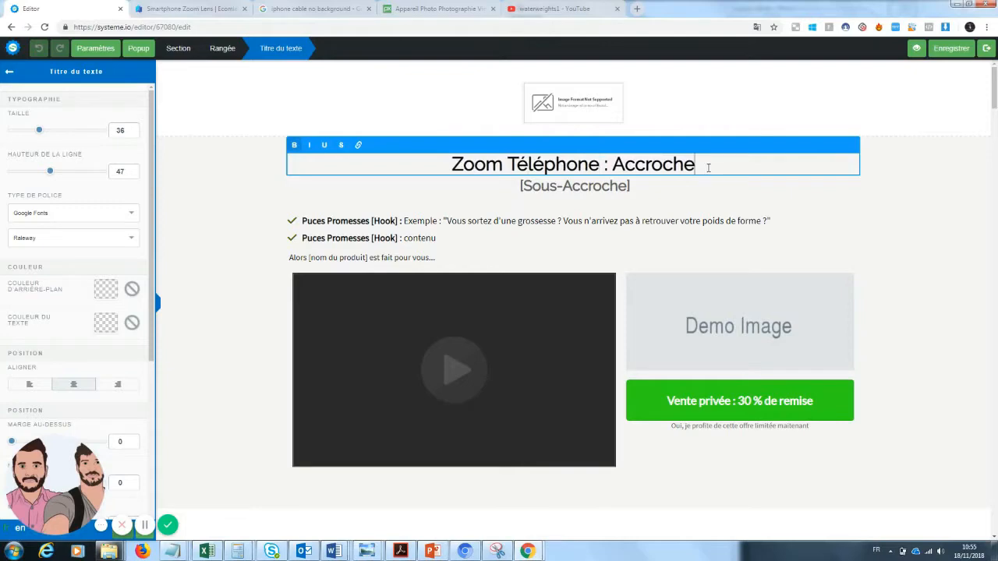
text(La ph)
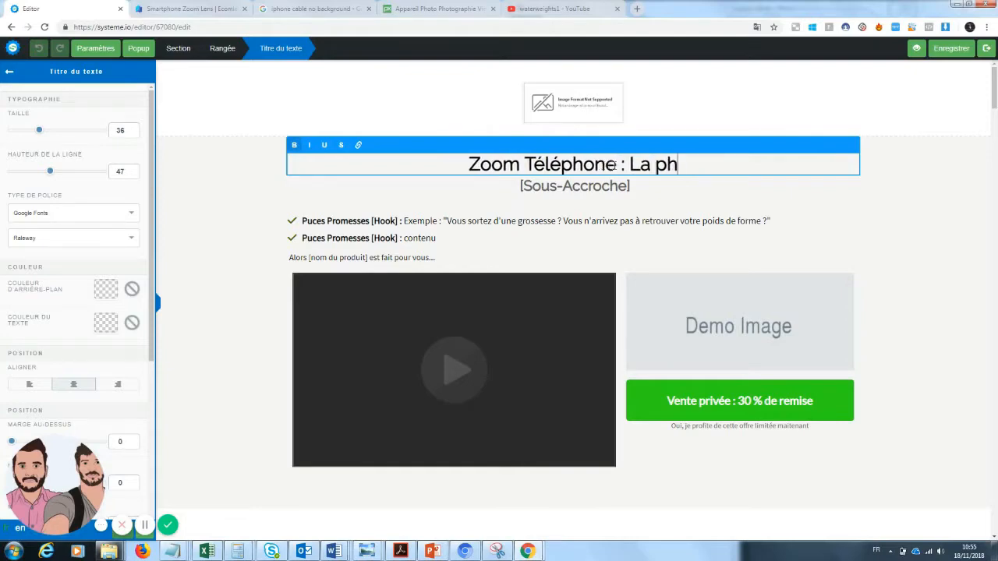
text(otograp)
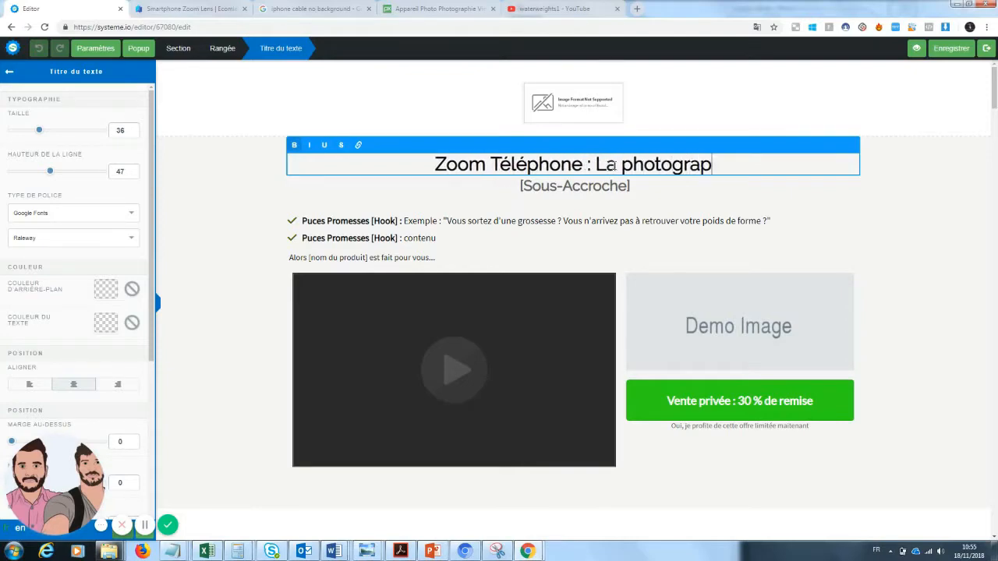
text(hie de )
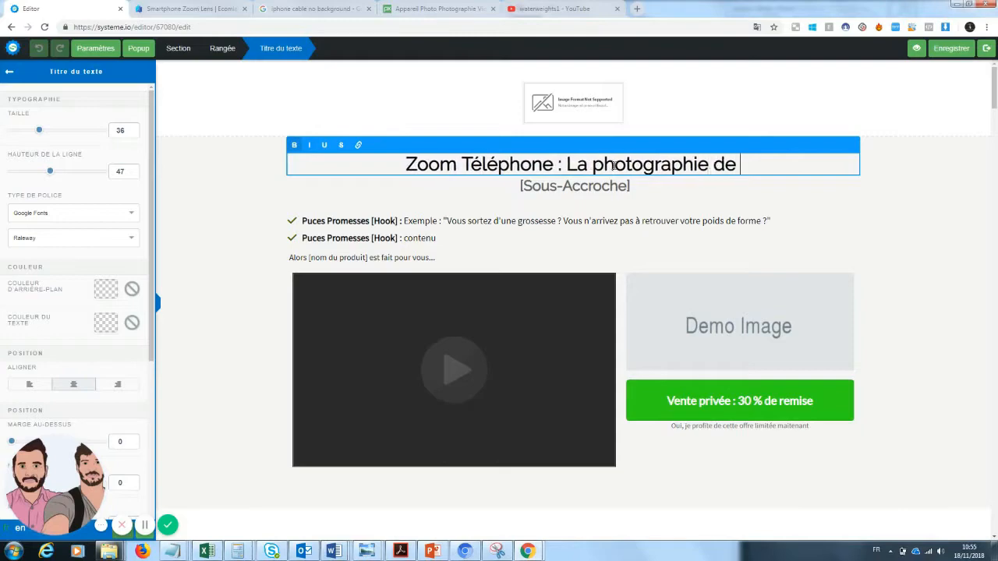
text(qualité acces)
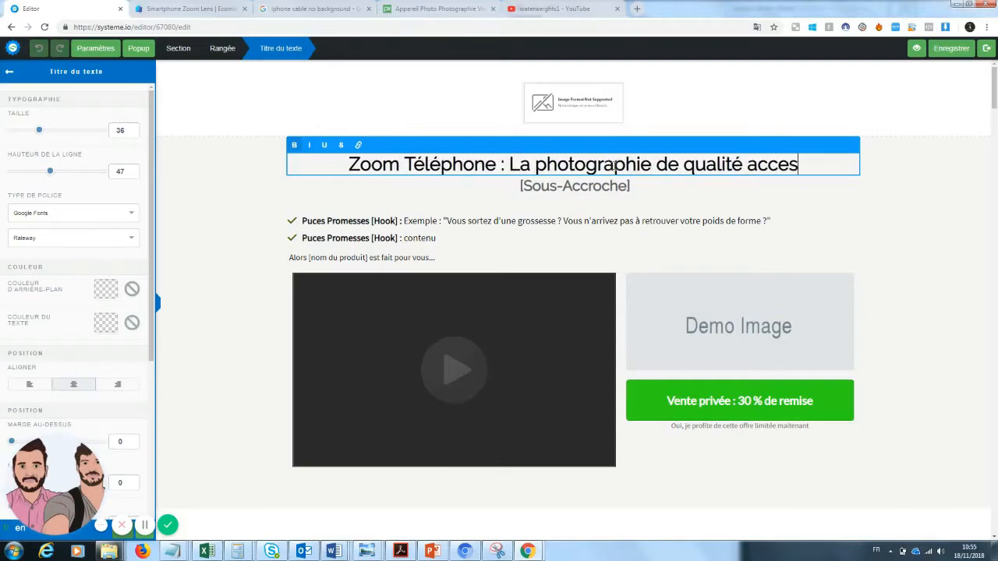
text(sible à )
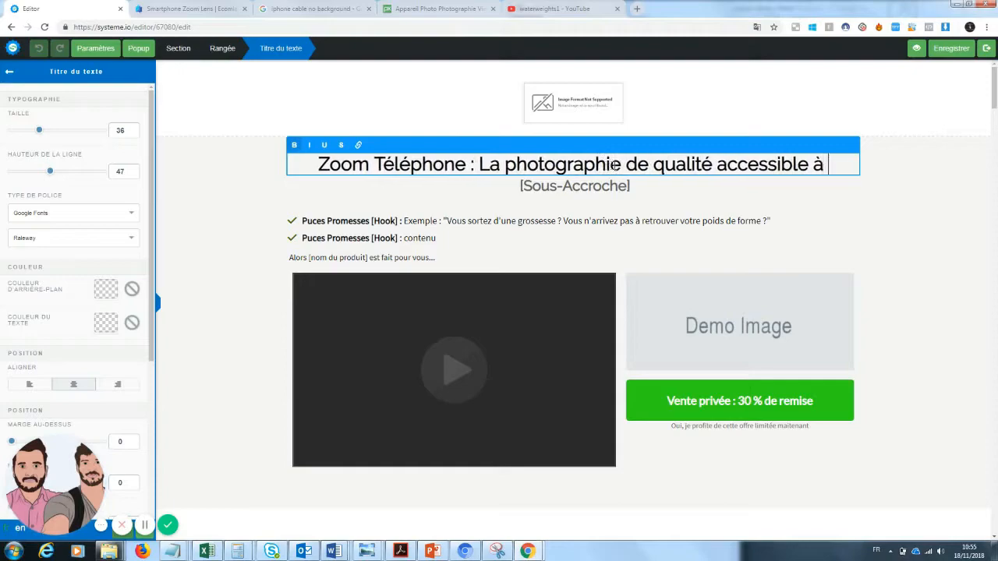
text(tou)
key(BackSpace)
text(ous)
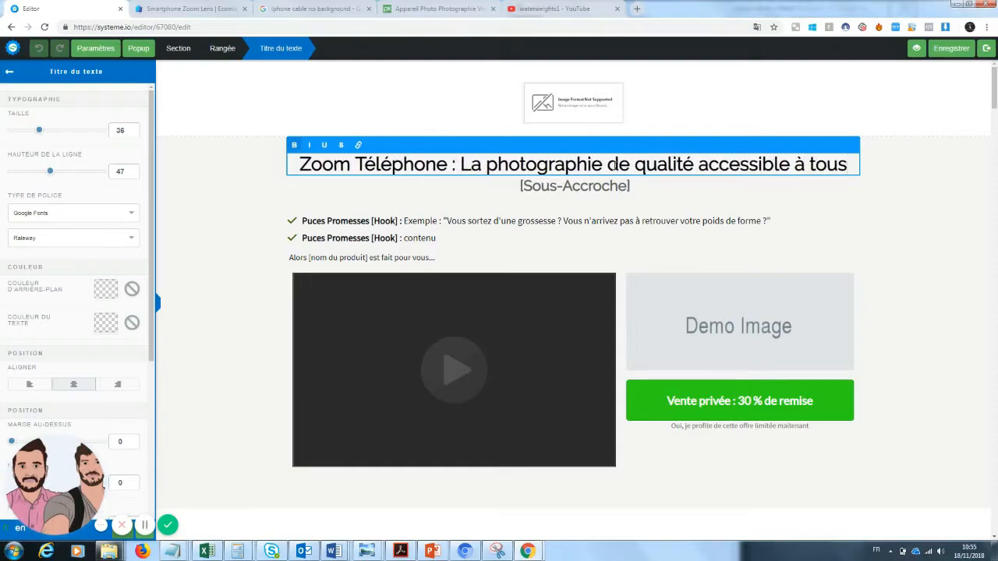
click(229, 237)
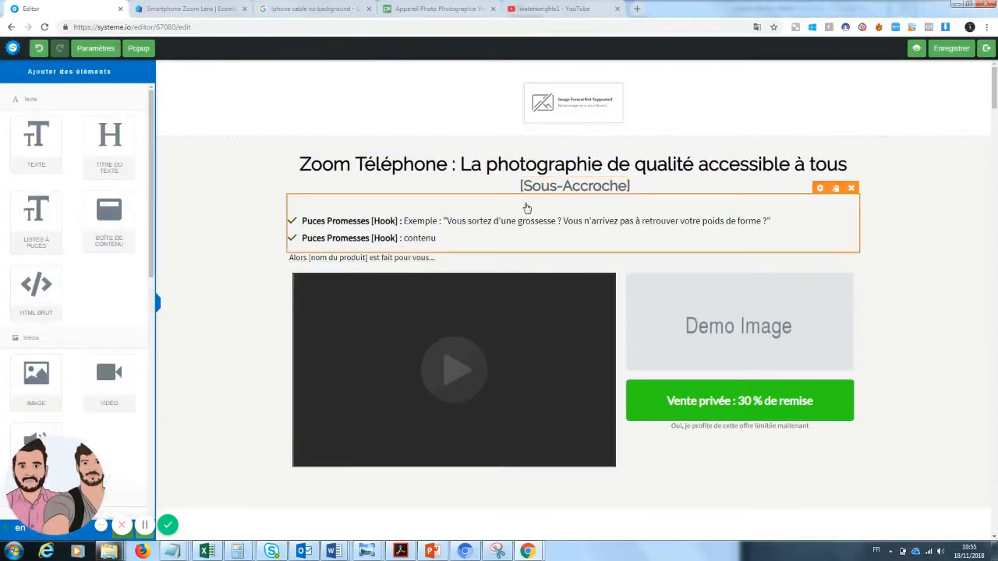
Change the [Sous-Accroche] subtitle text to 'Devenez un photographe sans grosses dépenses'
click(581, 186)
drag(630, 186, 493, 182)
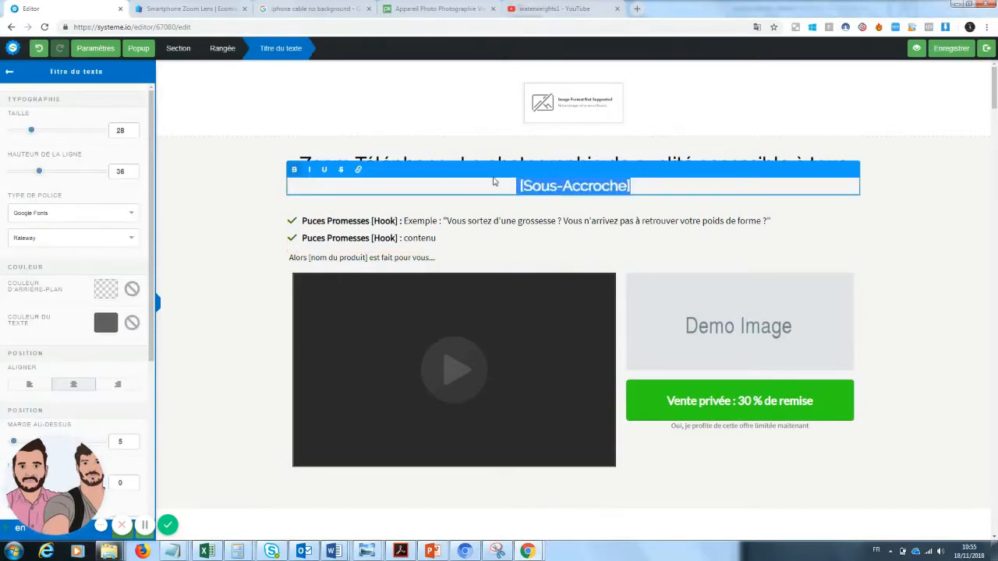
key(BackSpace)
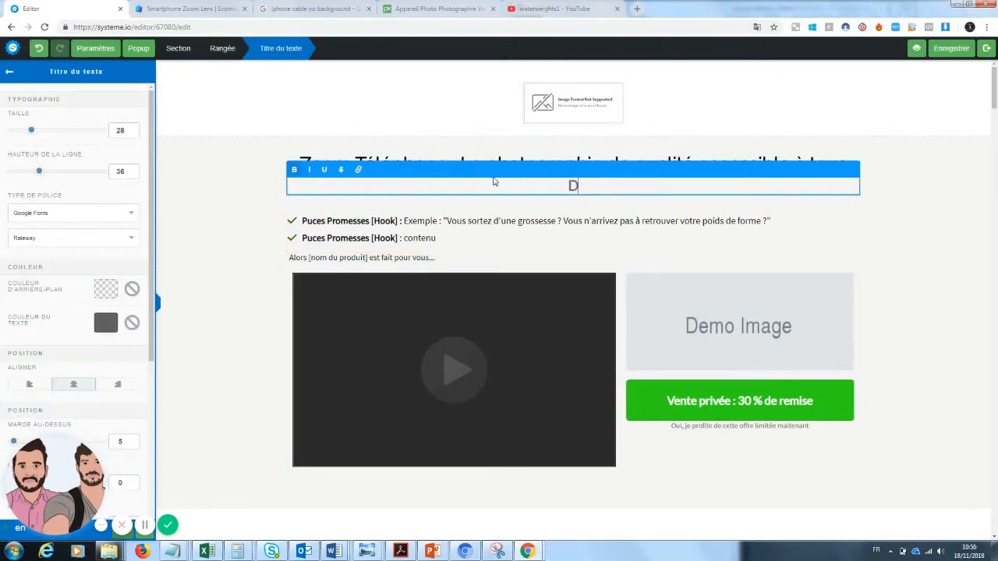
text(Devenez un)
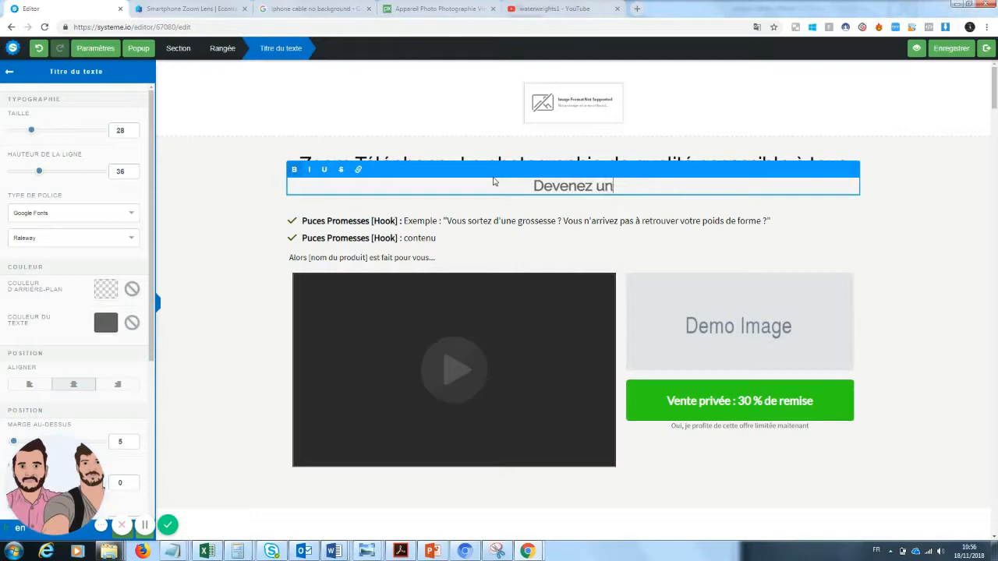
text( photogra)
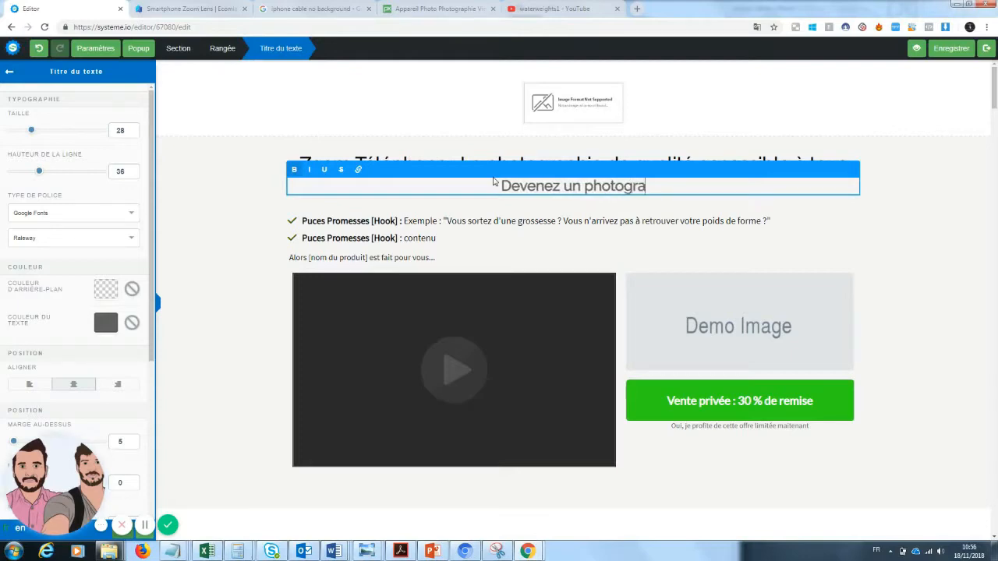
text(phe sans )
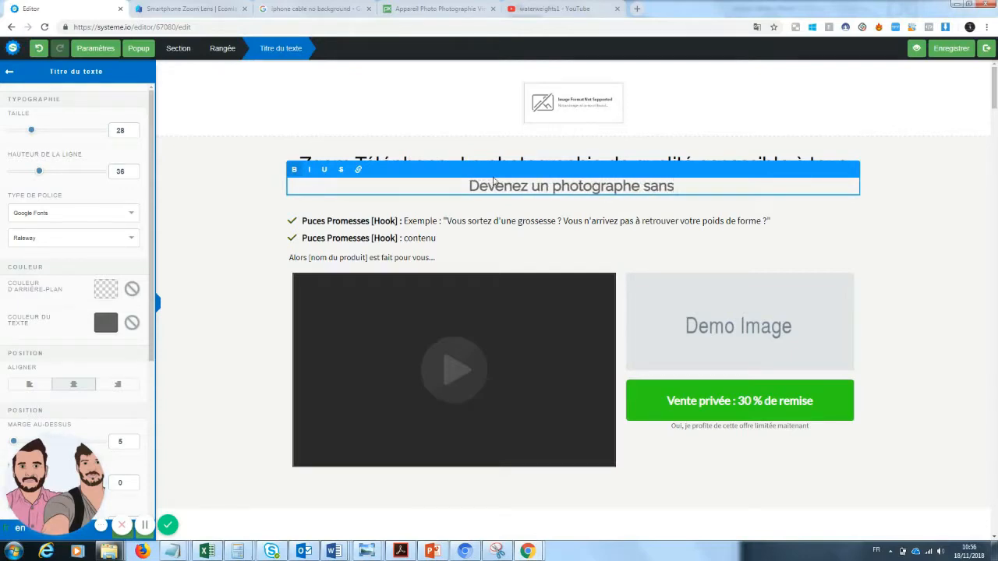
text(grosses dépenses)
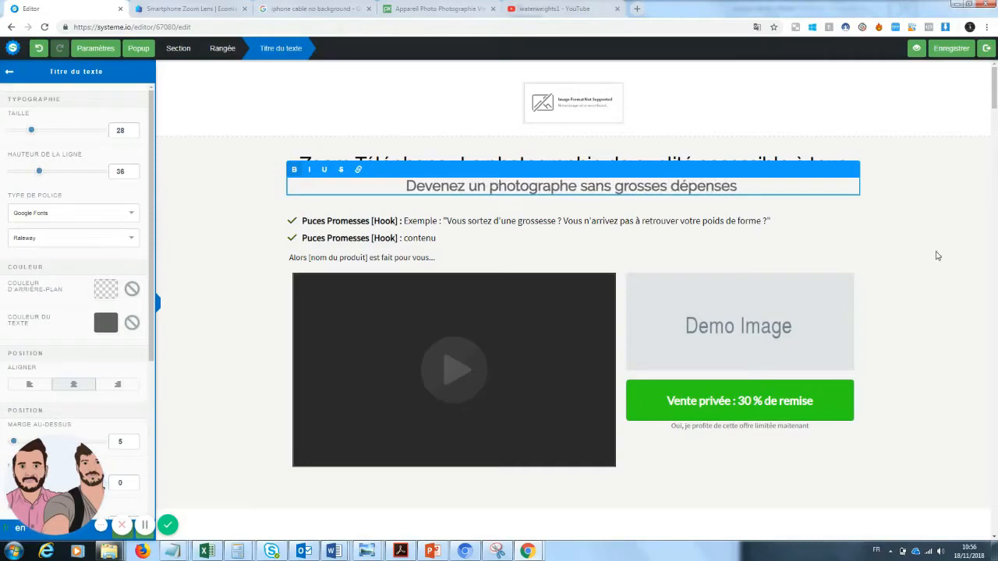
click(967, 265)
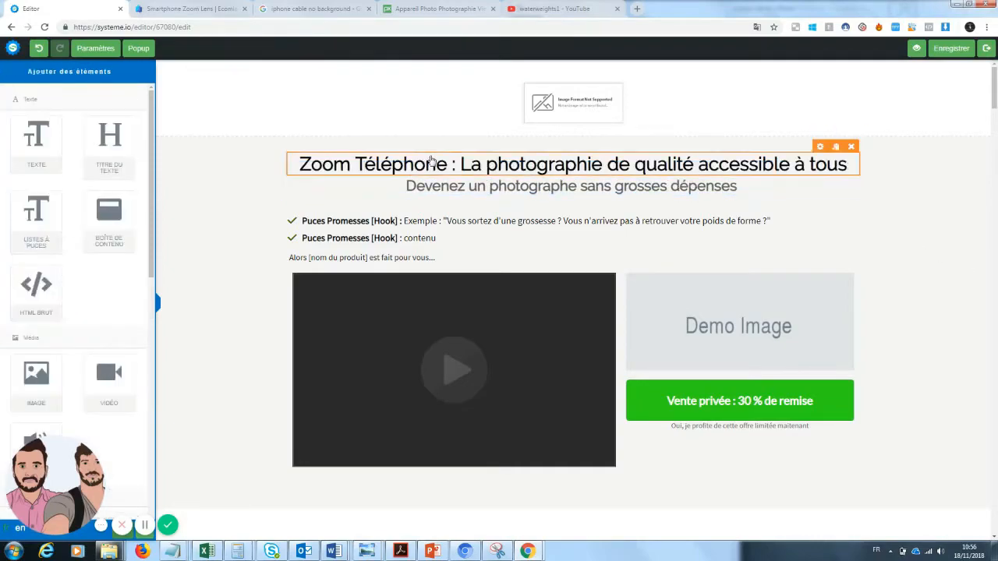
Underline 'Zoom Téléphone' in the headline
click(451, 164)
drag(448, 165, 295, 165)
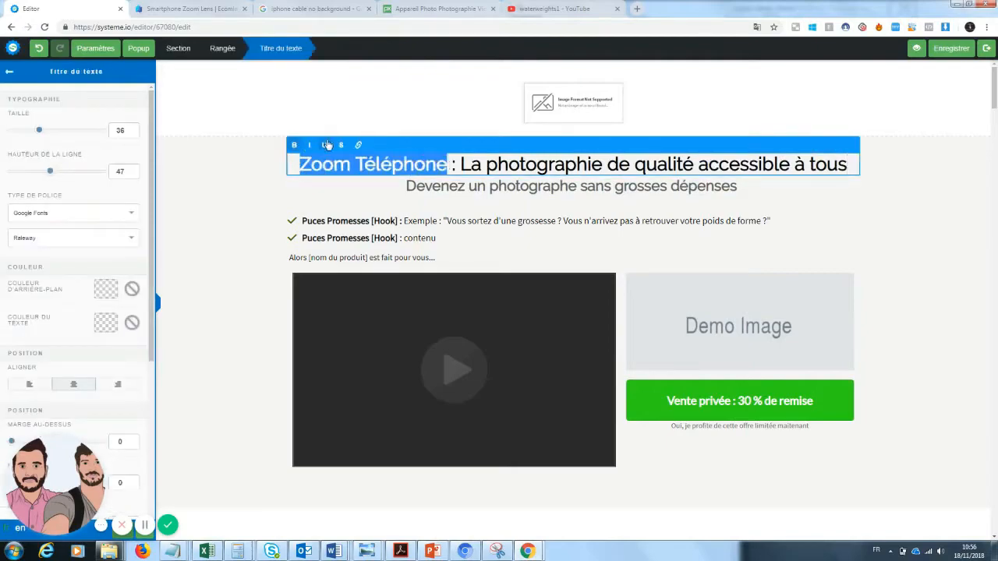
click(328, 148)
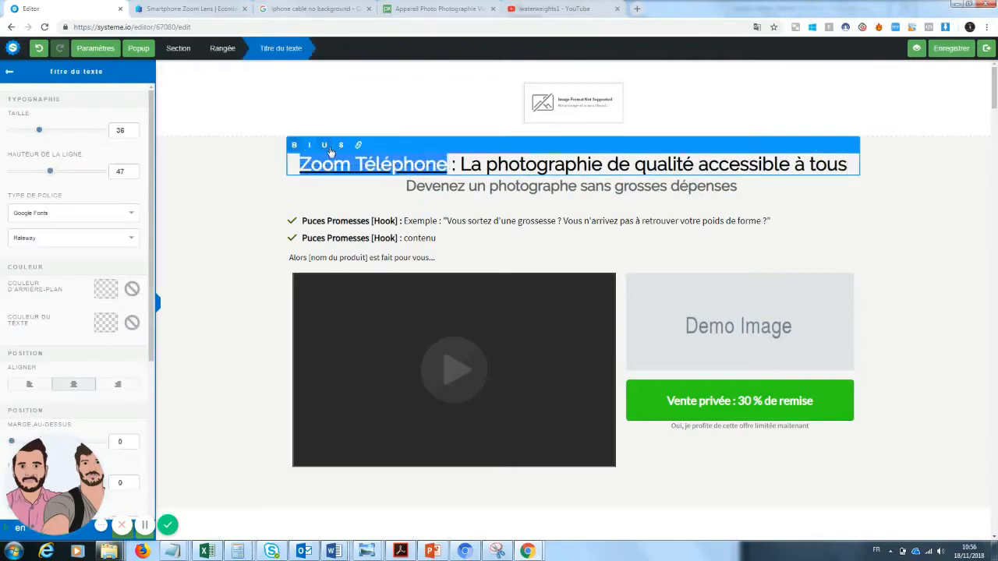
click(269, 212)
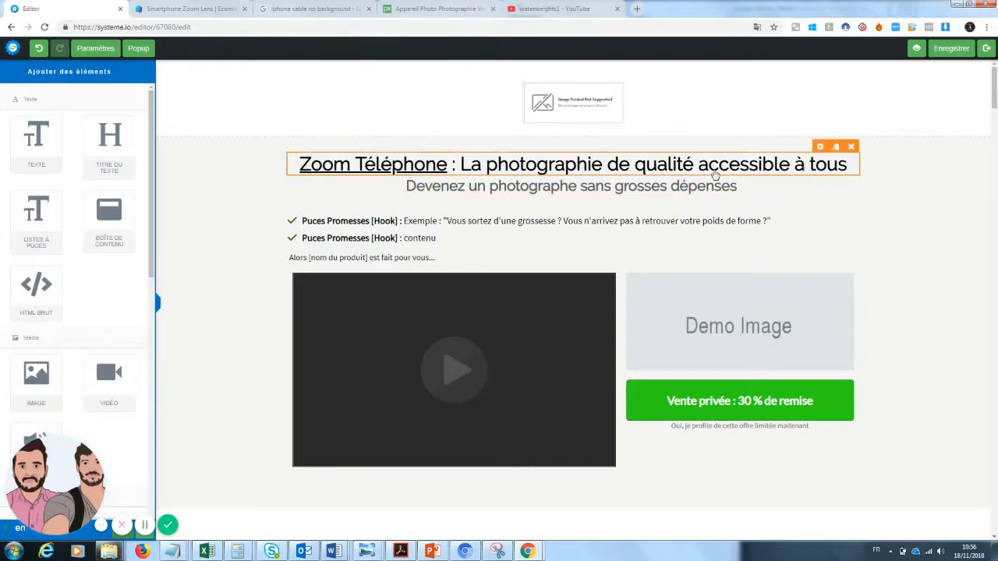
Colour the word 'qualité' in the headline blue
click(715, 174)
drag(693, 164, 633, 165)
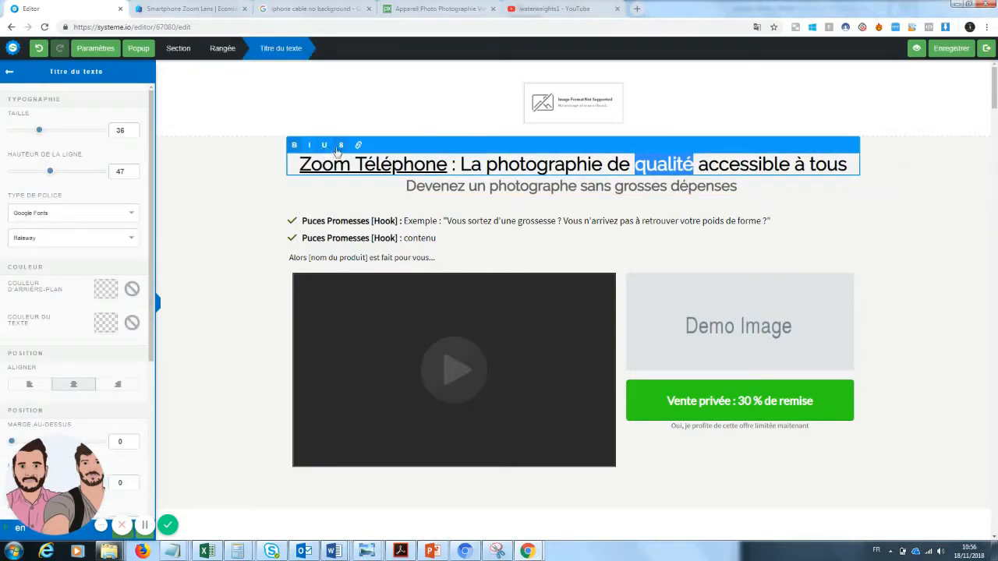
click(109, 327)
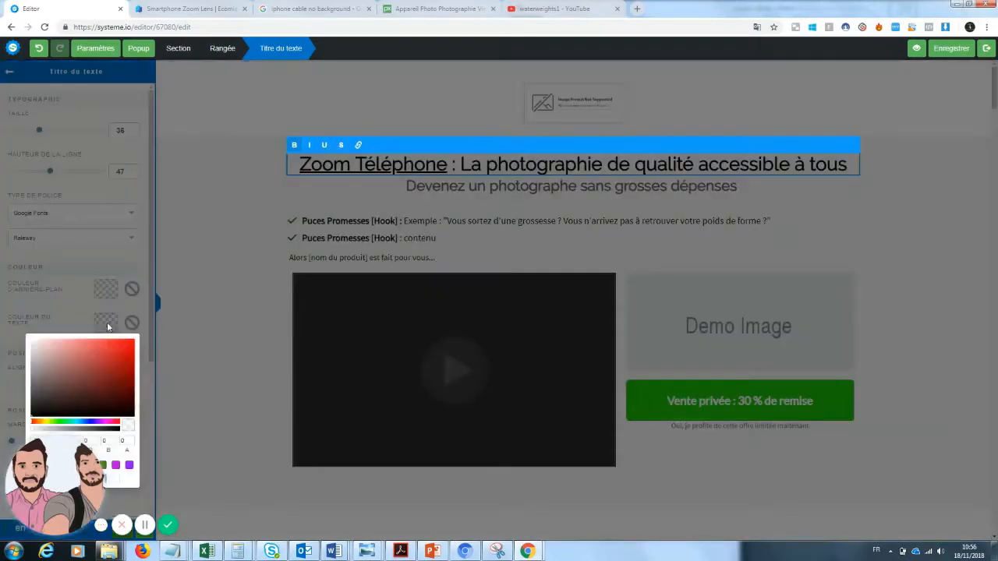
drag(95, 441, 195, 443)
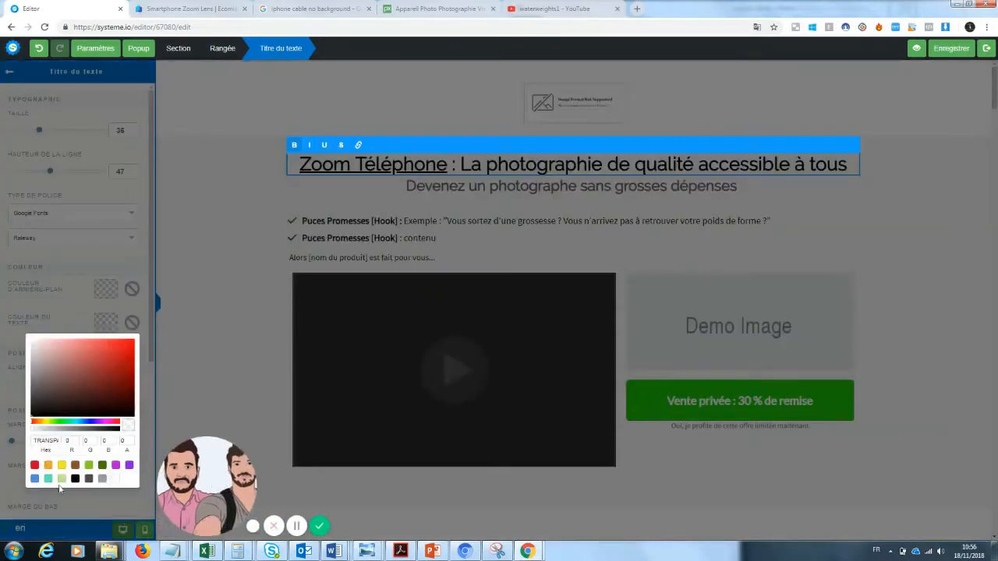
click(36, 478)
click(890, 199)
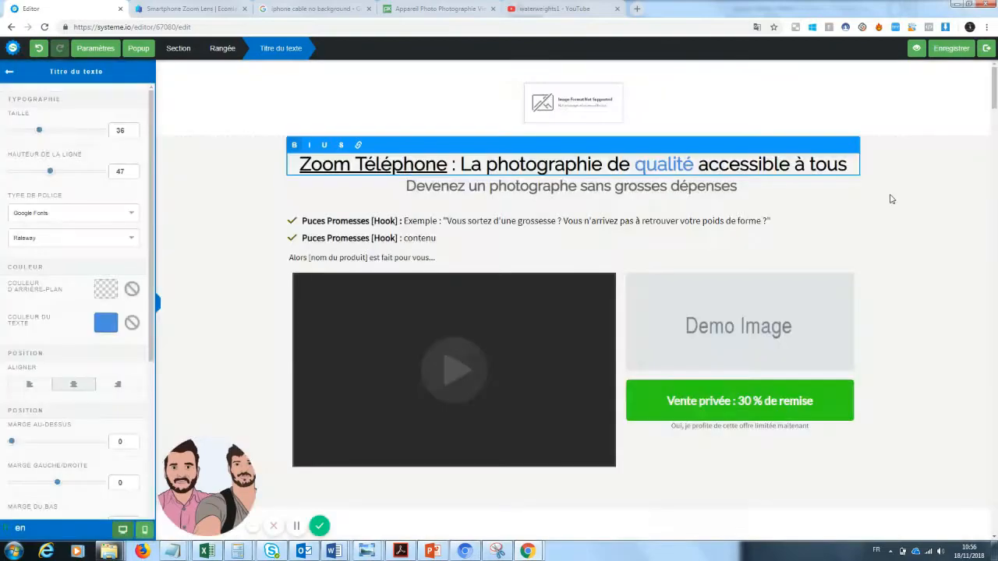
click(920, 232)
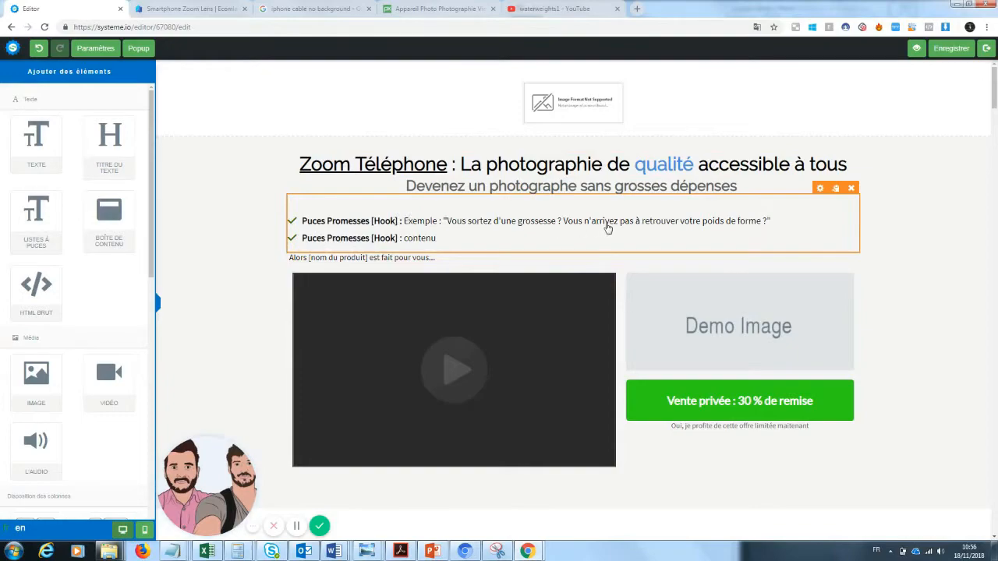
Rewrite the first bullet as 'Petit prix', asking whether photography is too expensive
click(751, 227)
drag(772, 221, 416, 216)
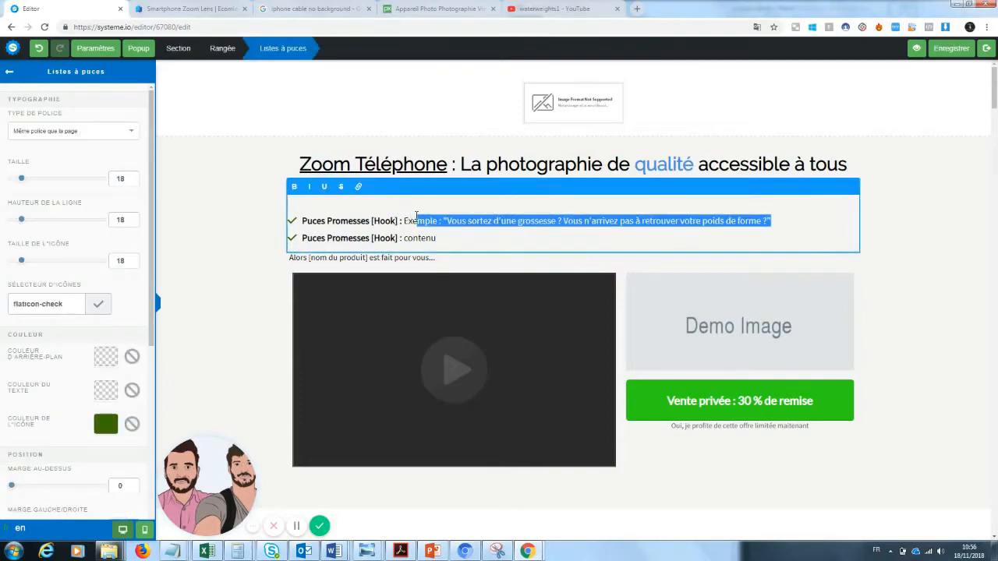
click(473, 243)
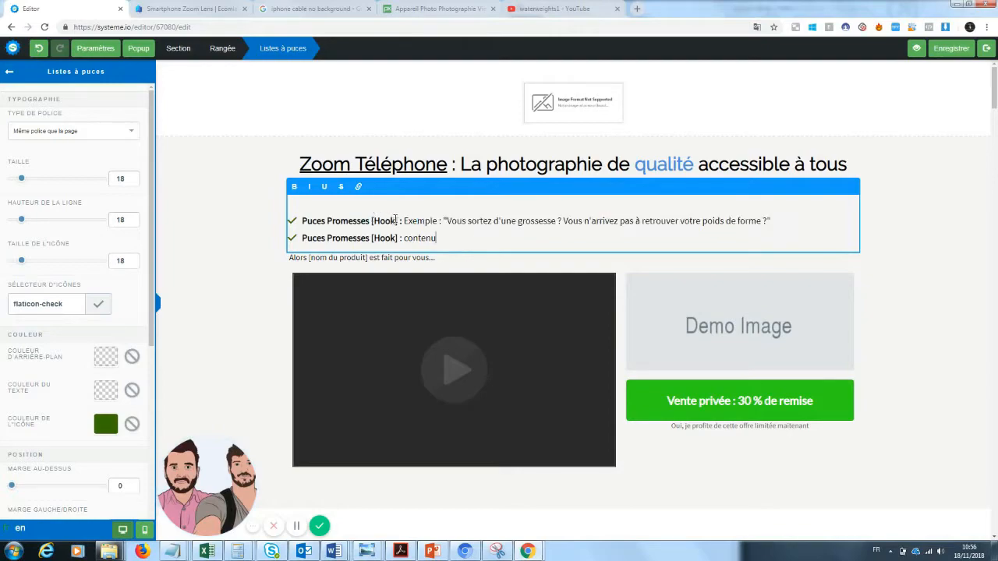
drag(392, 221, 307, 222)
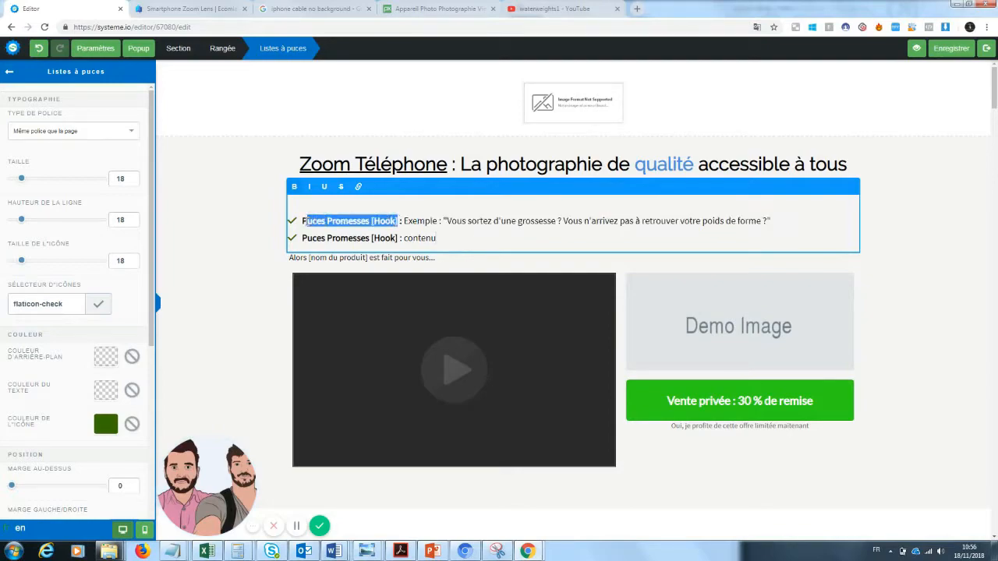
text(etit prix)
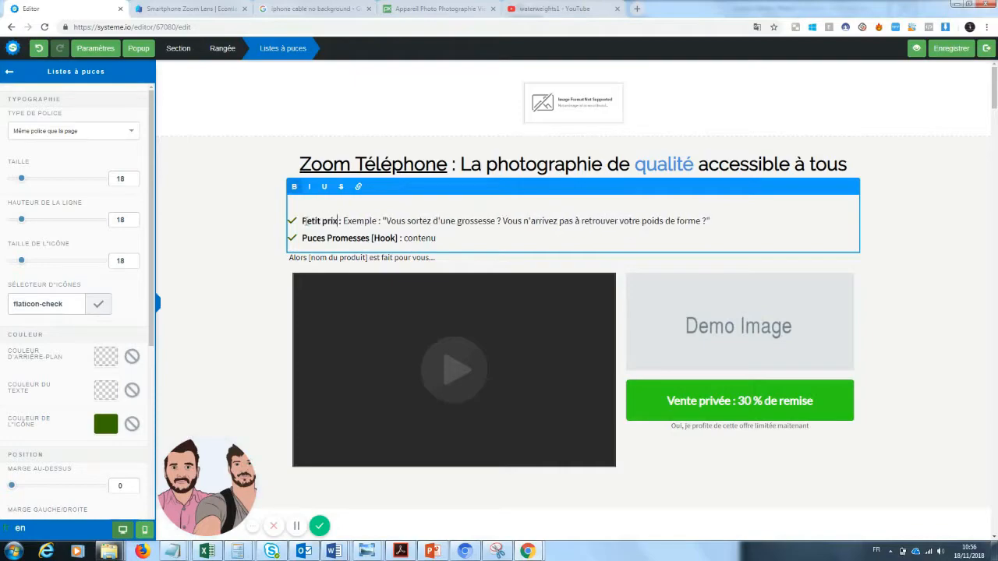
drag(711, 219, 341, 221)
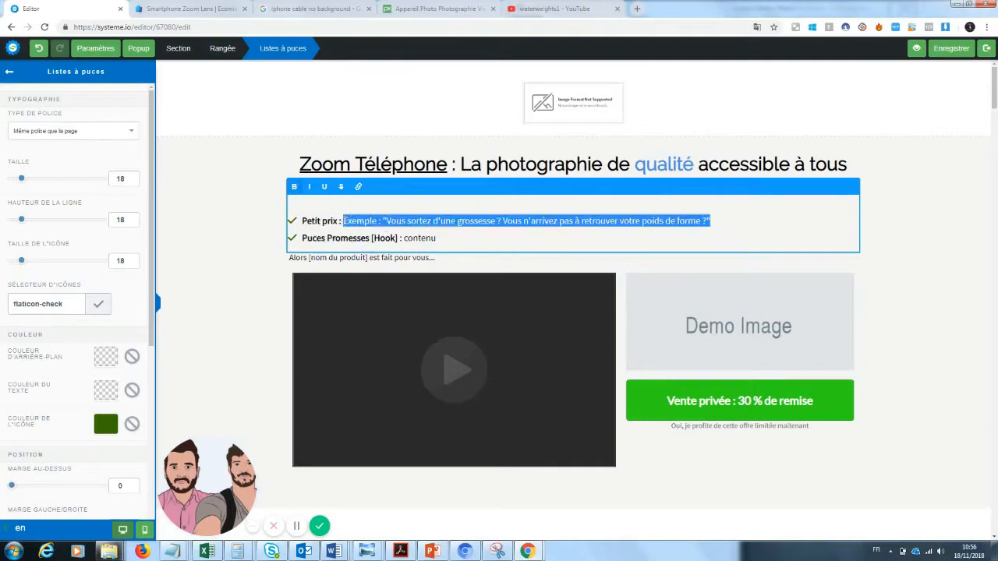
key(BackSpace)
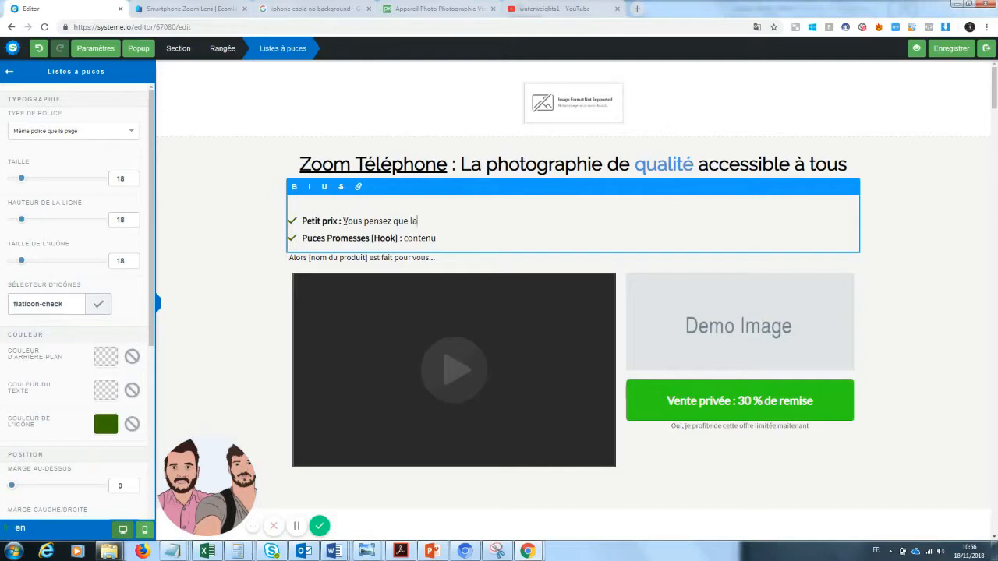
text(hotagraph)
text(ie est innac)
key(BackSpace)
key(BackSpace)
key(BackSpace)
key(BackSpace)
text(trop chère pour vous ?)
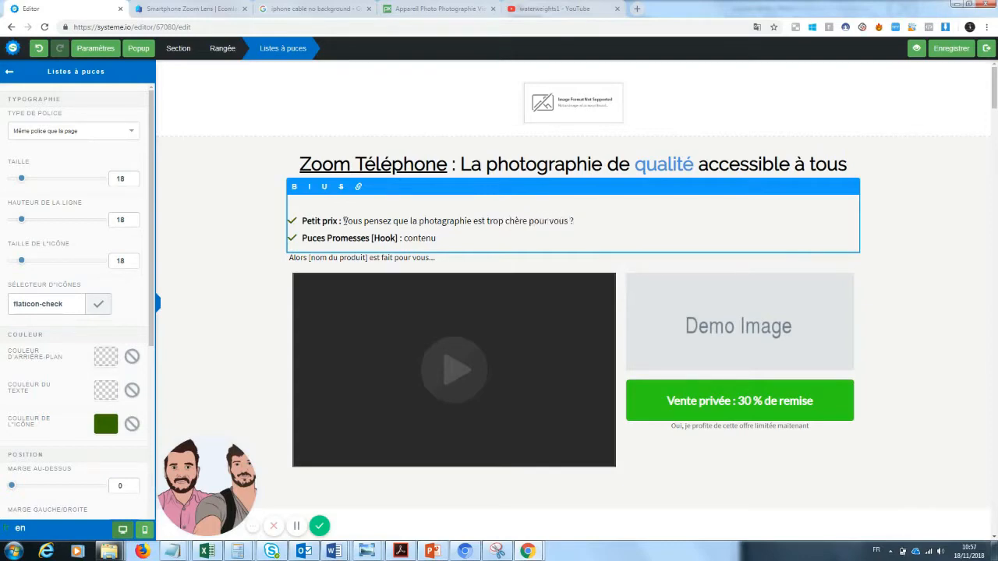
Change the second bullet to 'Qualité : Enfin un produit qui va durer des années'
click(372, 239)
drag(371, 238, 302, 239)
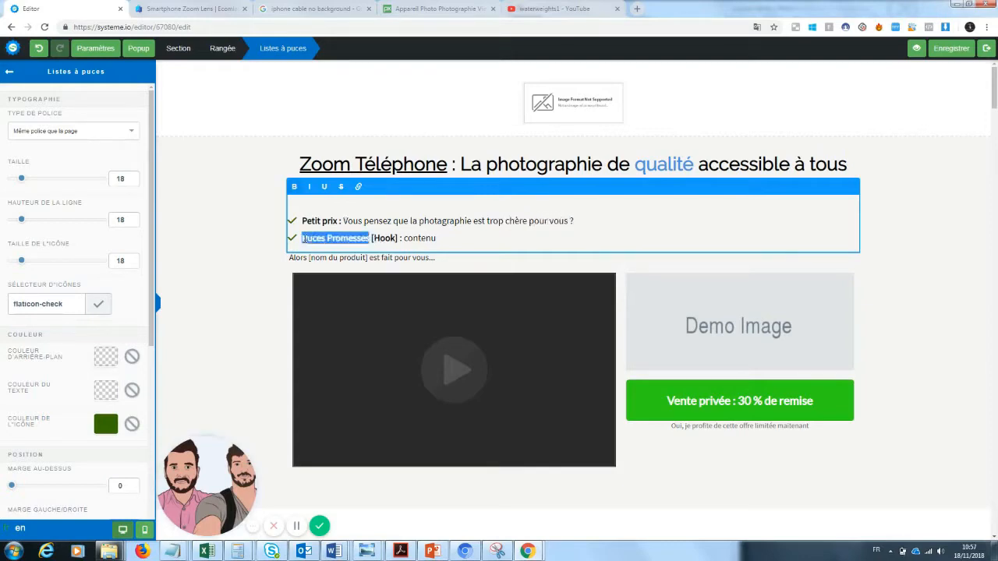
text(Qya)
key(BackSpace)
key(BackSpace)
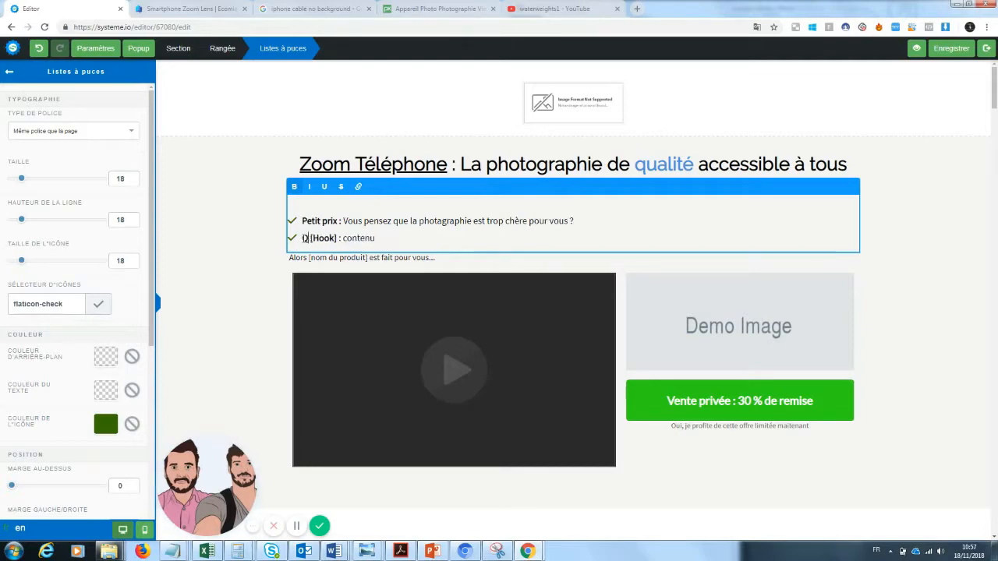
text(y)
key(BackSpace)
text(ualité)
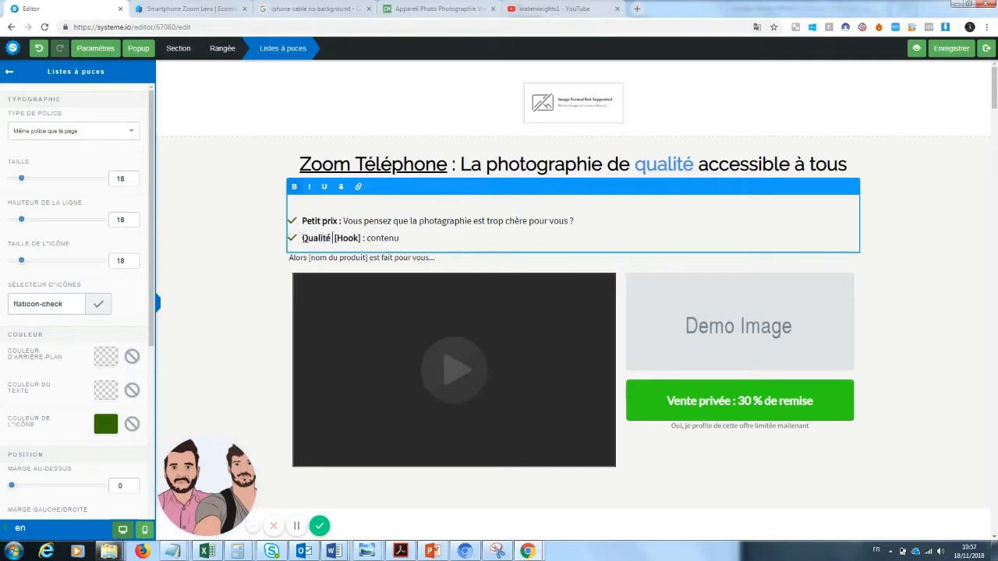
drag(399, 238, 335, 238)
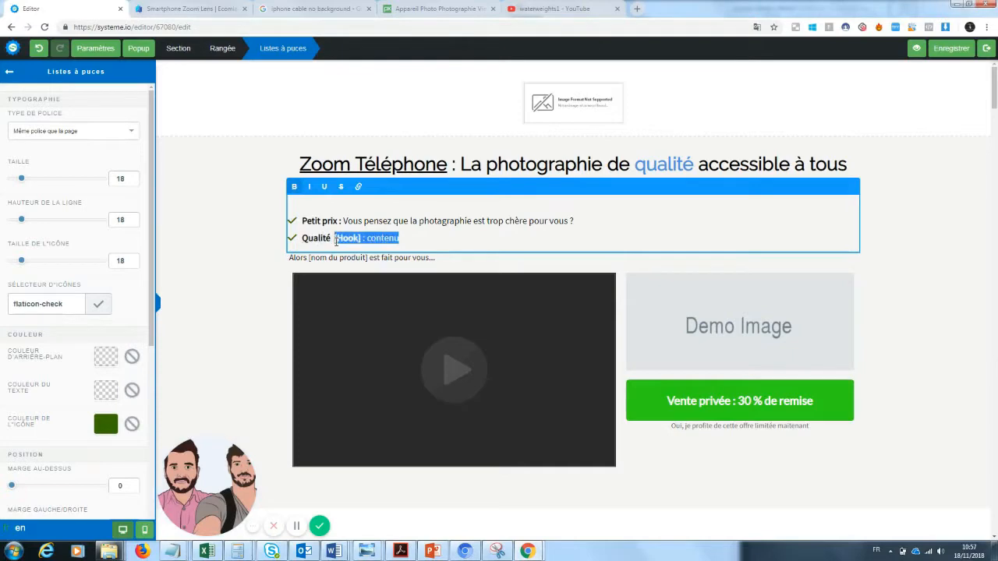
key(BackSpace)
text(E)
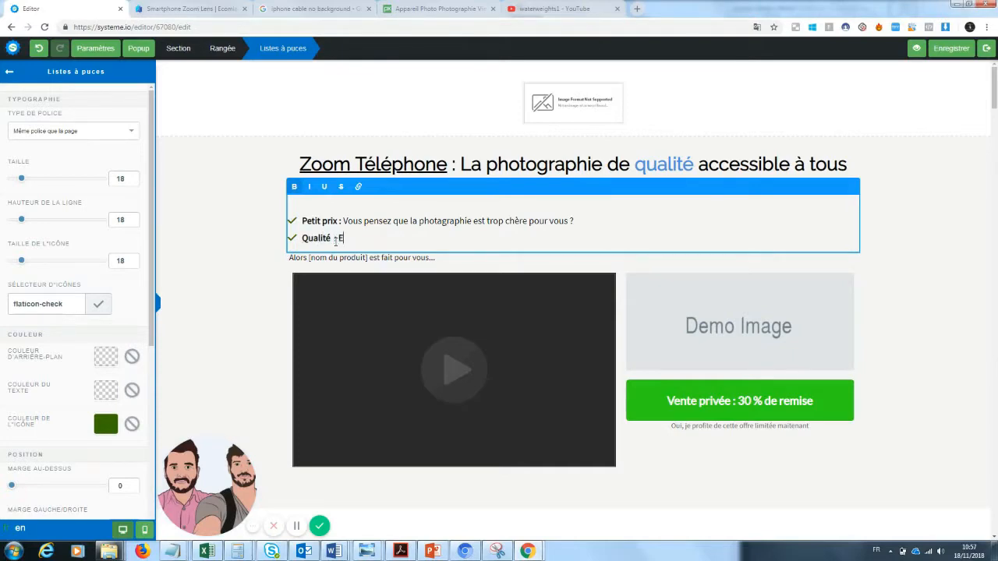
text(nfin un produit qui va durer des années)
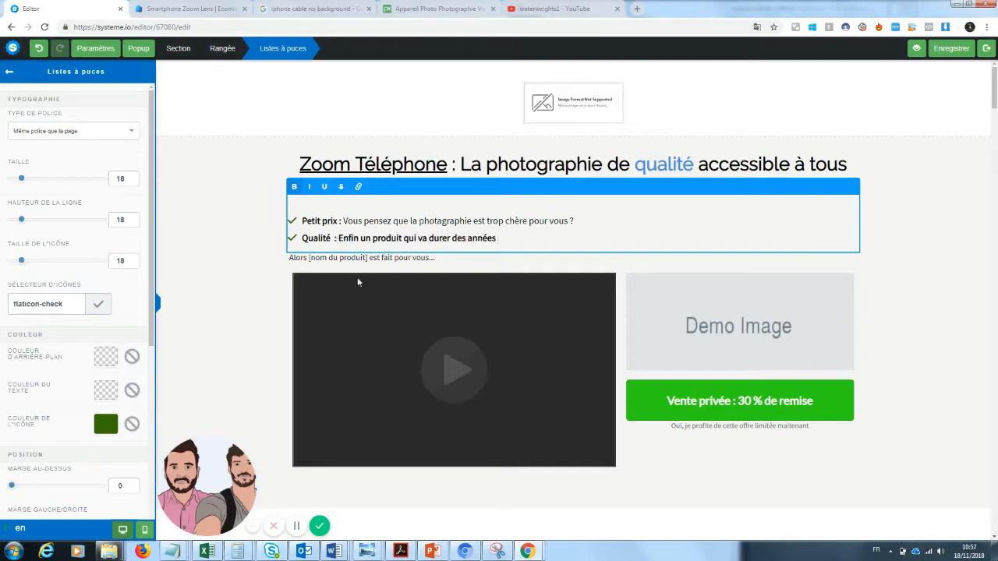
click(214, 369)
Replace the product-name placeholder in the 'Alors…' line with 'ce zoom de téléphone est fait pour vous'
click(409, 265)
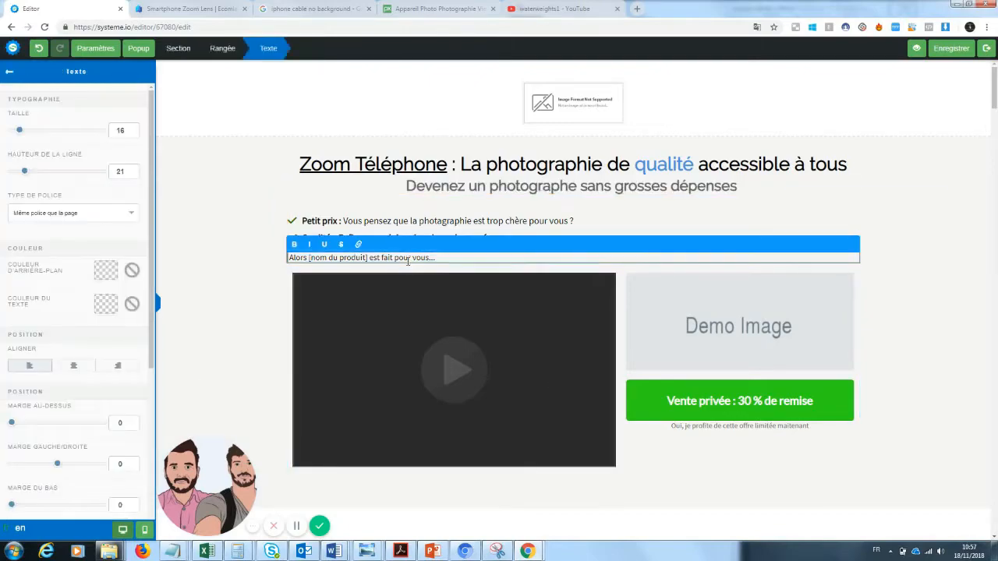
click(515, 207)
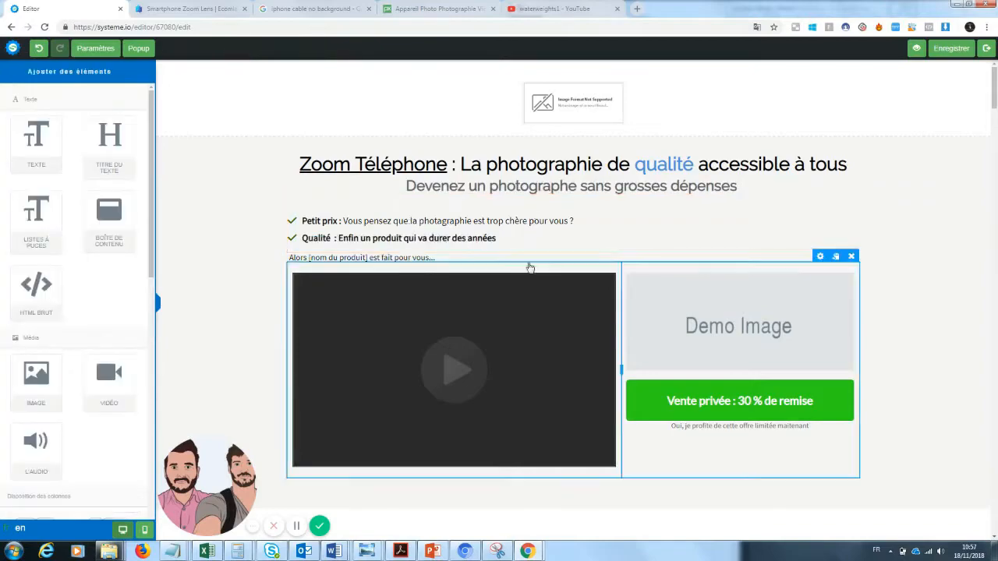
click(498, 237)
drag(498, 238, 339, 238)
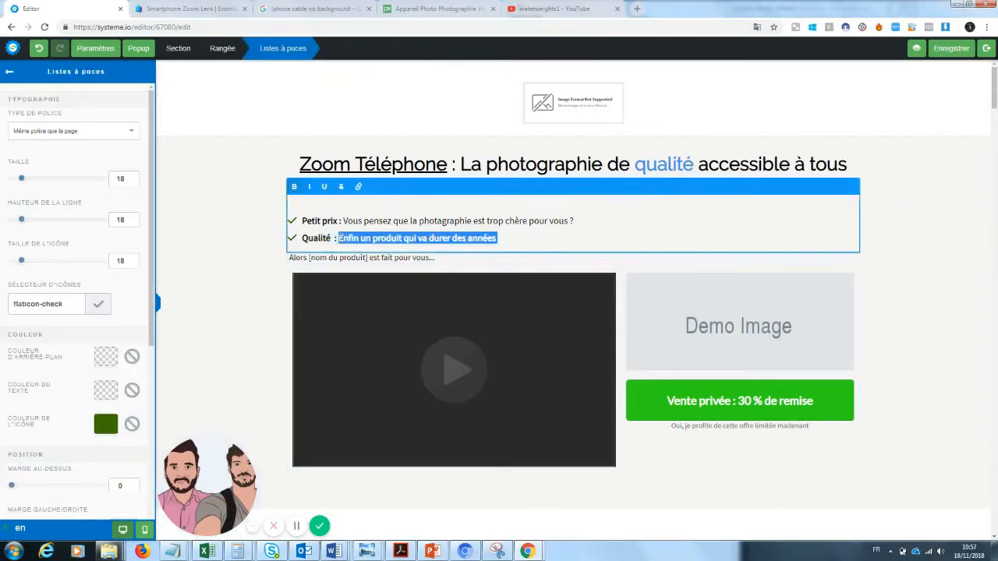
click(348, 268)
click(361, 259)
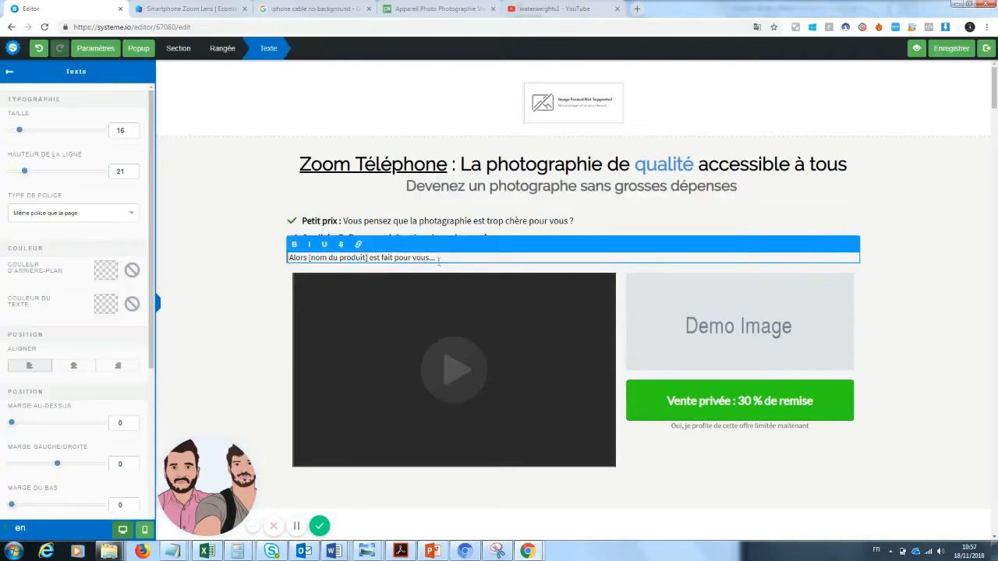
drag(438, 258, 311, 268)
key(BackSpace)
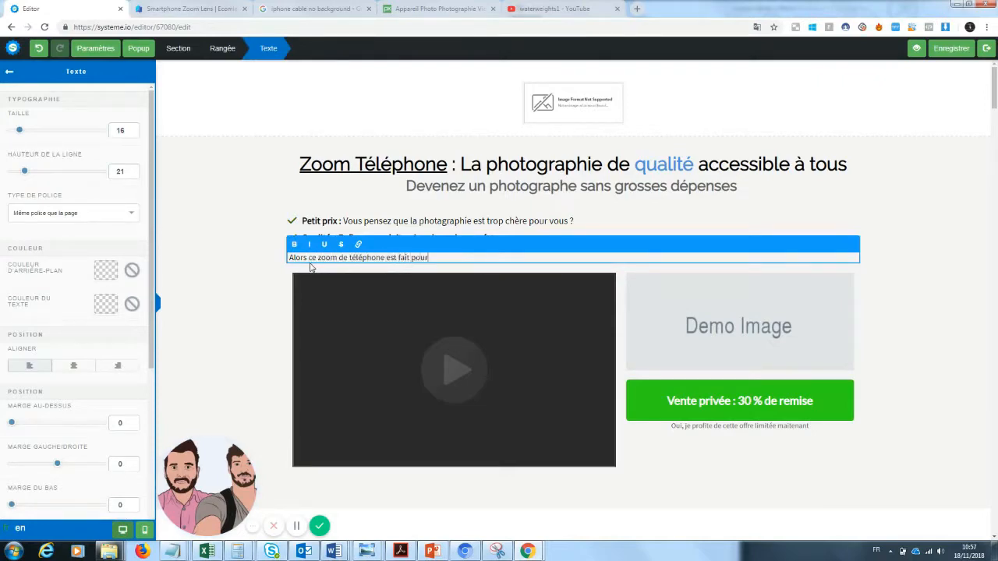
click(237, 325)
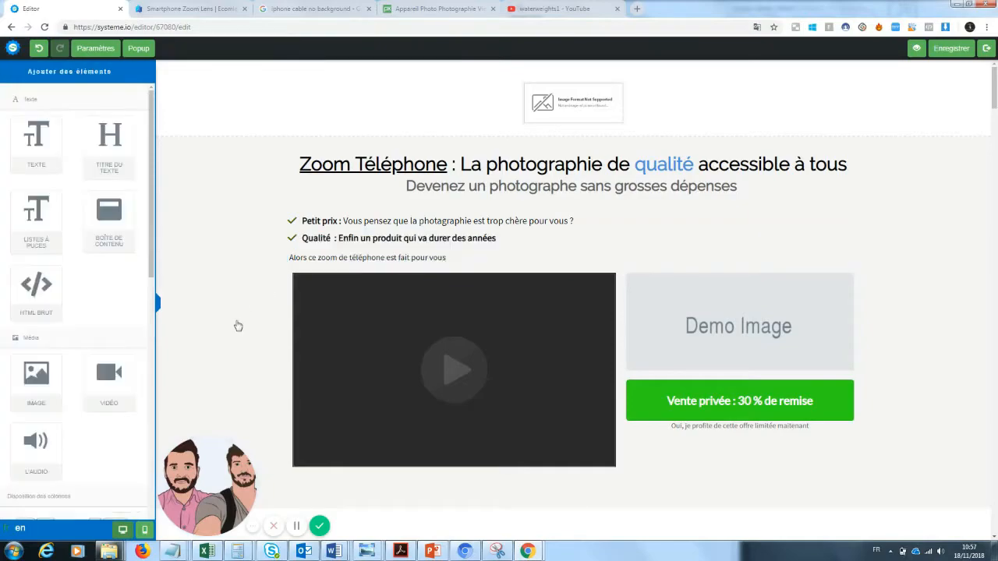
click(409, 245)
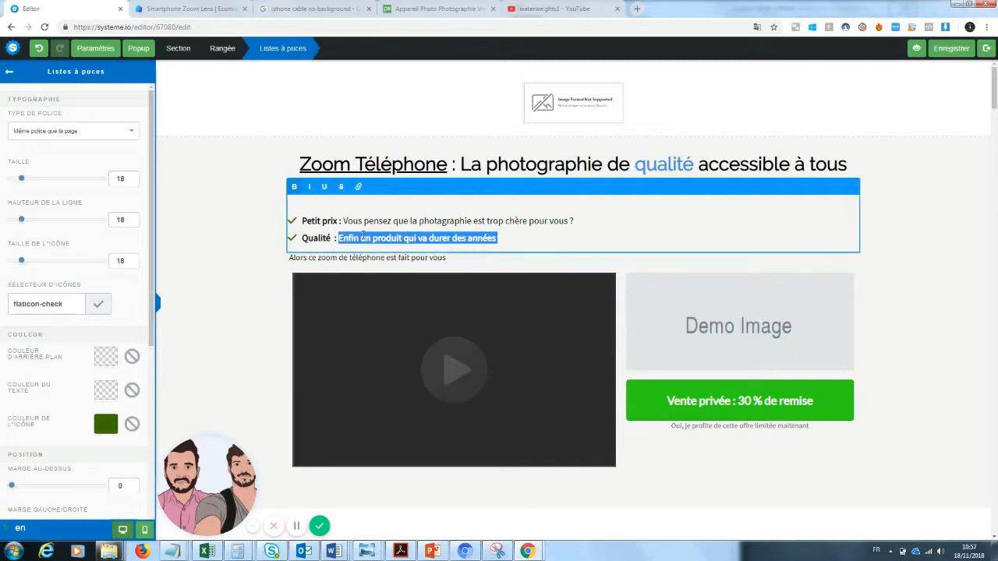
Reword the second (Qualité) bullet to ask about a cheap, reliable product
drag(331, 238, 307, 241)
click(428, 238)
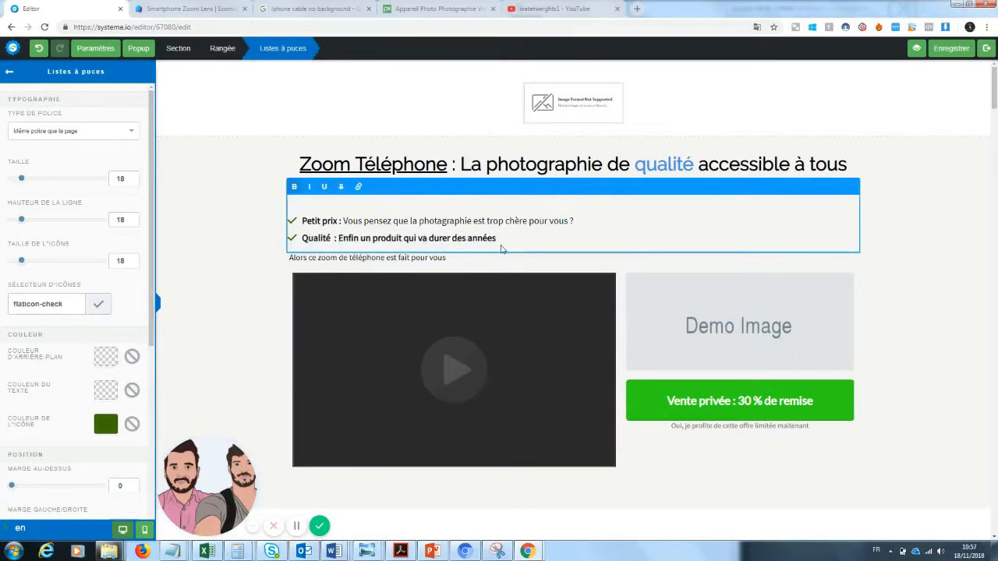
drag(499, 240, 341, 241)
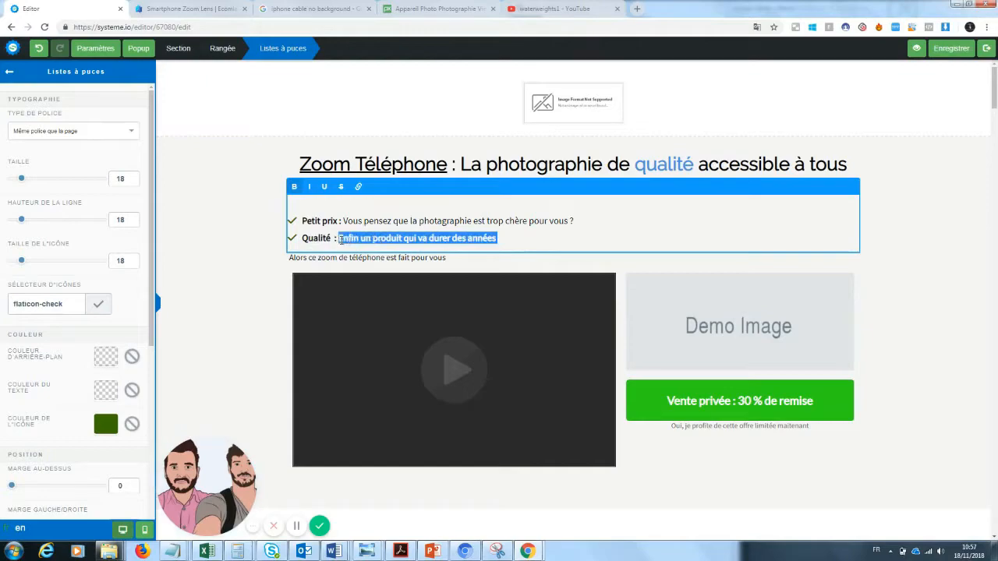
text(Vous cherch)
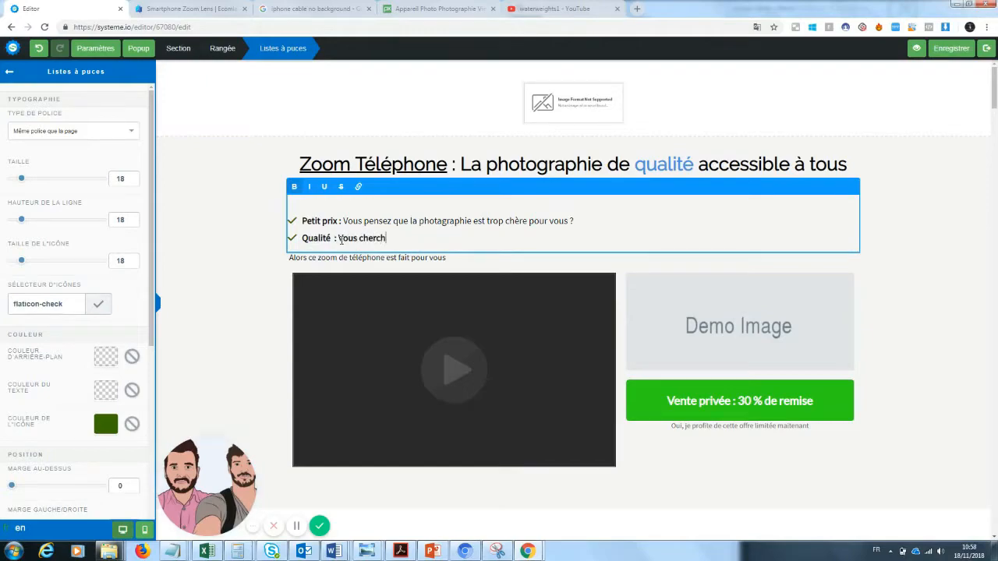
text(ez depuis toujours un produit peu c)
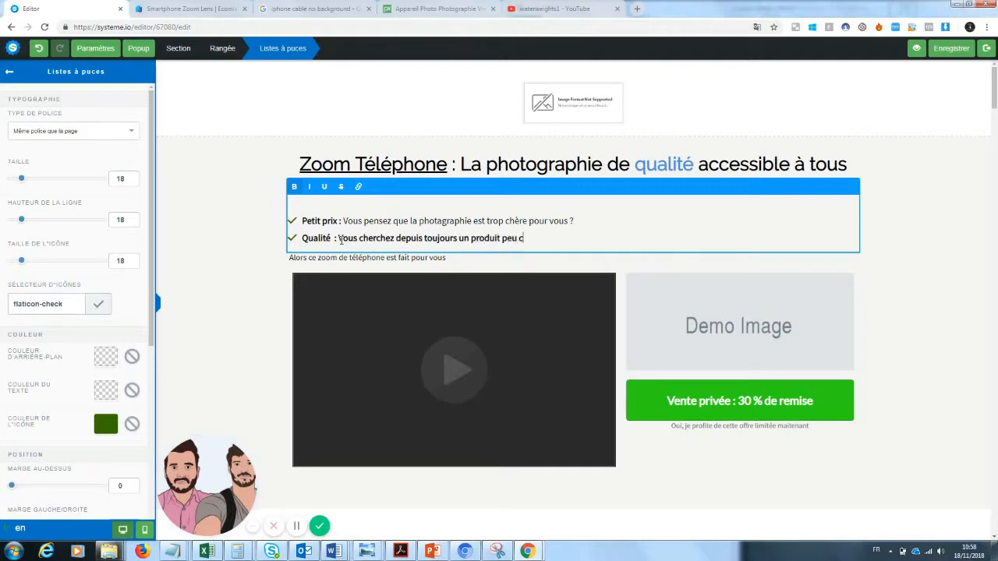
text(her et fiable ?)
Reword the Petit prix bullet to ask about a cheap product for taking photos
drag(344, 221, 572, 221)
click(399, 220)
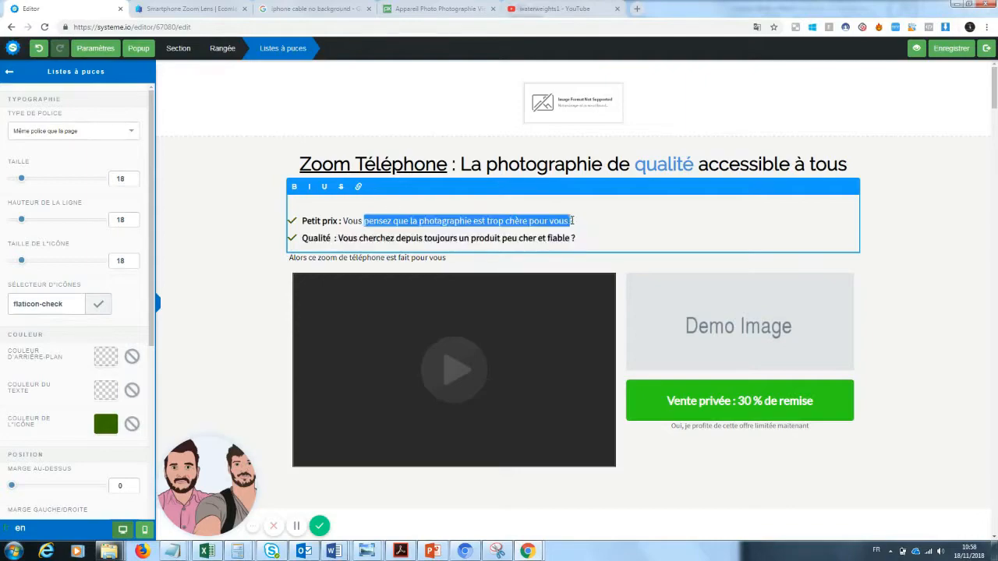
key(BackSpace)
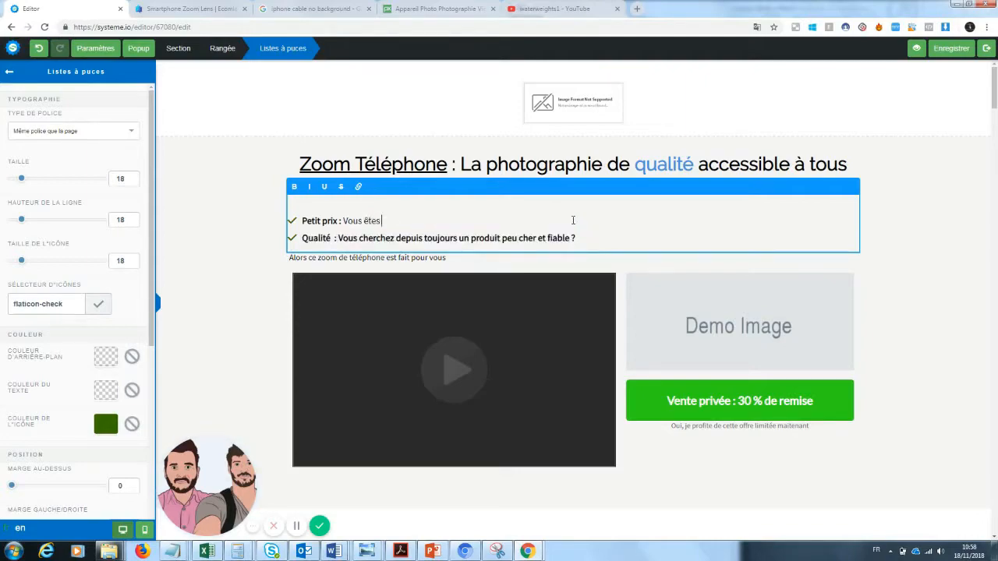
text(êtes à la recherche d'un pr)
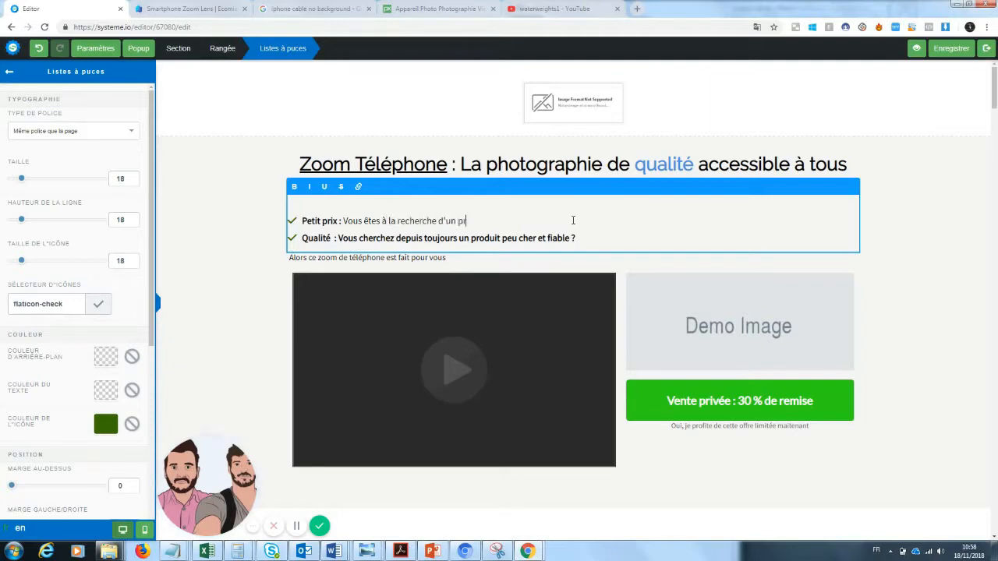
text(oduit po)
key(BackSpace)
key(BackSpace)
key(BackSpace)
key(BackSpace)
text(produit pas cher pour prendre des photos ?)
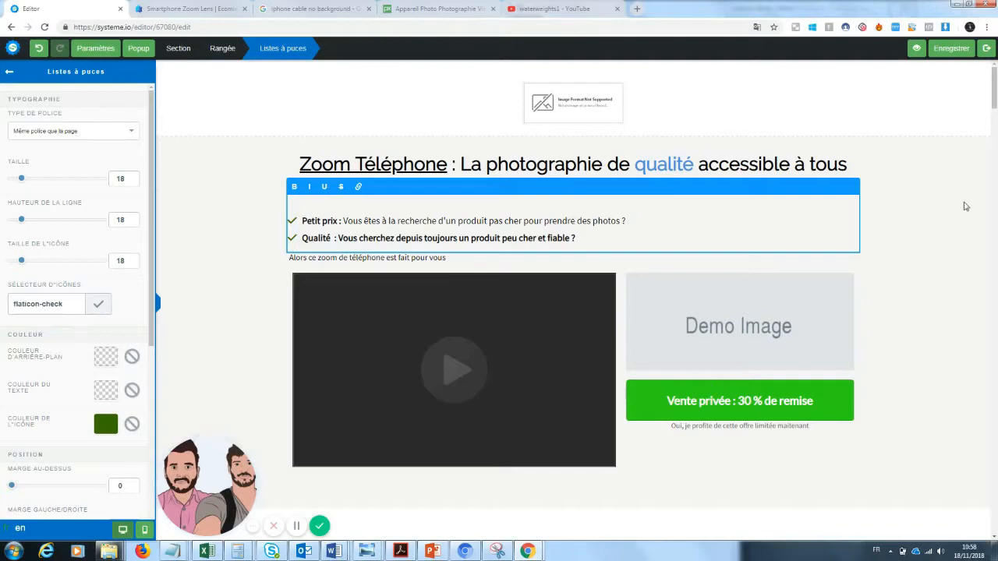
click(939, 233)
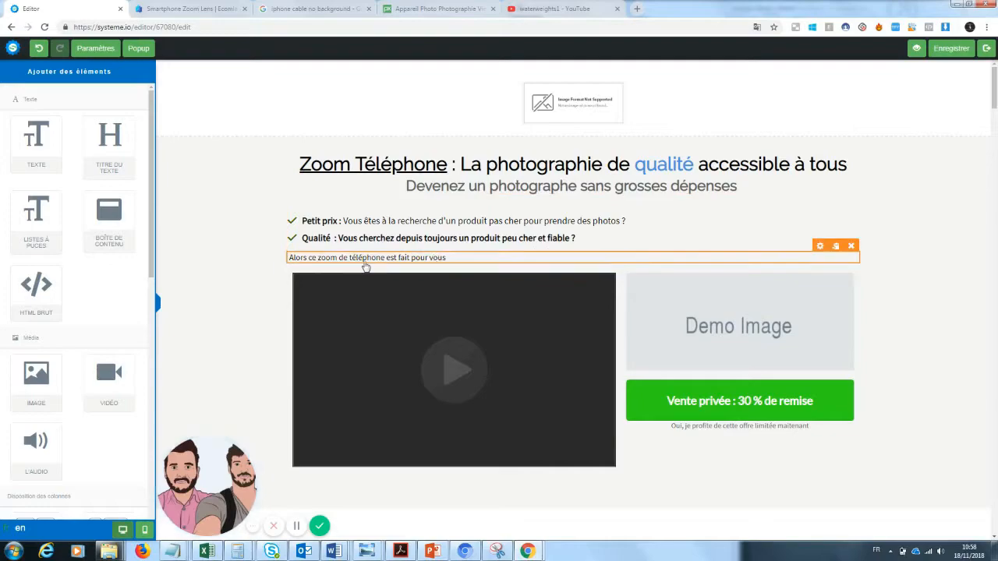
Make the words 'est fait pour vous' bold at the end of the Alors line
click(358, 259)
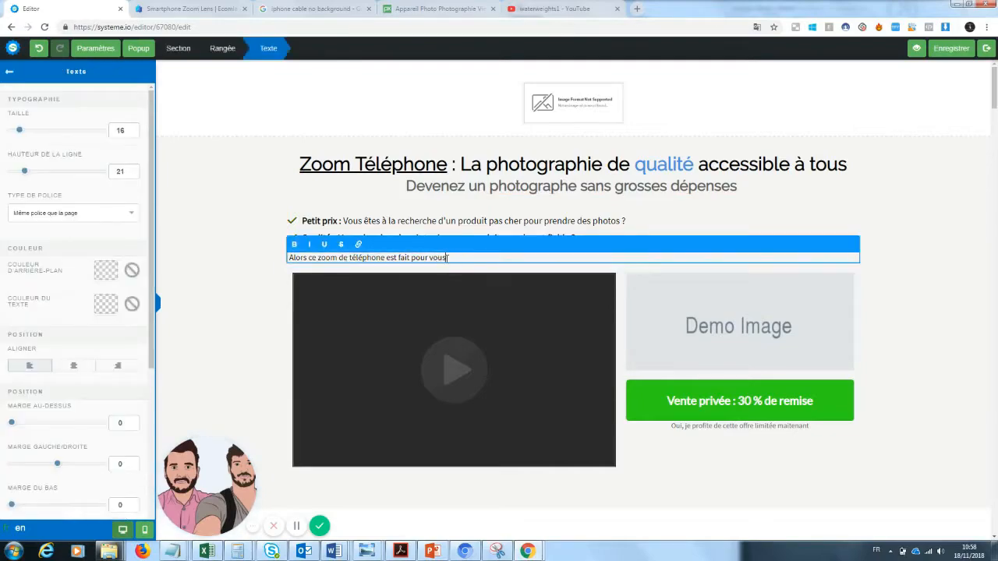
drag(449, 258, 389, 260)
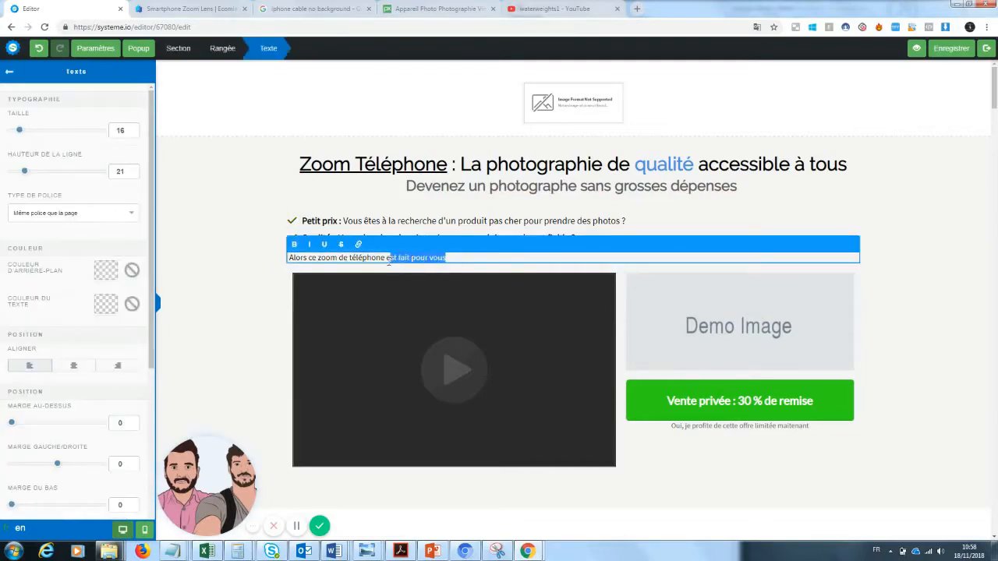
click(293, 244)
click(262, 316)
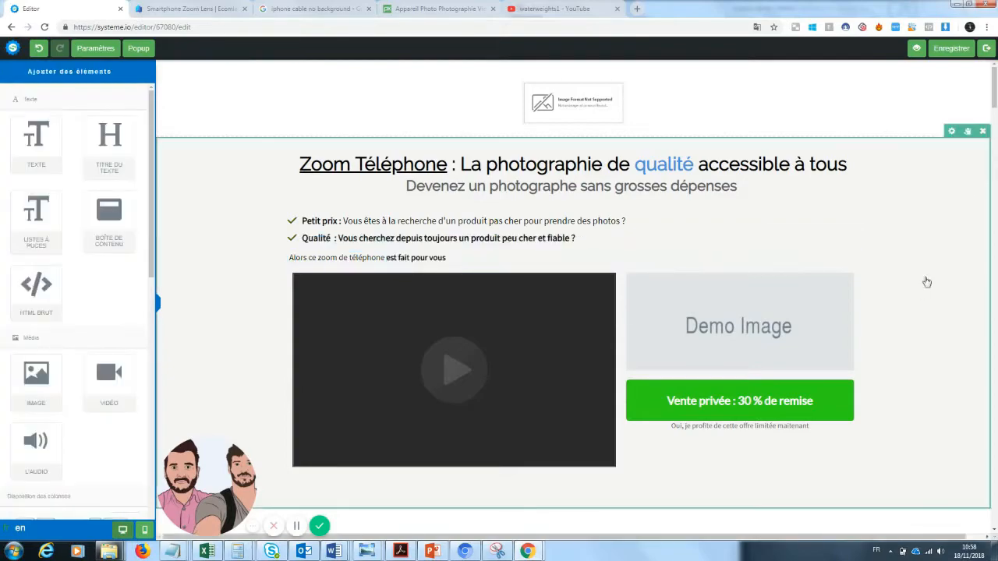
drag(996, 87, 996, 86)
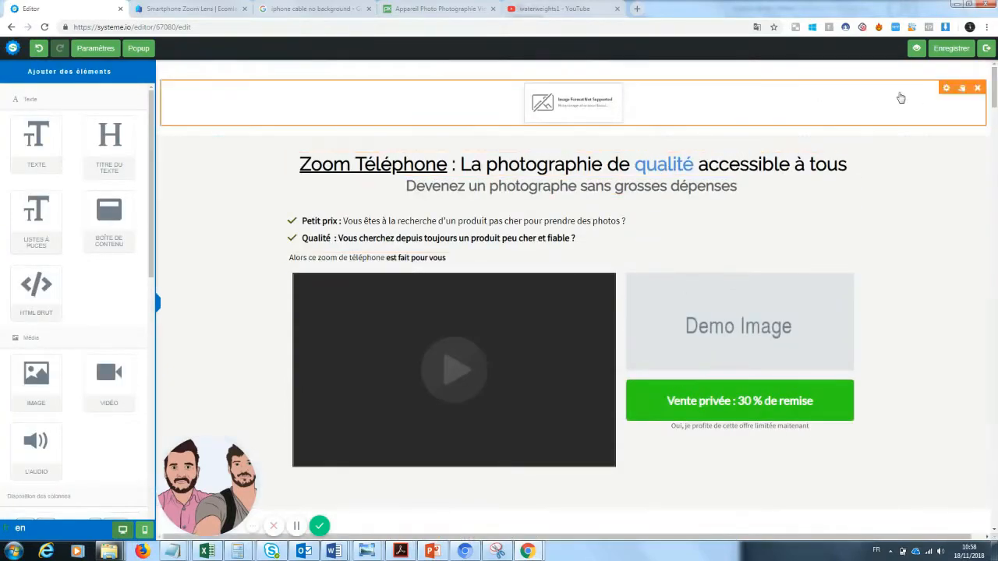
Remove the header image section and add an empty 1/2-1/2 column row at the page top
click(981, 69)
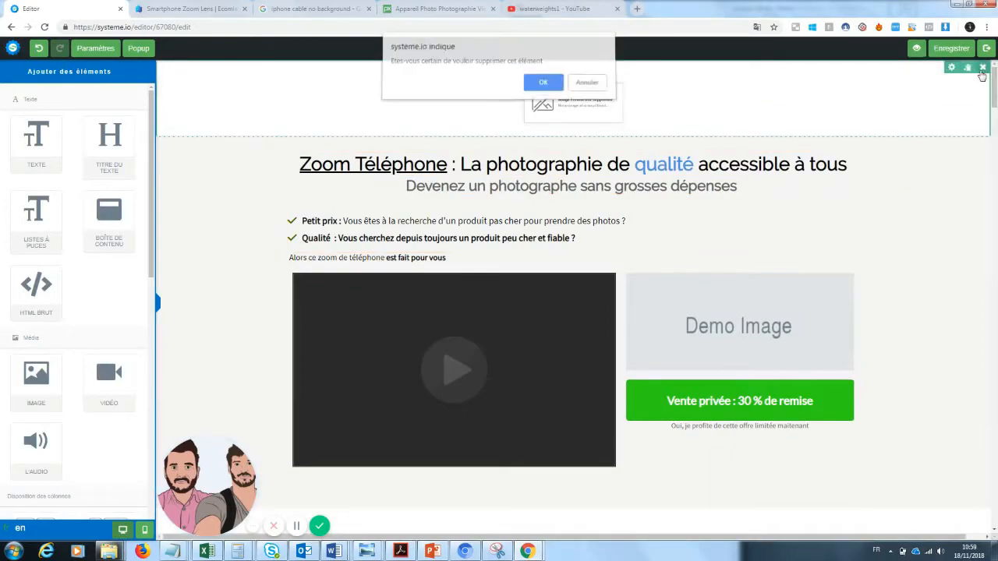
click(544, 83)
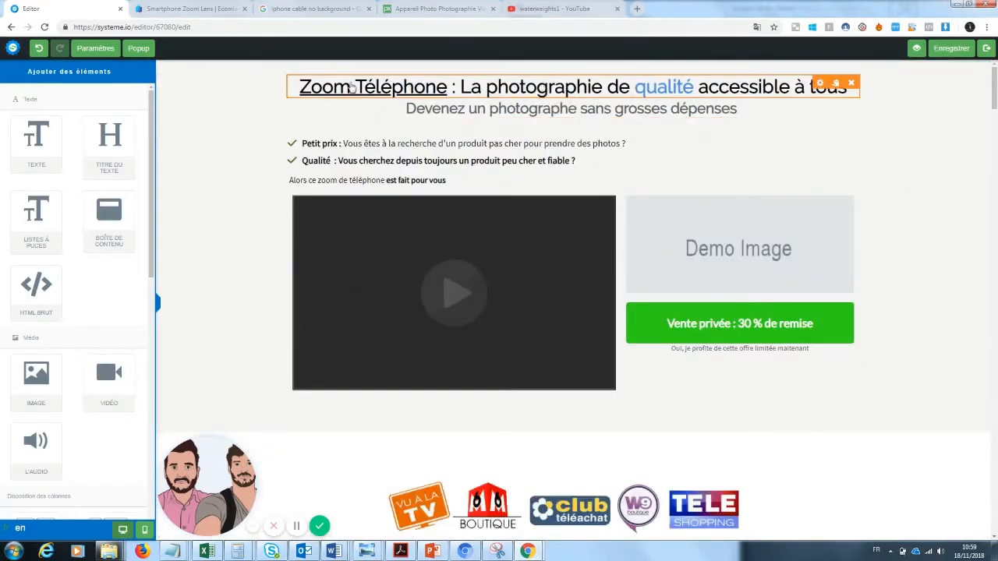
drag(152, 277, 150, 380)
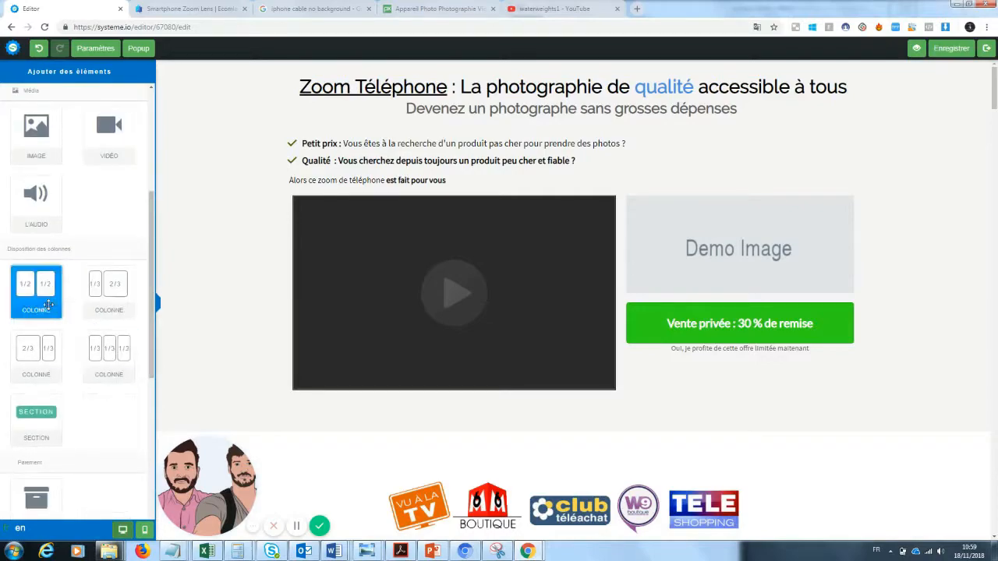
drag(36, 290, 334, 67)
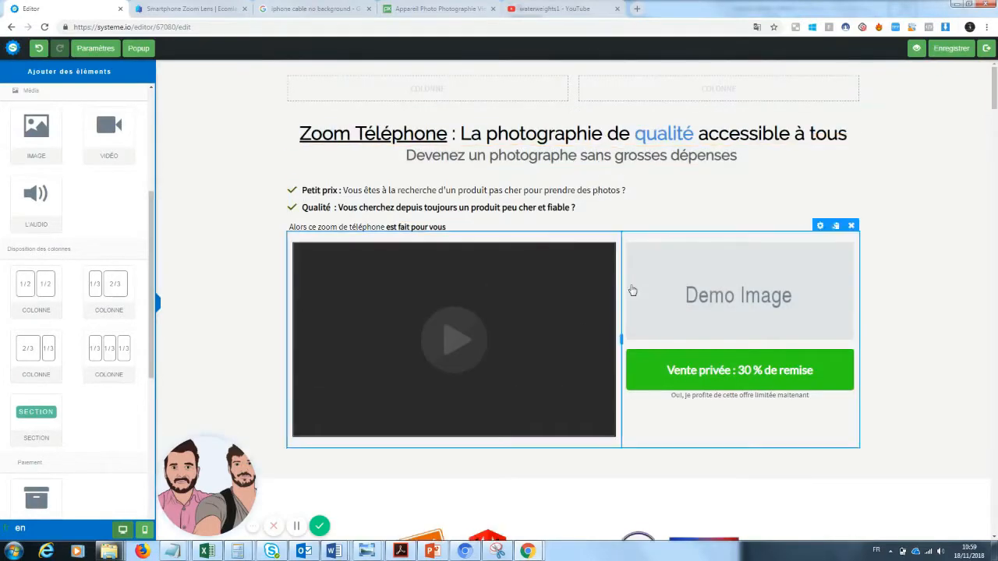
Give the subtitle a Marge au-dessus (top margin) of 60
click(727, 171)
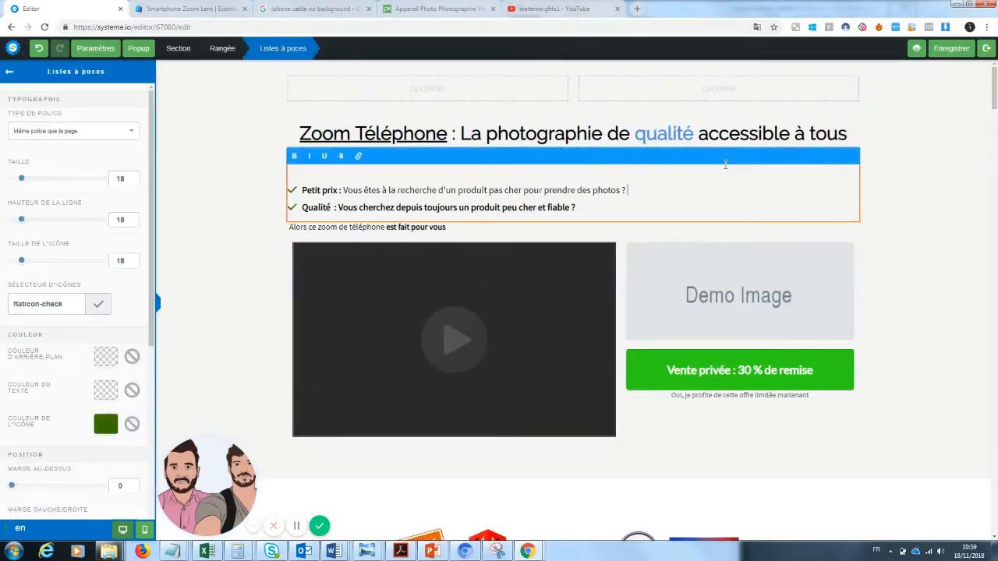
click(722, 119)
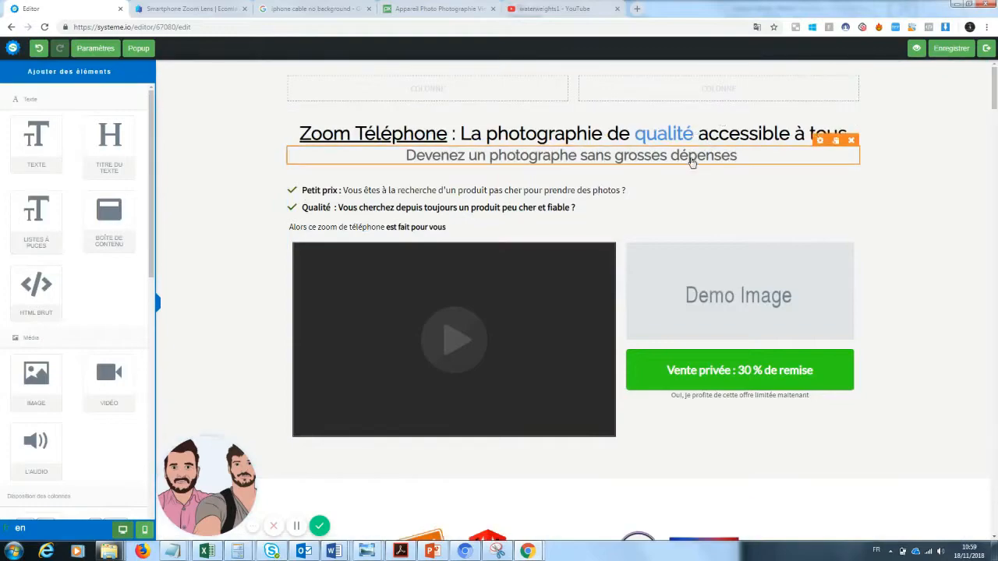
click(694, 156)
drag(15, 442, 39, 442)
click(210, 398)
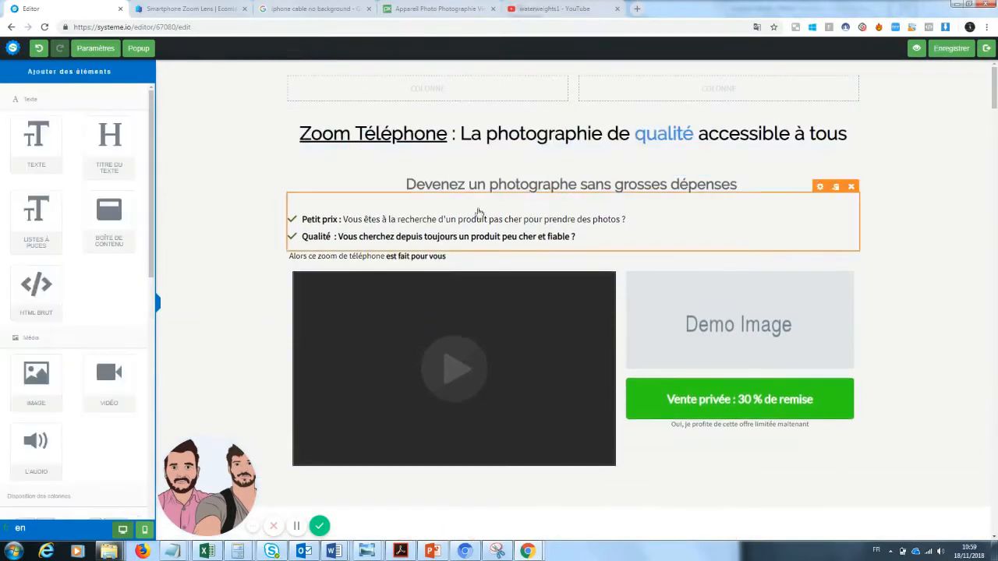
mouse_move(995, 85)
mouse_down()
mouse_move(997, 95)
mouse_move(995, 84)
mouse_up()
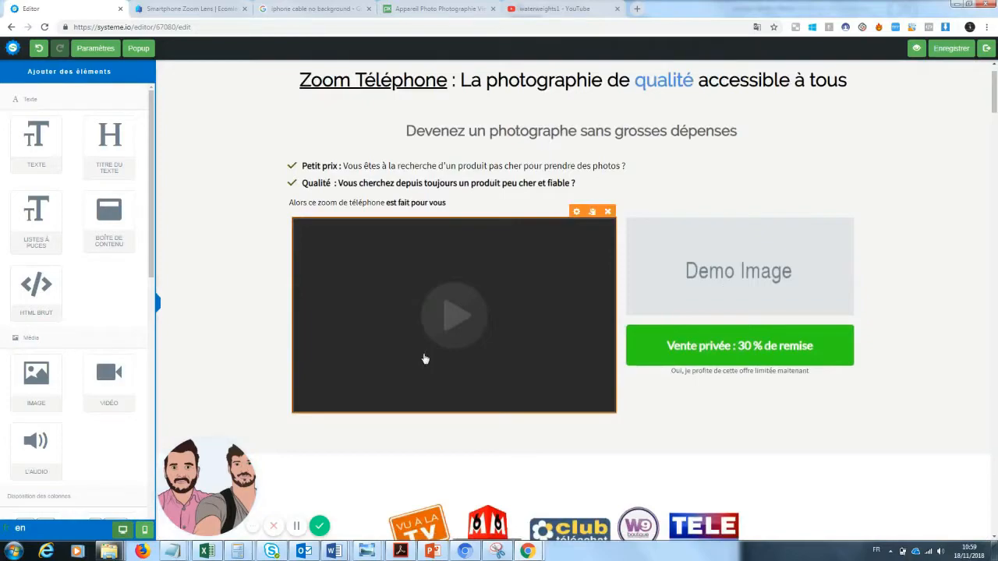
Copy the YouTube URL of the zoomlens2 ad video from the Ecomlad product page, then close it
click(191, 9)
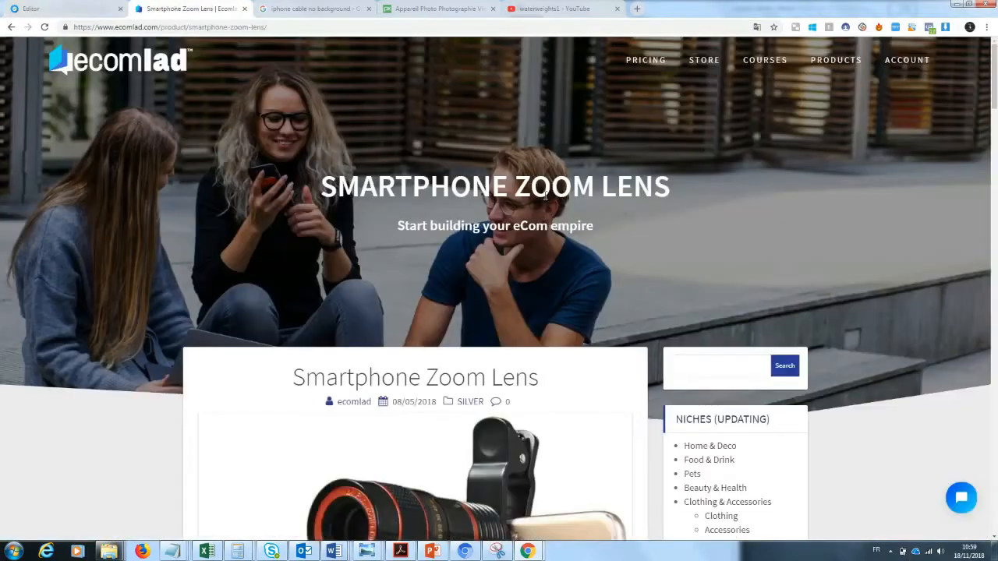
scroll(205, 439, down, 2)
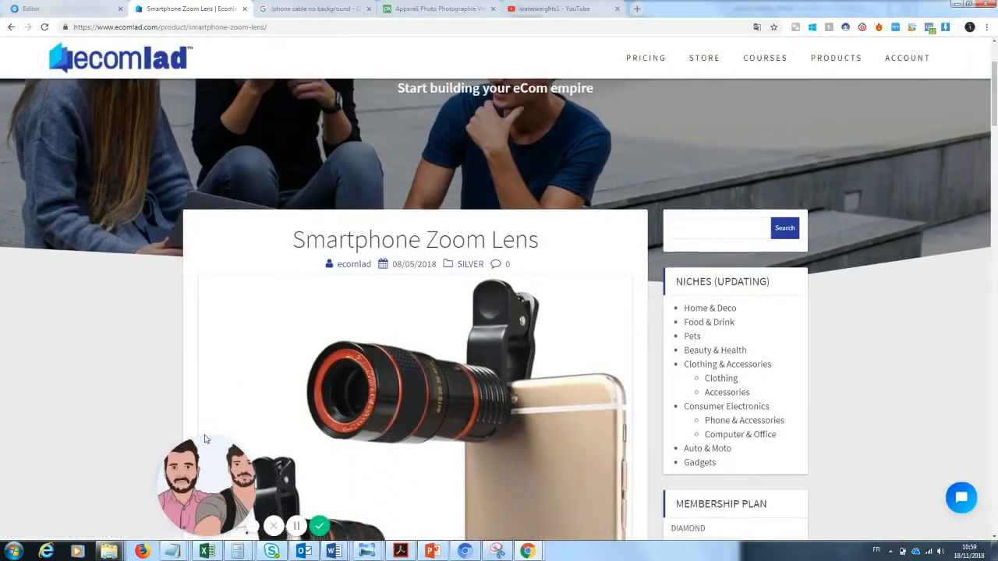
drag(205, 439, 53, 437)
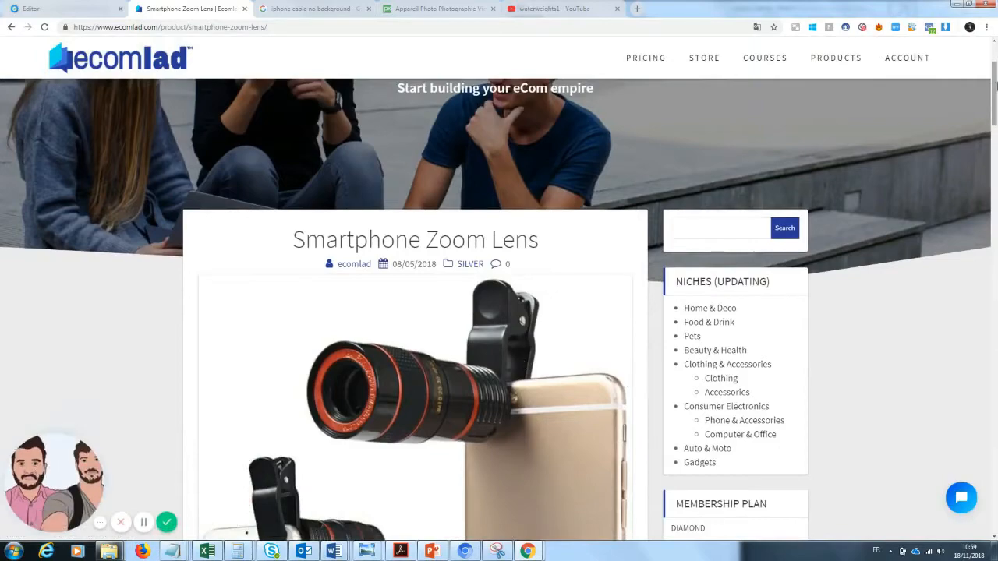
drag(994, 86, 995, 258)
click(477, 367)
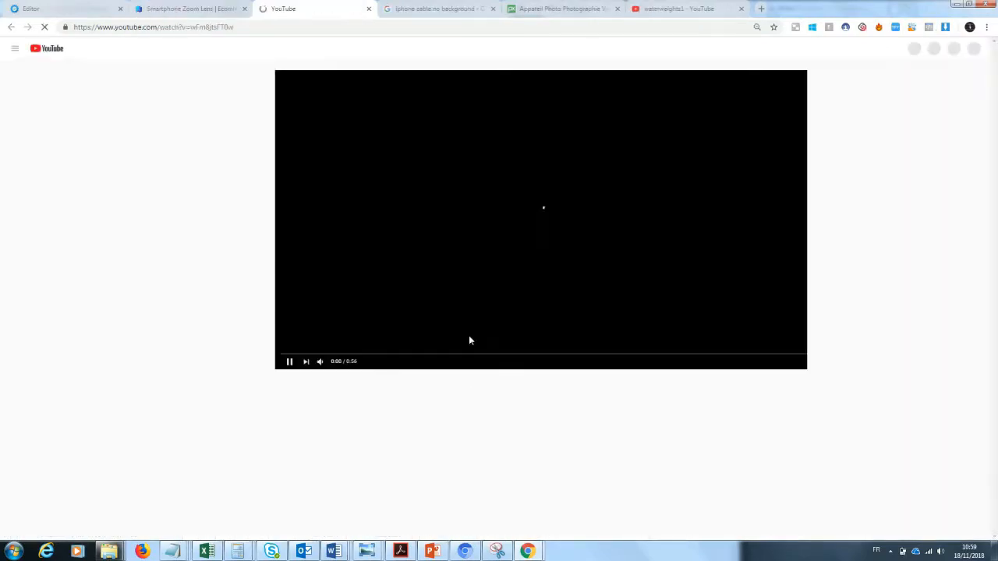
click(242, 27)
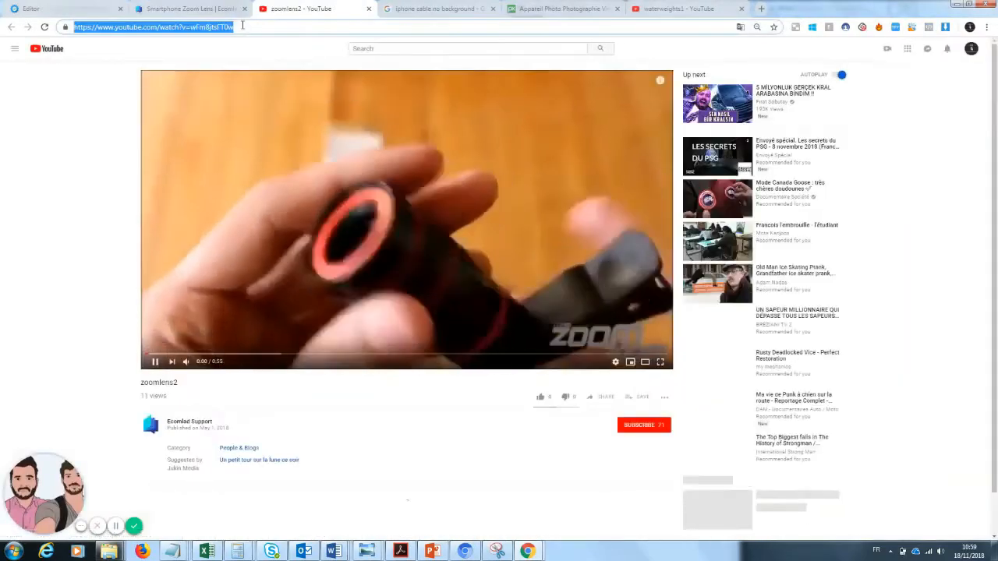
key(ctrl+w)
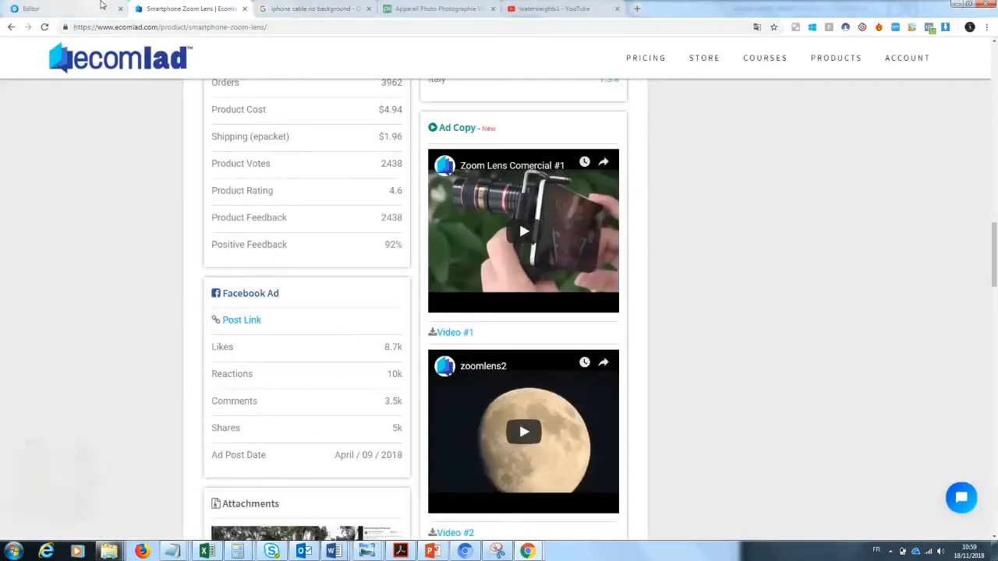
click(104, 7)
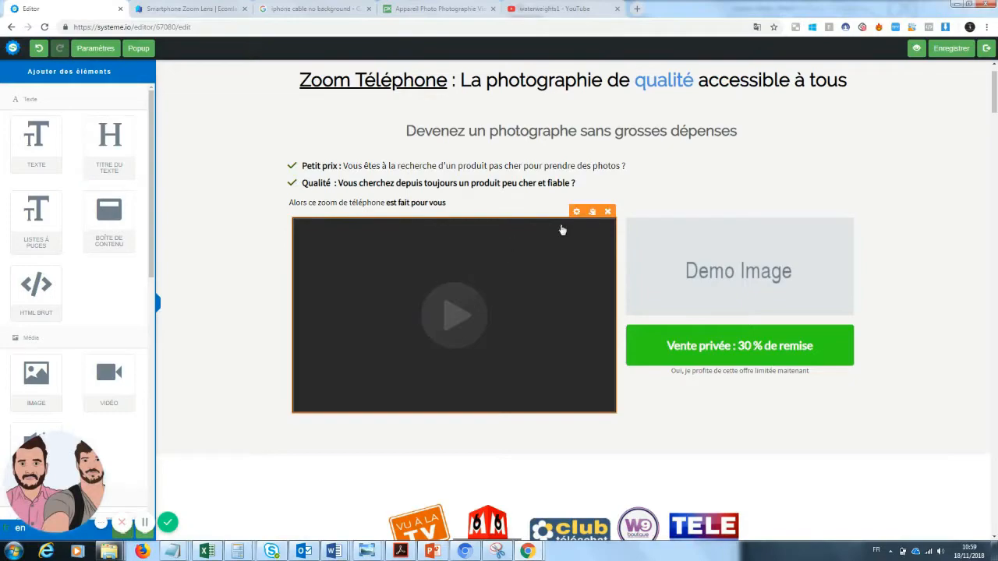
Replace the video block's YouTube URL with the copied zoomlens2 link
click(576, 211)
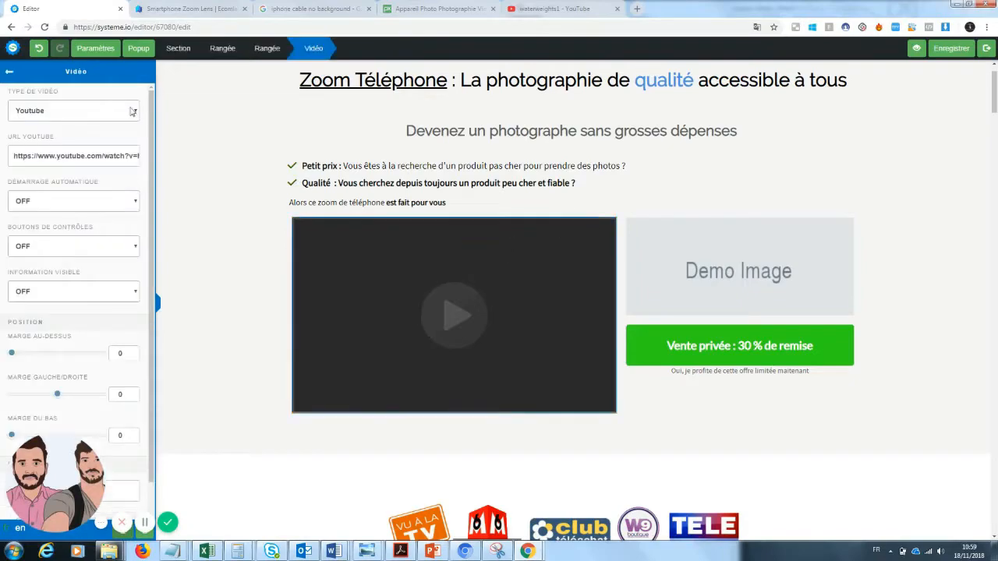
triple_click(91, 150)
key(ctrl+v)
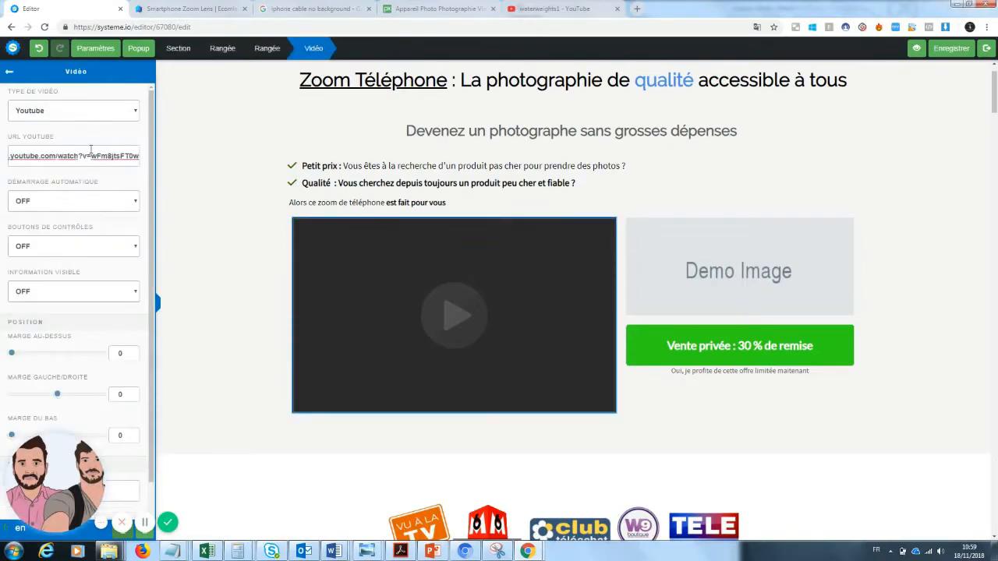
Save the page and always allow pop-ups from systeme.io
click(953, 51)
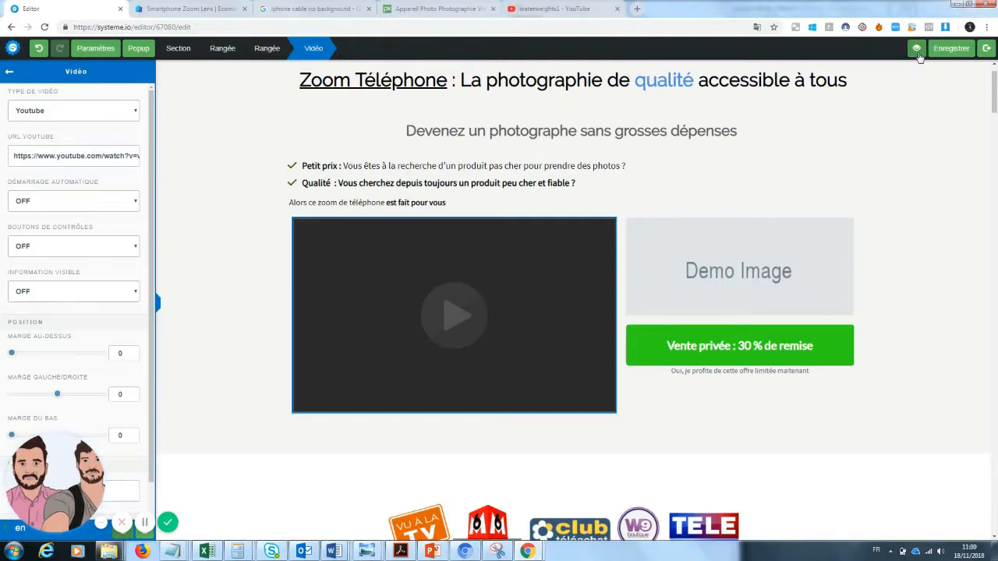
click(703, 27)
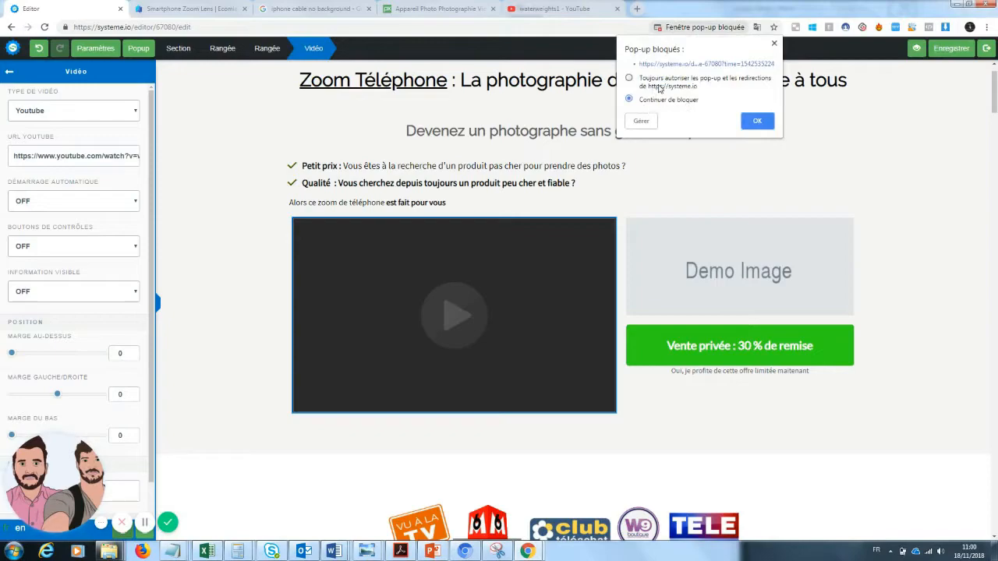
click(628, 78)
click(756, 122)
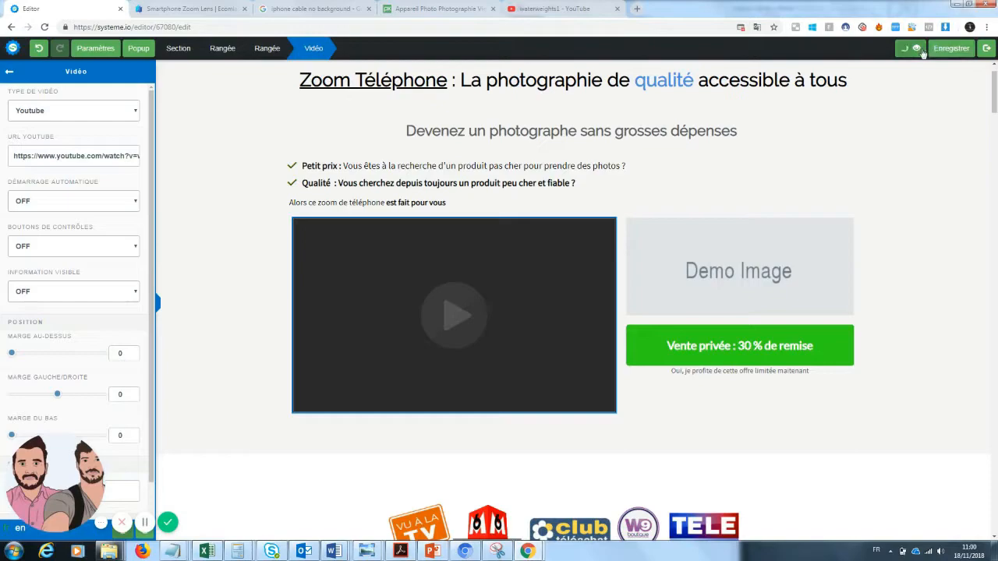
Preview the page, dismiss the ATTENDEZ popup and check the embedded zoomlens2 video
click(742, 30)
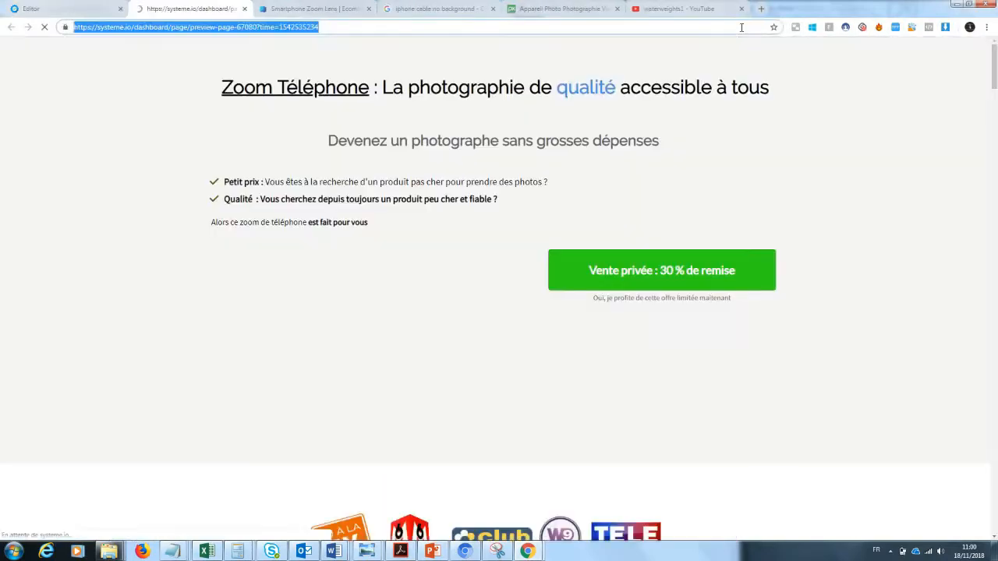
click(408, 244)
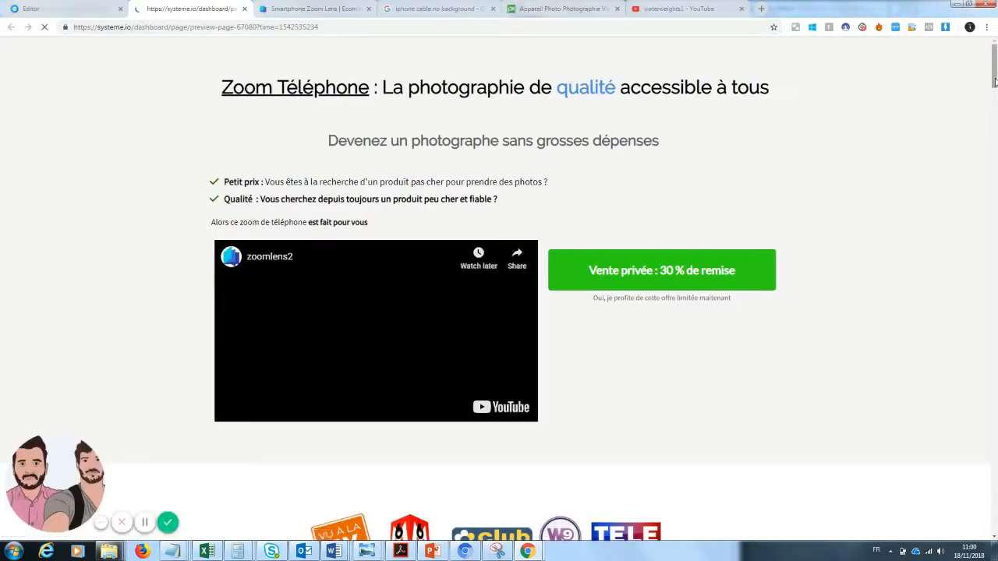
drag(994, 74, 993, 78)
click(639, 170)
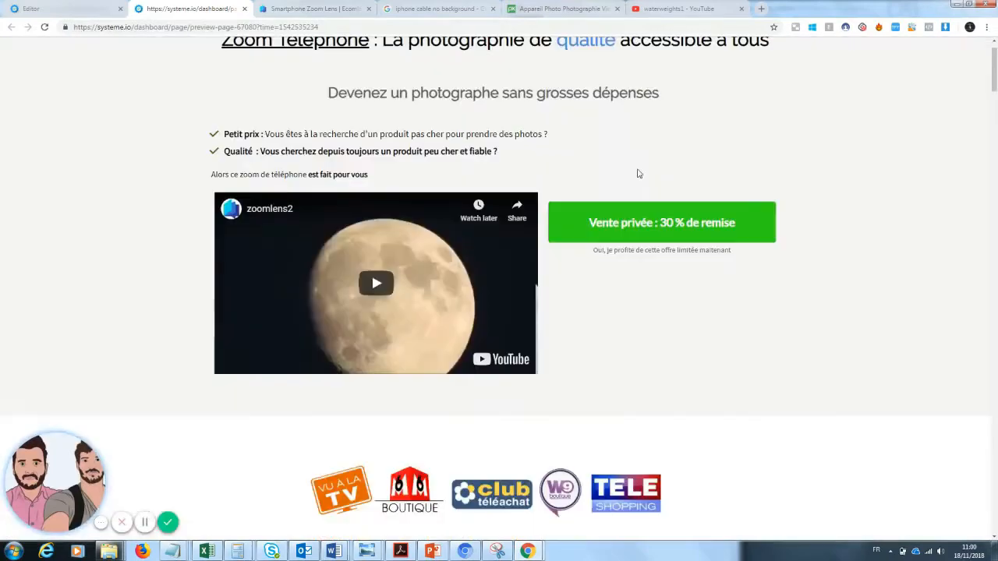
scroll(701, 218, up, 1)
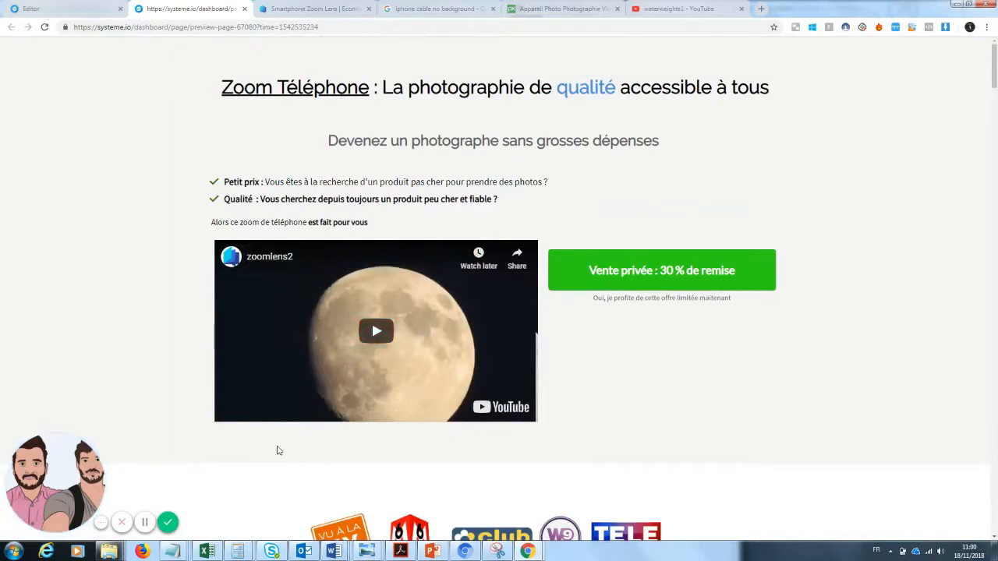
key(ctrl+shift+Tab)
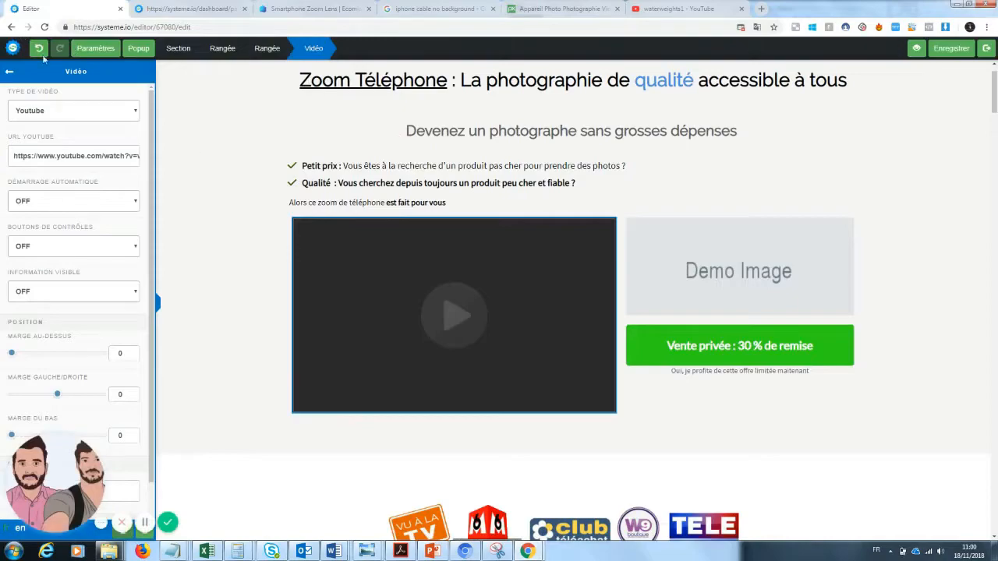
Add a text block below the video reading 'VU sur YOUTUBE !!'
click(10, 74)
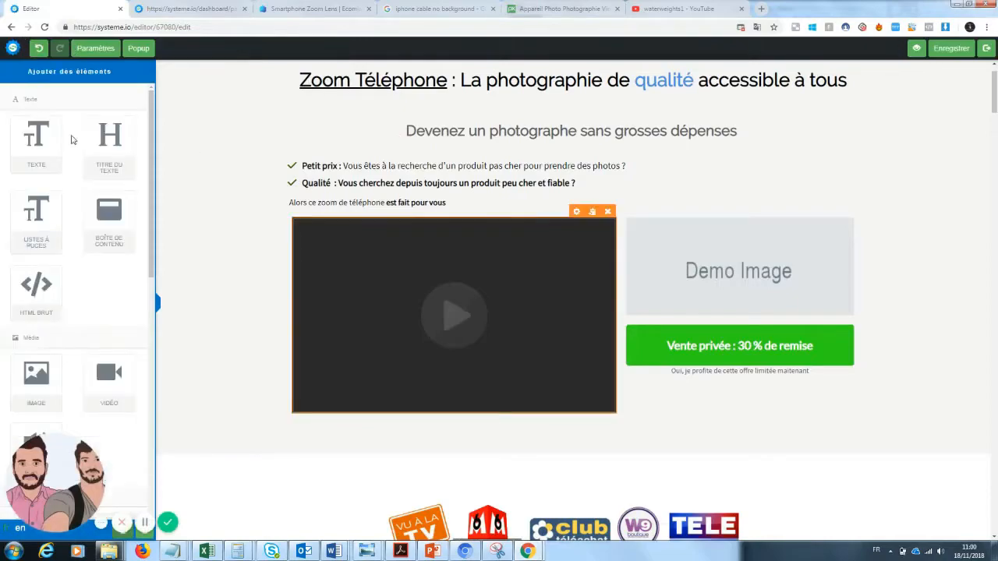
drag(36, 137, 445, 425)
click(513, 463)
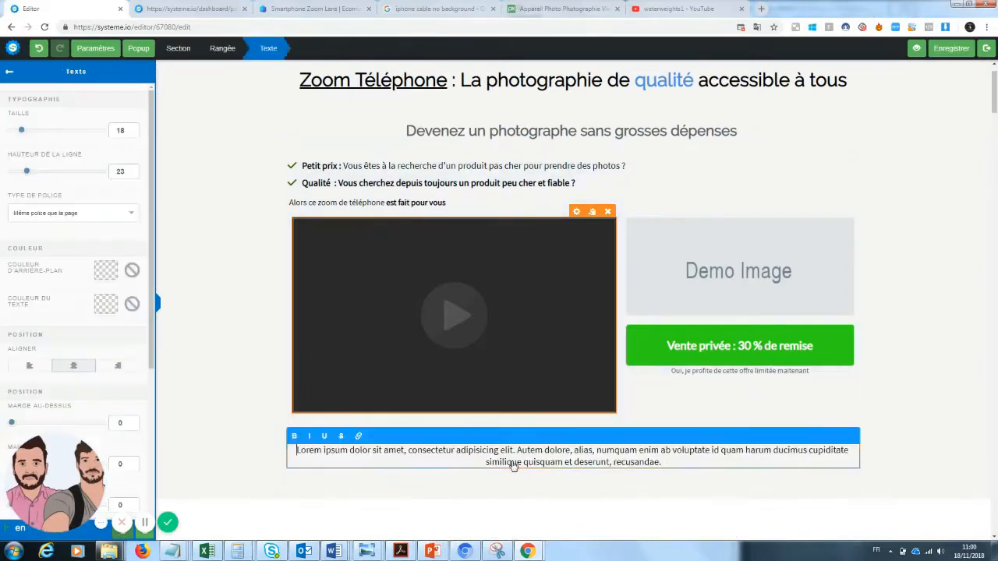
drag(679, 463, 290, 446)
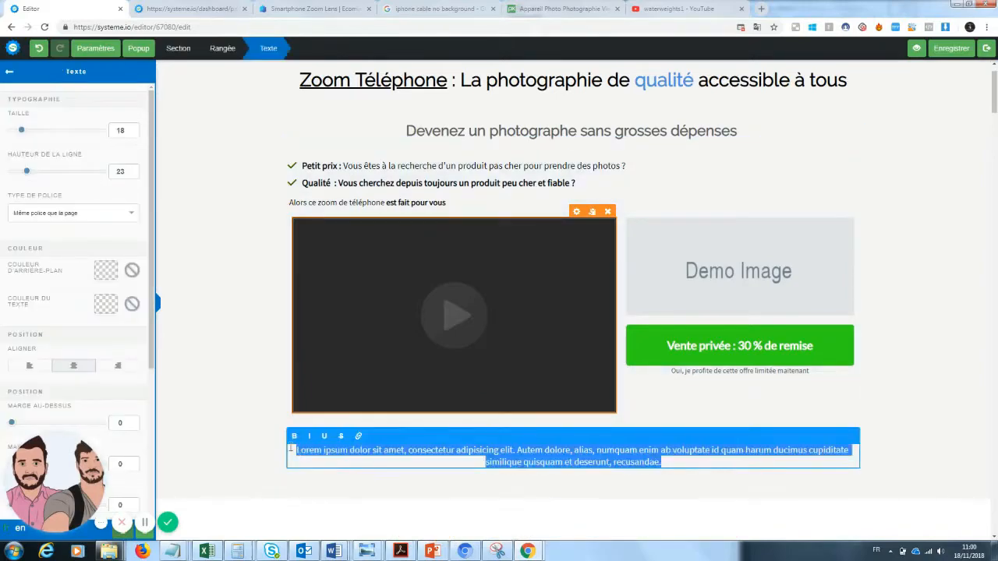
text(VU sur Y)
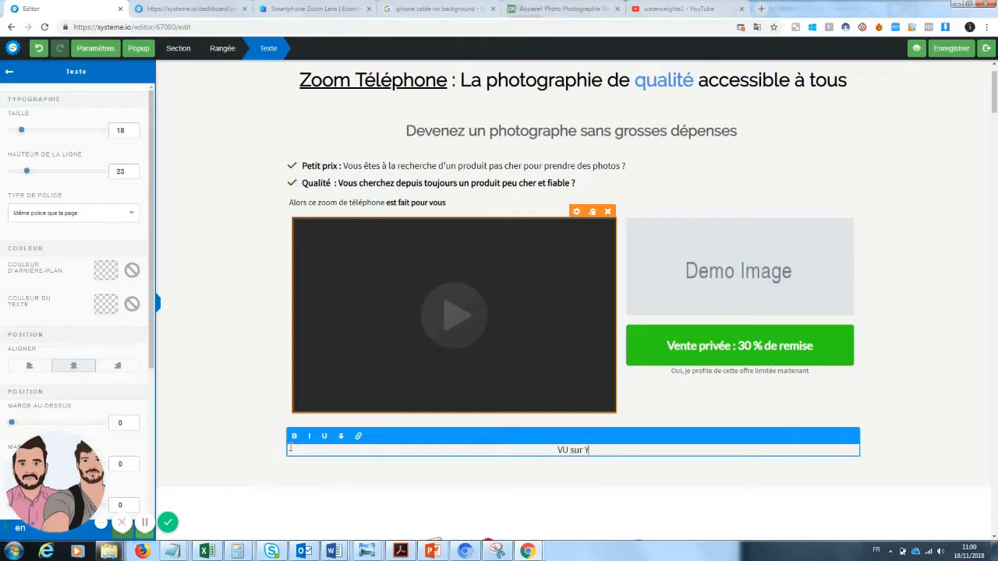
text(OUTUBE !!)
key(Escape)
Inspect the row holding the new text line, then return to the addable elements list
scroll(600, 296, down, 2)
click(600, 297)
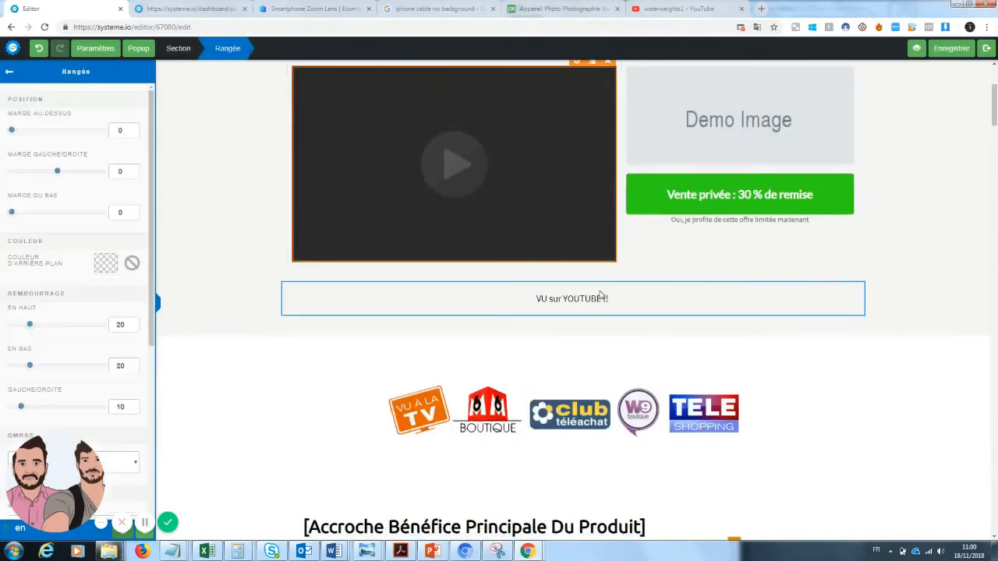
scroll(132, 343, down, 5)
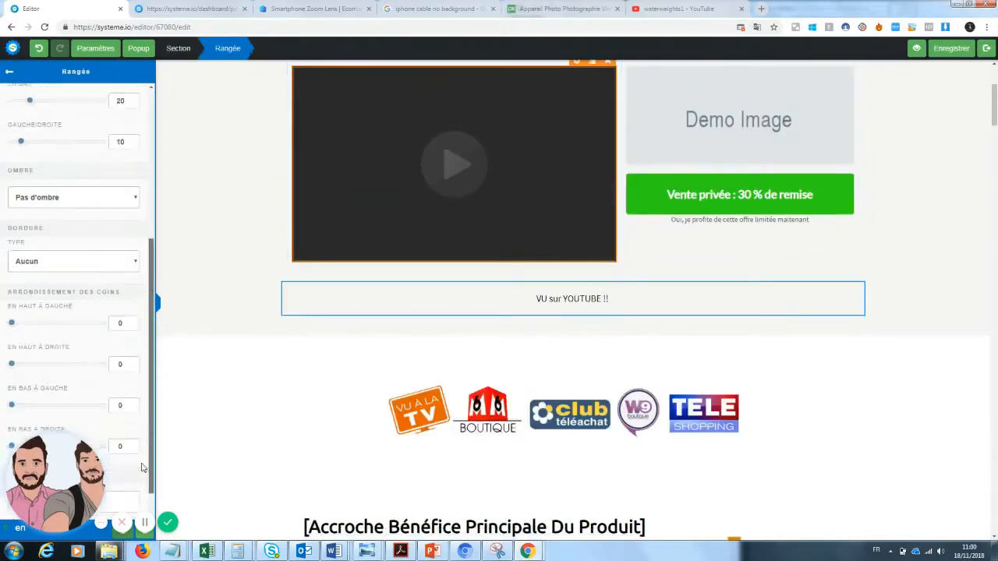
click(95, 50)
scroll(134, 502, down, 5)
scroll(132, 504, up, 5)
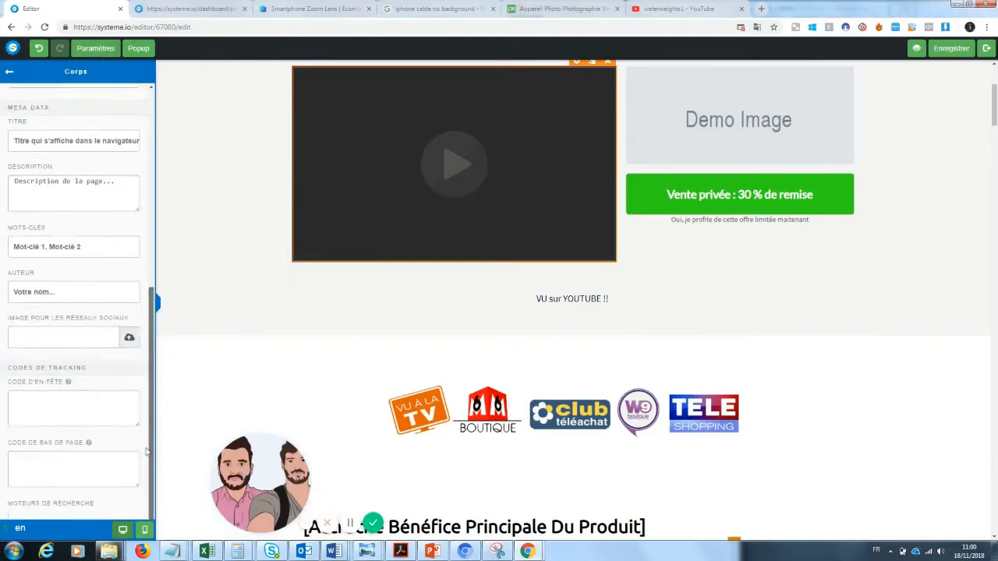
click(106, 50)
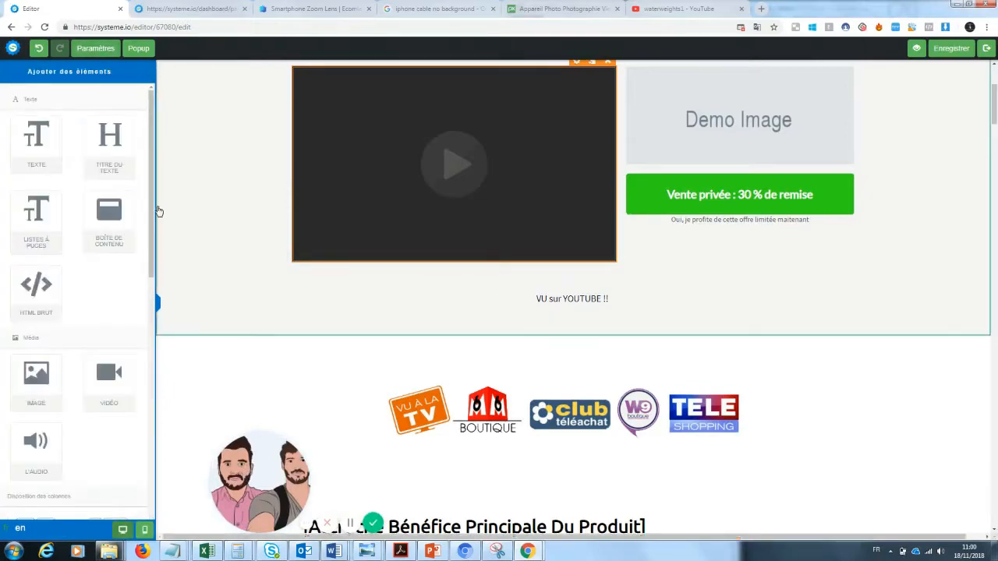
Add a 1/3–2/3 column row under the video with 'VU sur Youtube !!' in the left column
drag(152, 211, 151, 290)
drag(96, 323, 531, 272)
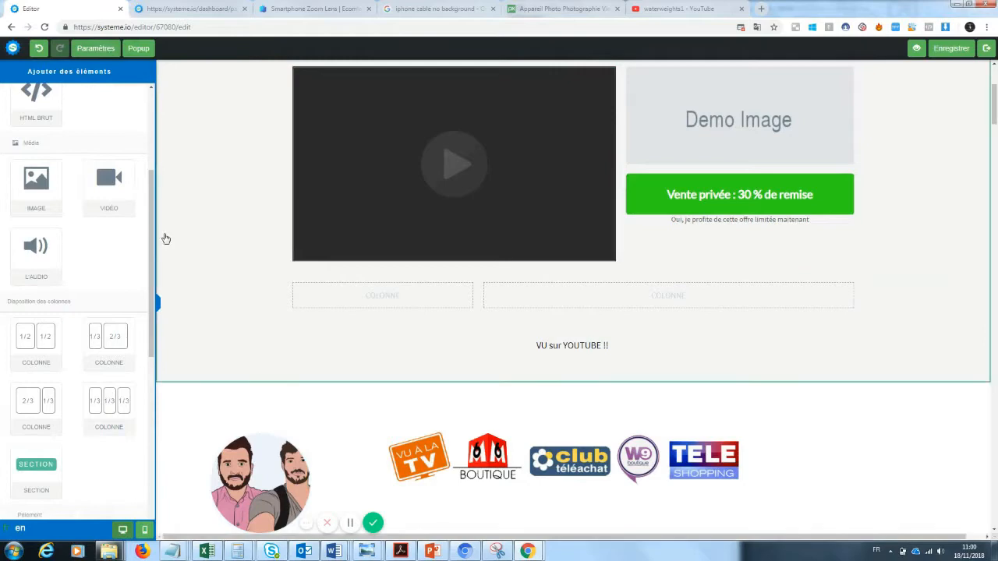
drag(152, 279, 148, 191)
drag(21, 131, 399, 294)
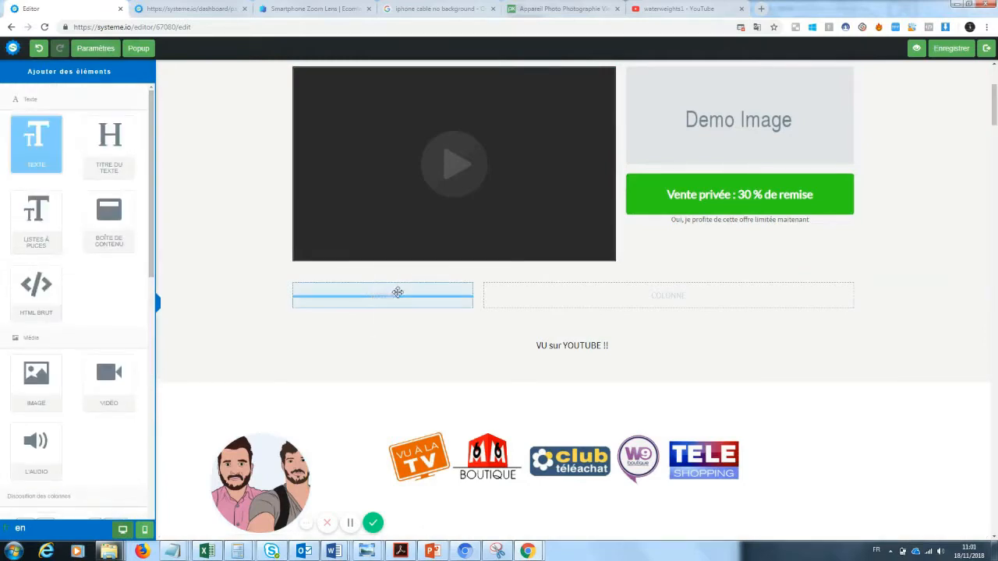
triple_click(456, 327)
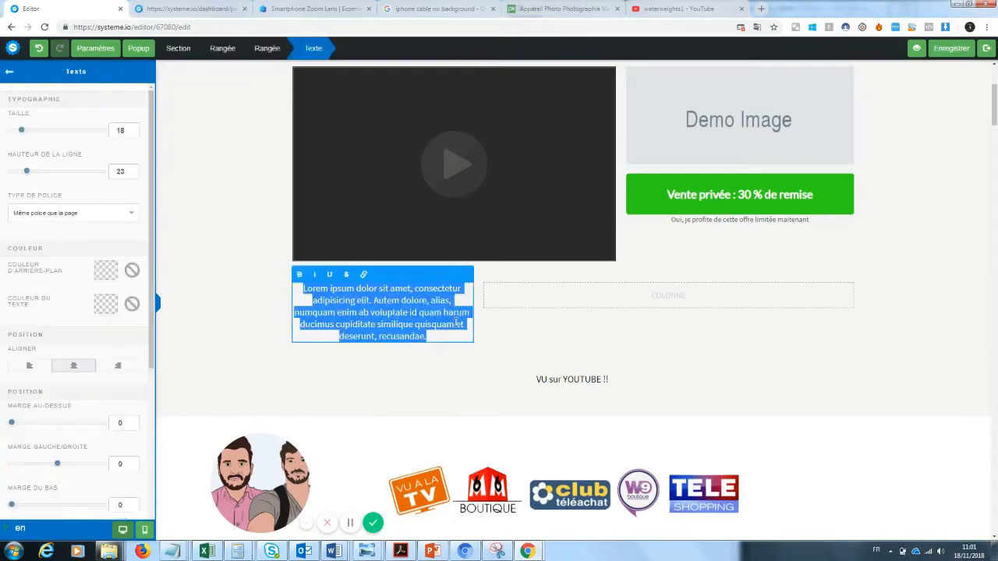
key(BackSpace)
text(VU sur Youtube !)
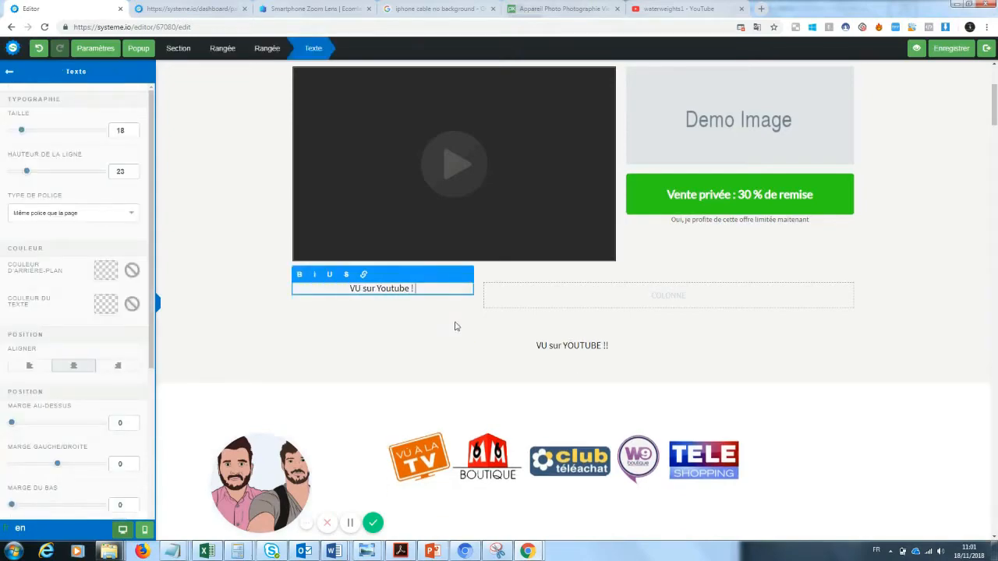
key(BackSpace)
text(!)
click(472, 357)
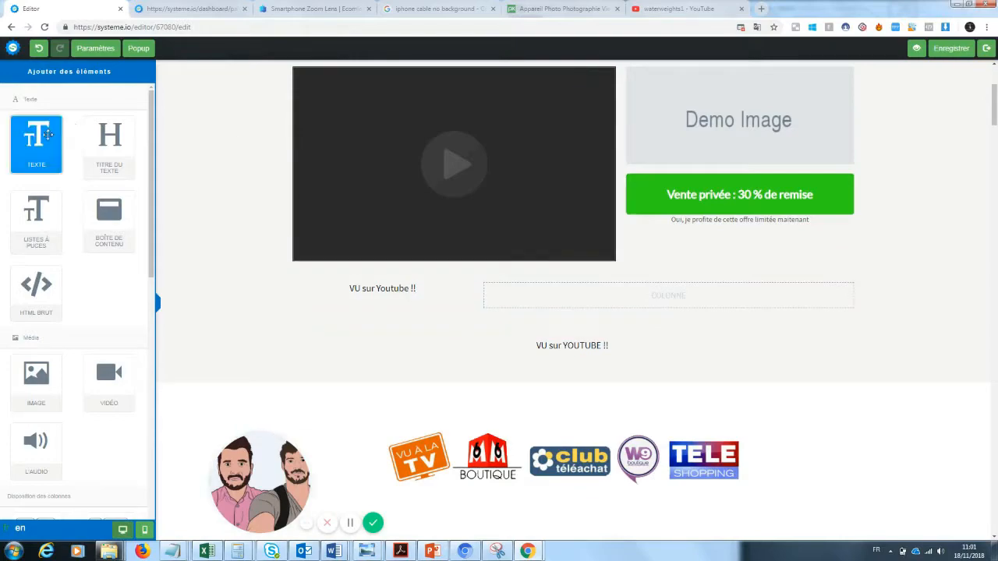
Put 'Des milliers de clients déjàn satisfaits !' in the right column
drag(40, 136, 642, 299)
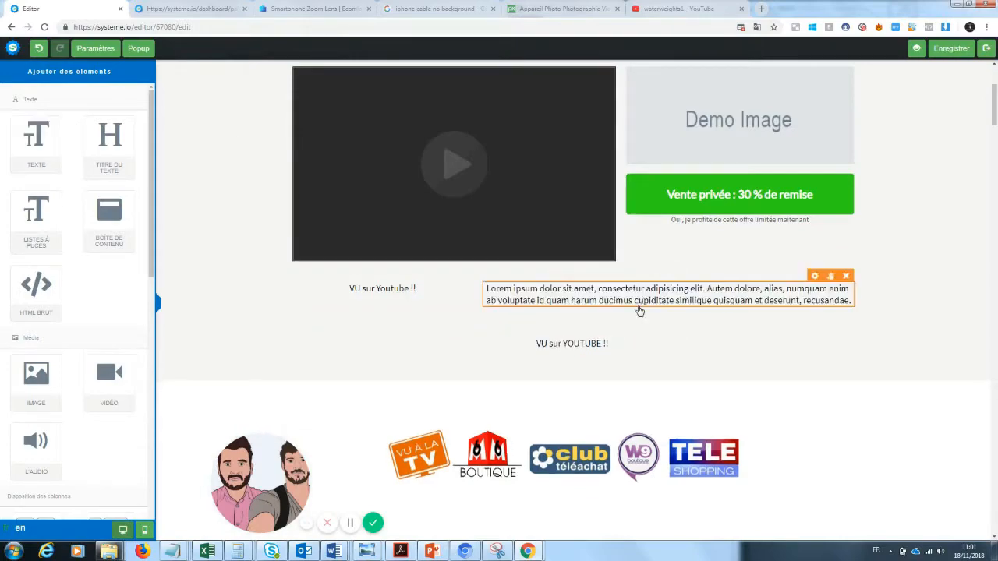
triple_click(635, 303)
key(BackSpace)
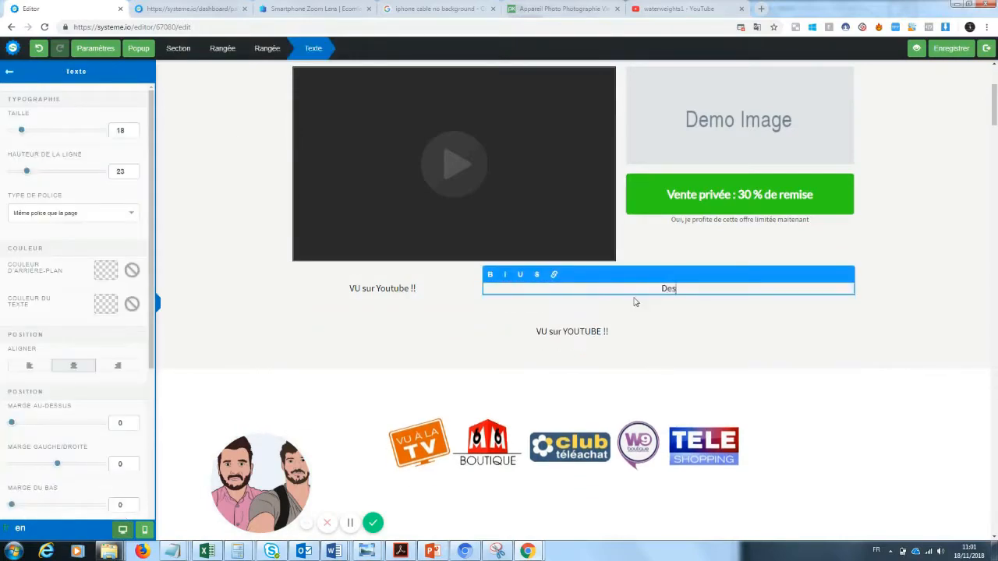
text(Des milliers de clients déjàn satisfaits !)
click(580, 351)
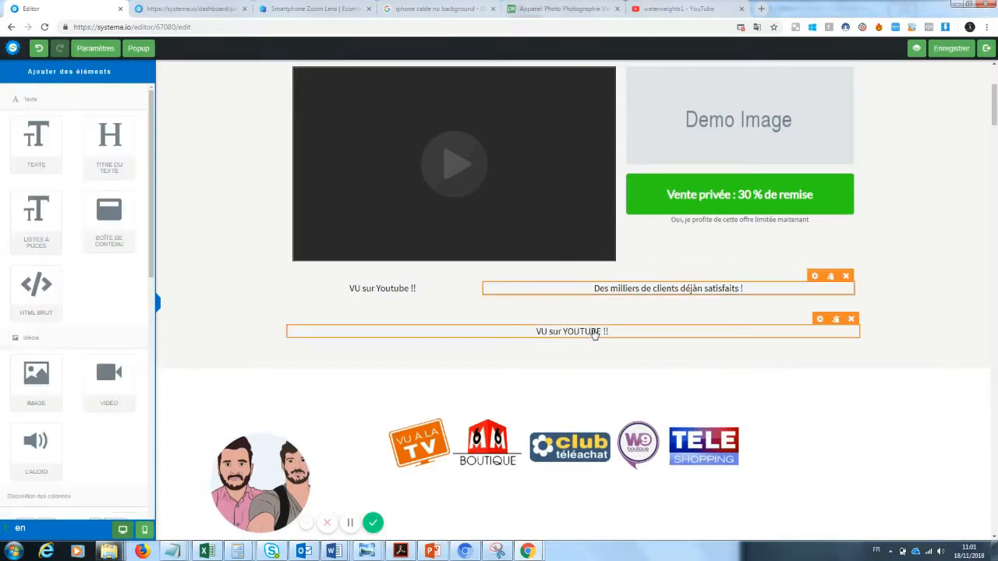
Delete the old 'VU sur YOUTUBE !!' line and set 'VU sur Youtube !!' to size 32
click(856, 309)
click(543, 87)
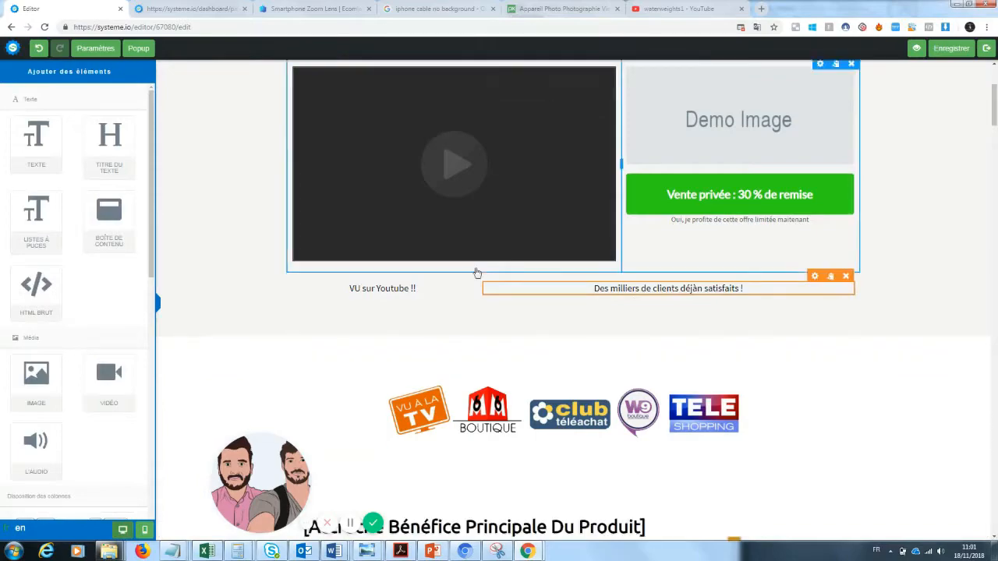
click(419, 287)
drag(419, 287, 336, 290)
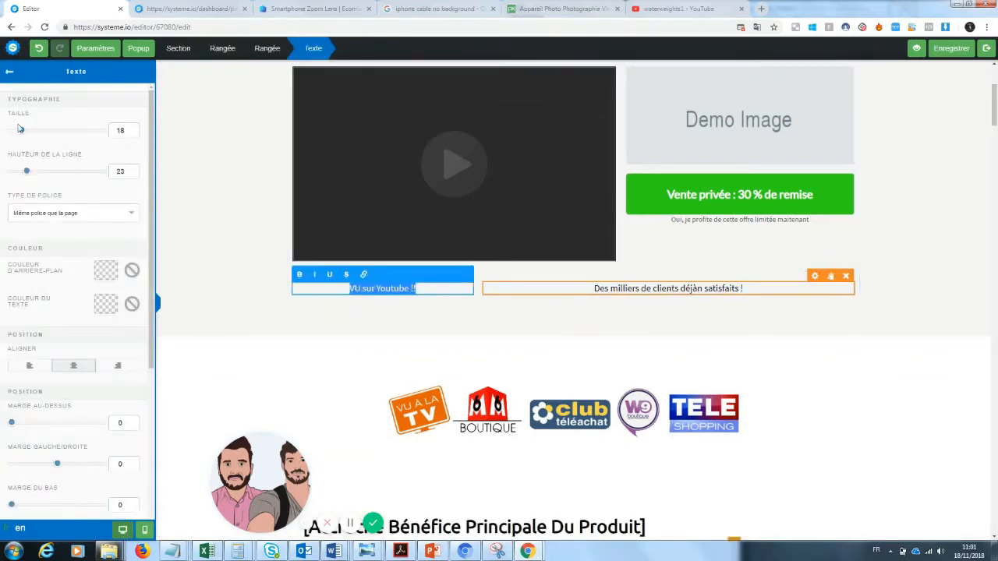
drag(20, 129, 37, 134)
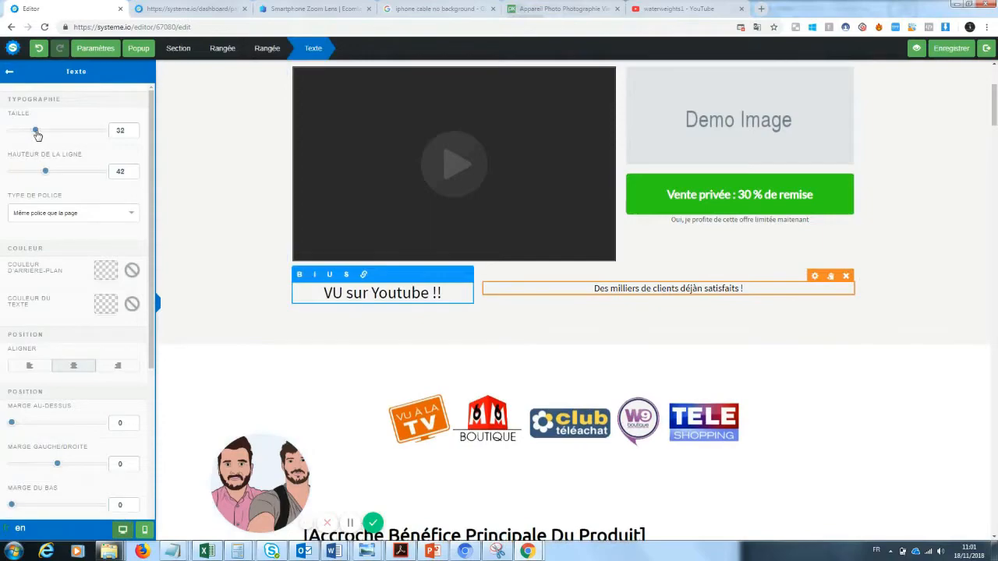
Make the 'VU sur Youtube !!' heading text red
click(105, 304)
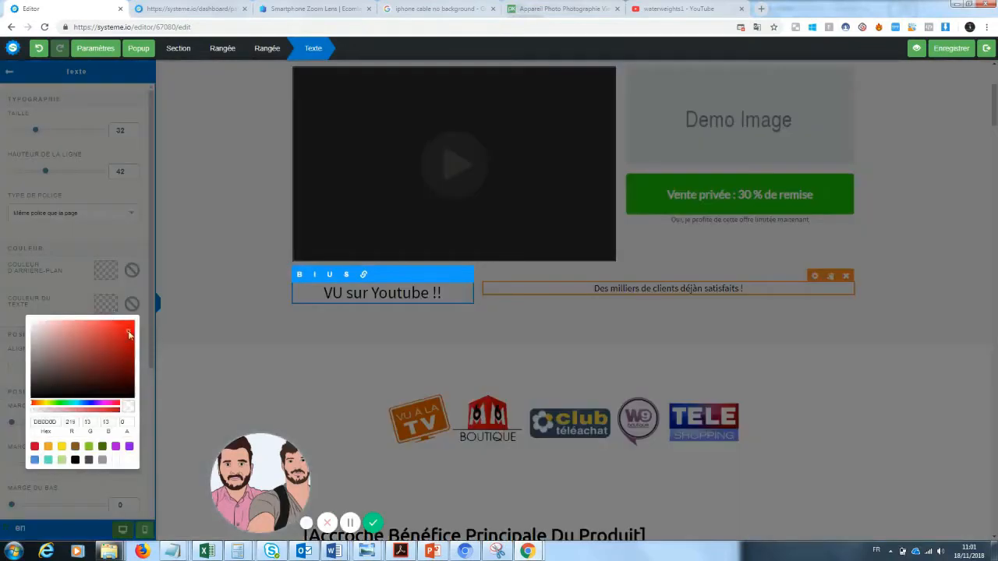
click(128, 331)
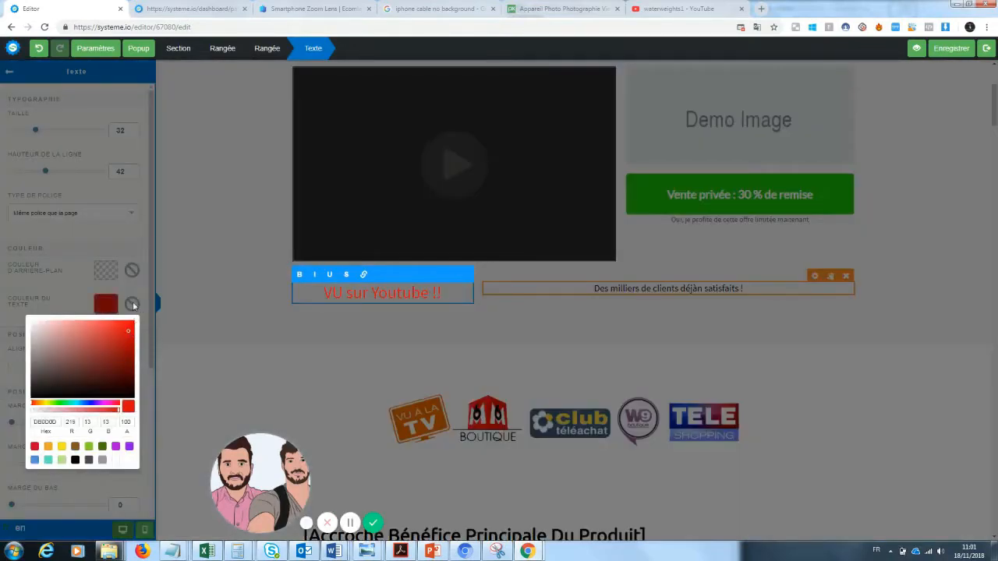
click(344, 295)
Turn 'VU sur' dark grey #3B3636, leaving 'Youtube !!' red
drag(372, 293, 325, 293)
double_click(414, 290)
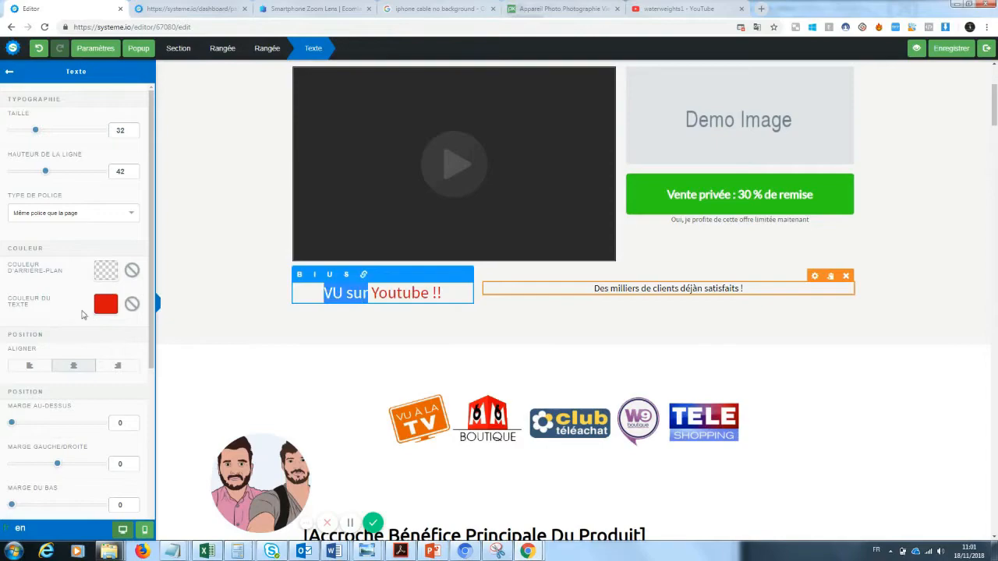
click(106, 305)
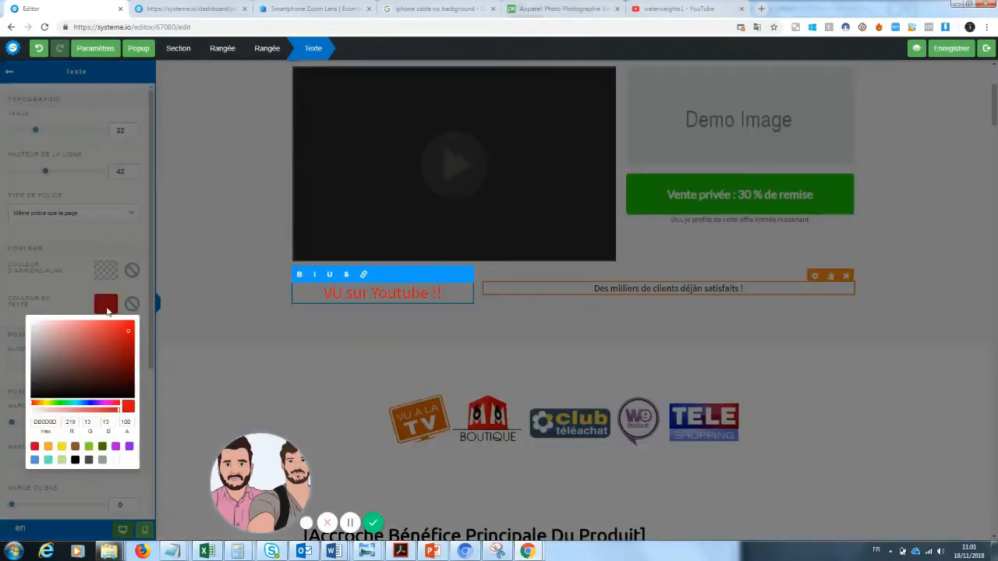
click(40, 380)
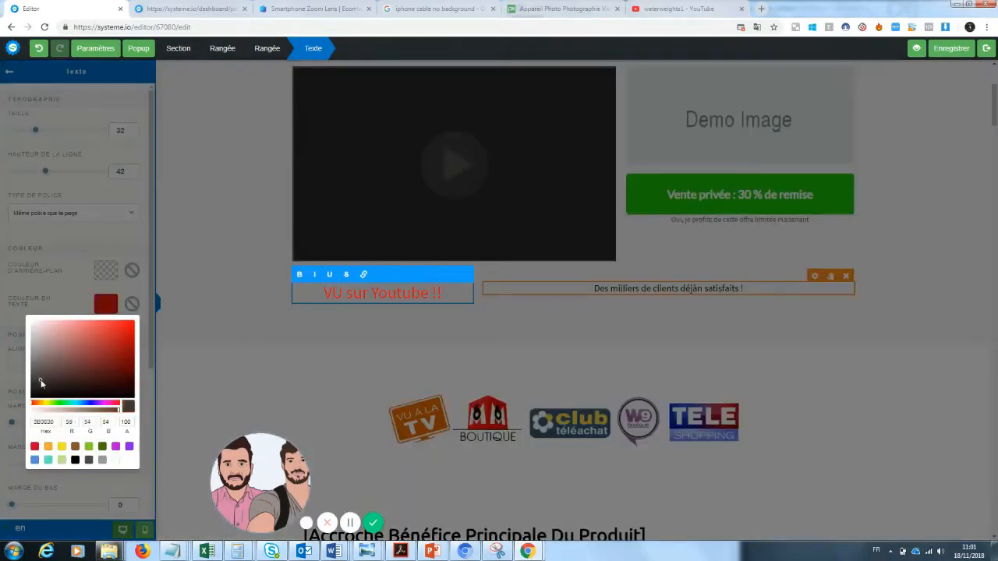
click(330, 325)
click(567, 321)
click(628, 295)
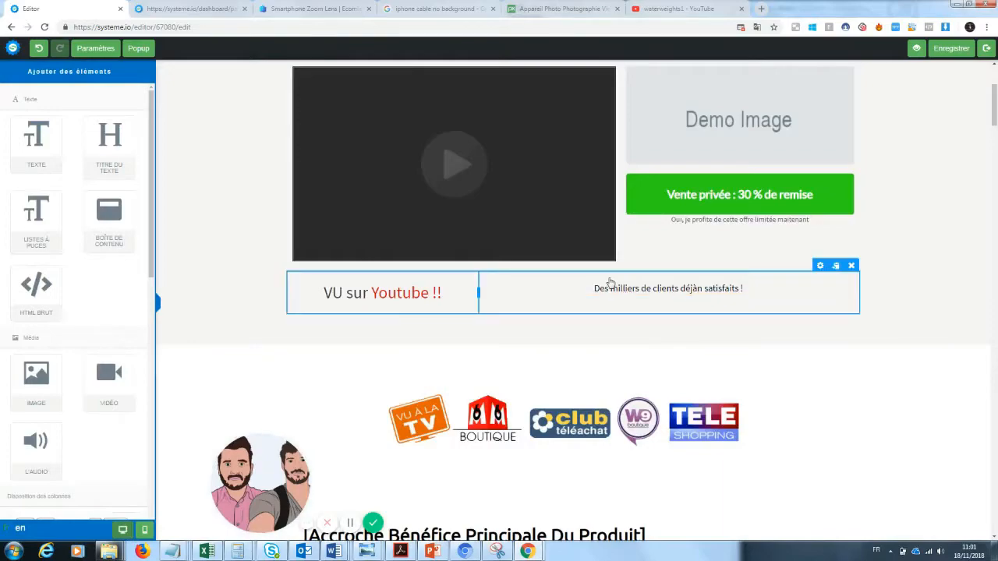
click(808, 363)
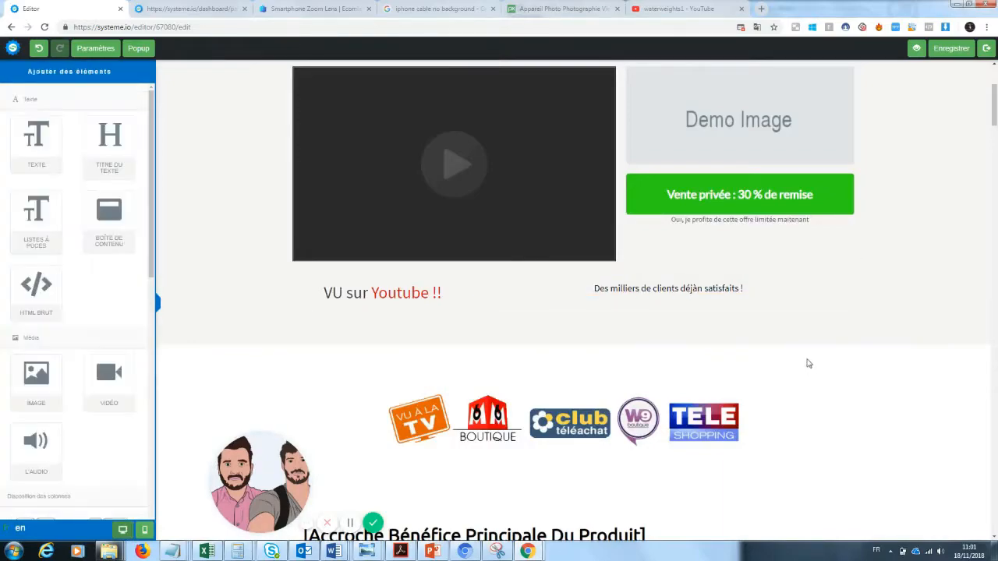
mouse_move(995, 105)
mouse_down()
mouse_move(997, 86)
mouse_move(996, 99)
mouse_up()
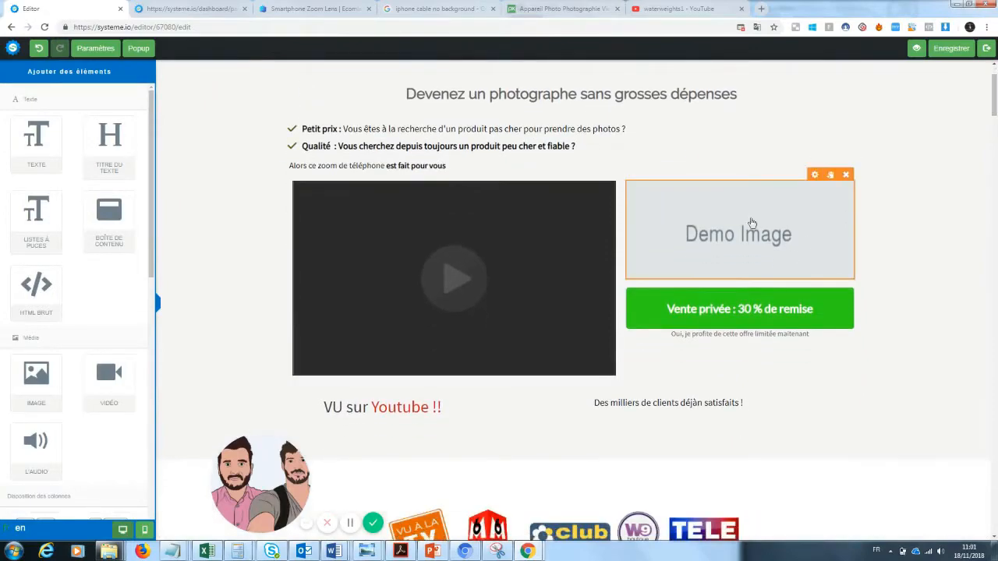
Replace the Demo Image with zoomlenspic2-1024x1024.jpg from the uploaded images
click(772, 236)
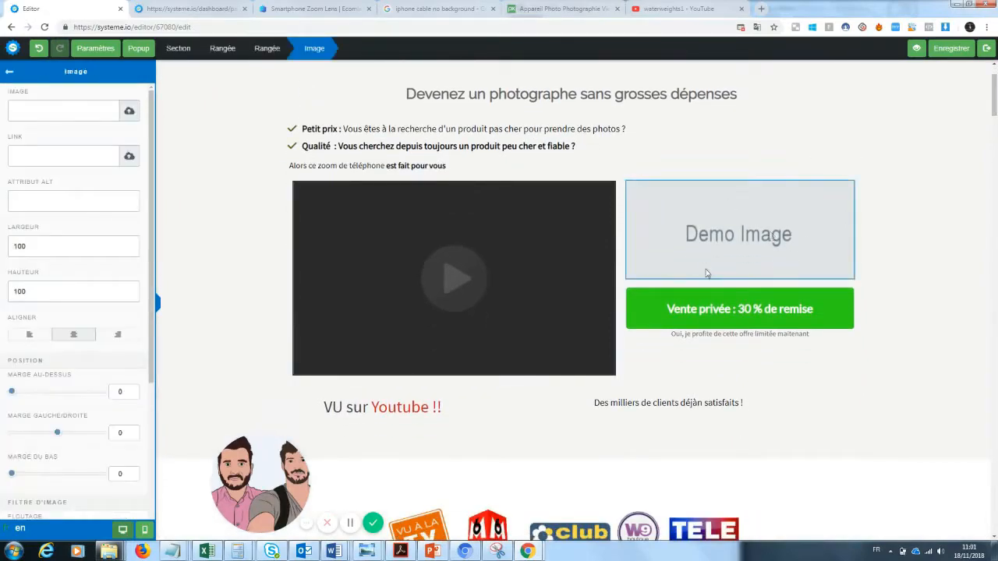
click(129, 111)
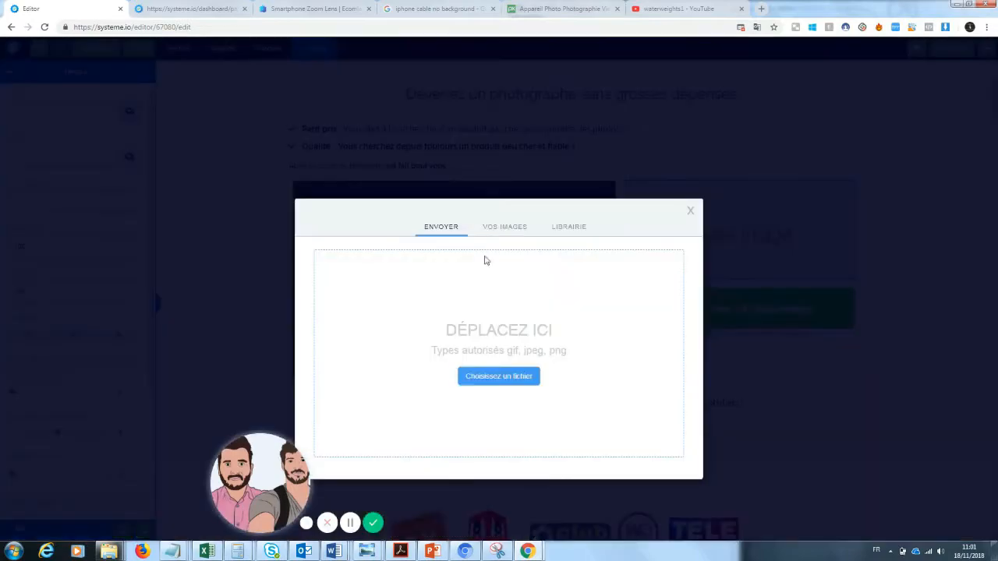
click(494, 228)
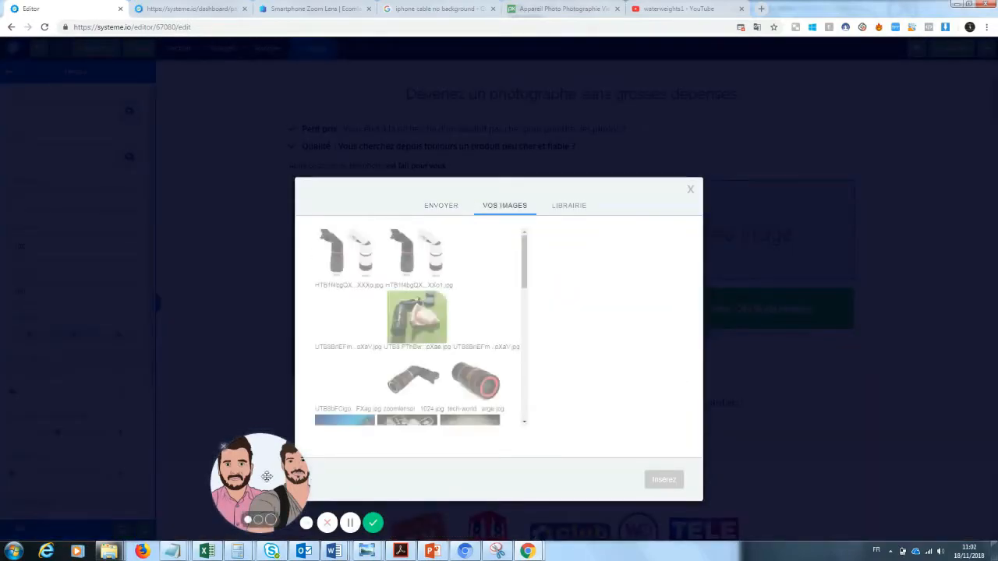
drag(267, 475, 99, 472)
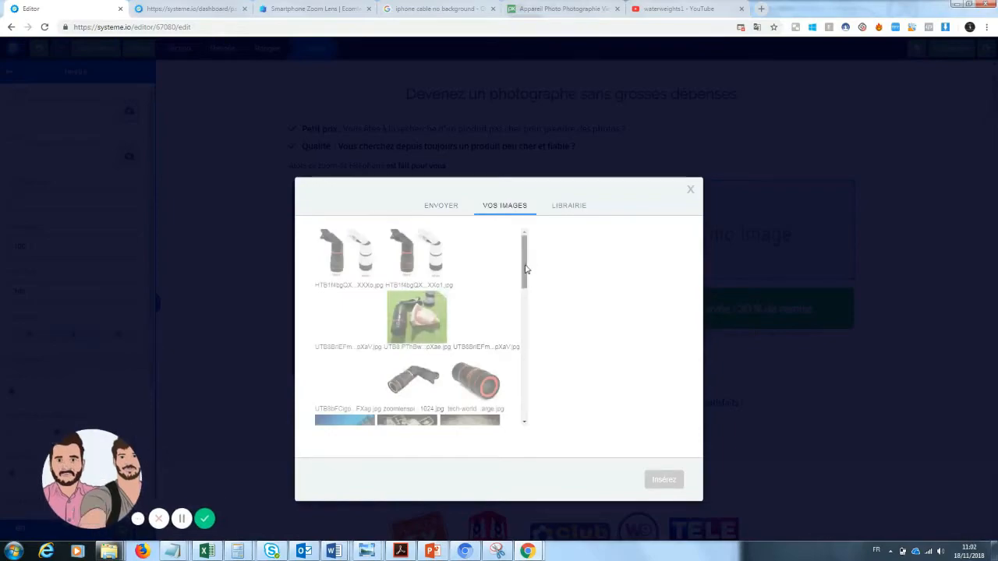
drag(525, 273, 527, 288)
click(413, 318)
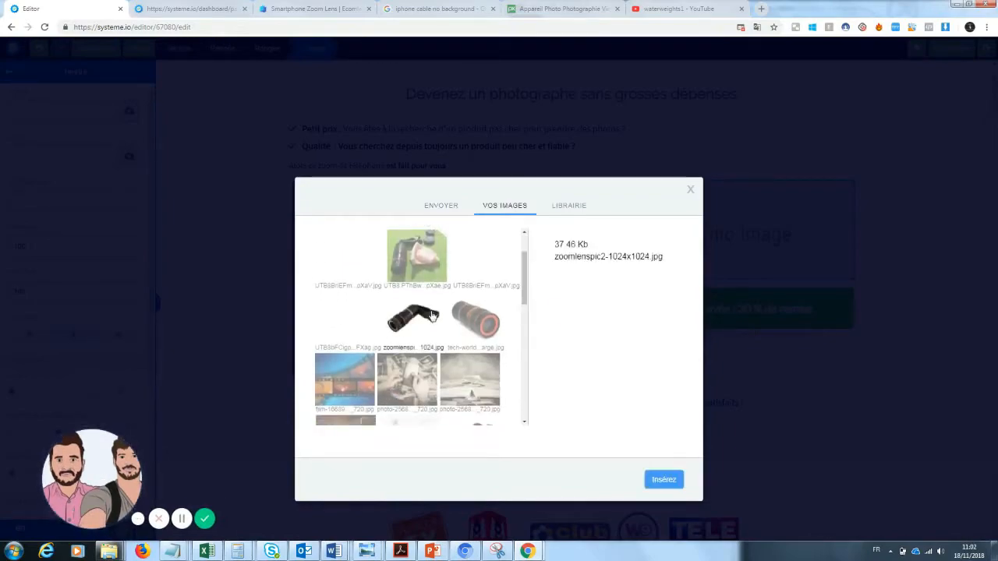
click(659, 480)
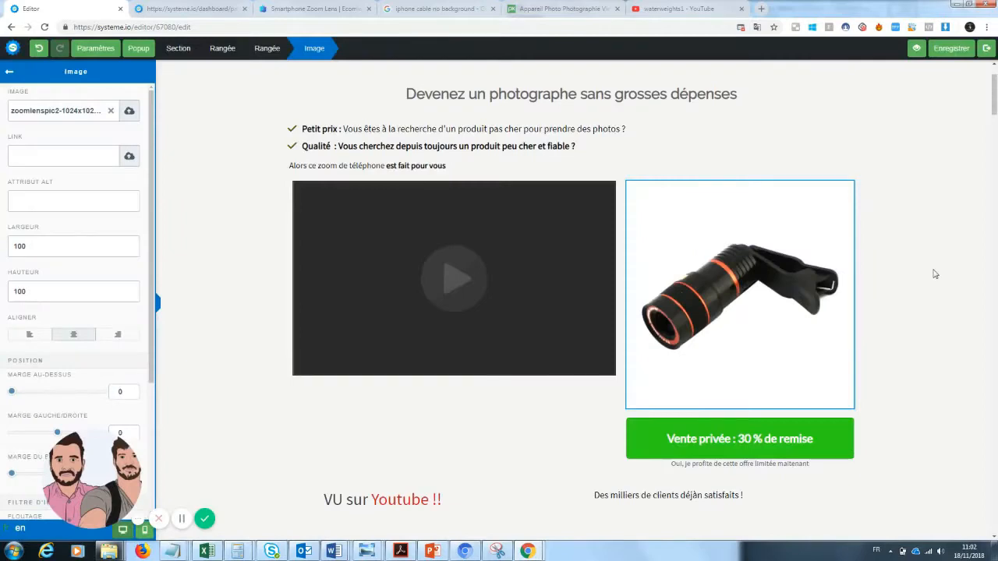
click(935, 275)
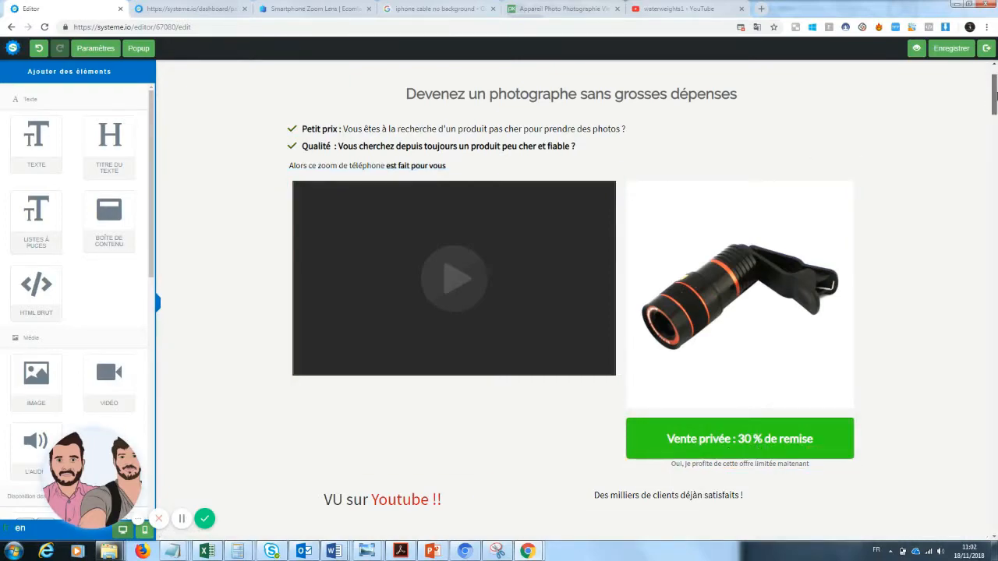
drag(992, 99, 994, 121)
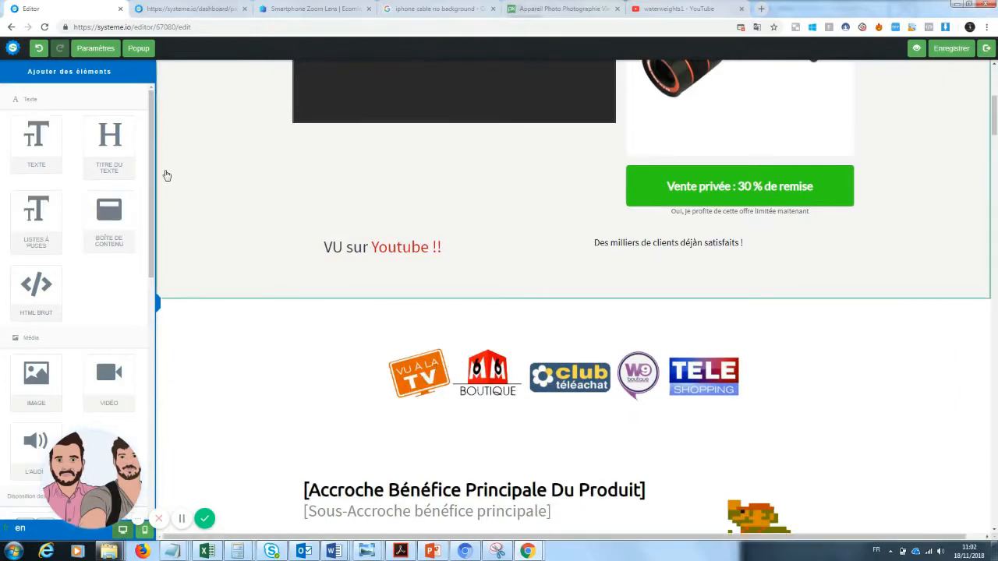
Remove the stray 'n' so the line reads 'Des milliers de clients déjà satisfaits !'
scroll(44, 310, down, 5)
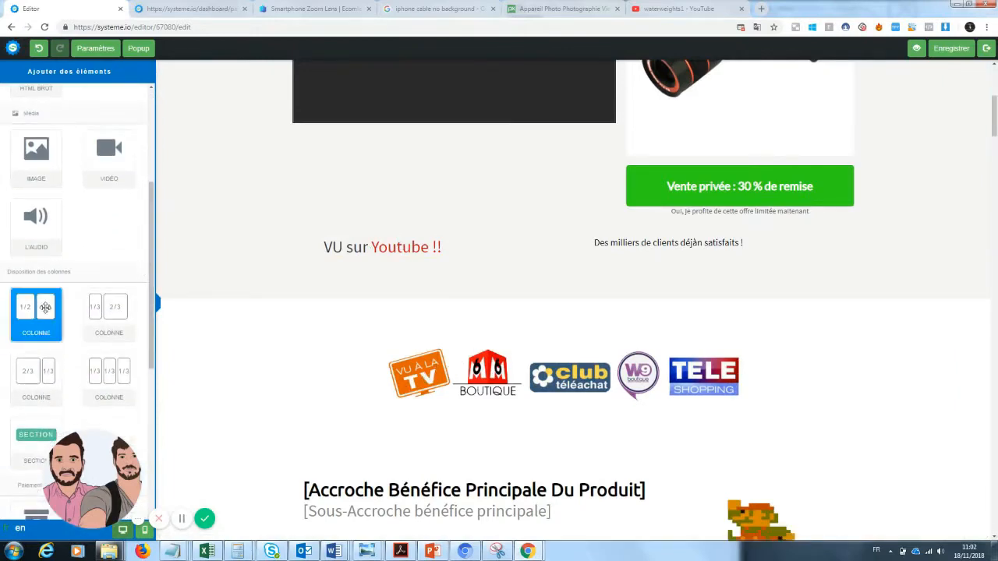
drag(109, 371, 438, 276)
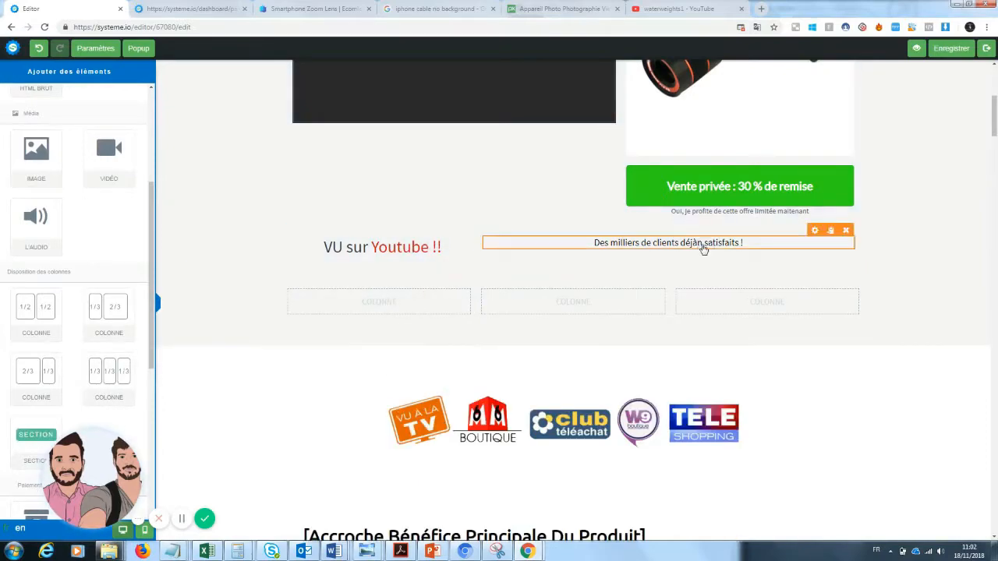
click(699, 243)
key(BackSpace)
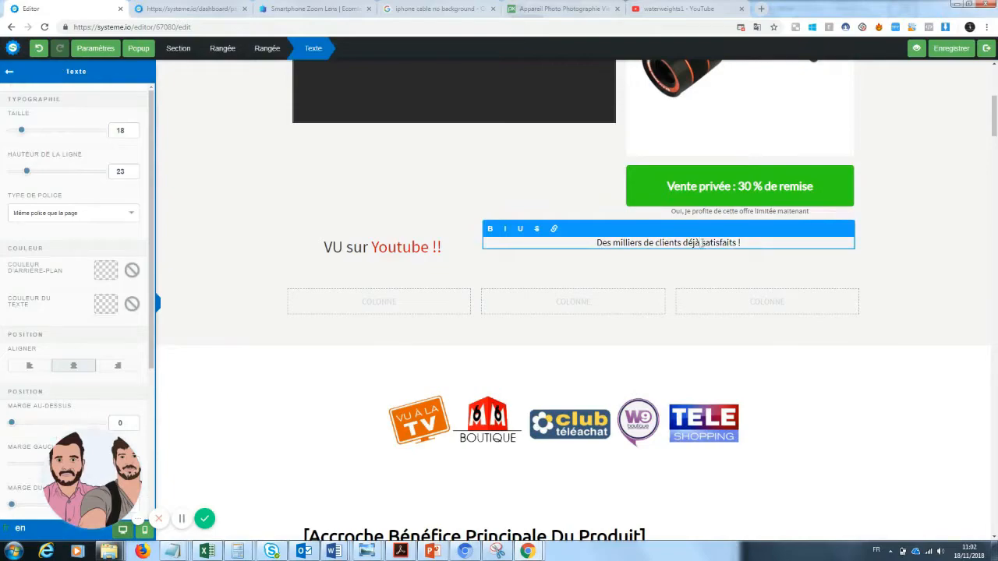
Delete the empty three-column row beneath the 'VU sur Youtube !!' row
click(390, 320)
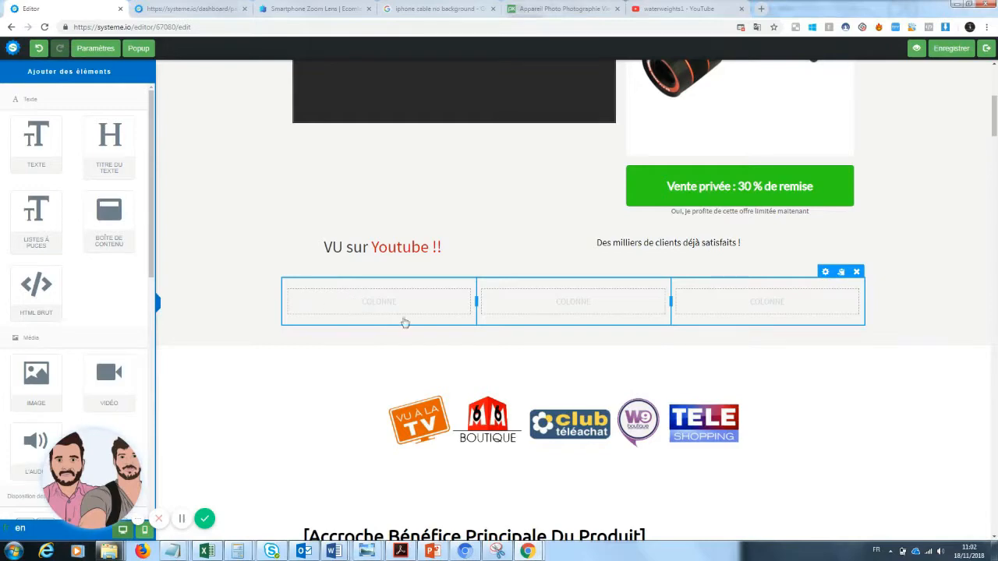
click(856, 271)
click(548, 91)
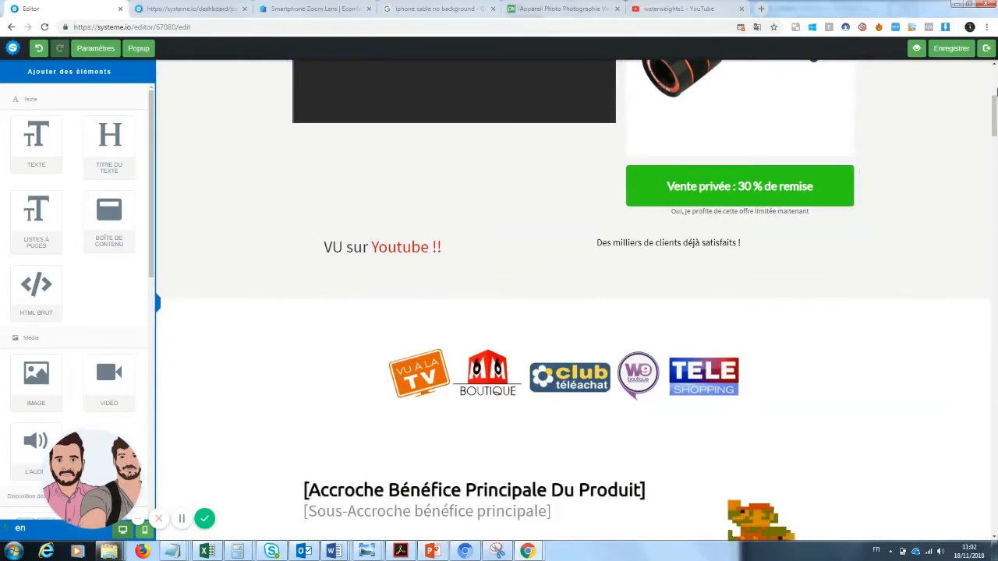
drag(995, 92, 992, 139)
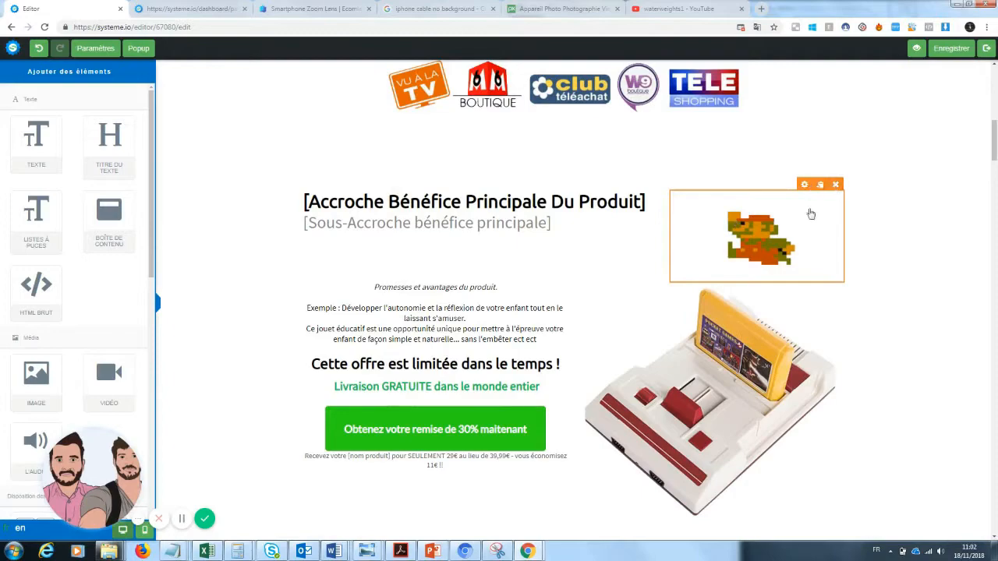
Replace the pixel-art image with the round black-and-orange zoom lens photo from Vos images
click(796, 230)
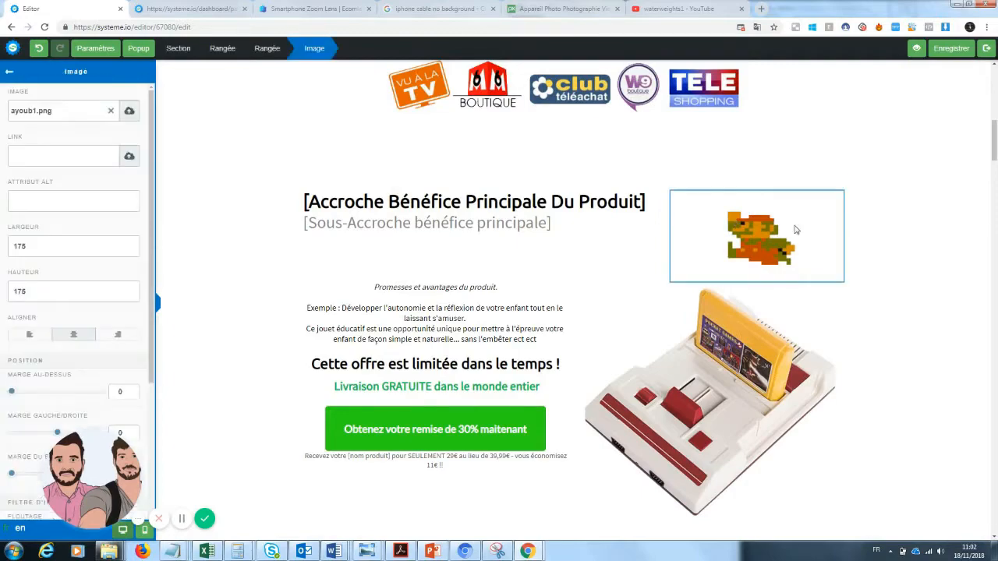
click(111, 114)
click(130, 111)
click(506, 231)
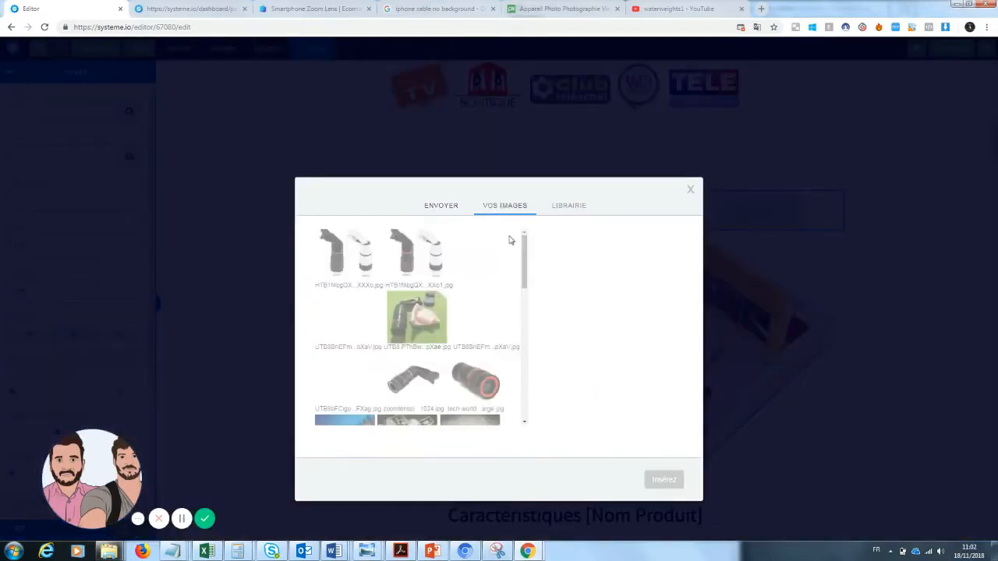
click(418, 387)
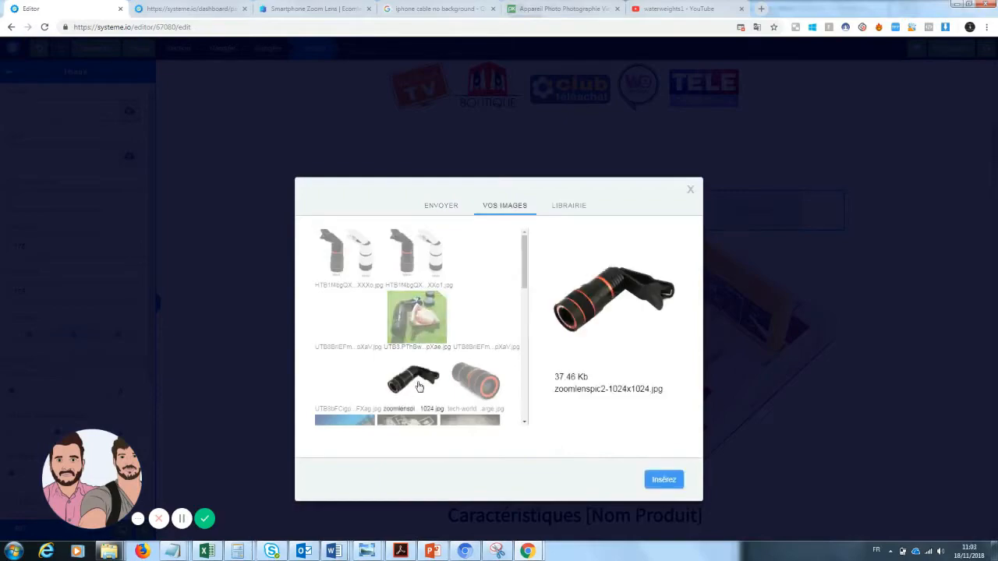
click(475, 380)
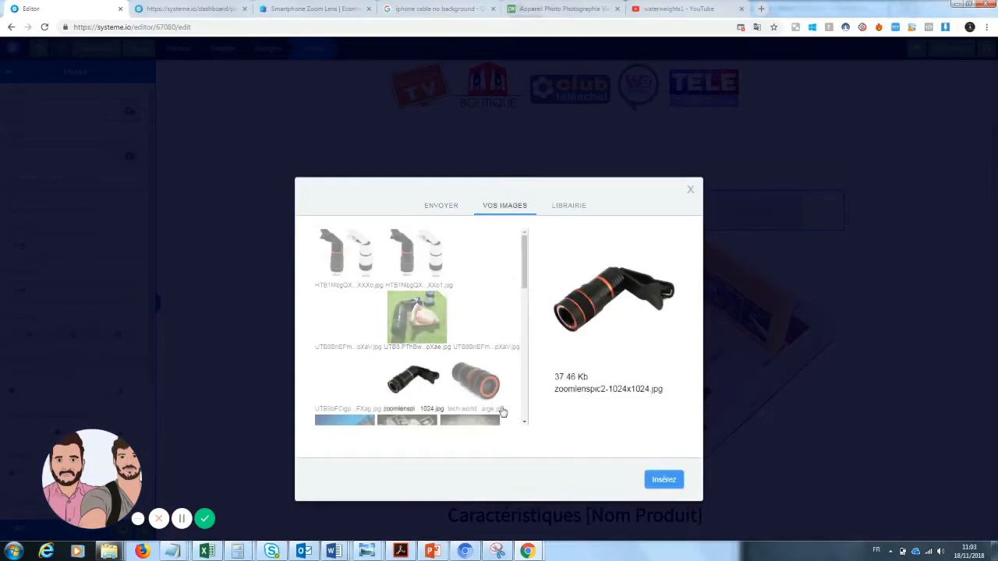
click(664, 481)
click(860, 360)
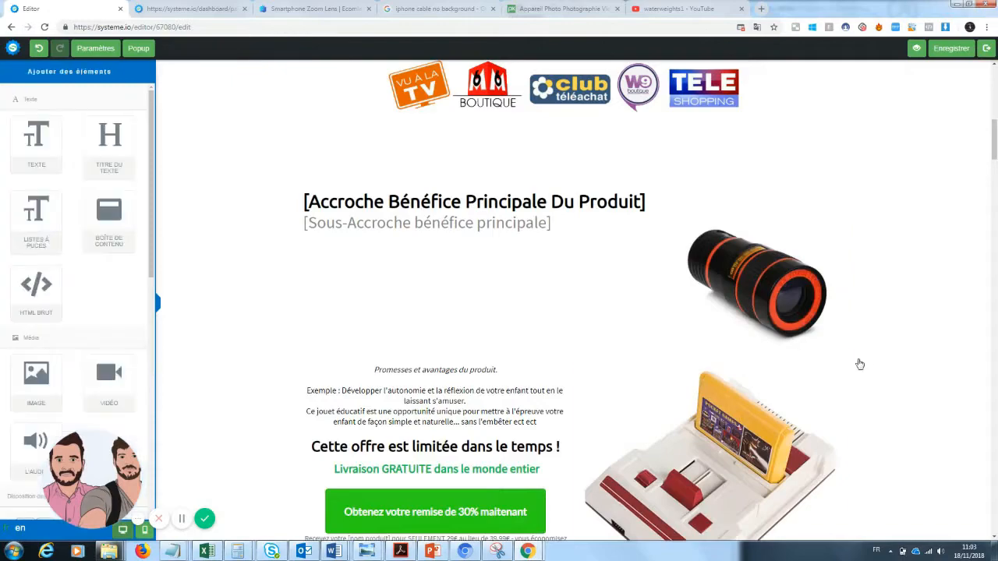
Replace the console image with the black and white clip-on lens photo
click(738, 456)
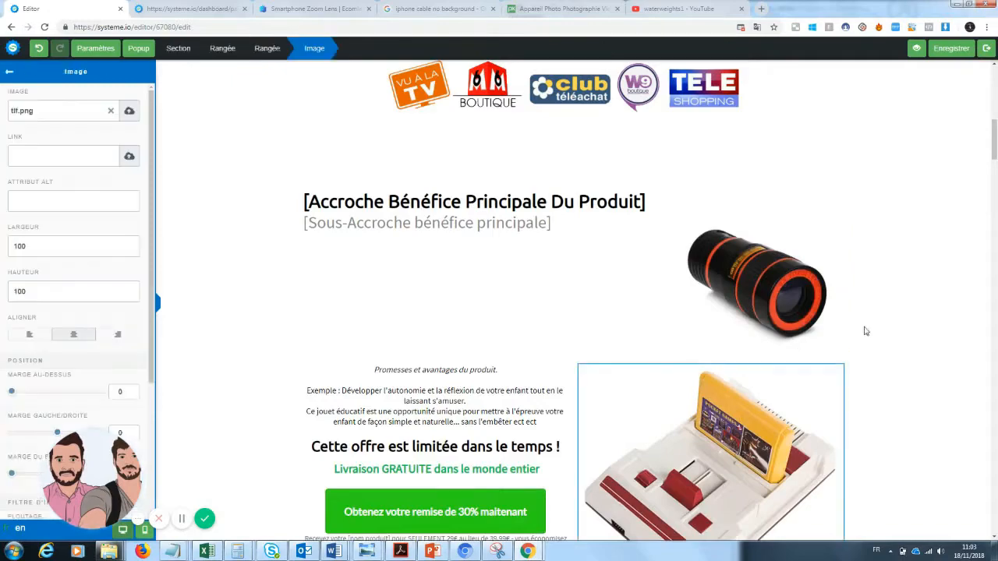
click(129, 112)
click(509, 229)
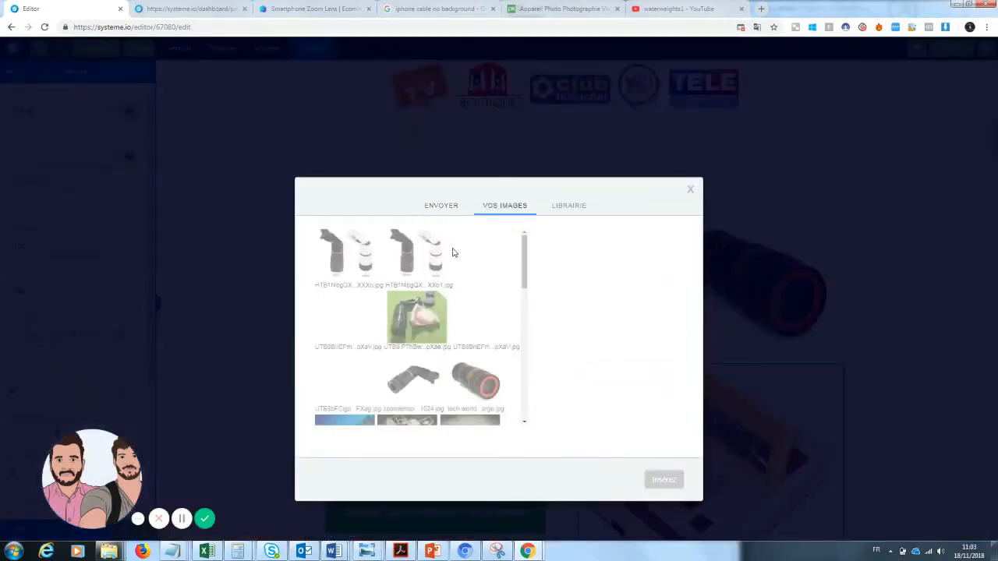
drag(521, 272, 524, 333)
scroll(526, 292, up, 3)
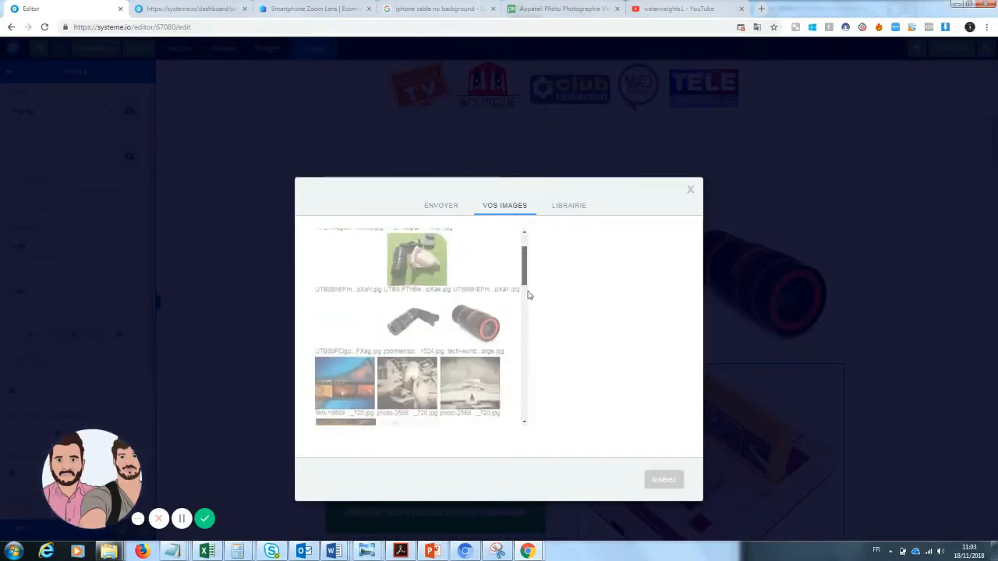
scroll(531, 293, up, 1)
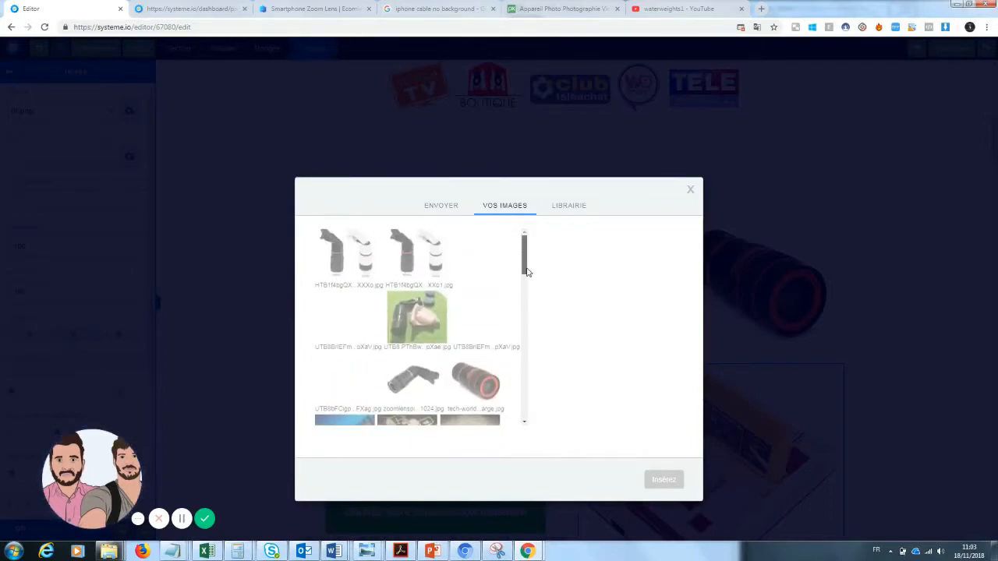
scroll(528, 294, down, 5)
scroll(527, 338, down, 2)
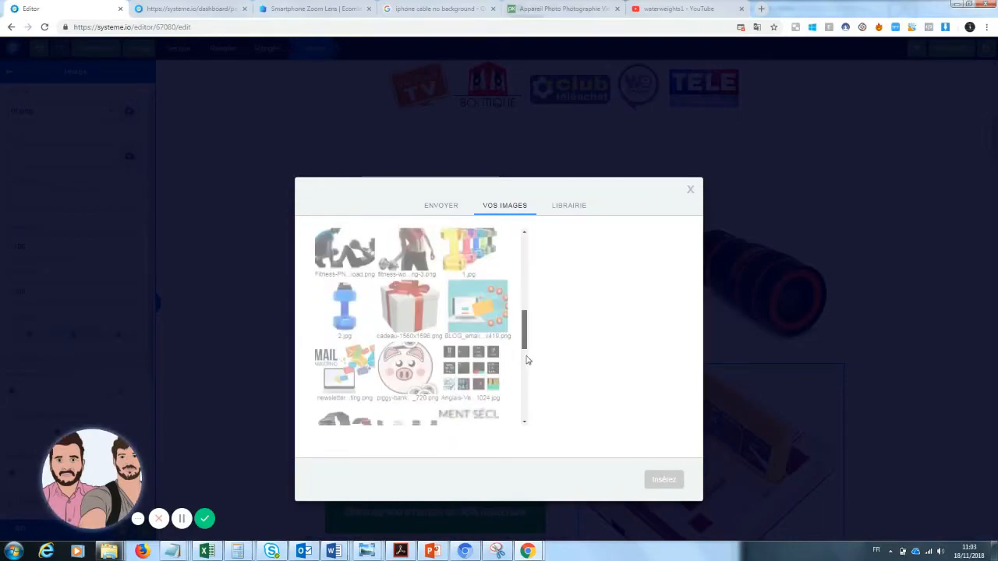
scroll(530, 296, up, 6)
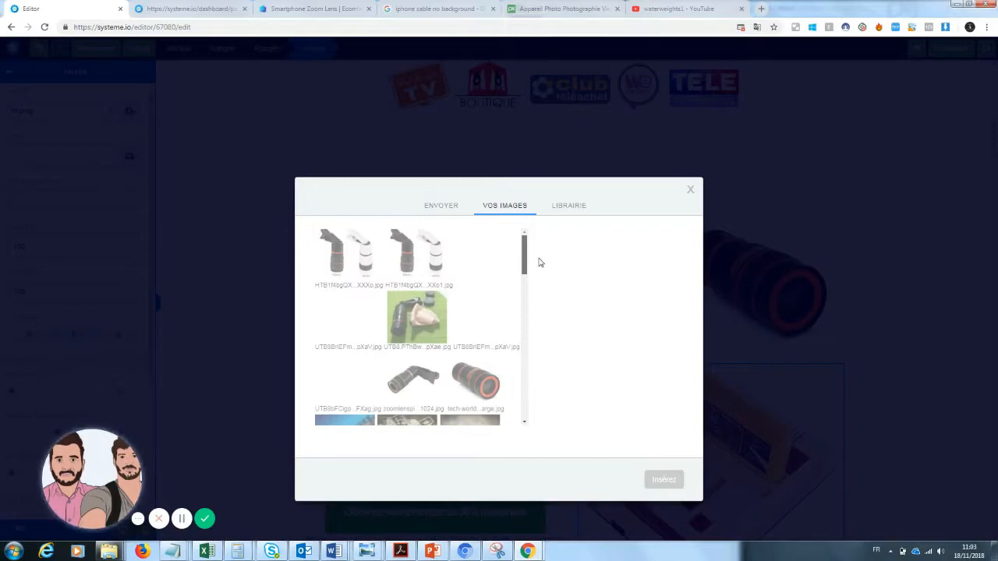
scroll(534, 297, down, 5)
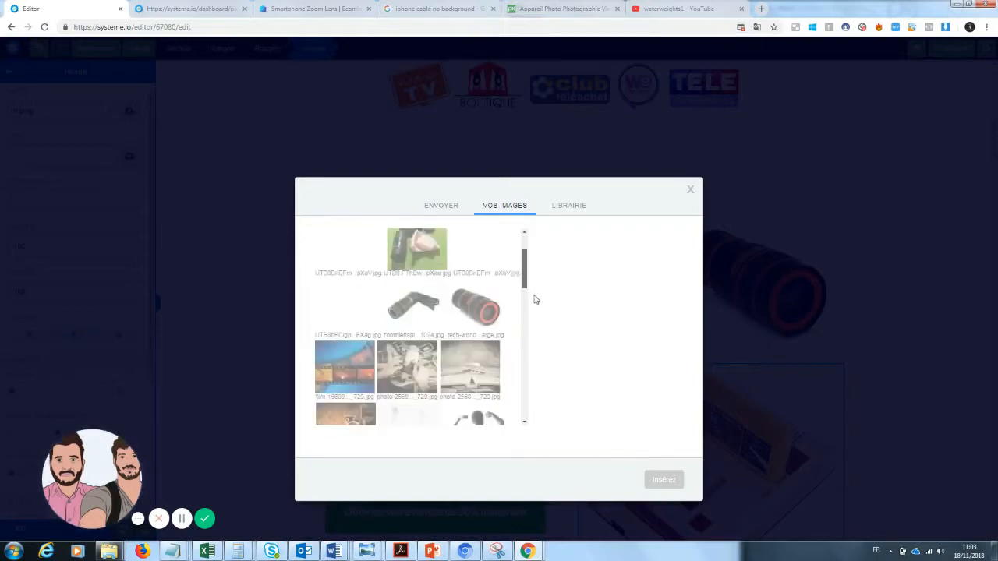
scroll(530, 337, down, 2)
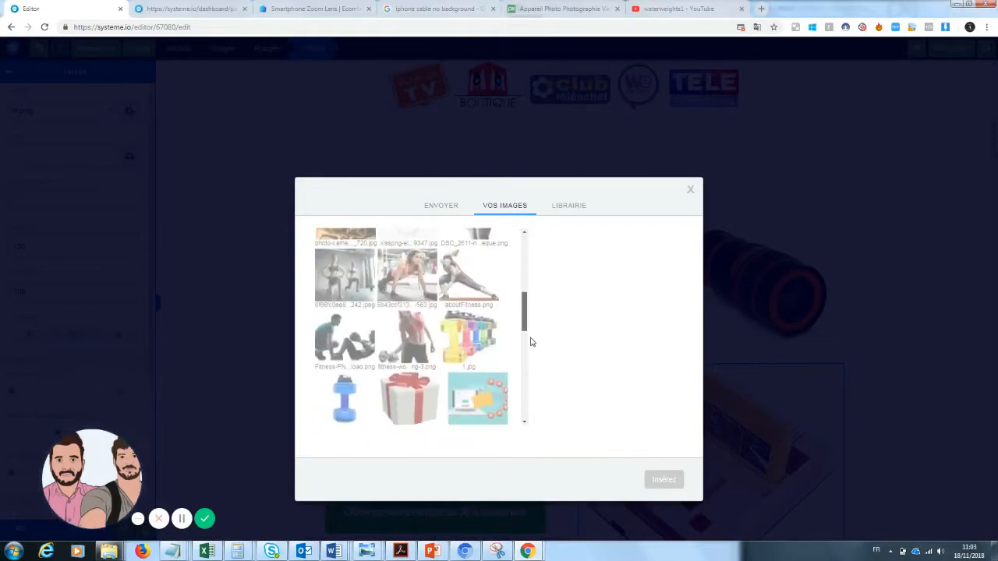
scroll(538, 265, up, 8)
click(346, 250)
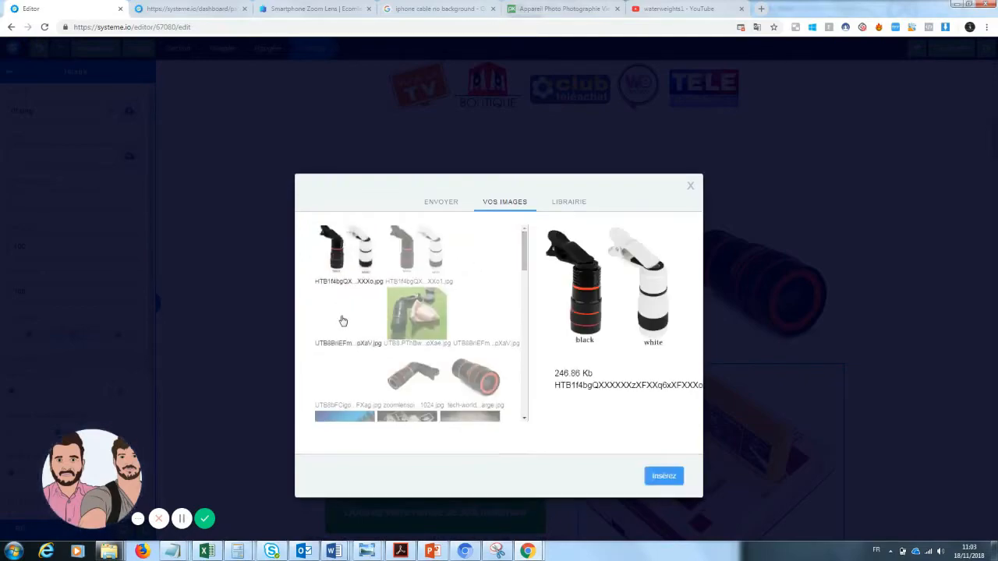
click(343, 318)
click(345, 282)
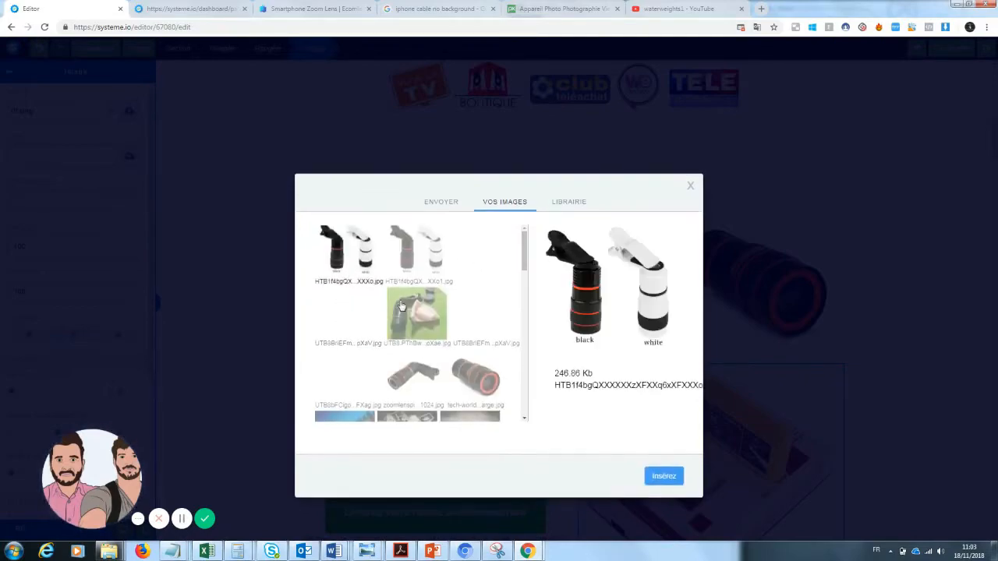
click(664, 477)
click(938, 243)
drag(994, 142, 994, 155)
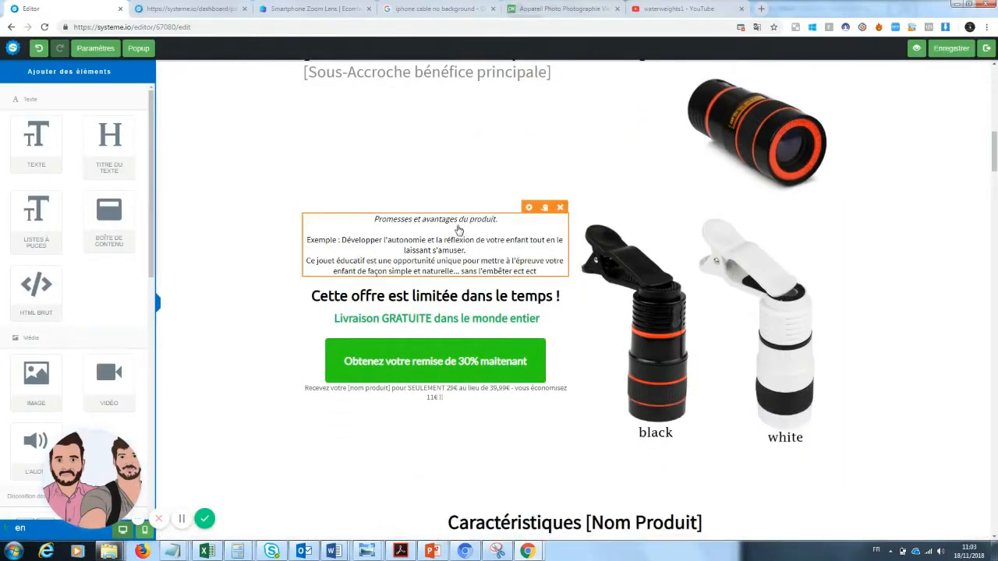
Rewrite the heading as 'Prendre des photos sans dépenser une fortune'
drag(995, 161, 996, 159)
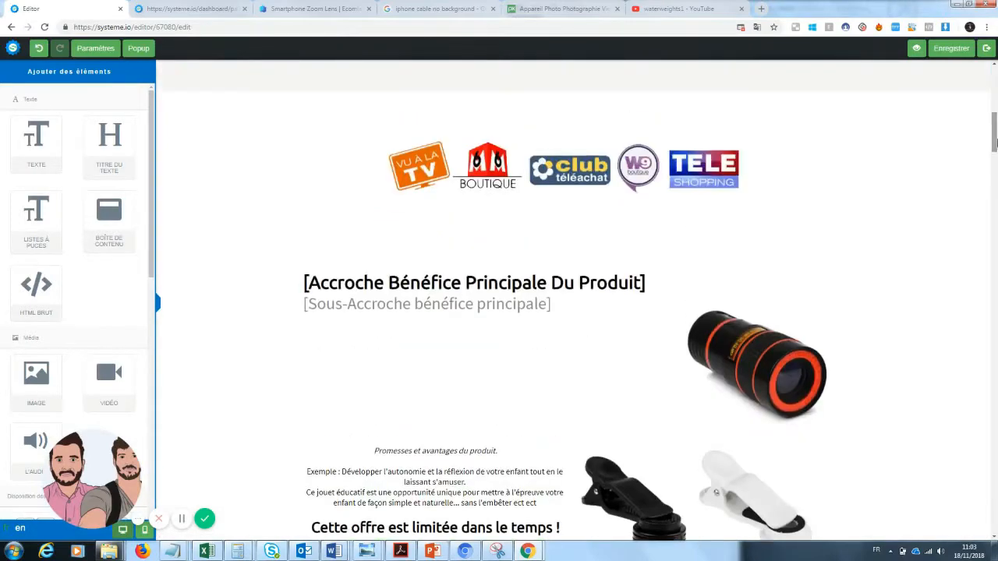
click(513, 287)
drag(644, 283, 301, 283)
click(651, 281)
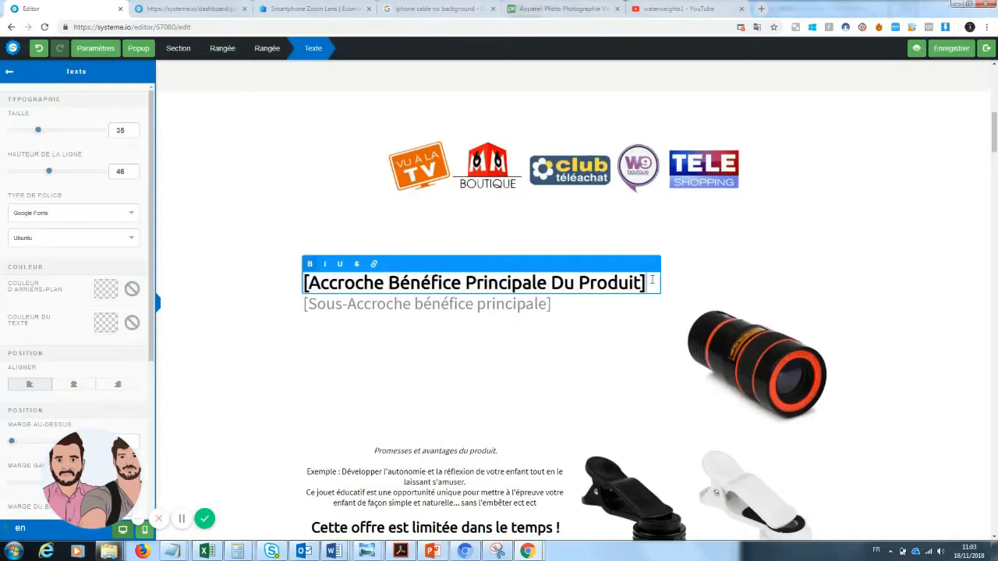
drag(652, 280, 283, 286)
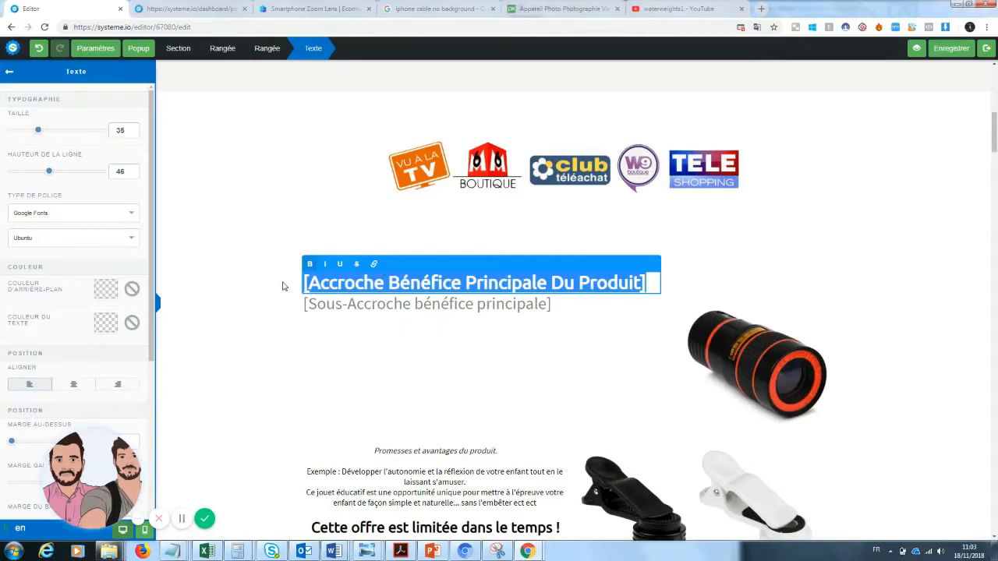
mouse_move(997, 133)
mouse_down()
mouse_move(996, 91)
mouse_move(995, 141)
mouse_up()
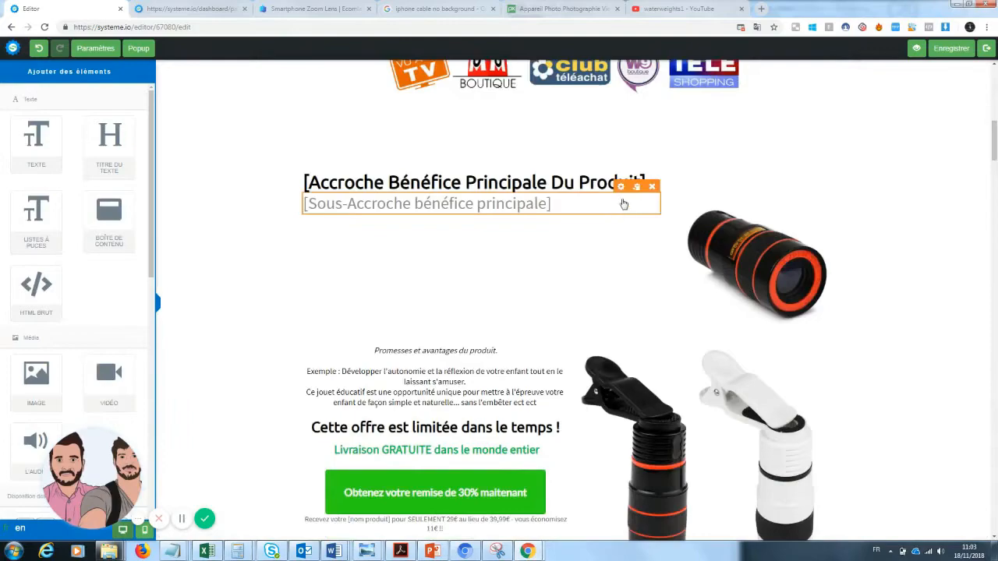
click(559, 183)
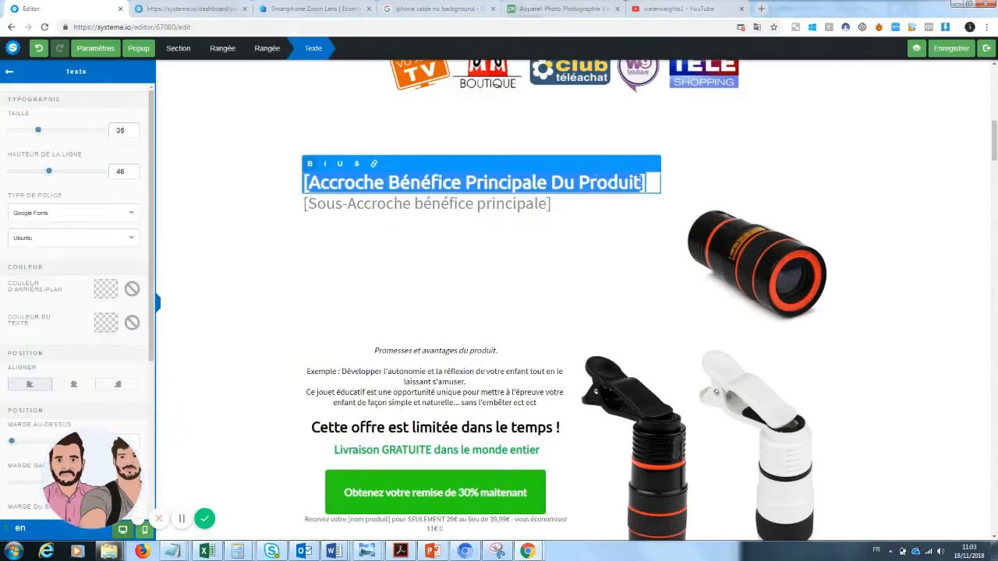
text(Prend)
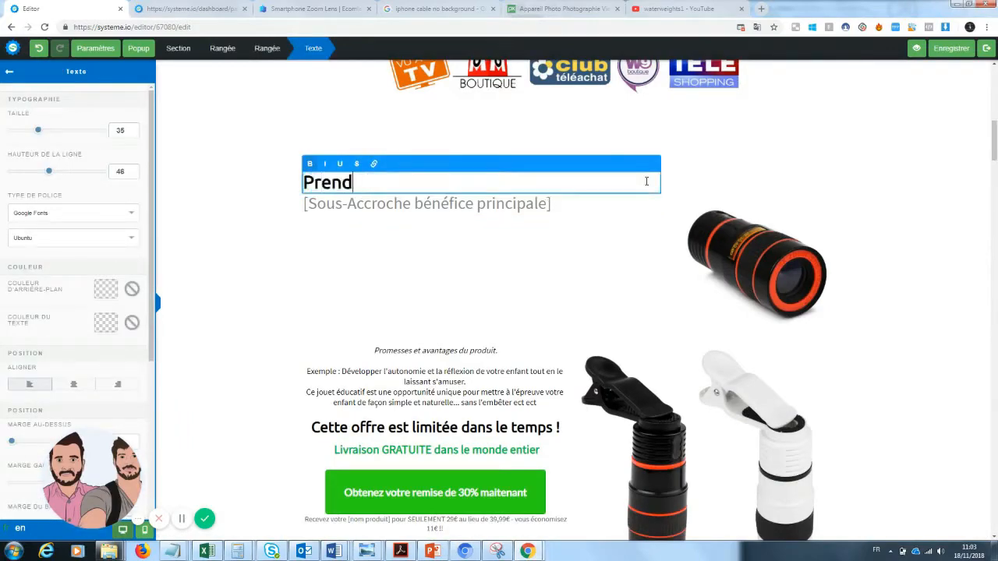
text(re des photos )
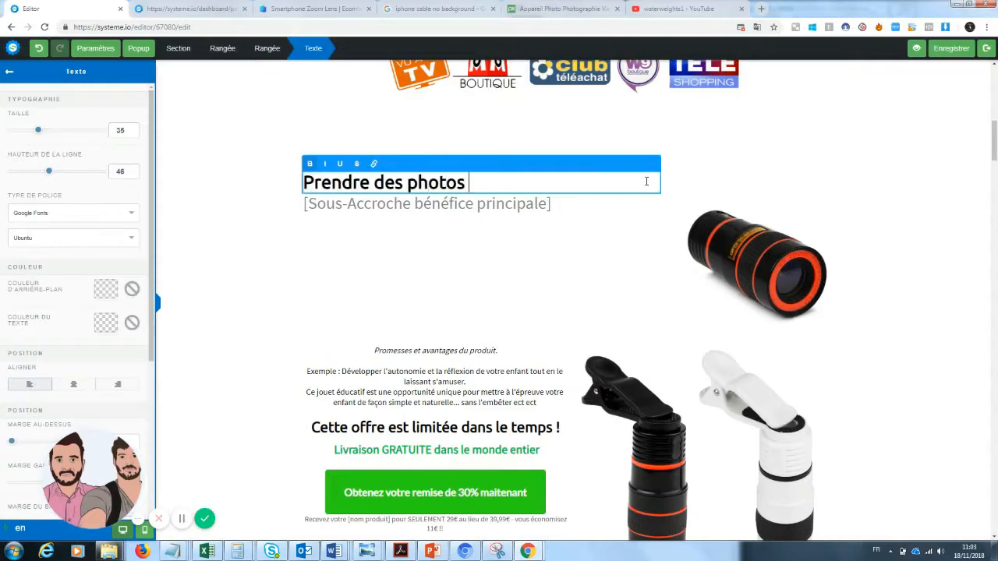
text(sans aucun )
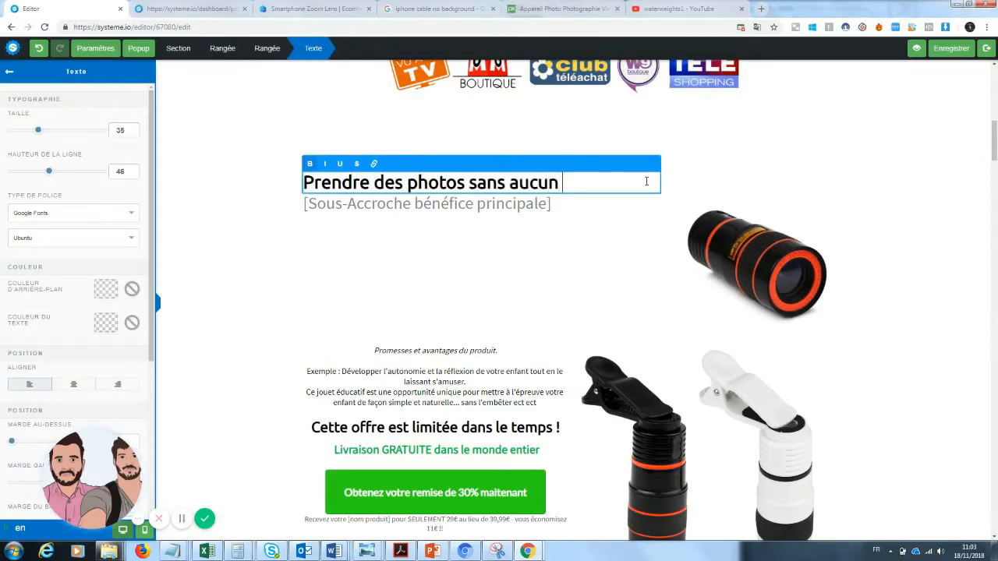
text(maté)
key(BackSpace)
key(BackSpace)
key(BackSpace)
key(BackSpace)
key(BackSpace)
key(BackSpace)
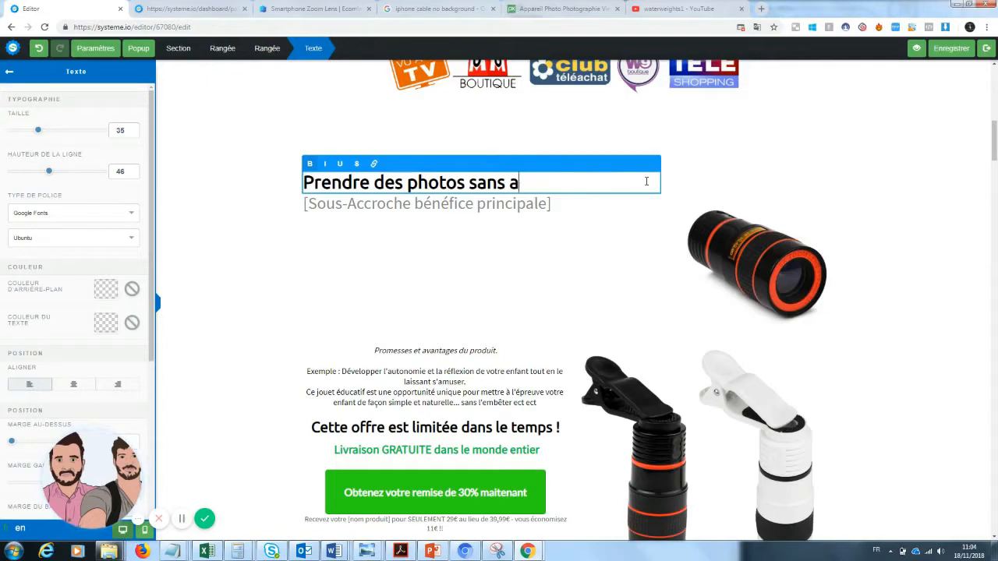
text(dépens)
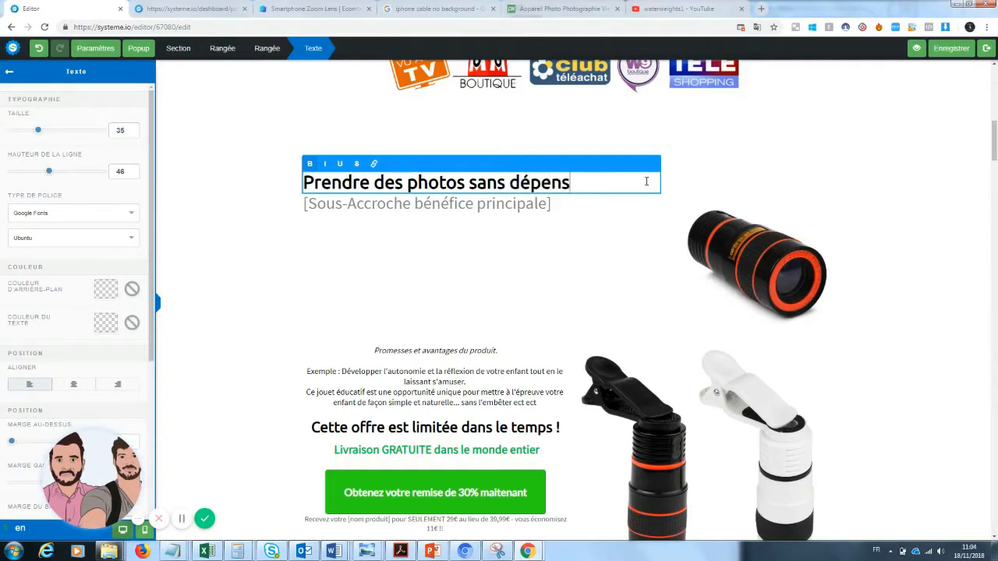
text(er une)
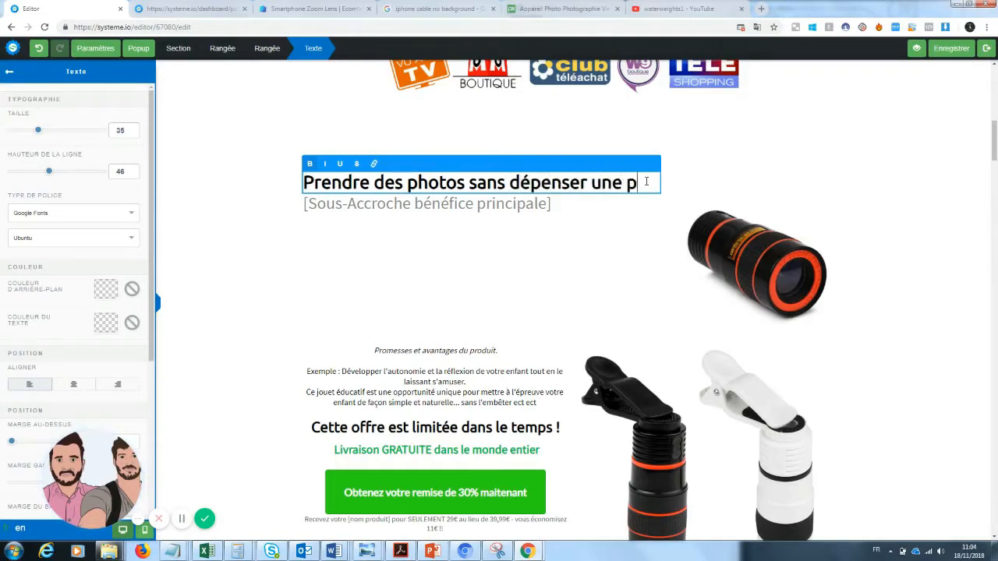
text( fortu)
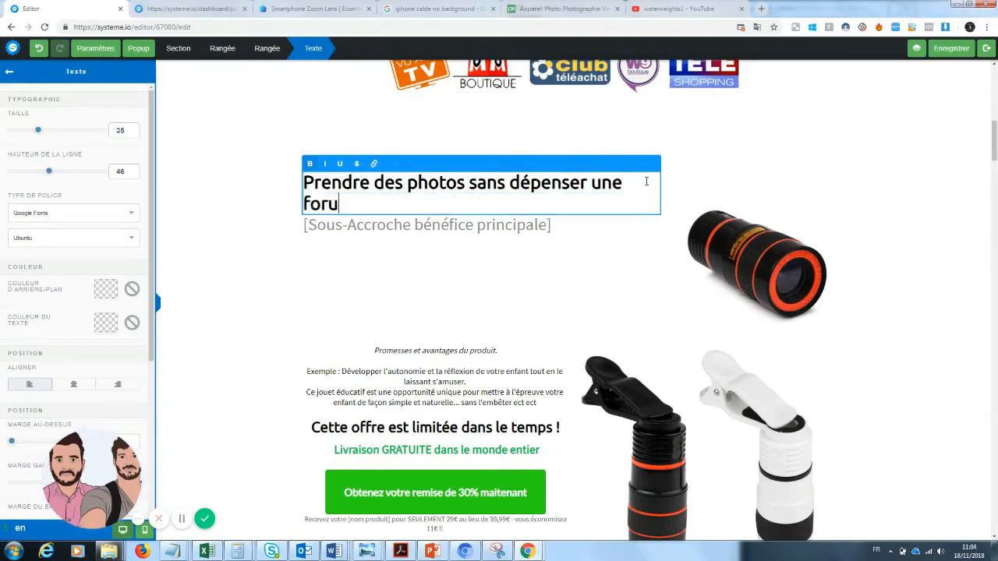
key(BackSpace)
key(BackSpace)
text(rtune)
Underline the word 'fortune' in the heading
click(626, 244)
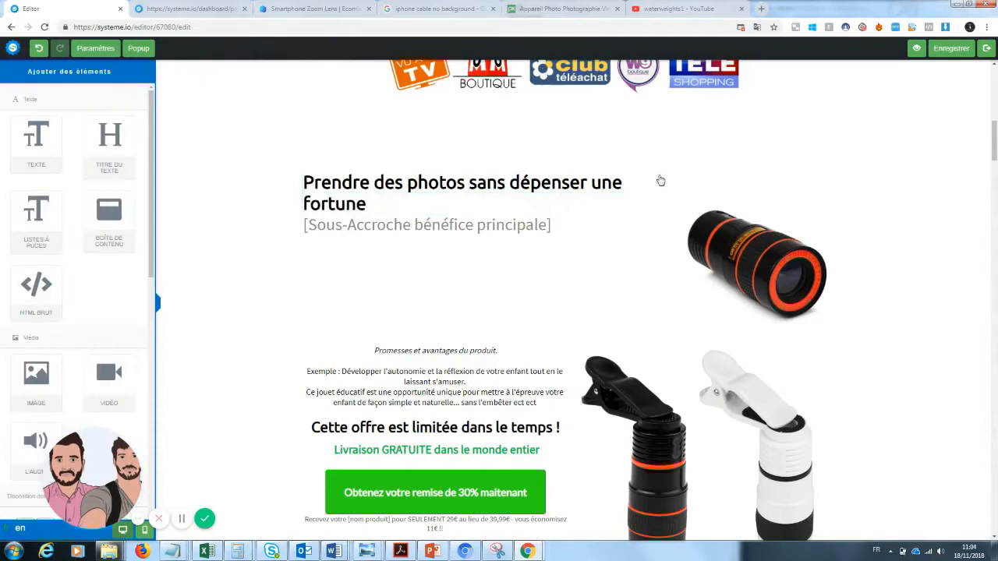
click(592, 211)
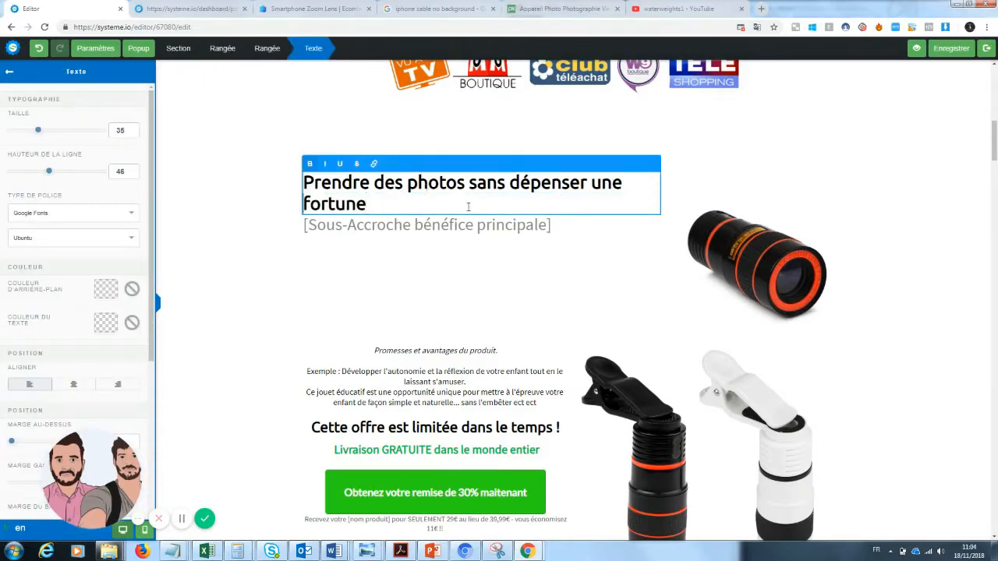
drag(364, 206, 297, 211)
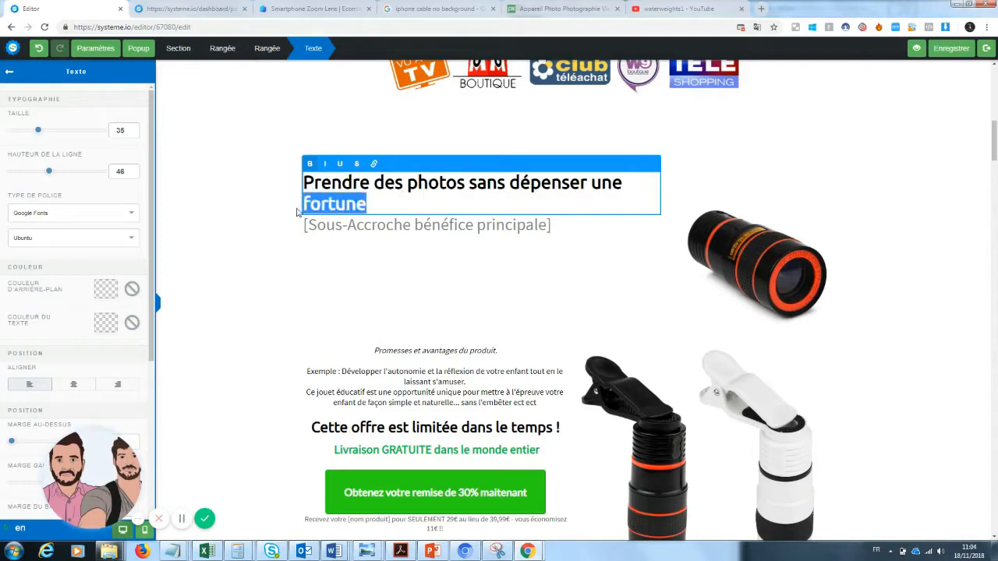
click(465, 305)
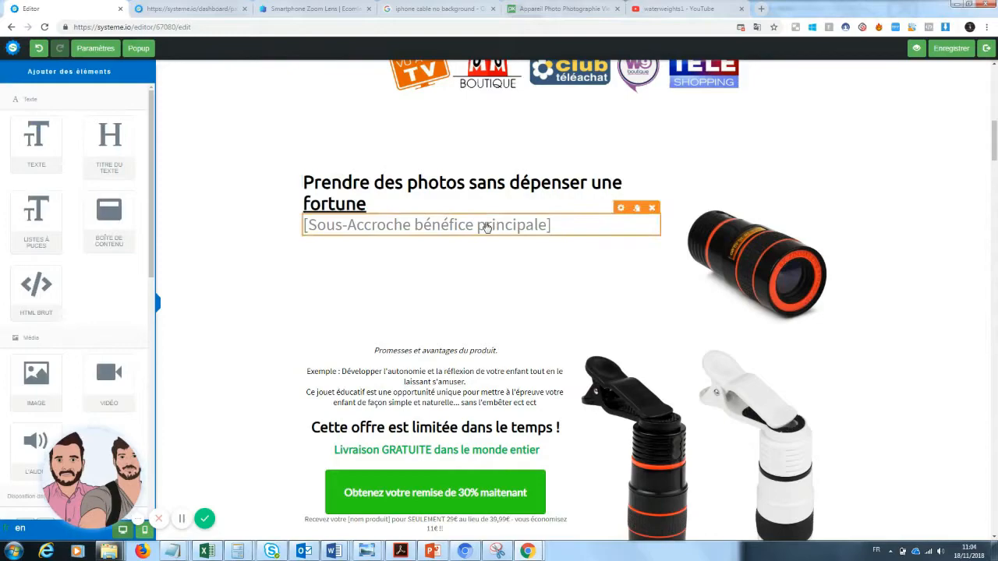
Replace the sub-heading placeholder with 'Enfin des photos qualité pro à prix accessible'
click(563, 227)
drag(563, 227, 261, 234)
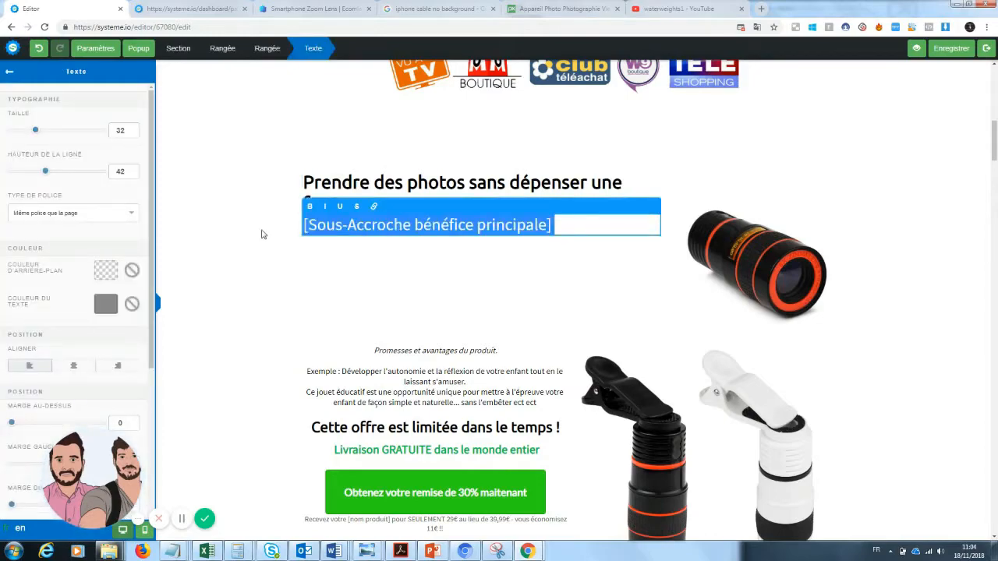
text(Enfin des)
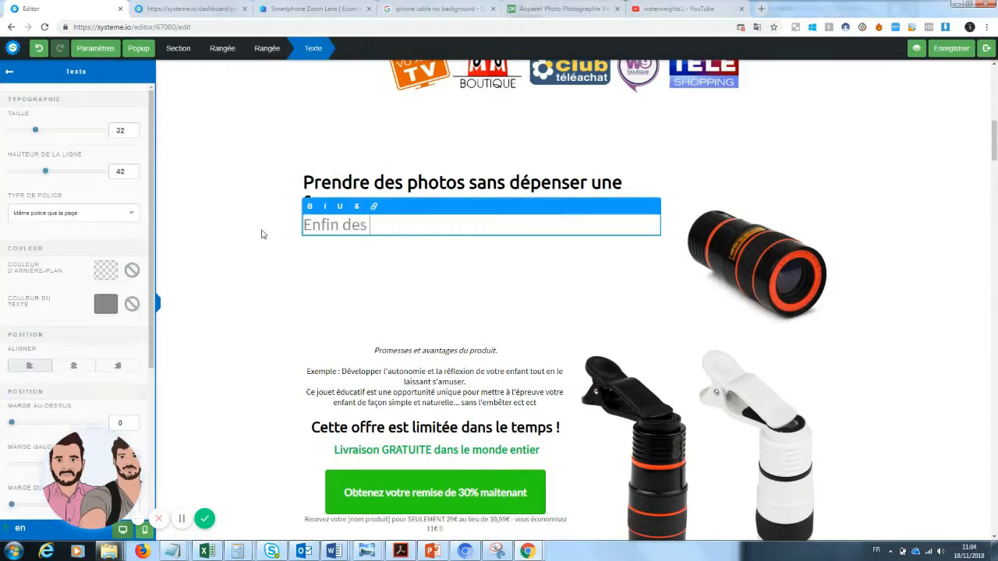
text( photos qu)
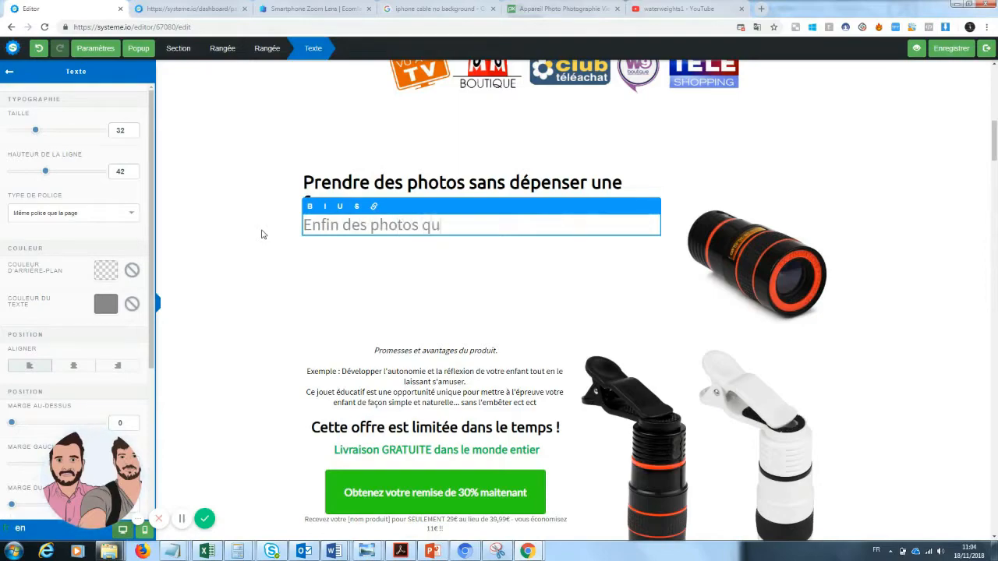
text(alité pro à prix accessible)
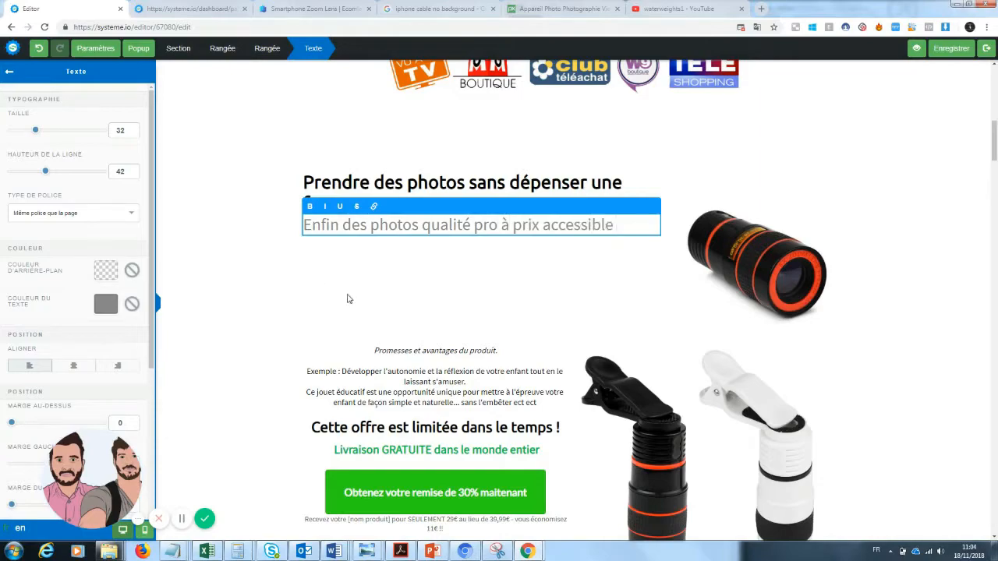
click(349, 299)
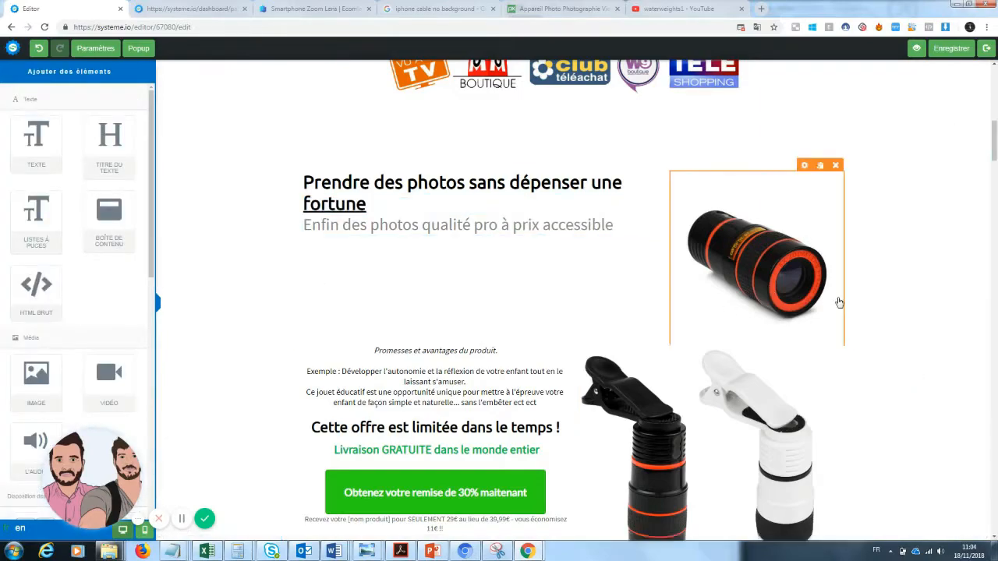
scroll(834, 304, down, 2)
scroll(569, 304, up, 2)
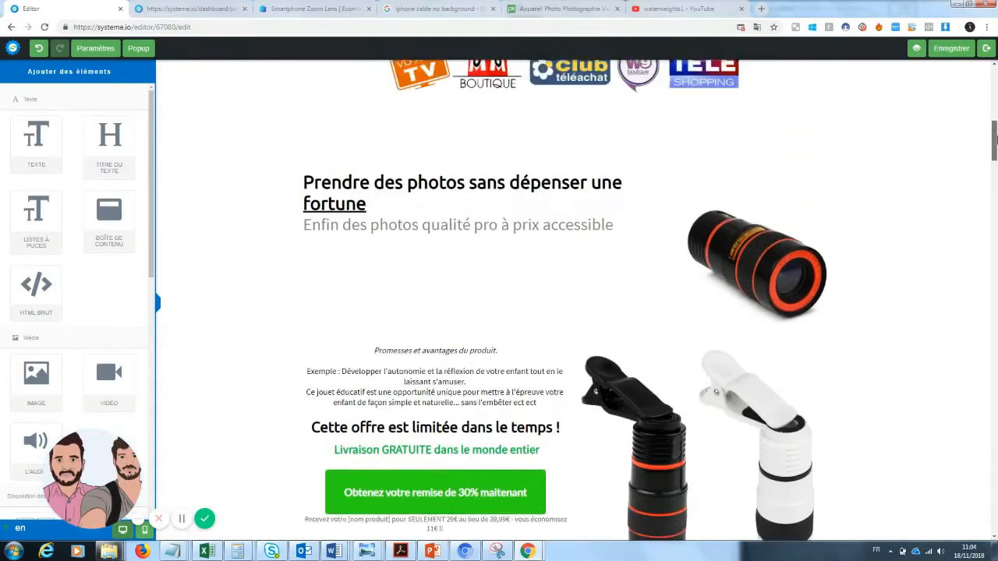
scroll(469, 285, down, 2)
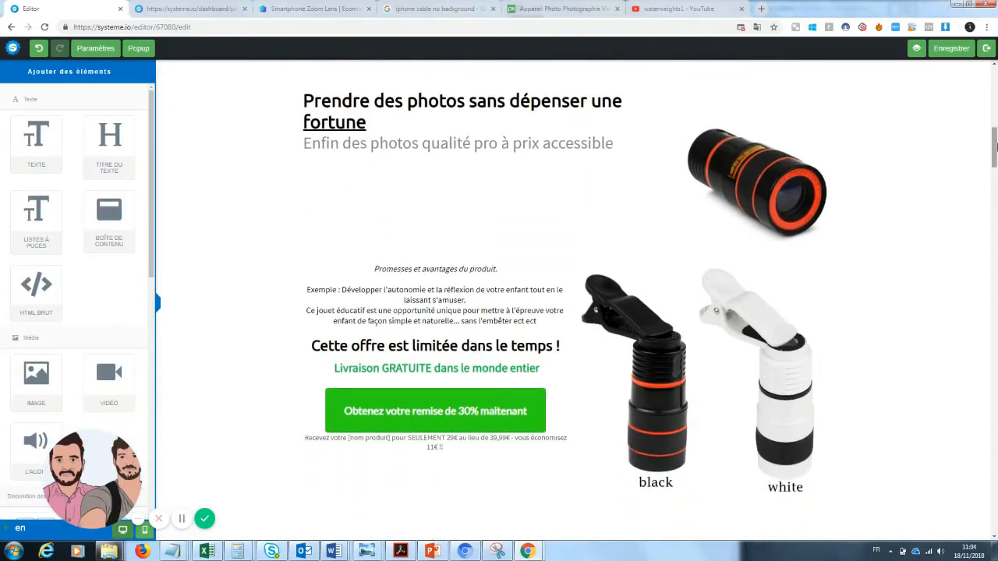
Empty the product-promises placeholder paragraph and delete the black-and-white lens photo
click(468, 287)
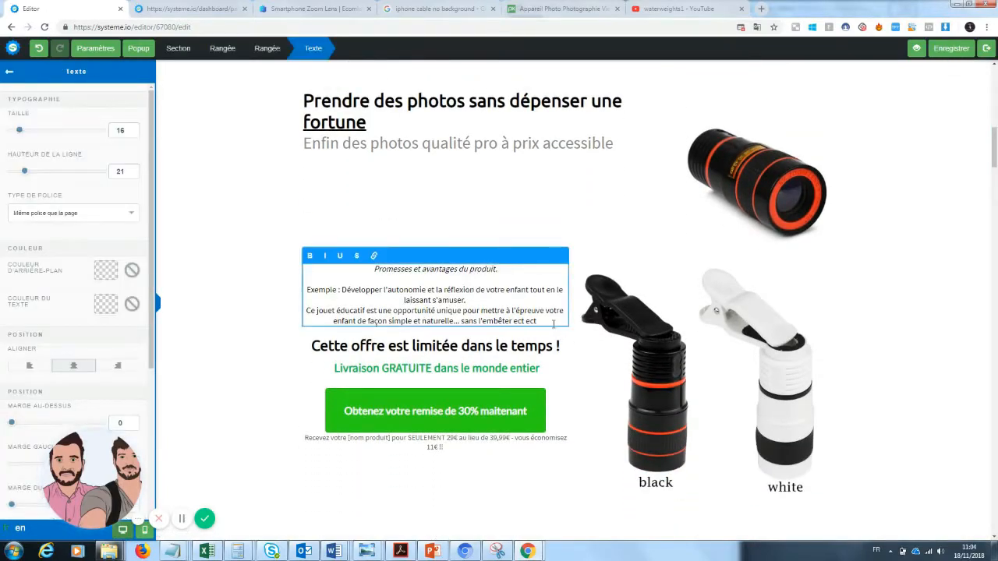
drag(555, 322, 327, 271)
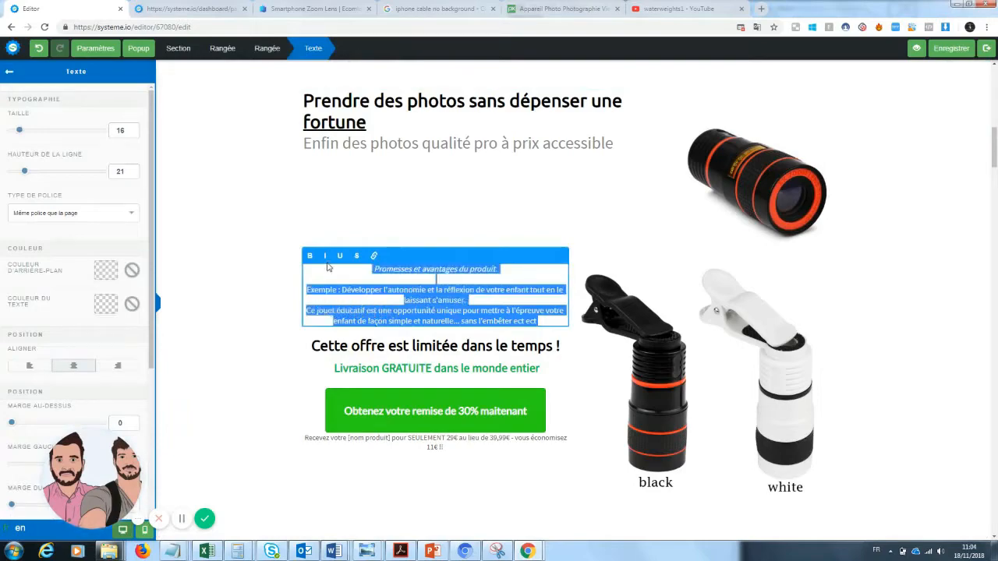
key(Delete)
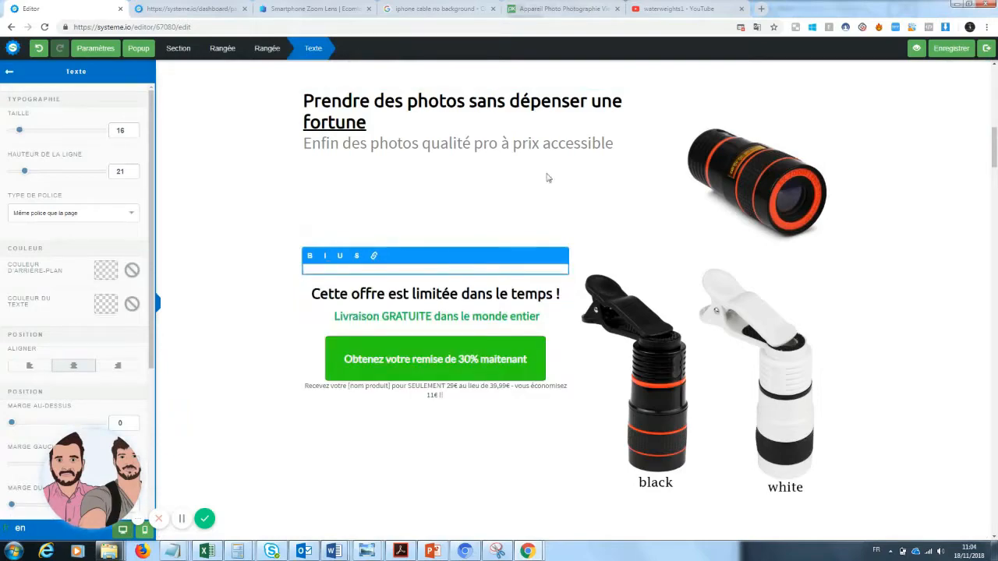
click(729, 348)
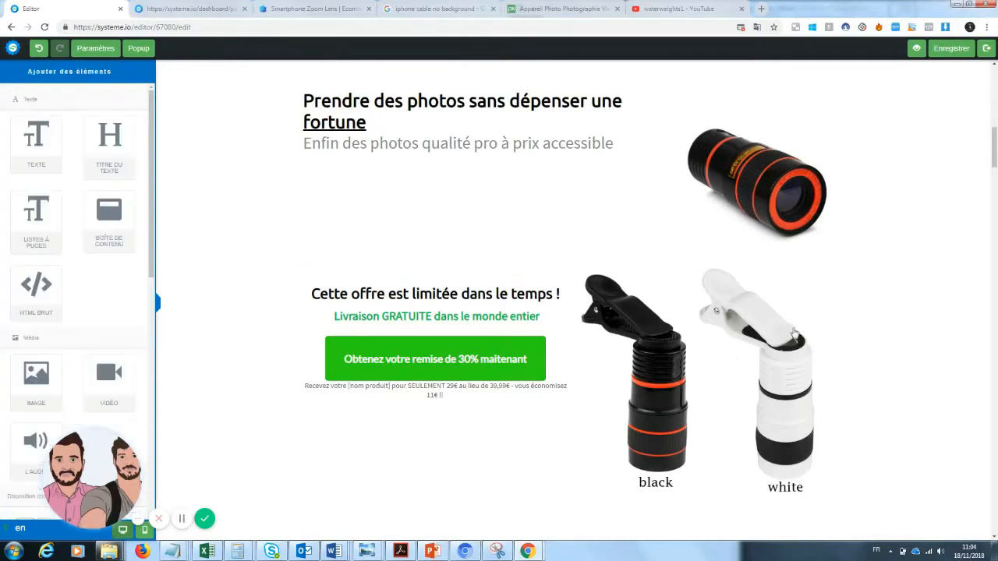
click(835, 257)
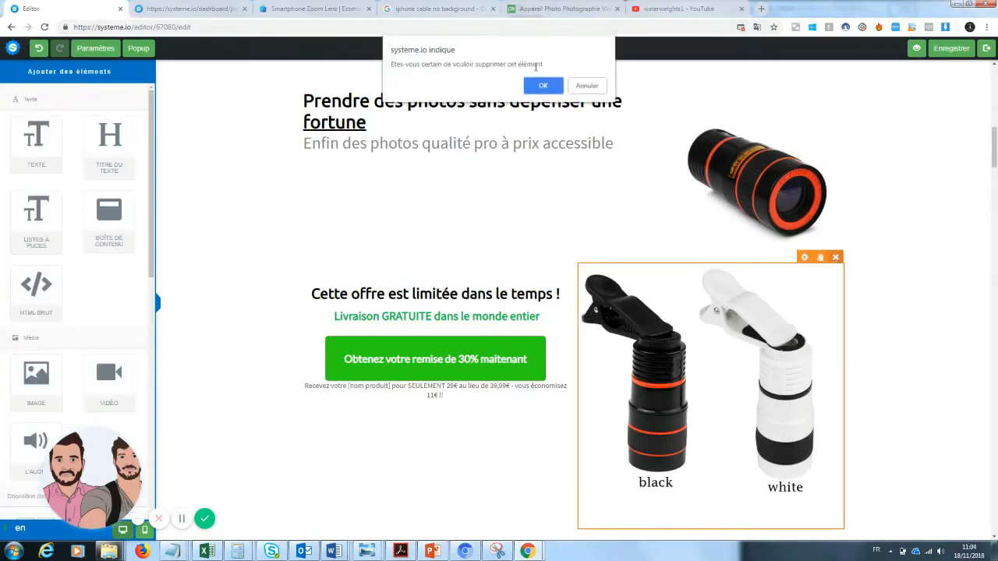
click(538, 84)
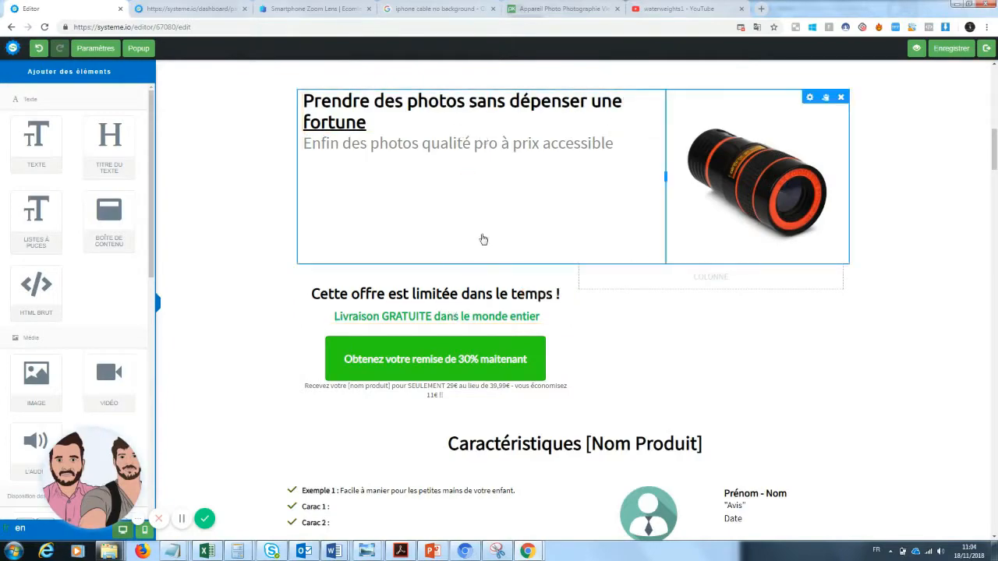
Add a text block below the hero reading 'Le produit que les fans de photographie attendaient est enfin arrivé...'
drag(36, 144, 439, 218)
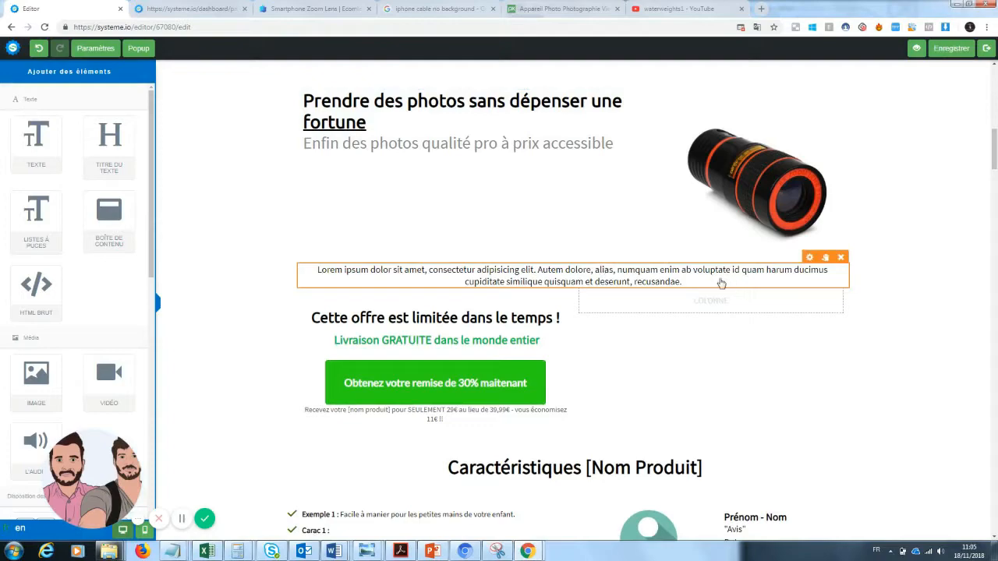
click(693, 283)
drag(686, 282, 306, 274)
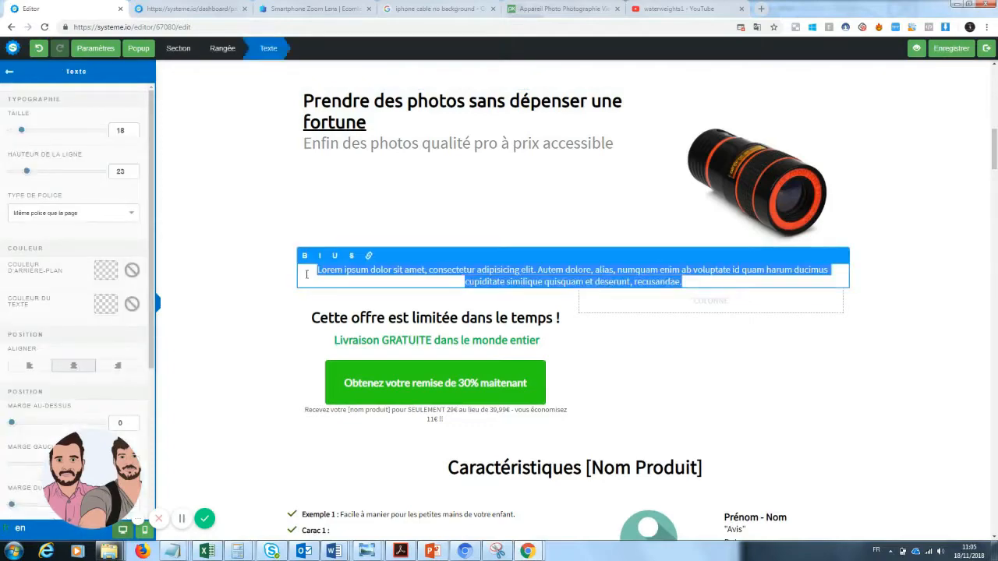
key(BackSpace)
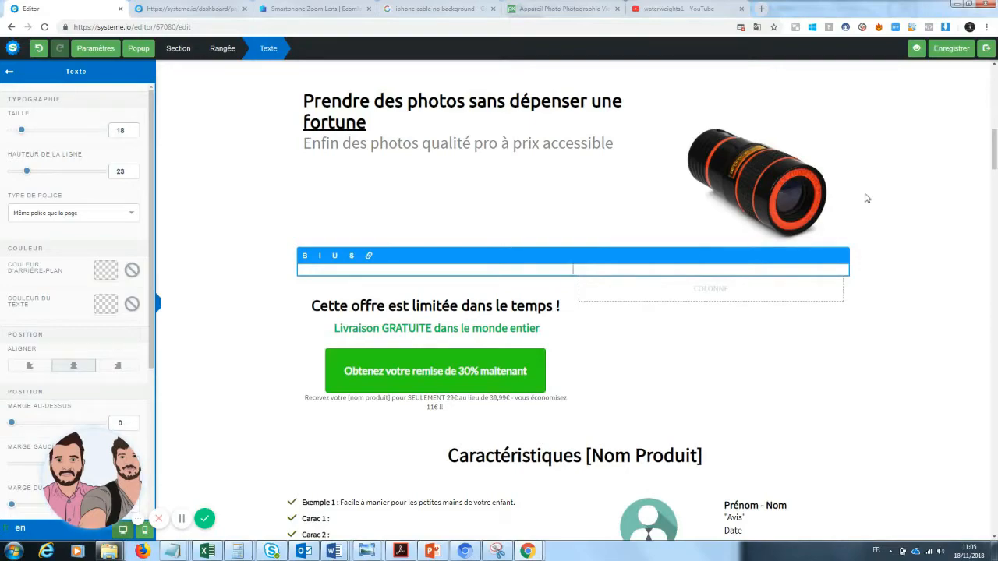
click(616, 240)
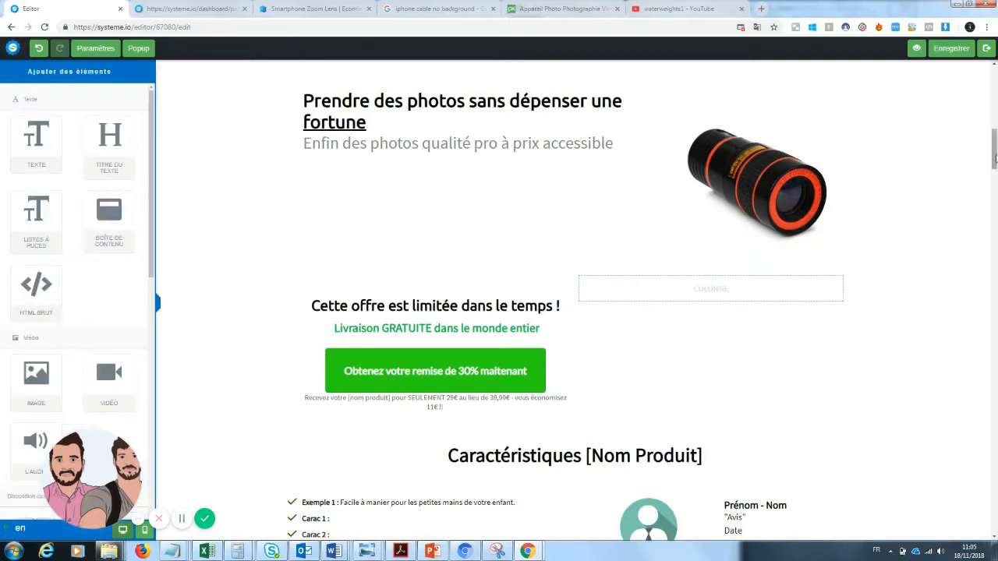
click(614, 271)
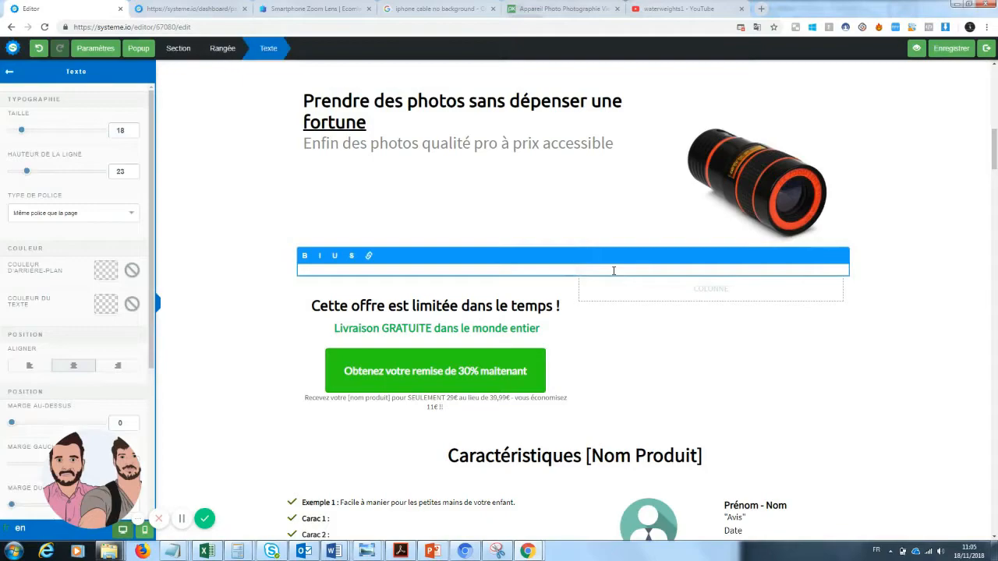
text(Le produit que les fans de photo)
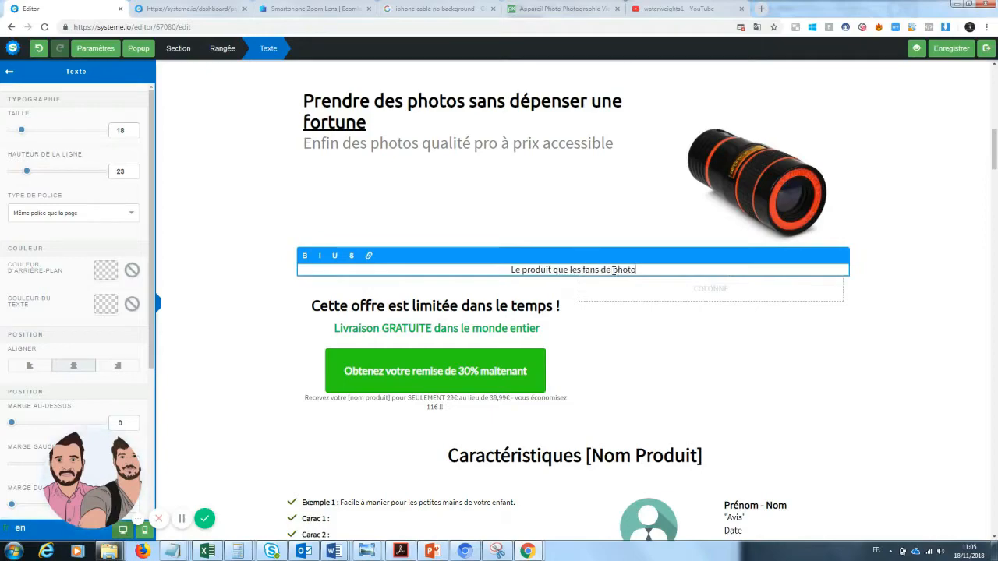
text(graphie)
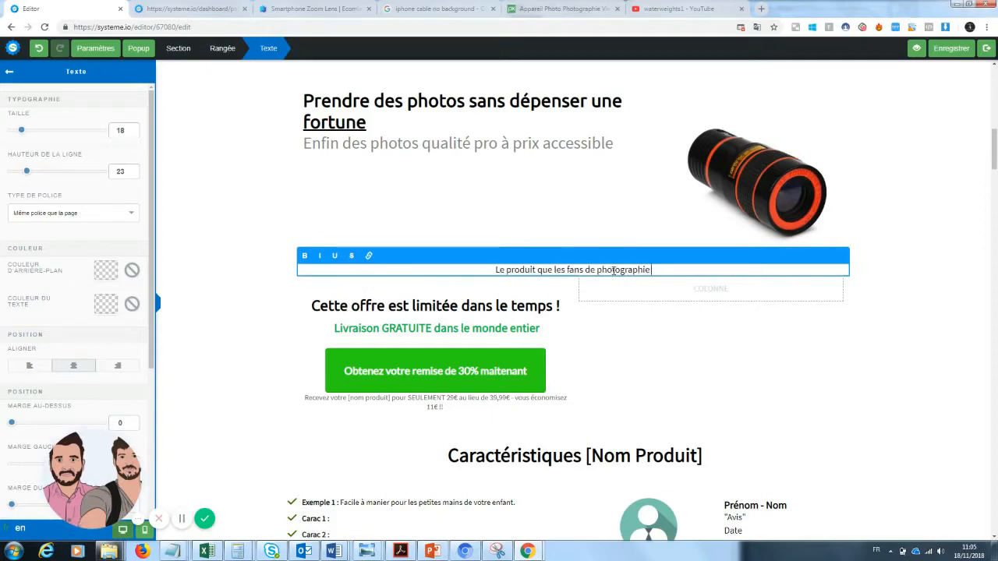
text( attendaient e)
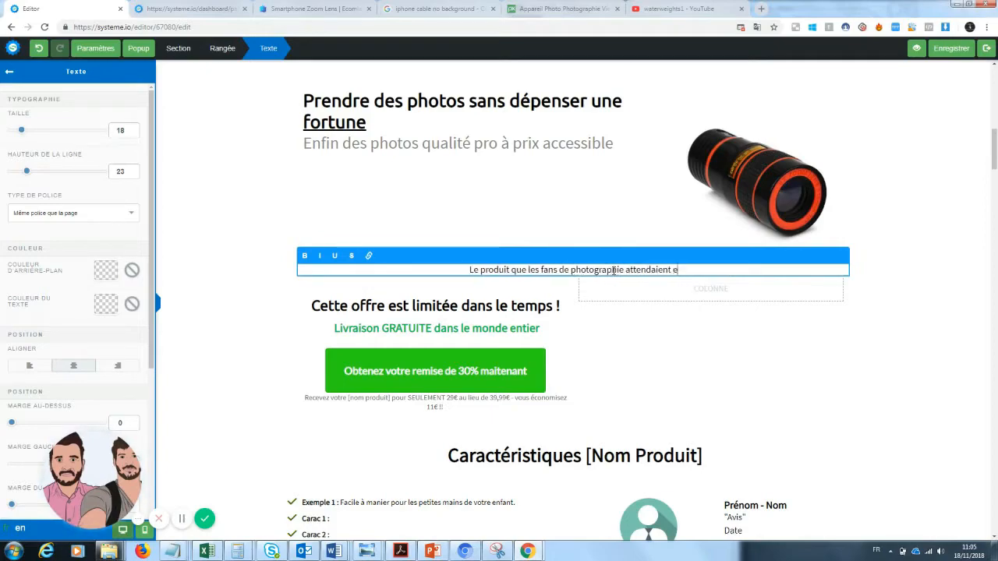
text(st enfin arrivé)
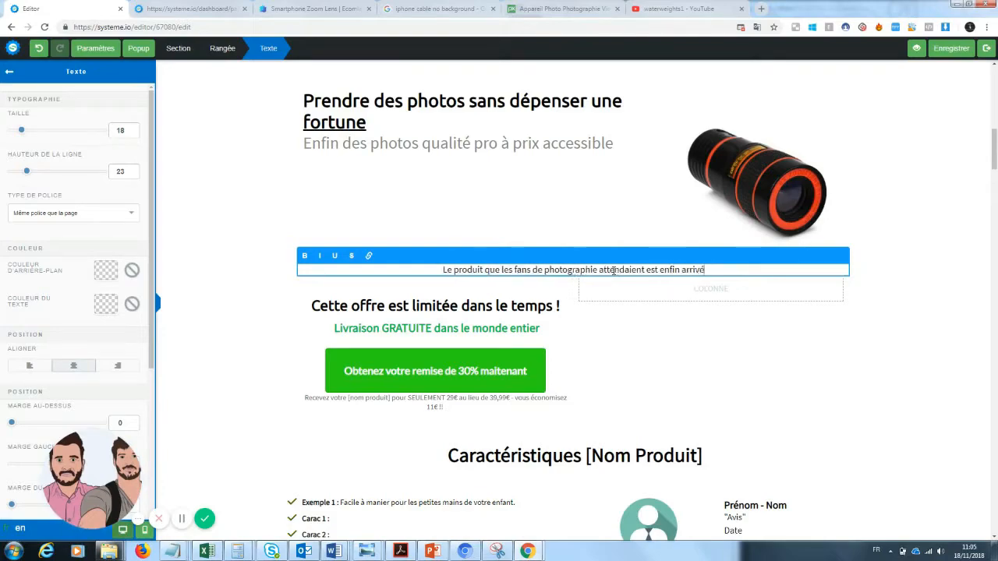
text(...)
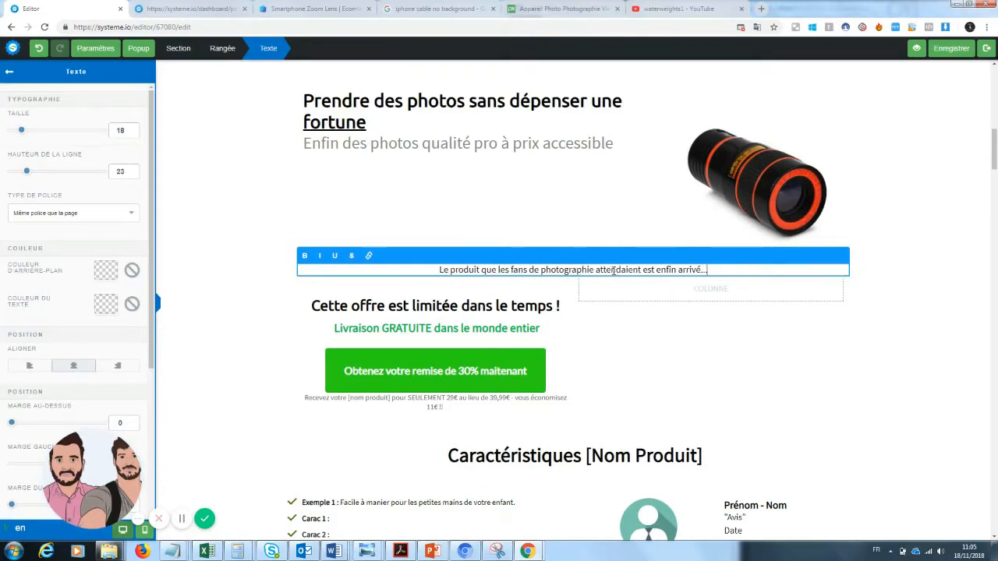
click(619, 327)
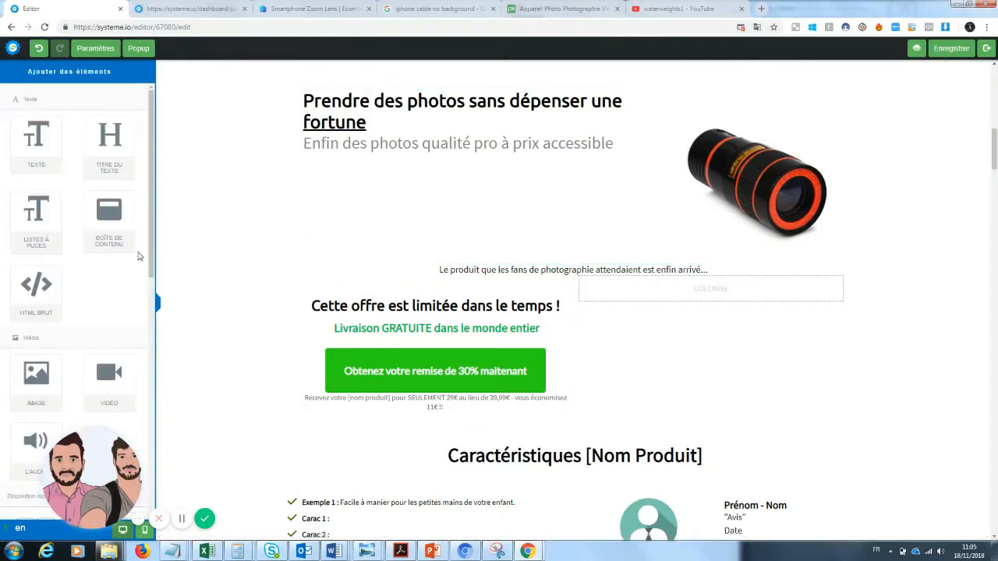
Add two 2/3-1/3 column rows above the limited-time offer block
scroll(141, 265, down, 5)
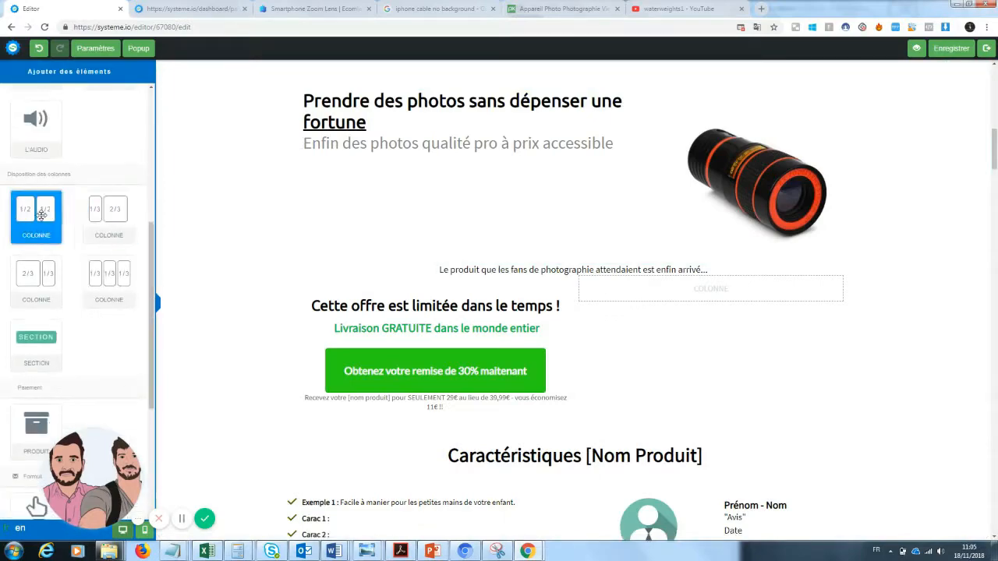
drag(35, 283, 511, 299)
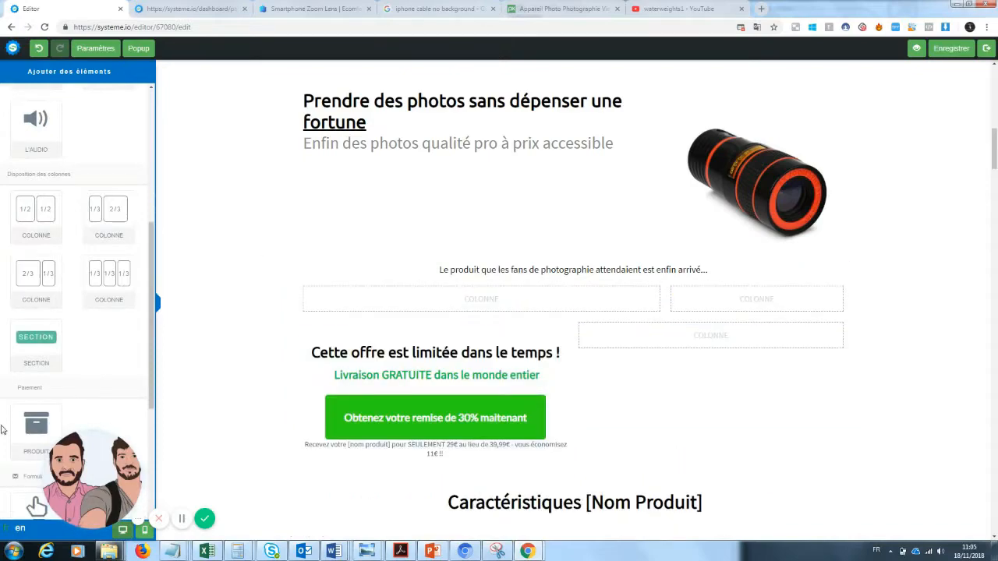
drag(31, 271, 468, 315)
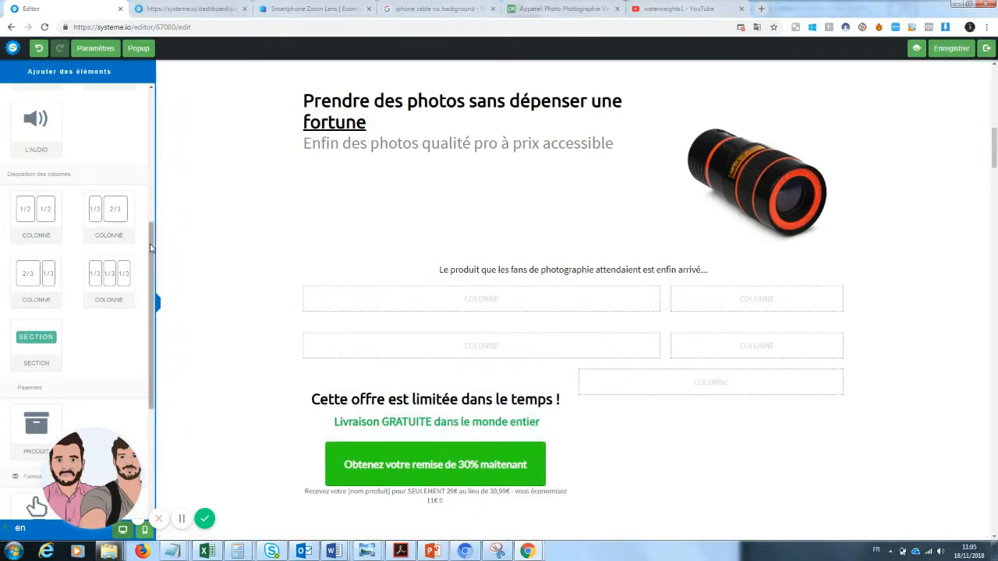
Place a Texte block in the new left column and clear its Lorem ipsum text
drag(151, 242, 162, 110)
drag(36, 141, 442, 353)
click(505, 363)
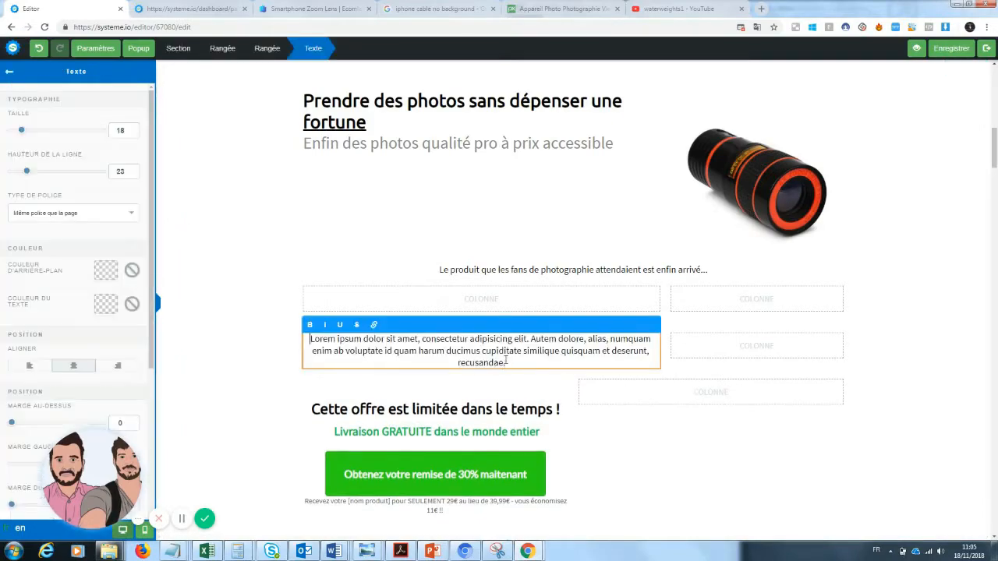
drag(505, 363, 307, 341)
key(BackSpace)
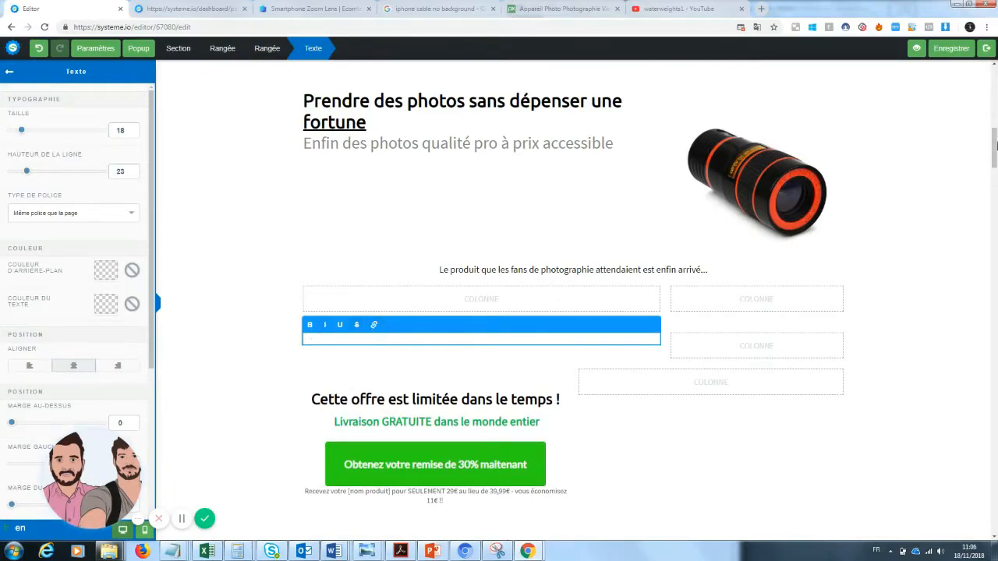
drag(996, 133, 996, 167)
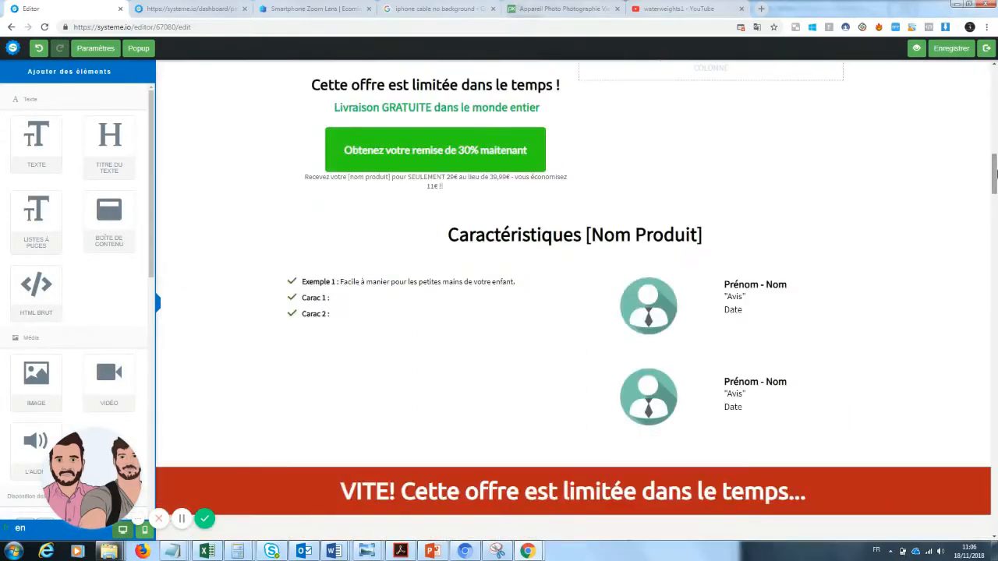
Delete the two empty column rows and the row holding the limited-time offer block
click(291, 318)
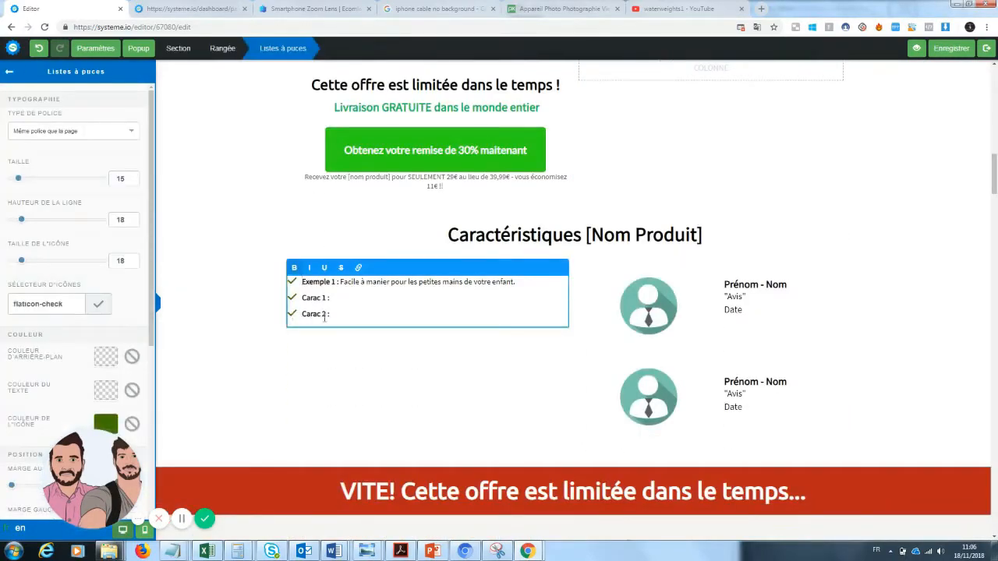
drag(328, 314, 285, 315)
click(300, 310)
mouse_move(994, 175)
mouse_down()
mouse_move(994, 293)
mouse_move(994, 92)
mouse_move(991, 171)
mouse_move(994, 136)
mouse_move(995, 158)
mouse_up()
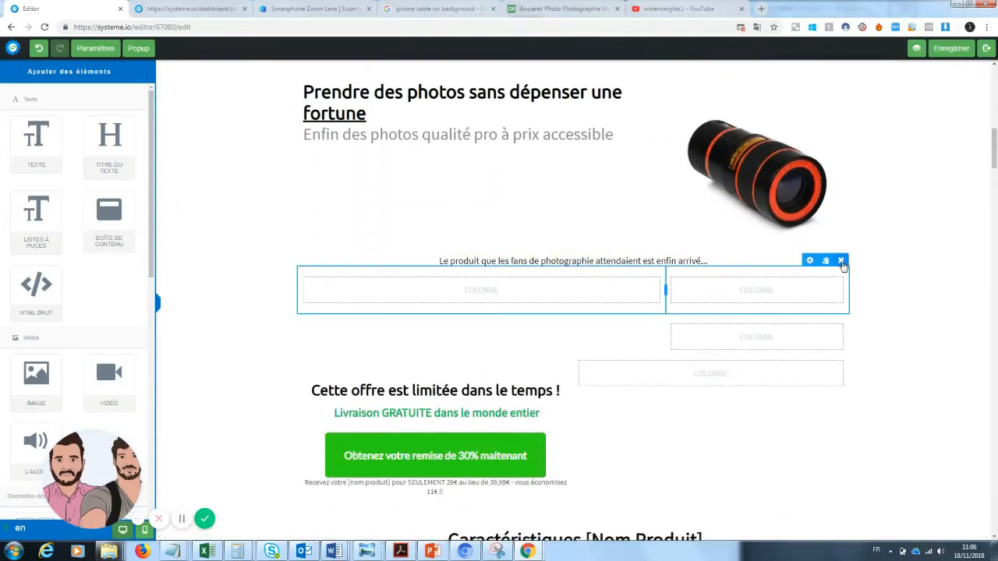
click(840, 261)
click(540, 85)
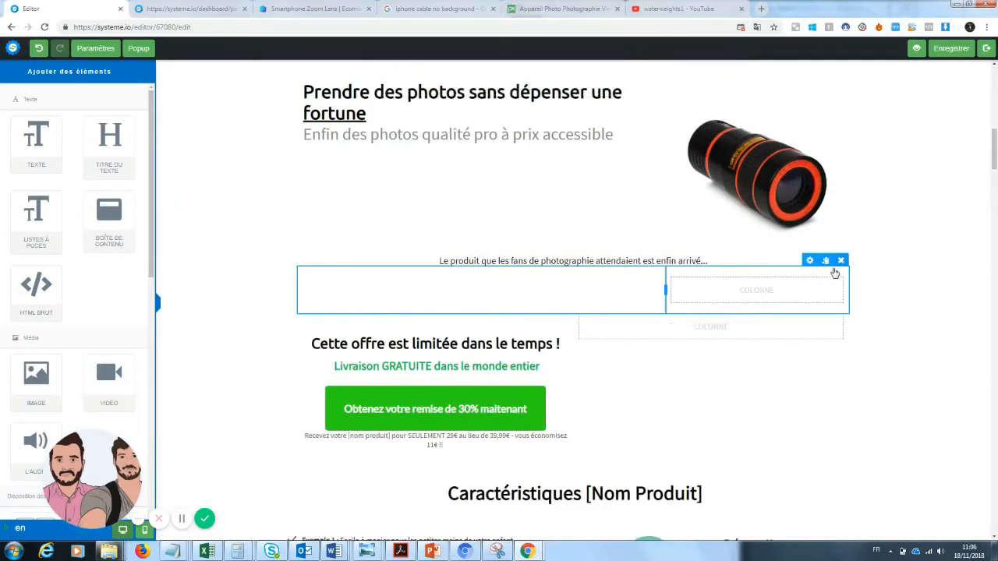
click(840, 260)
click(539, 84)
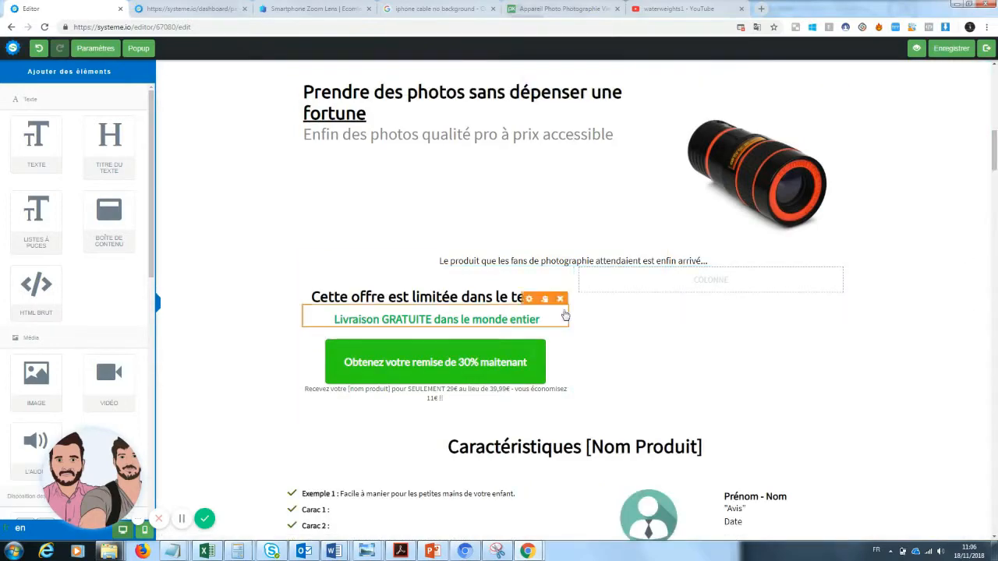
click(841, 262)
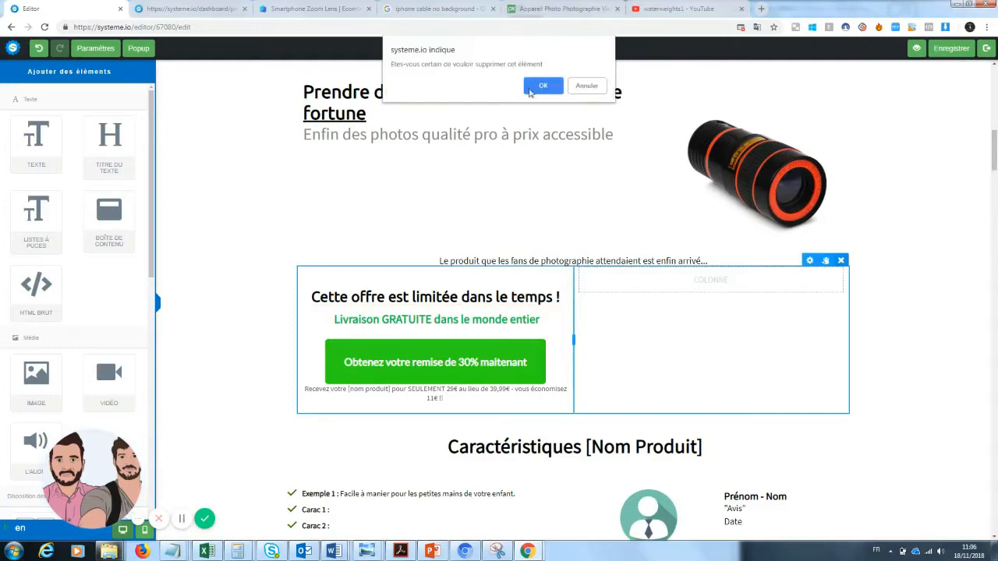
click(541, 84)
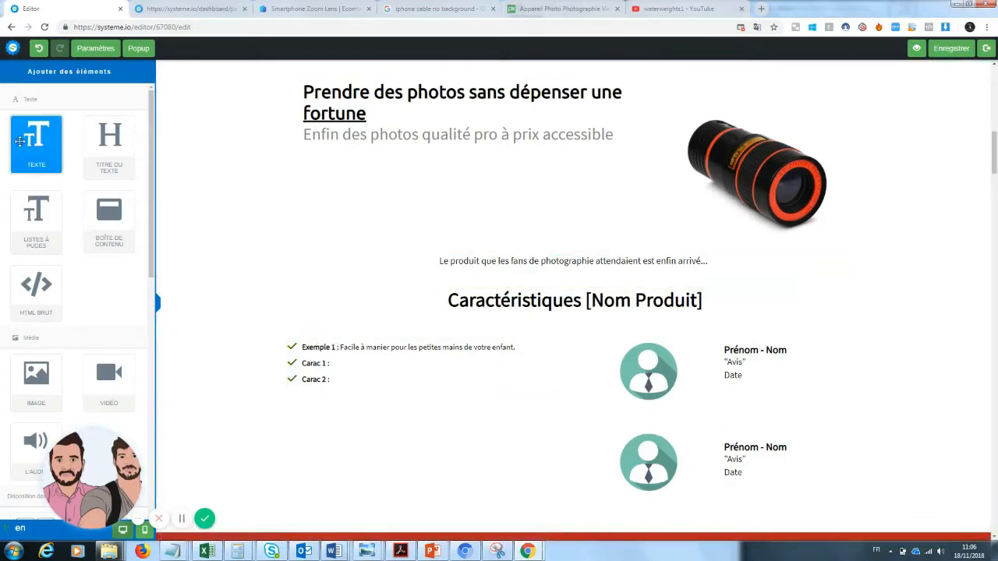
Add a 'Copywritting' text block above Caractéristiques, then view Ecomlad's zoom lens description
drag(438, 321, 517, 281)
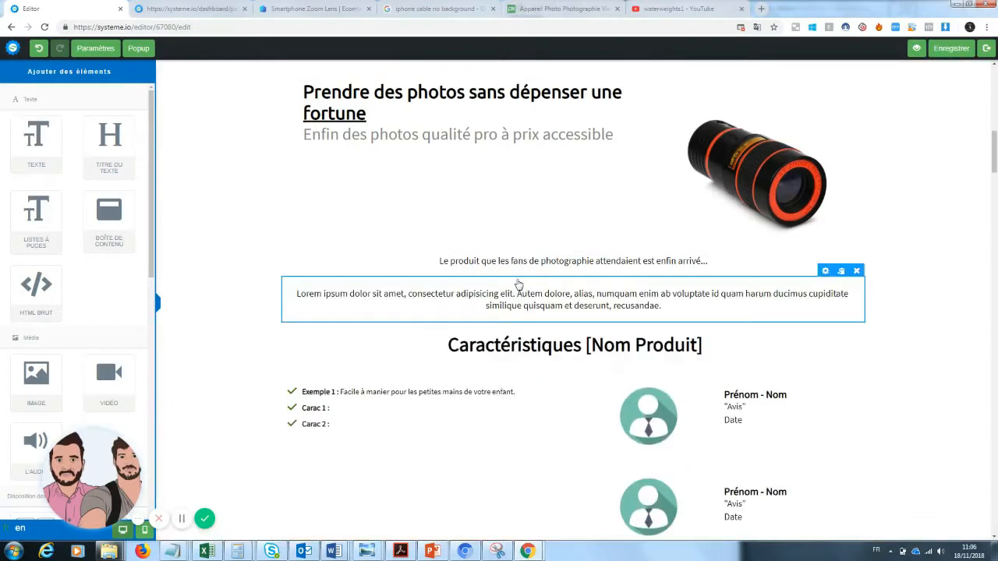
triple_click(559, 306)
text(Cop)
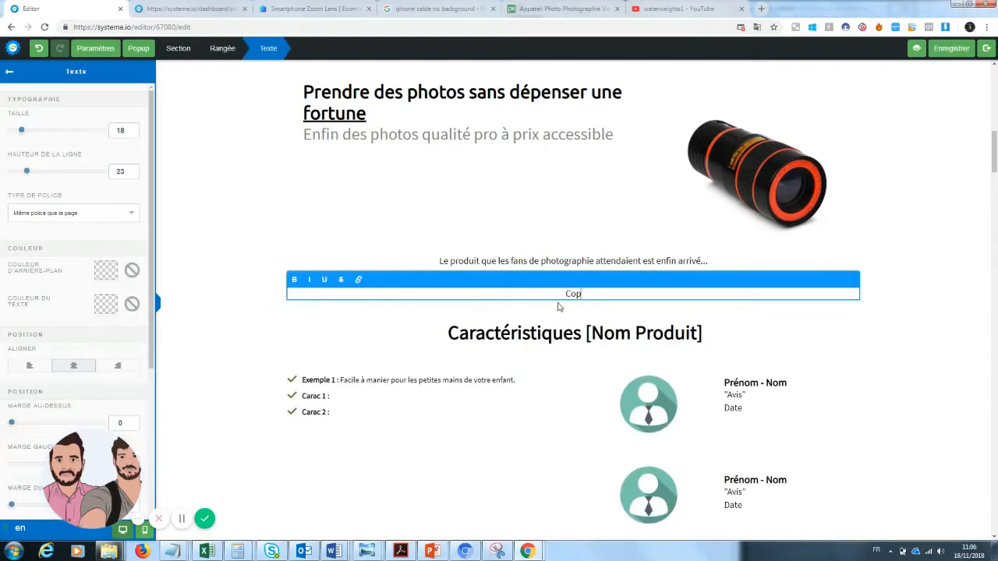
text(ywritting)
click(546, 311)
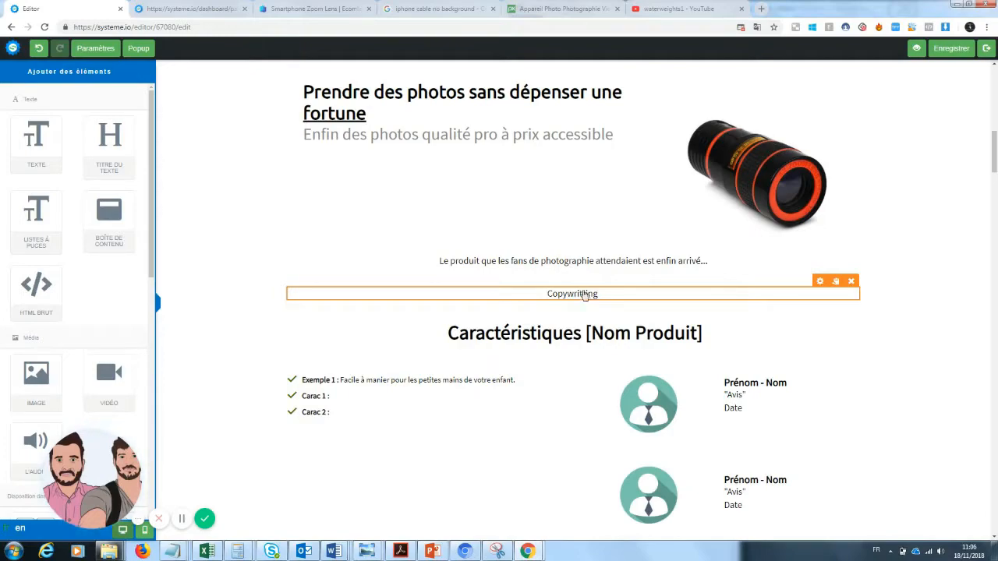
drag(334, 8, 195, 8)
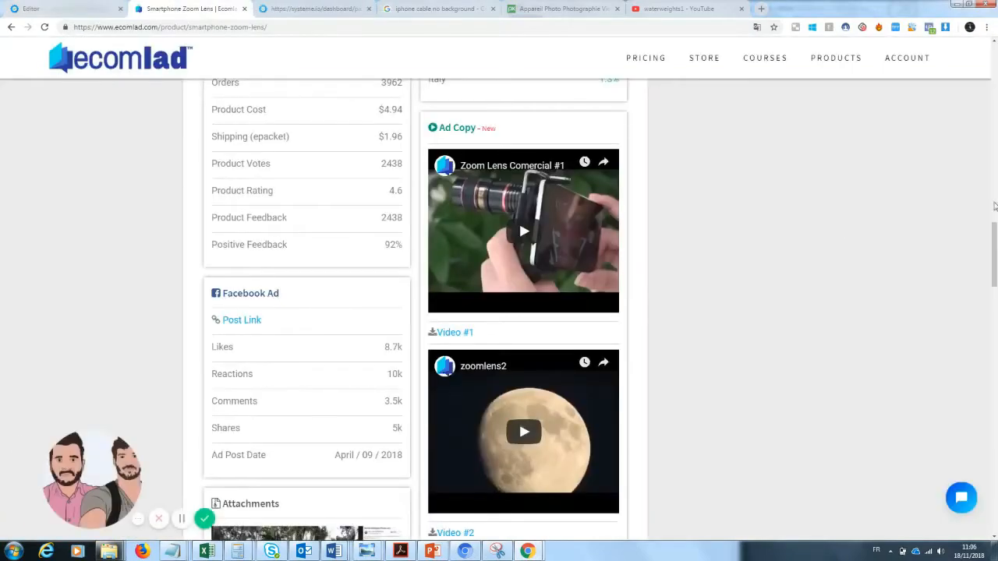
drag(996, 261, 996, 187)
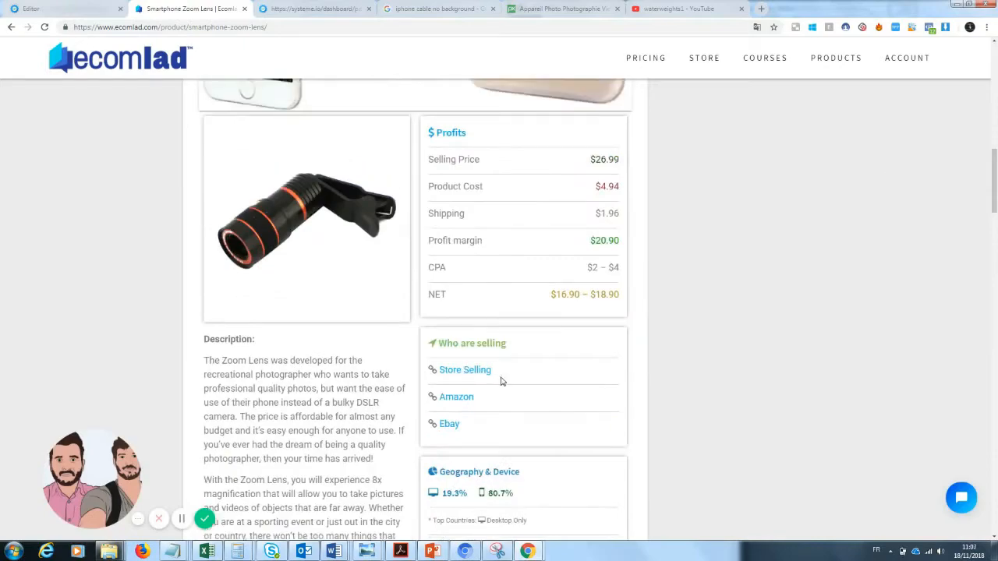
Open GiftBite's Nano Zoom product page and select both English description paragraphs
click(459, 374)
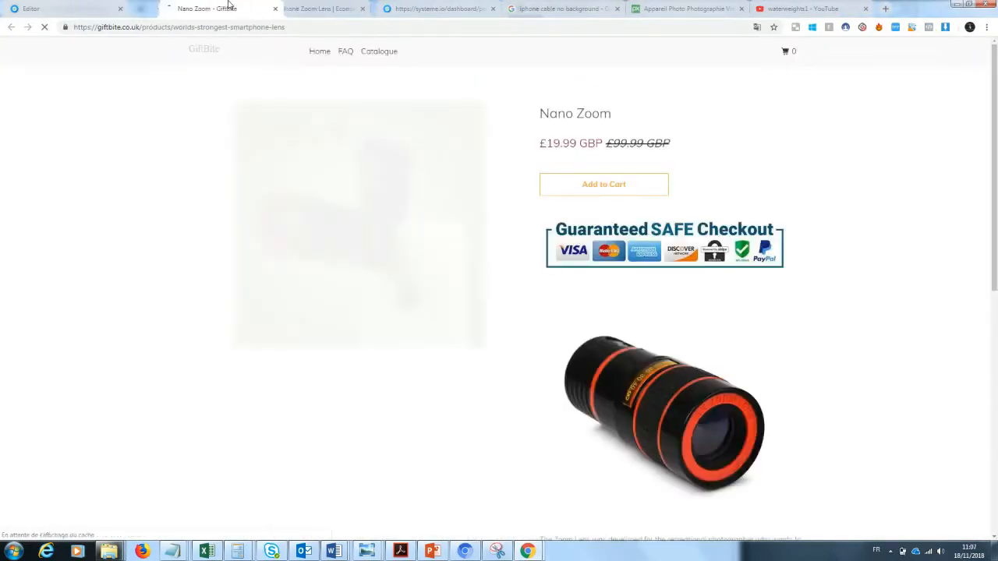
drag(995, 94, 995, 156)
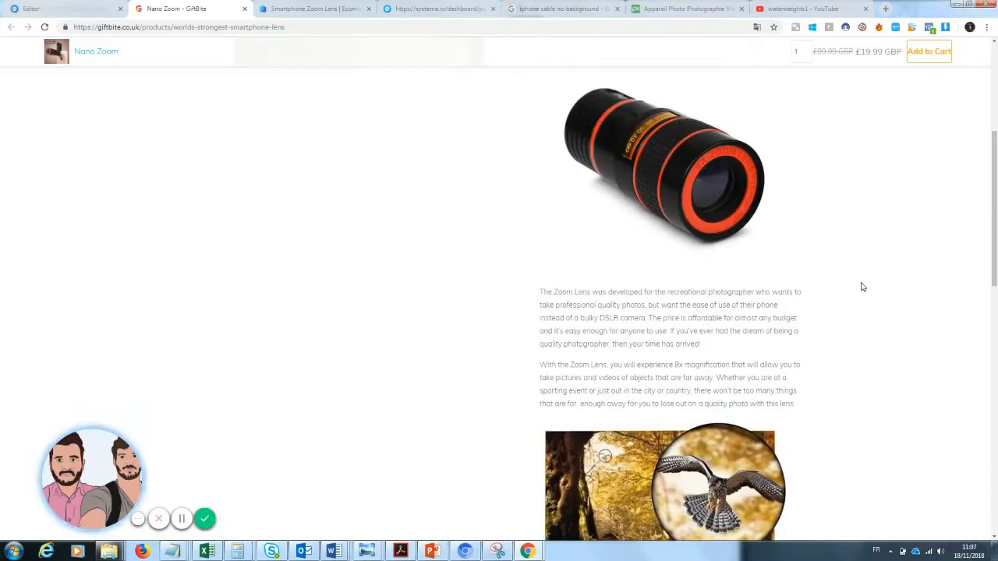
drag(538, 292, 785, 406)
key(ctrl+c)
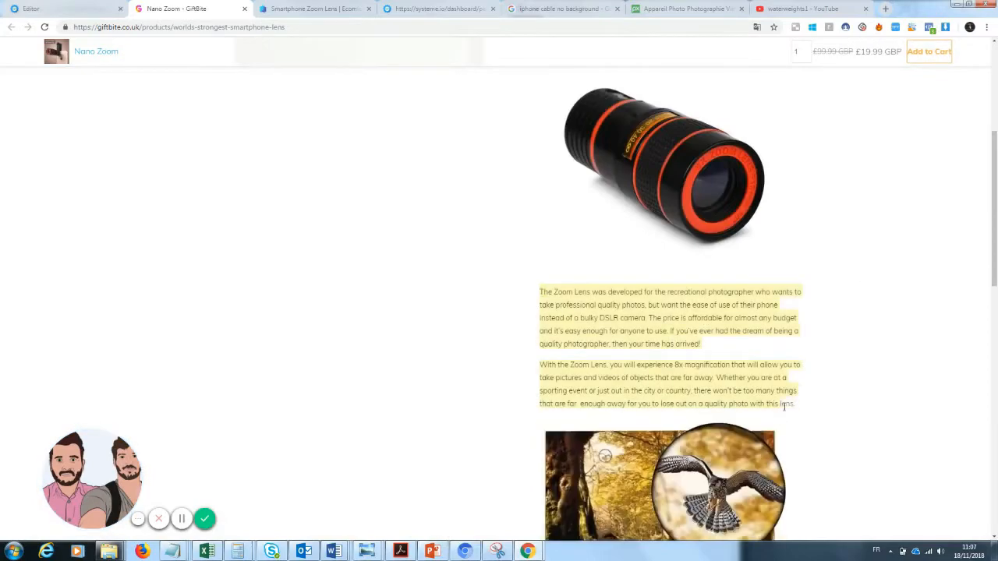
click(238, 28)
Translate the English zoom lens description into French with DeepL, copy it, and return to the editor
text(deepl)
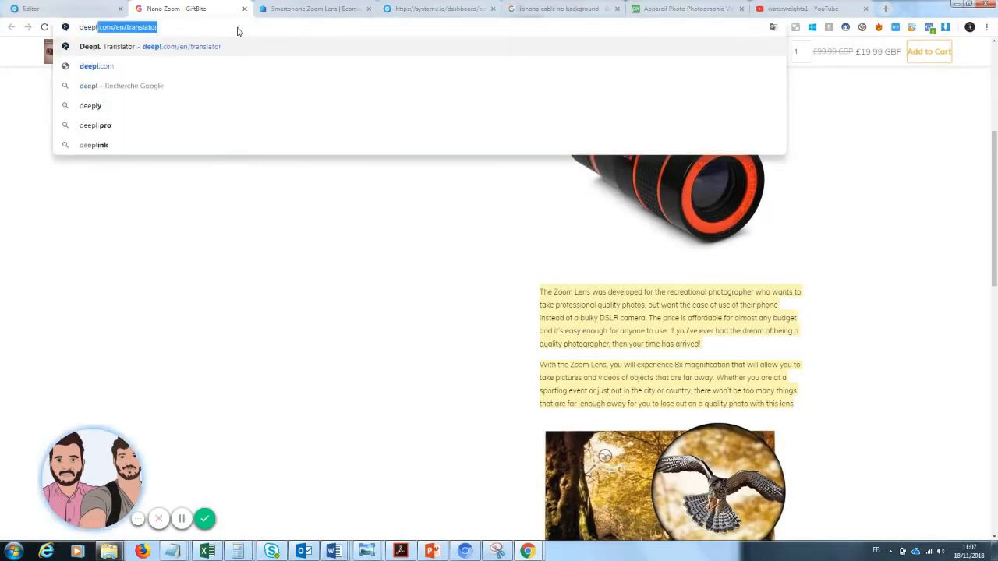
key(Return)
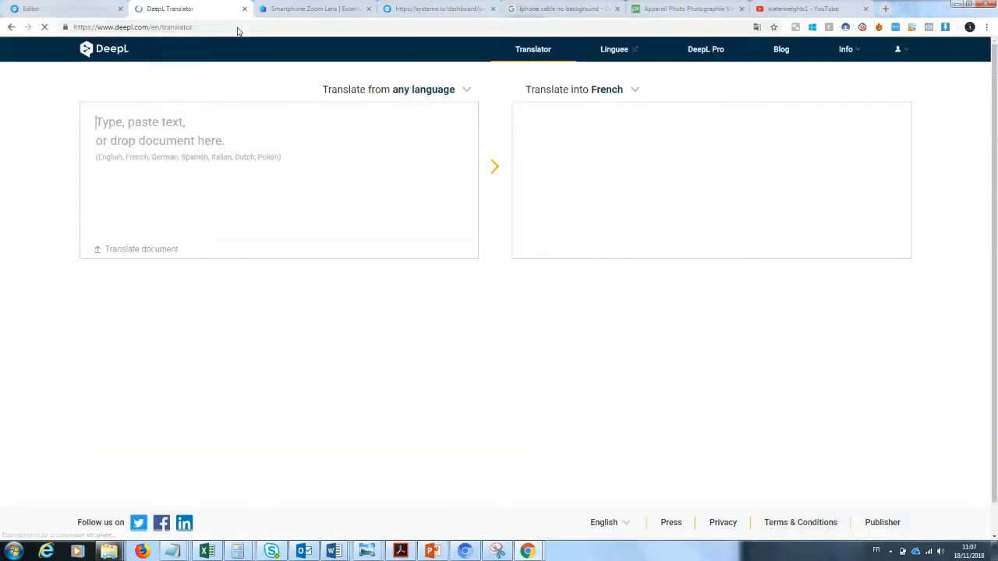
key(ctrl+v)
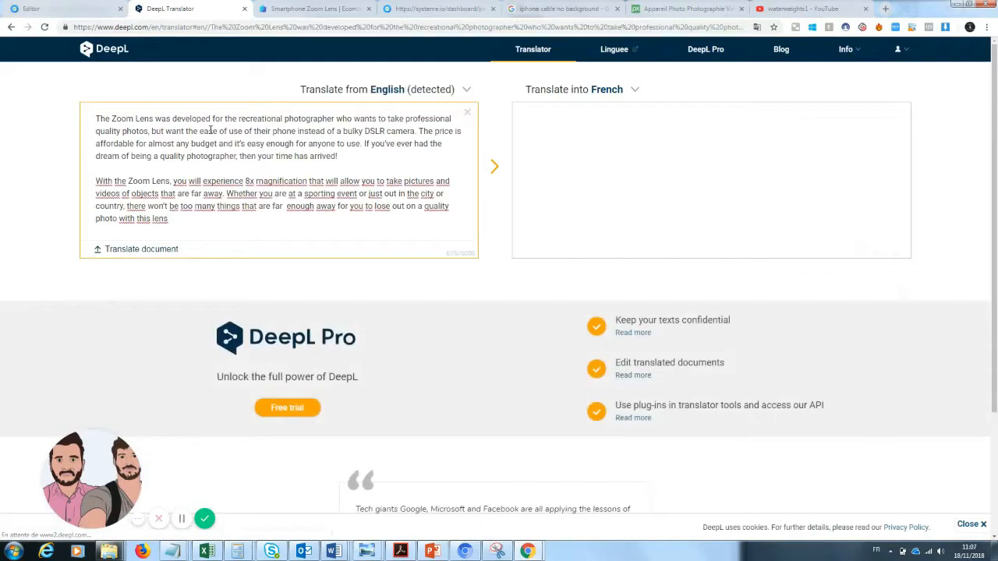
click(592, 152)
key(ctrl+a)
key(ctrl+c)
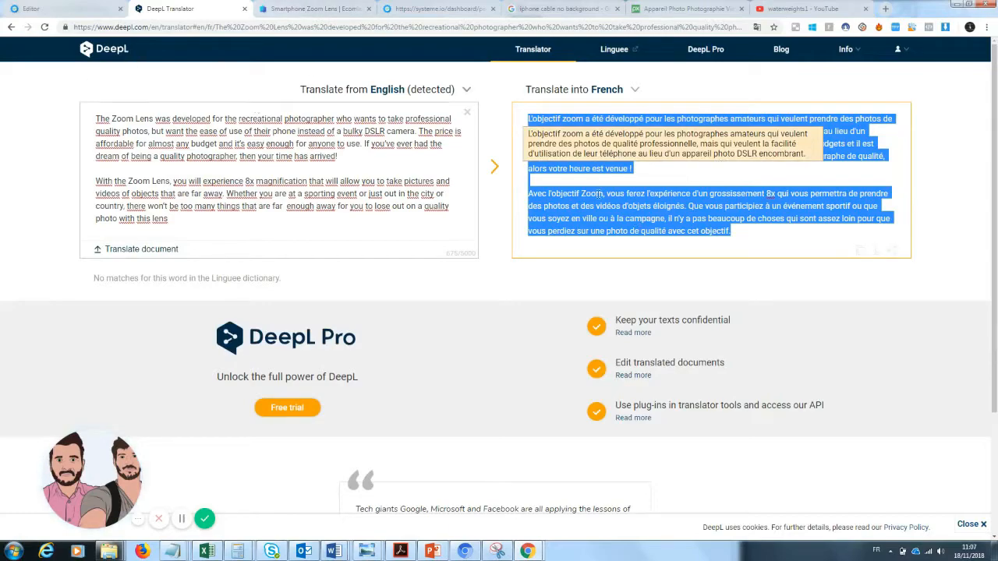
click(62, 8)
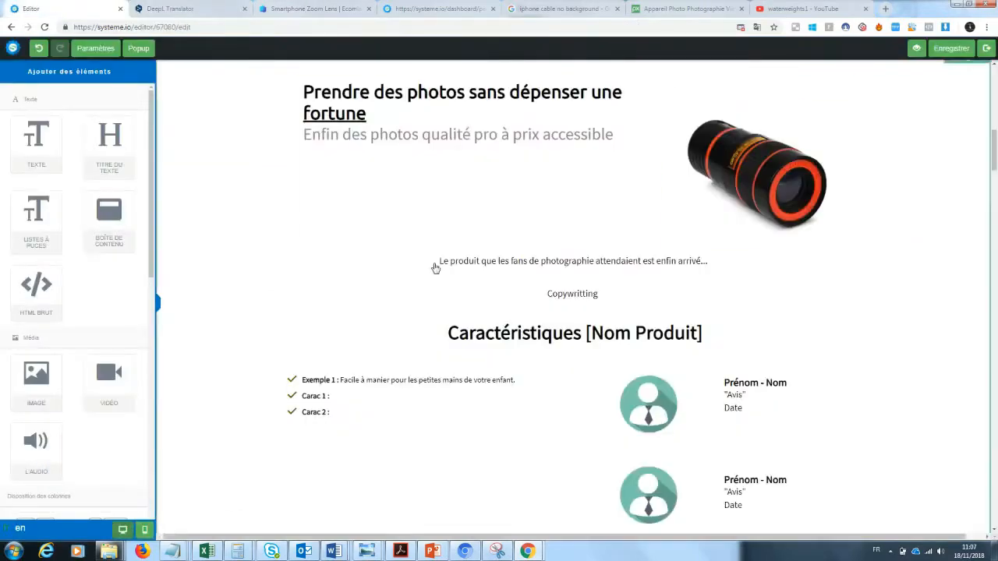
Replace the Copywritting placeholder with the pasted French description
click(583, 293)
drag(606, 294, 429, 296)
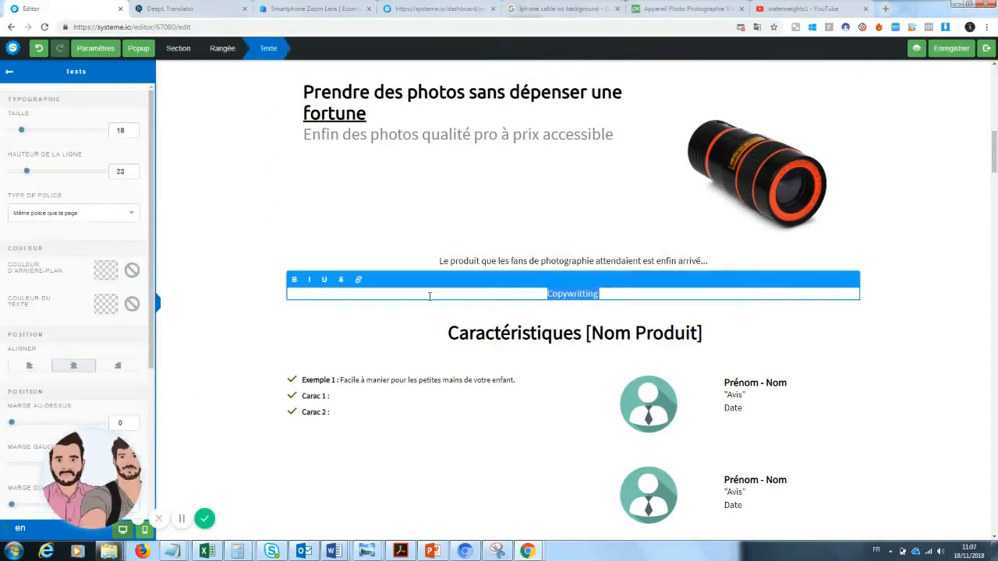
key(BackSpace)
key(ctrl+v)
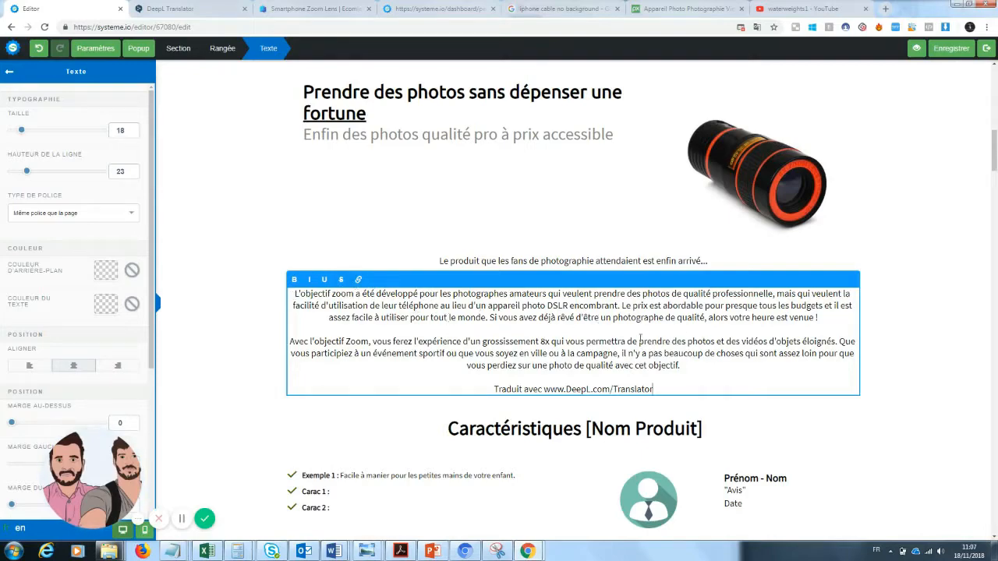
click(563, 240)
Adjust the top and bottom spacing of the photography fans caption
click(551, 261)
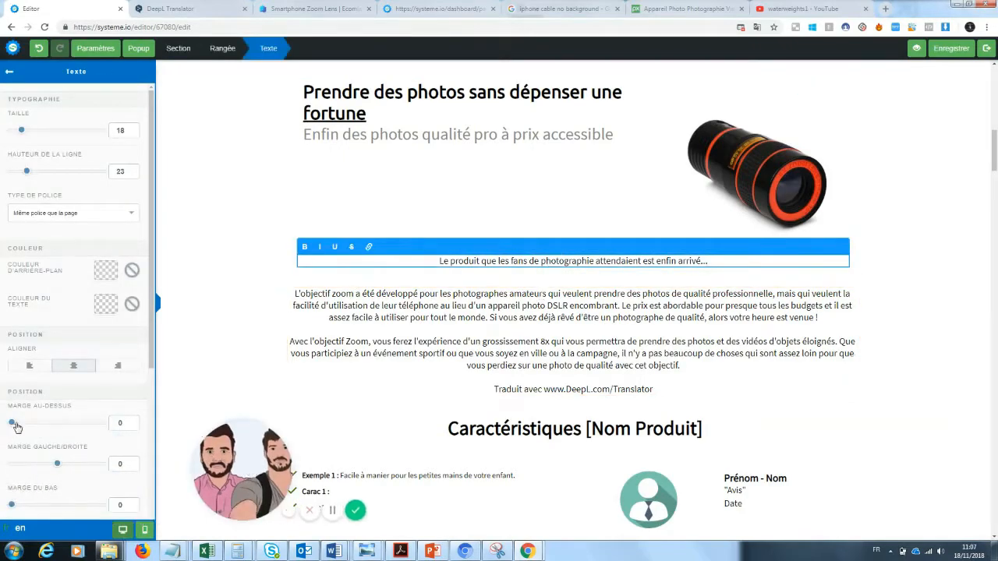
mouse_move(13, 423)
mouse_down()
mouse_move(44, 423)
mouse_move(12, 423)
mouse_up()
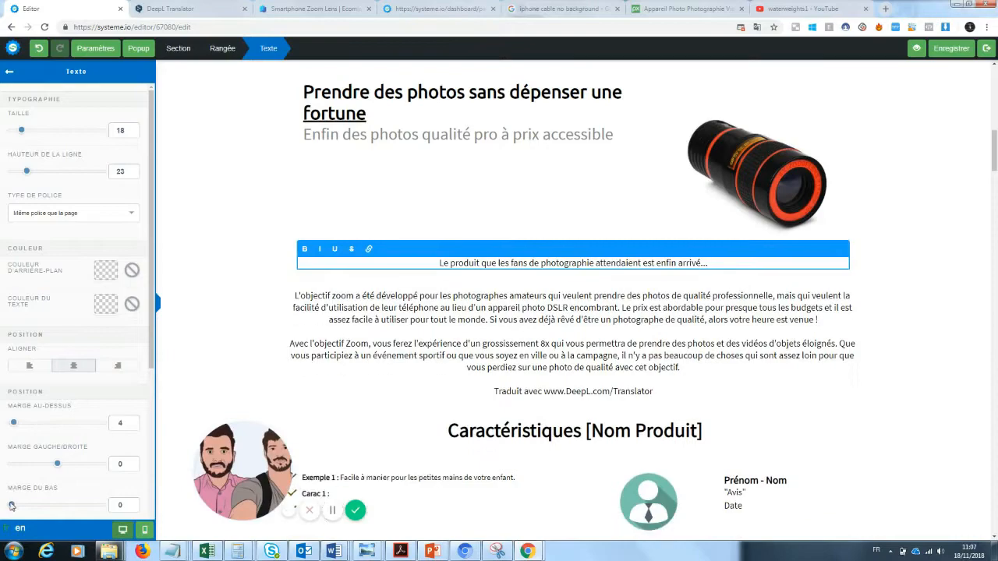
drag(11, 504, 34, 505)
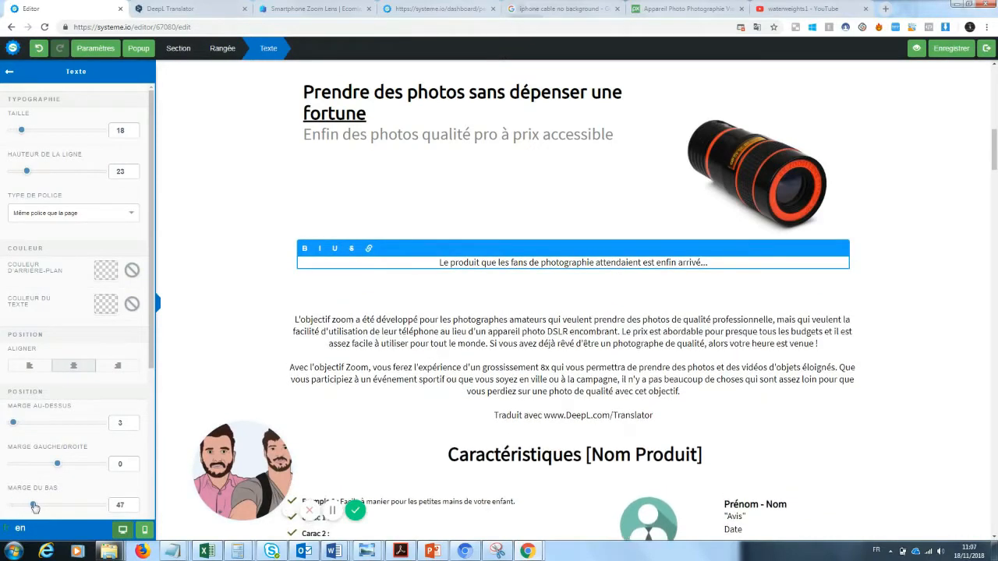
Delete the 'Traduit avec DeepL' credit line and increase the paragraph's bottom margin
click(584, 422)
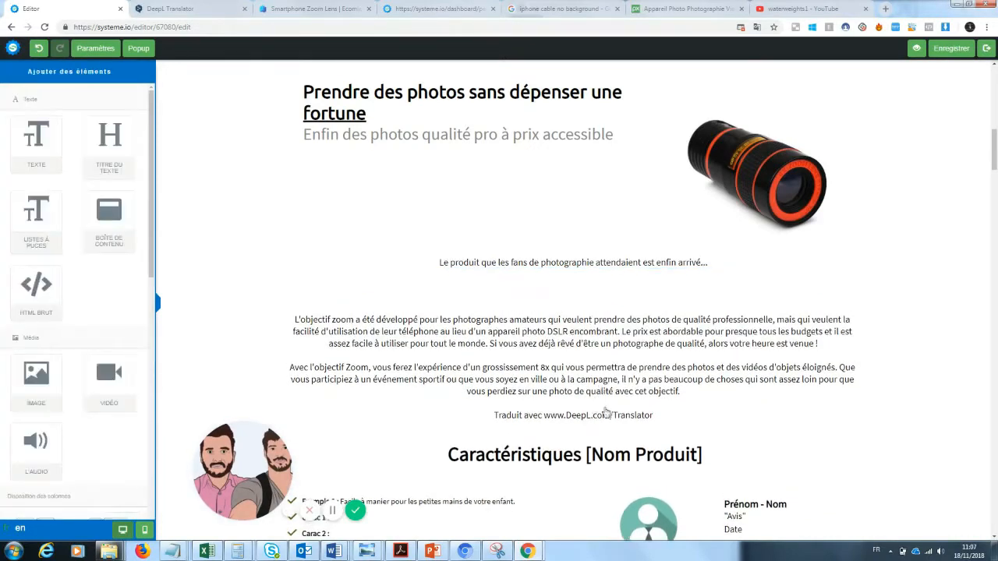
click(612, 408)
drag(668, 413, 419, 431)
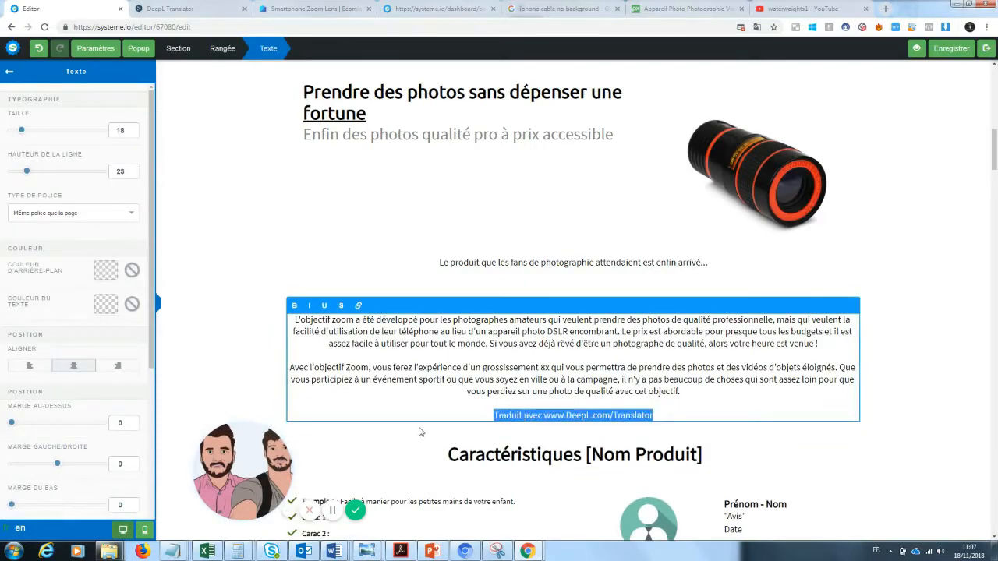
key(BackSpace)
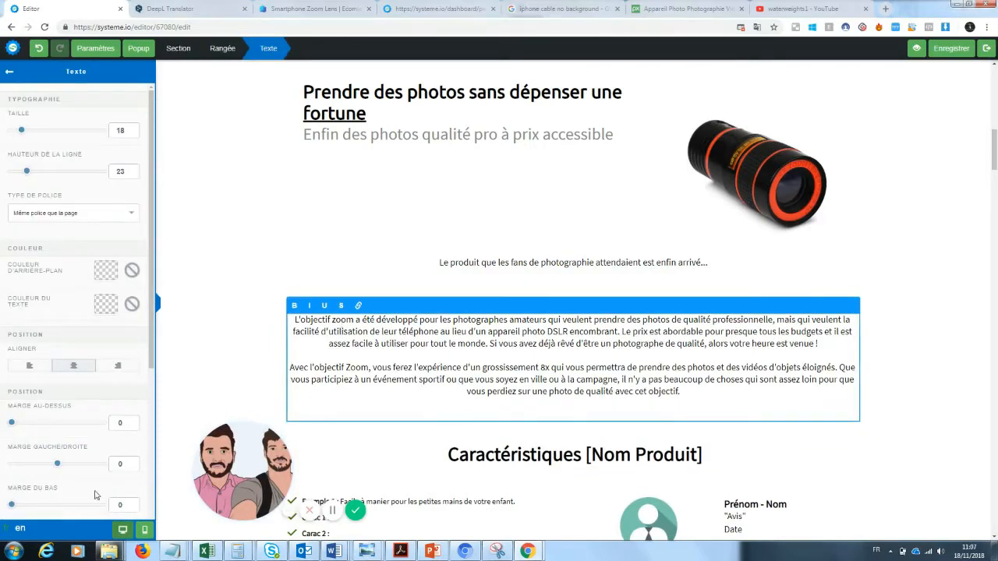
drag(11, 505, 30, 507)
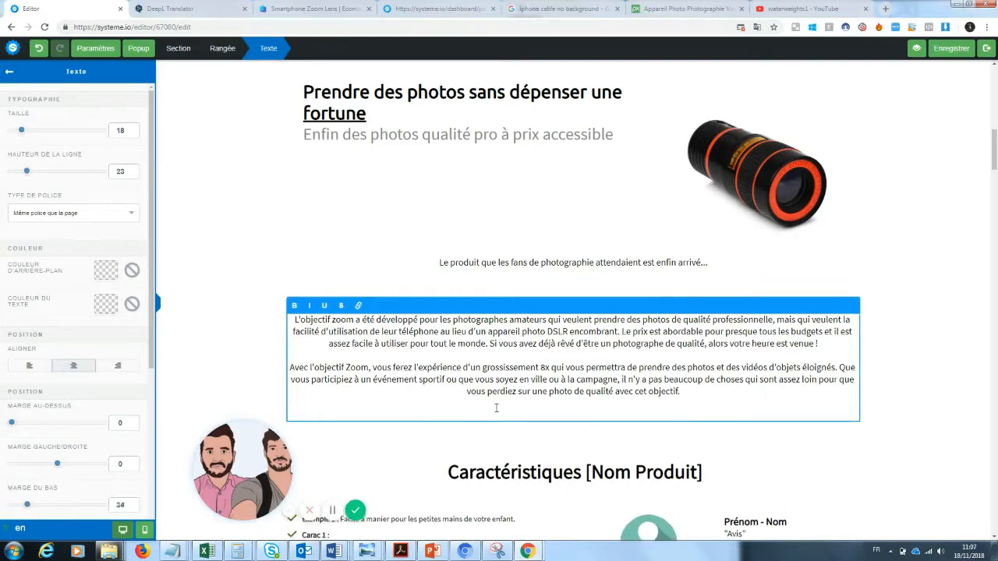
click(980, 300)
Left-align both description paragraphs and set their text size to 25
click(573, 414)
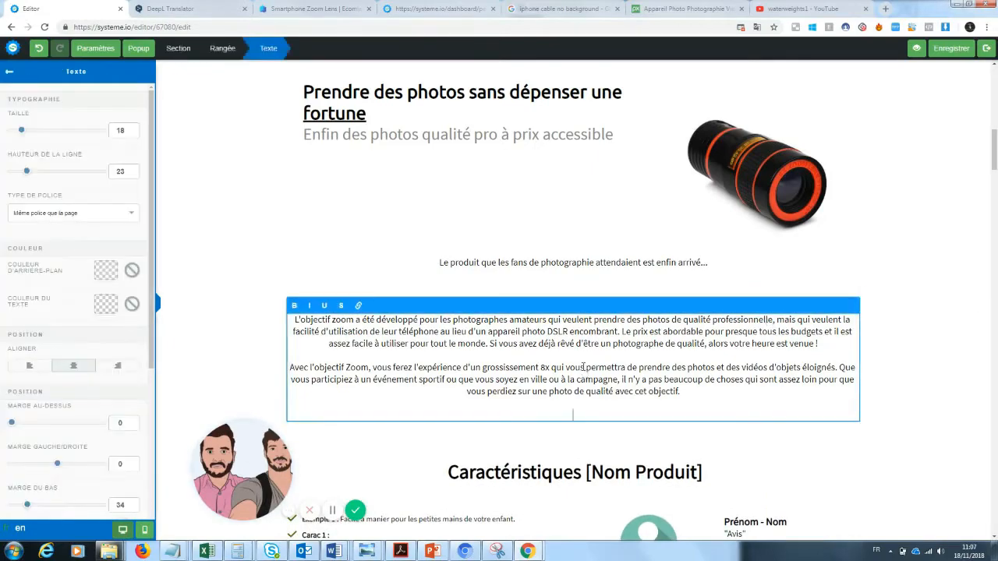
click(27, 368)
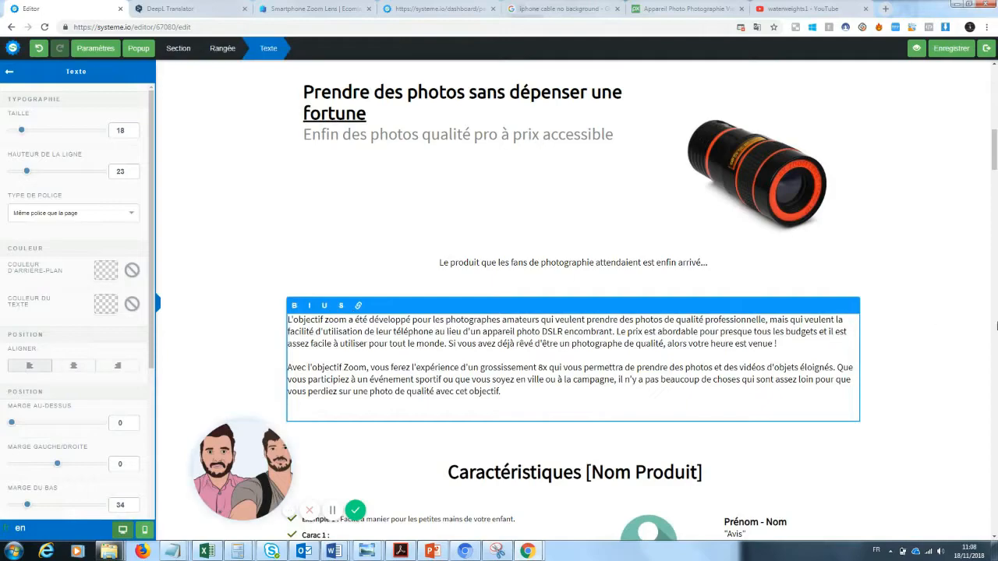
click(875, 323)
click(539, 379)
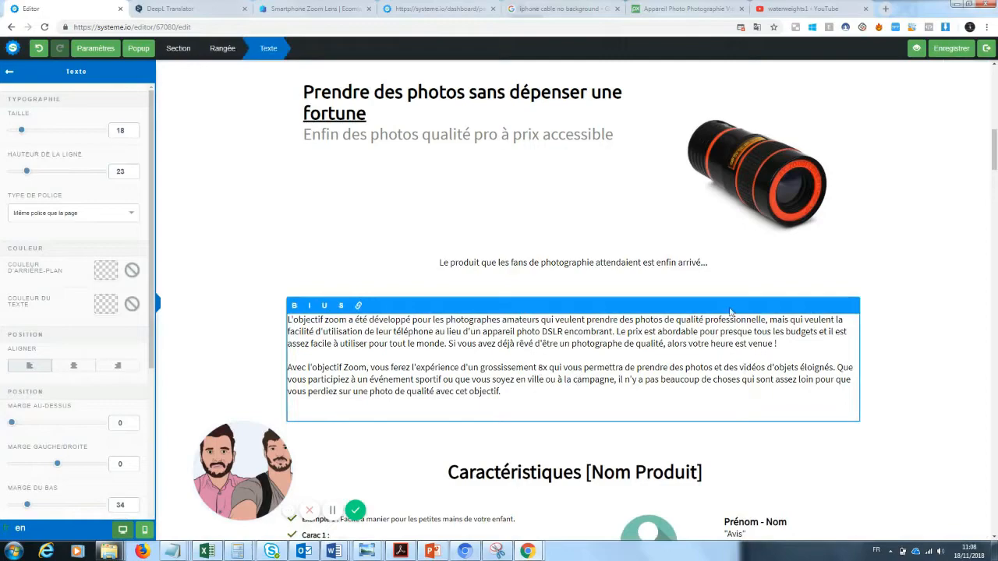
drag(542, 387, 283, 322)
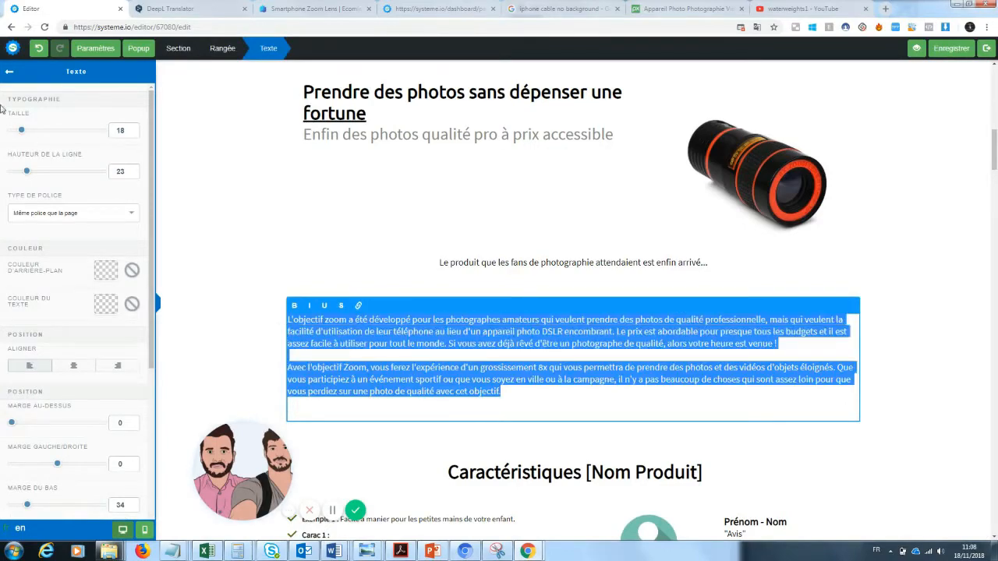
drag(21, 131, 29, 138)
click(892, 280)
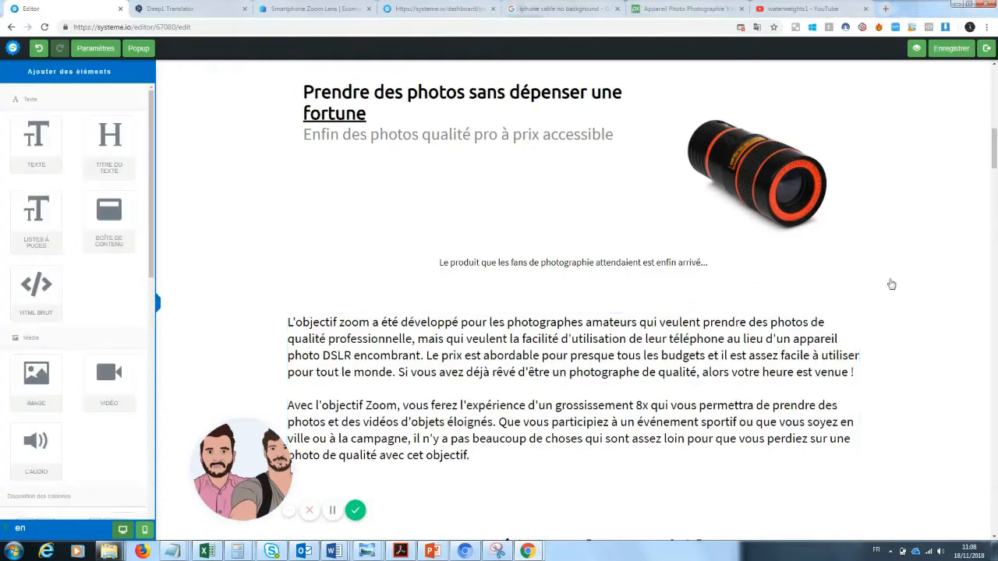
Replace the first feature bullet with 'Photos de grandes qualités : une qualité pro pour un équipement mini'
scroll(553, 249, up, 10)
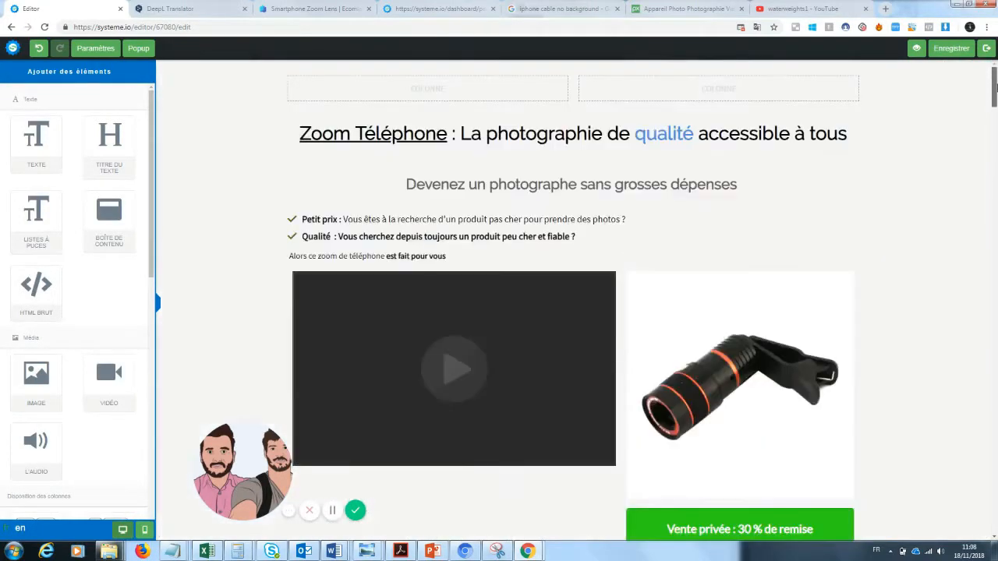
drag(994, 90, 989, 190)
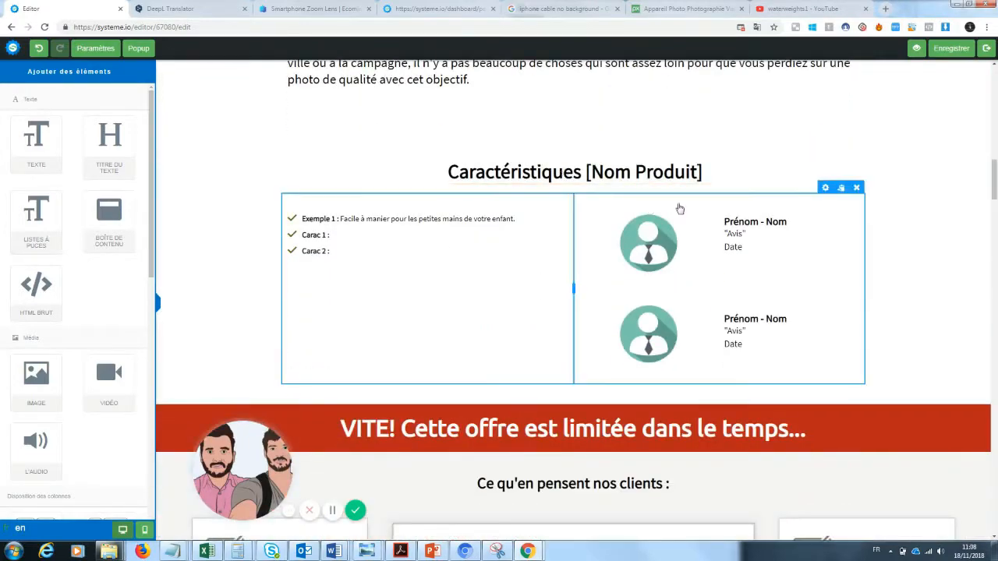
click(363, 225)
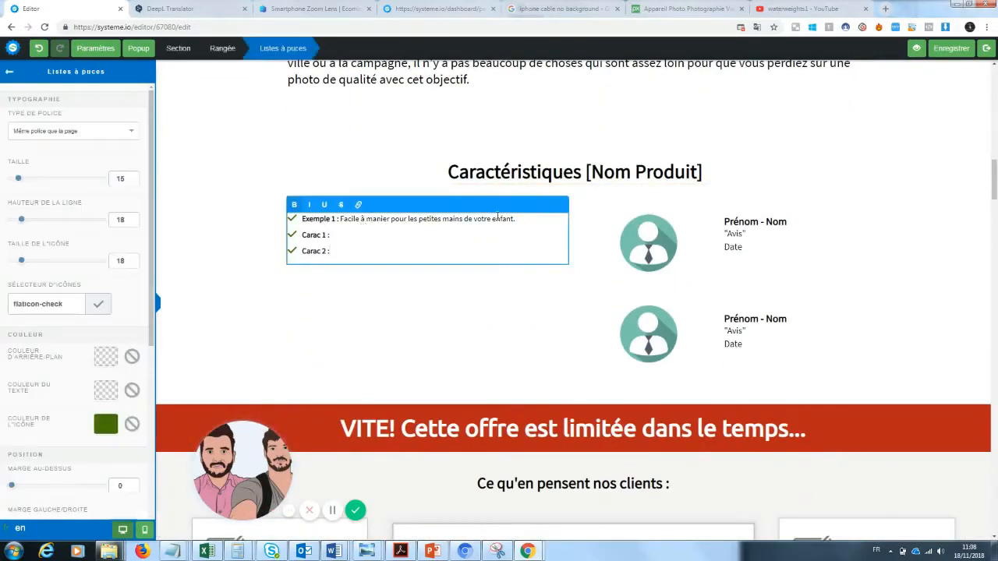
drag(519, 219, 304, 222)
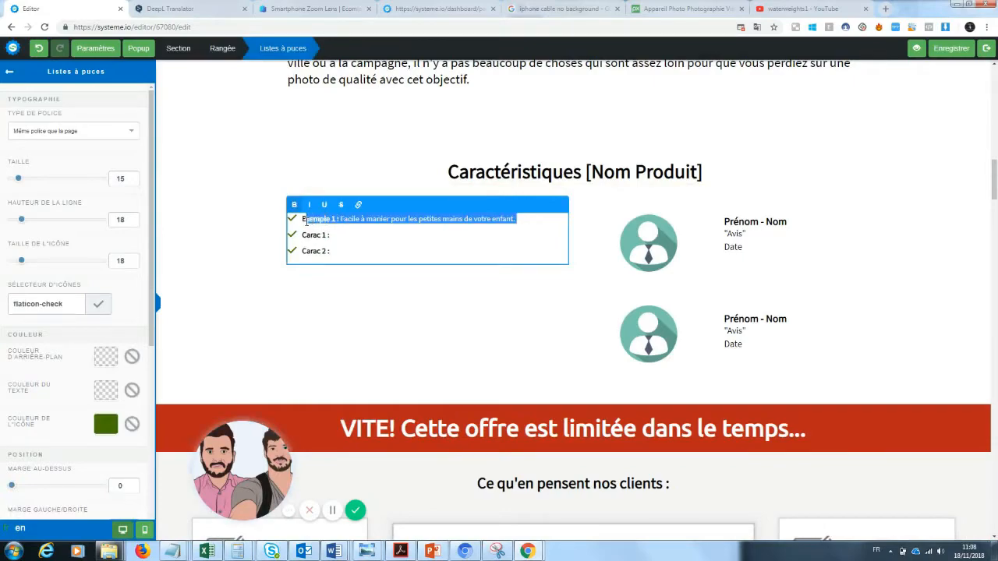
key(BackSpace)
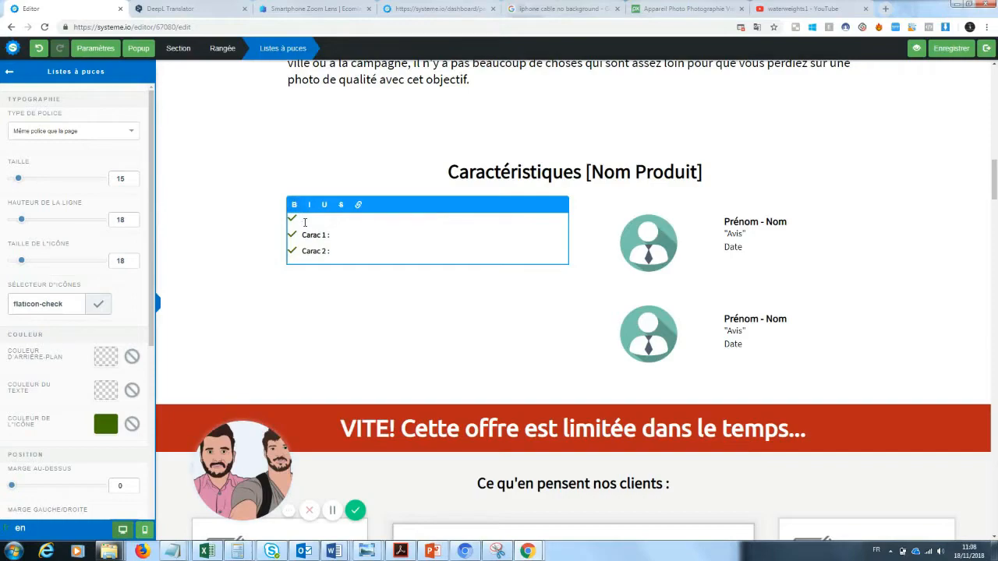
text(Photos de grandes qua)
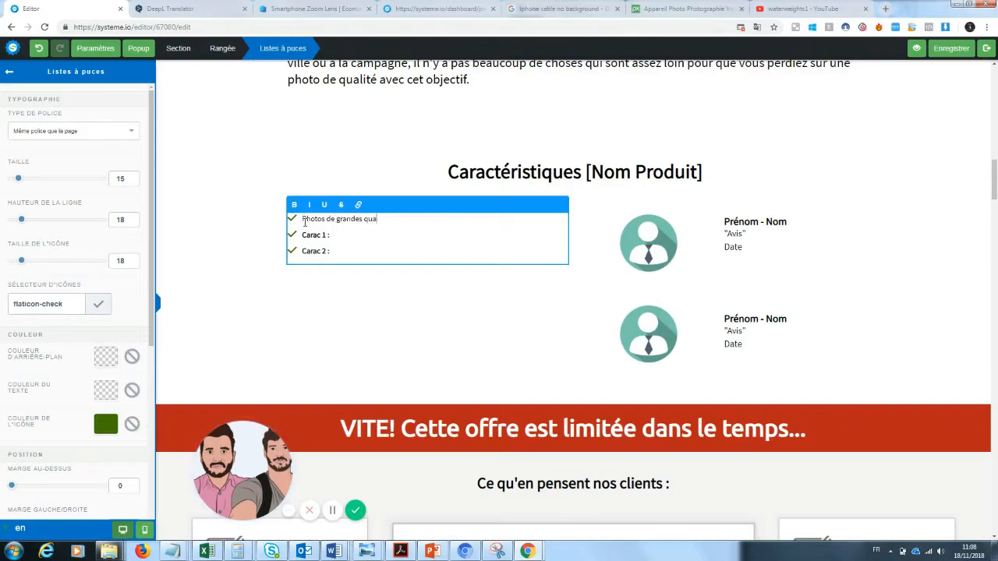
text(lités : une qualité pro p)
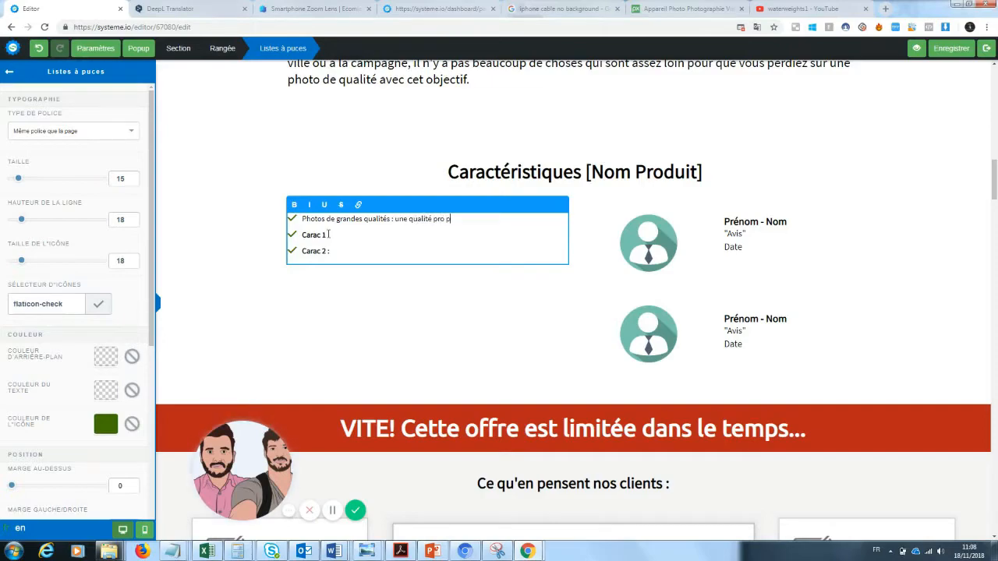
text(our un équipeme)
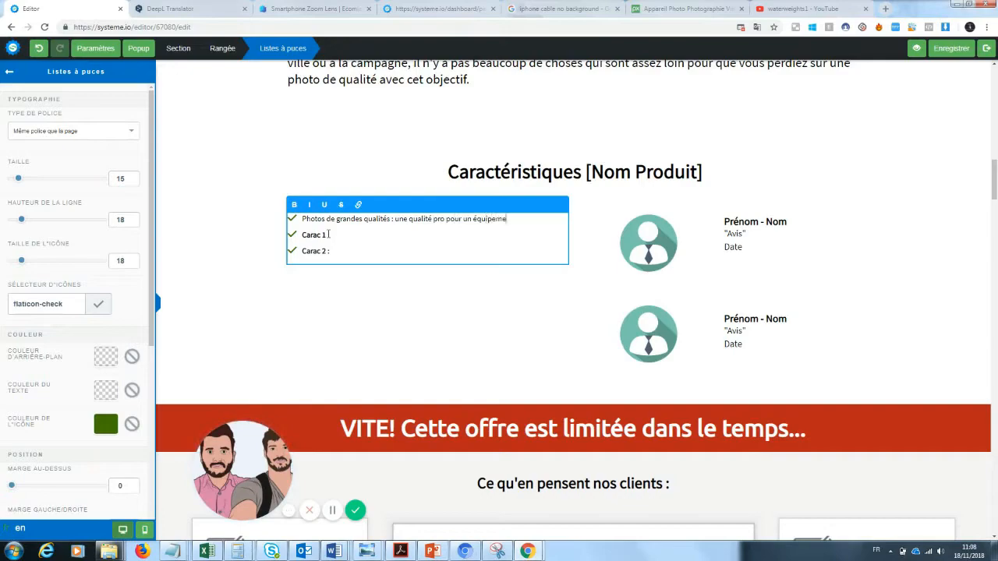
text(nt mini)
Start the second bullet with 'P' in place of Carac 1, and bold 'Photos de grandes qualités'
drag(328, 234, 302, 235)
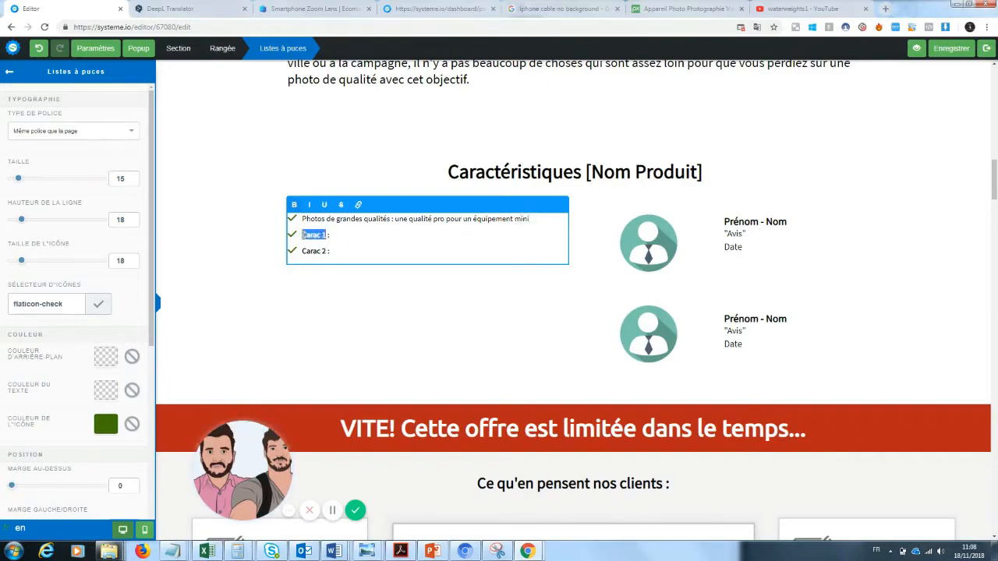
text(Pratique)
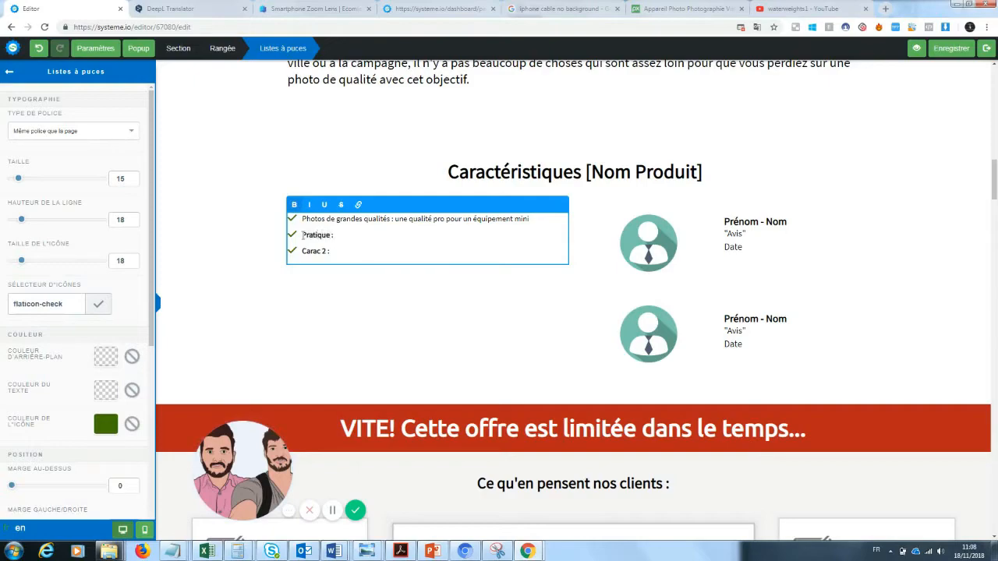
drag(389, 219, 301, 220)
click(294, 204)
Continue the second bullet as 'Pratique : se met dans la poche', trimming the unwanted words
click(345, 234)
text(se)
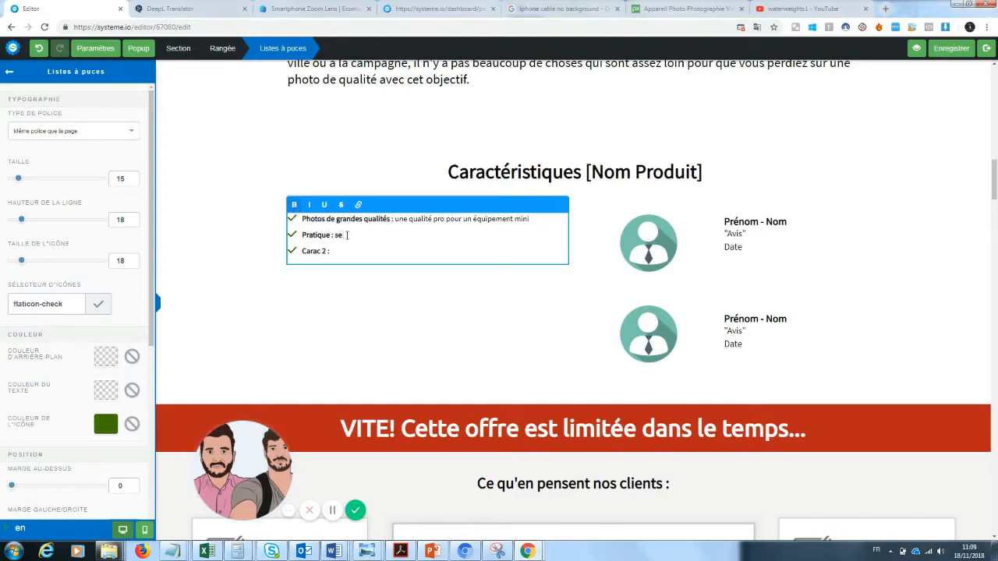
text( met dans la poche sans auc)
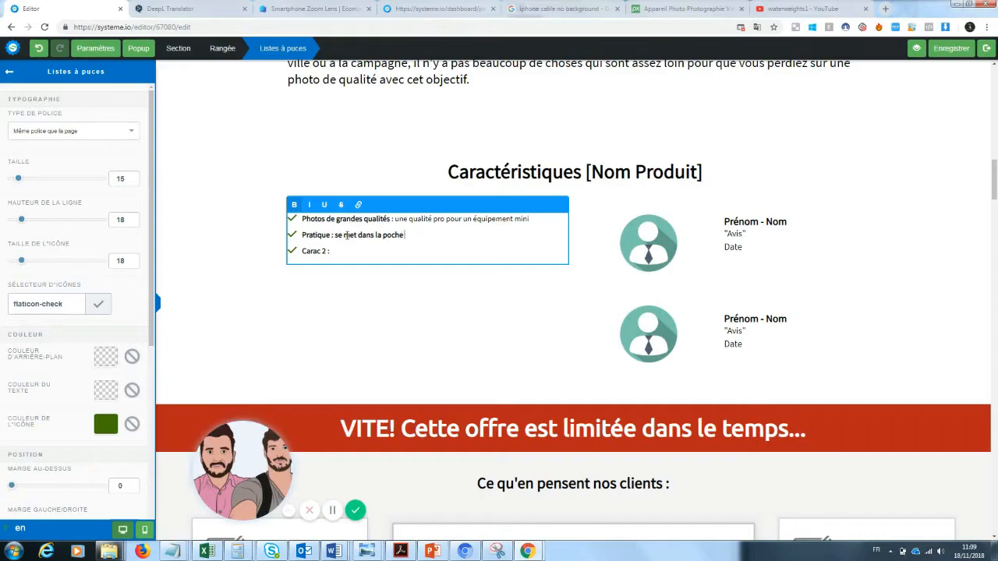
text( pour une grande)
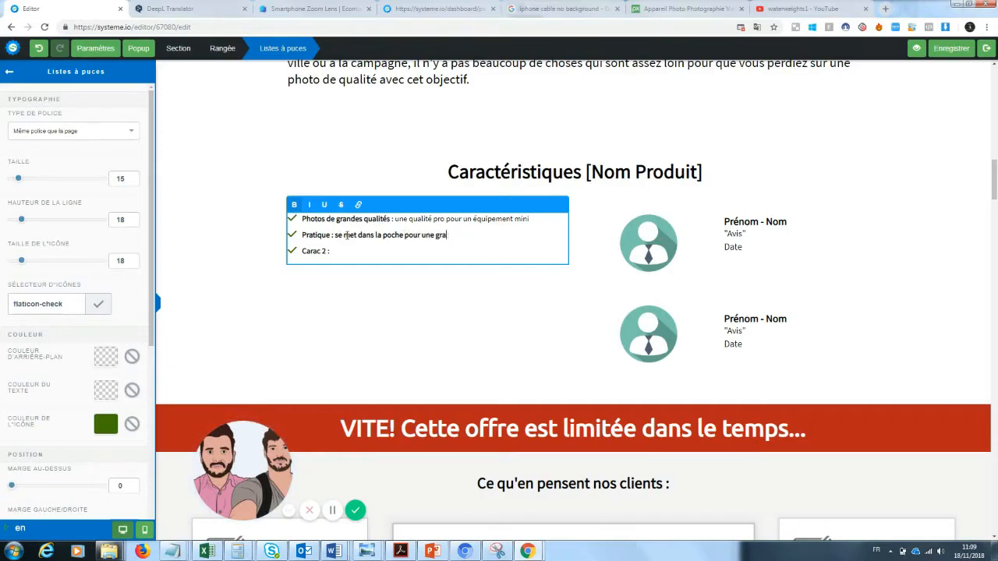
key(BackSpace)
key(BackSpace)
key(BackSpace)
key(BackSpace)
key(BackSpace)
key(BackSpace)
key(BackSpace)
key(BackSpace)
key(BackSpace)
key(BackSpace)
key(BackSpace)
key(BackSpace)
text(e)
key(BackSpace)
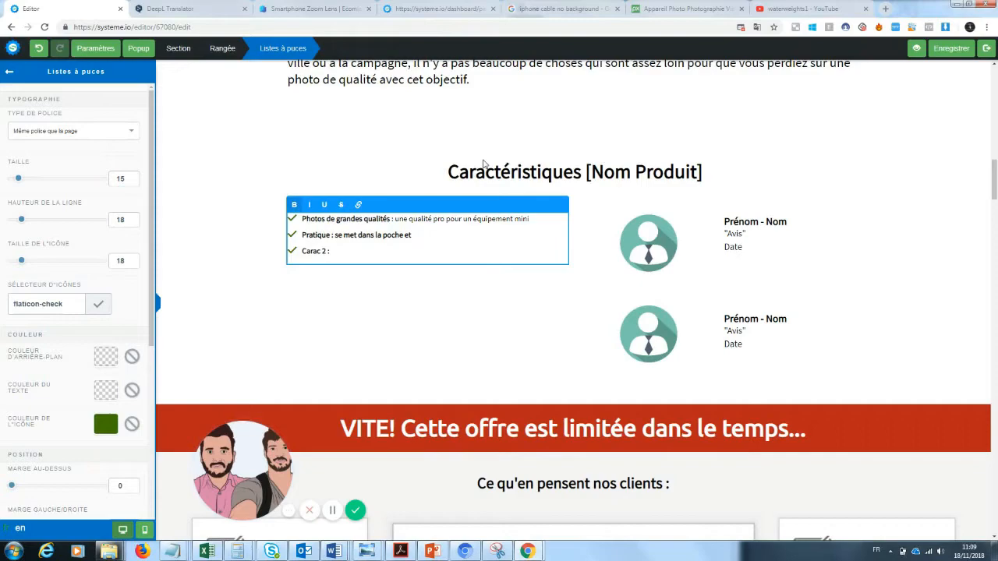
End the second bullet with 'facile à emporter' and begin the third bullet with 'Fiabilité :'
text(facile à emporter)
drag(328, 250, 304, 252)
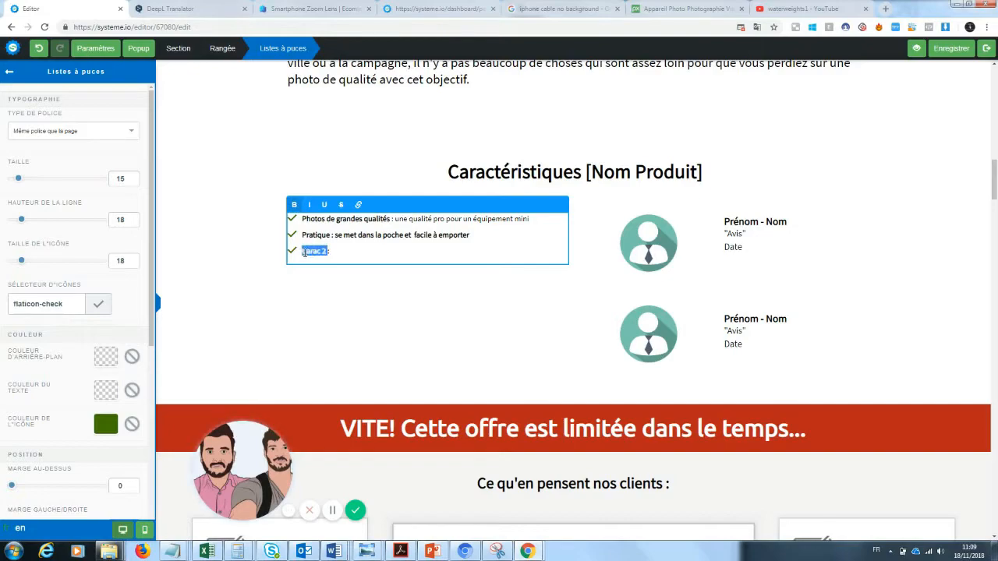
key(BackSpace)
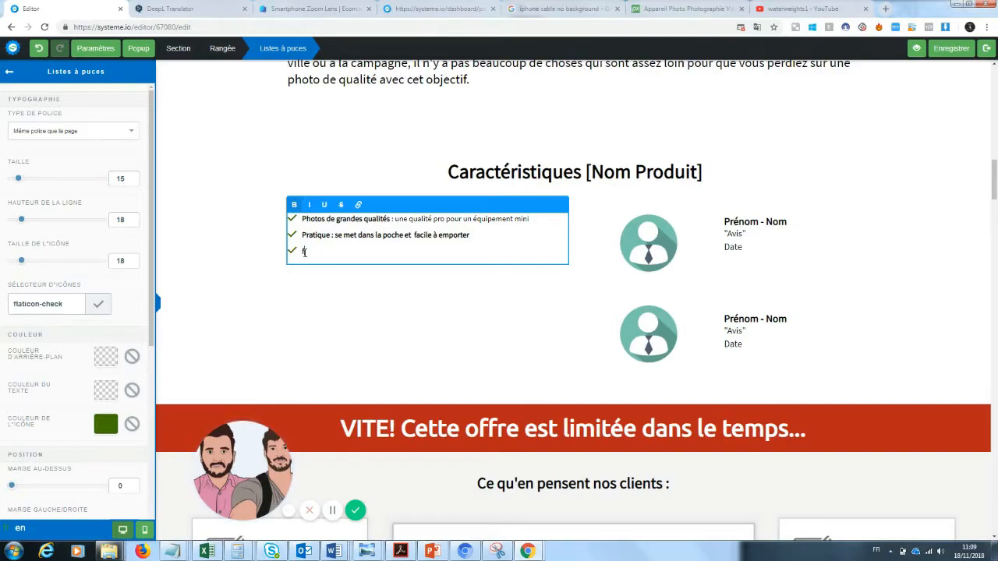
text(fiabilit)
key(BackSpace)
text(Fiabilité : Une durée d)
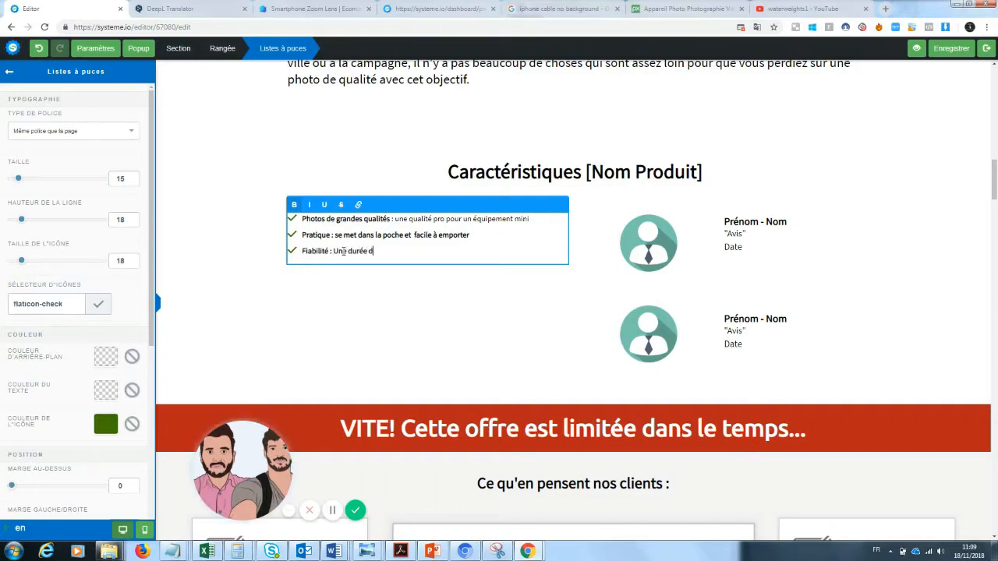
text(e vie plu)
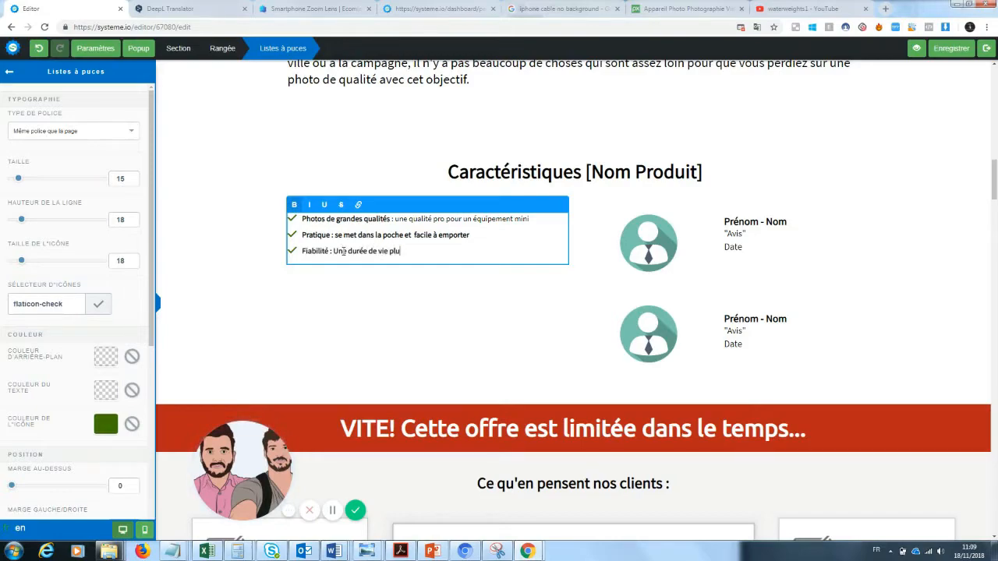
text(s grande que n'importe quel autre)
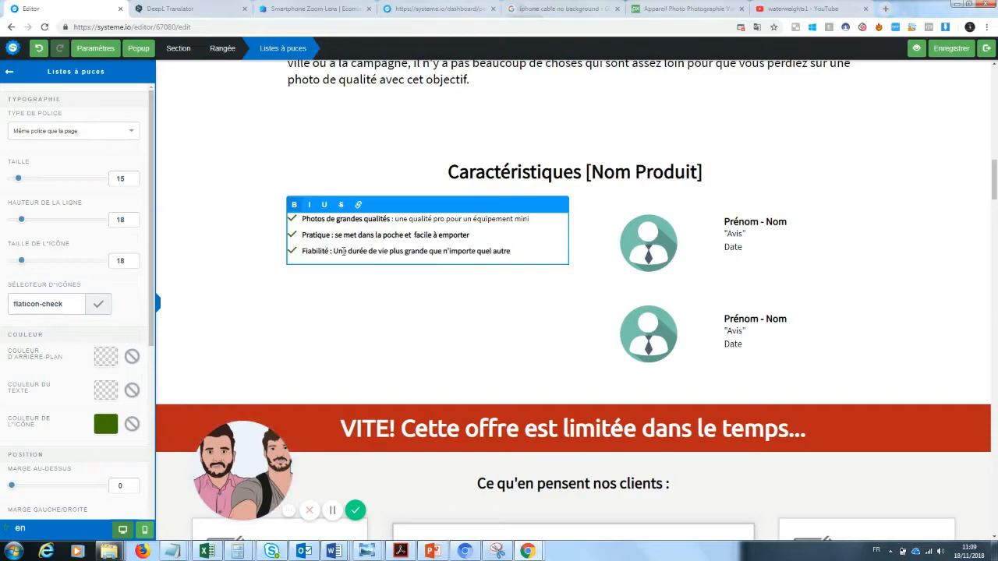
text( produit)
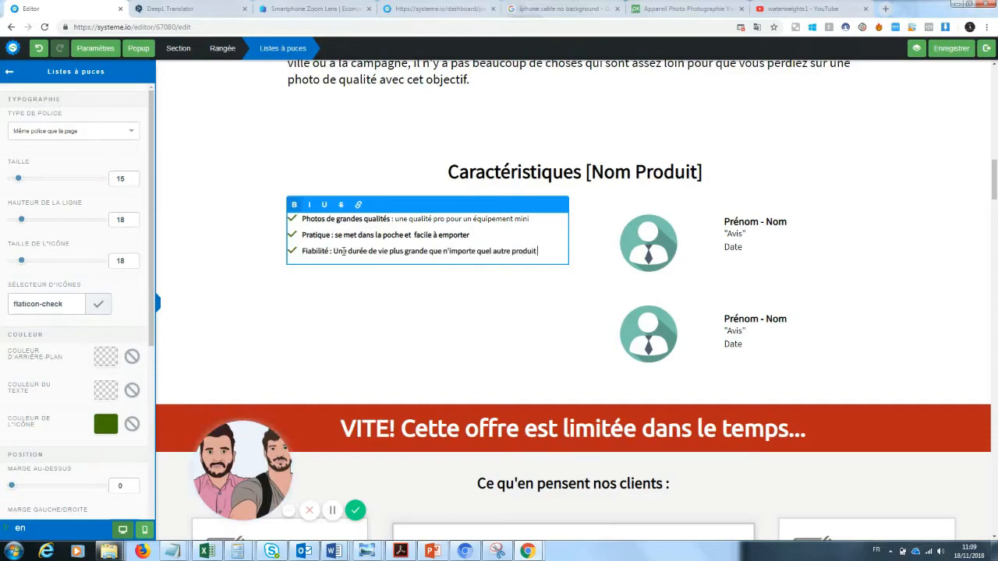
text( pho)
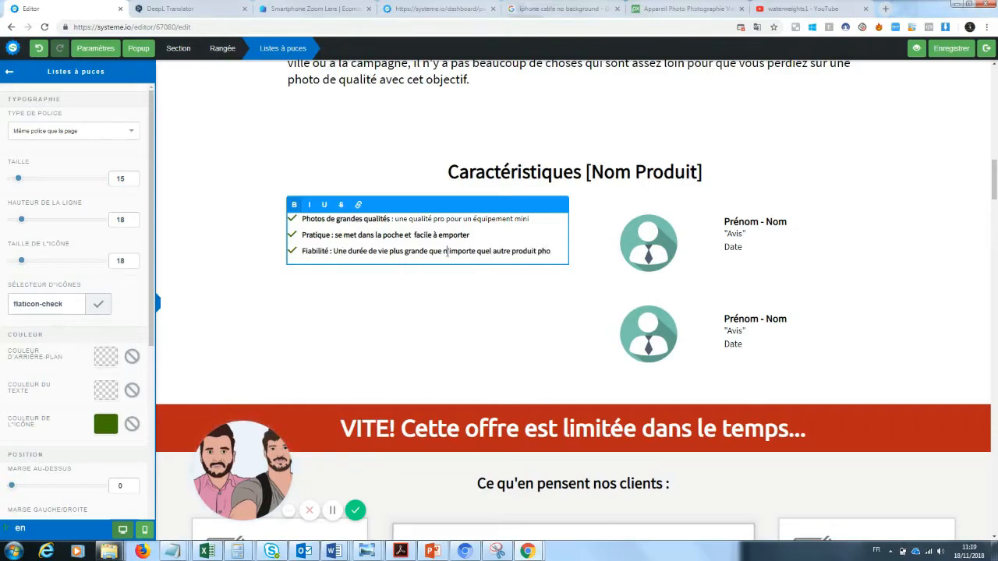
Change the third bullet's description to 'Une garantie certifiée de la qualité de nos produits'
drag(550, 251, 336, 253)
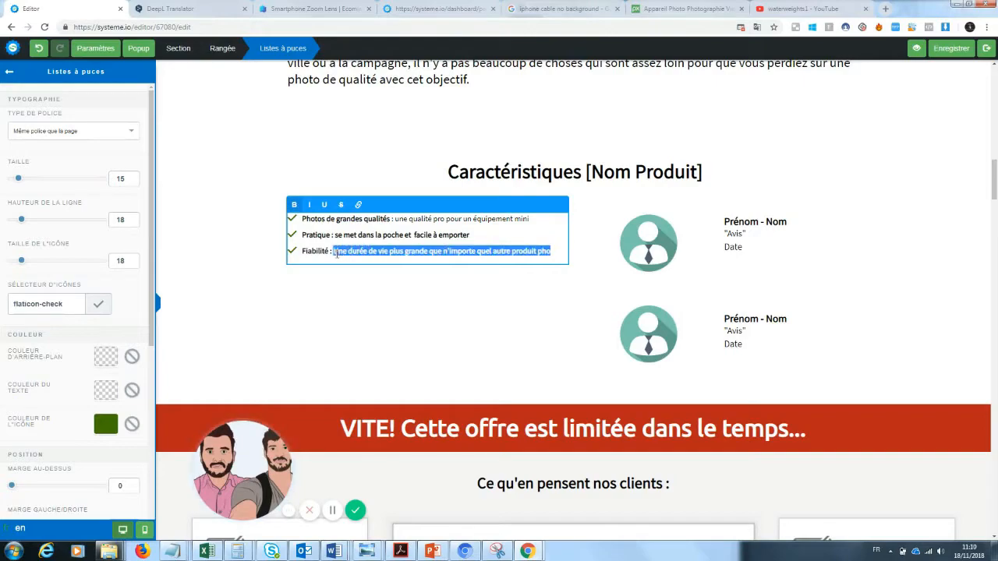
text(Une garantie)
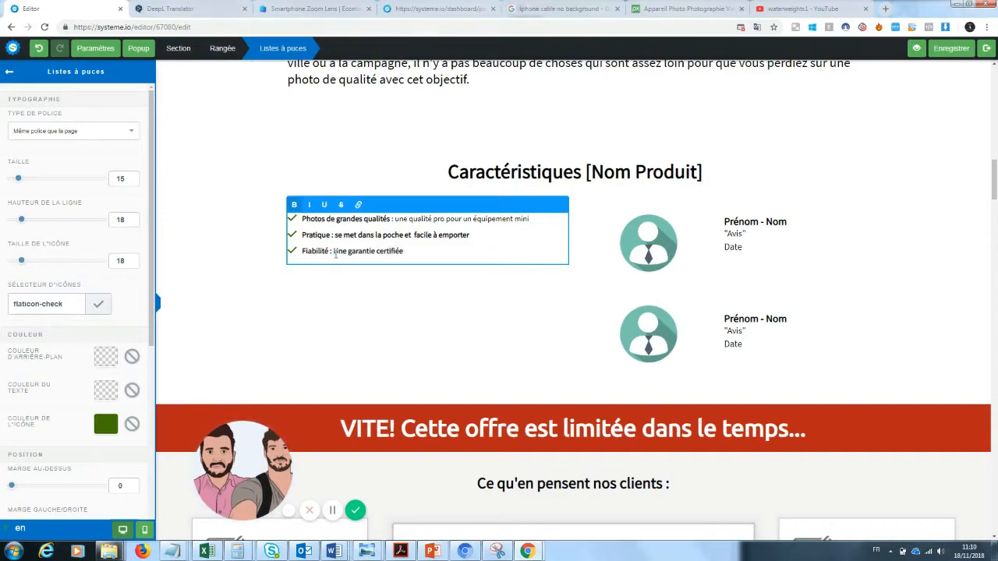
text(certifiée de la qualité)
text(de nos produits)
Remove the bold from the second and third bullets' descriptions
drag(334, 251, 503, 264)
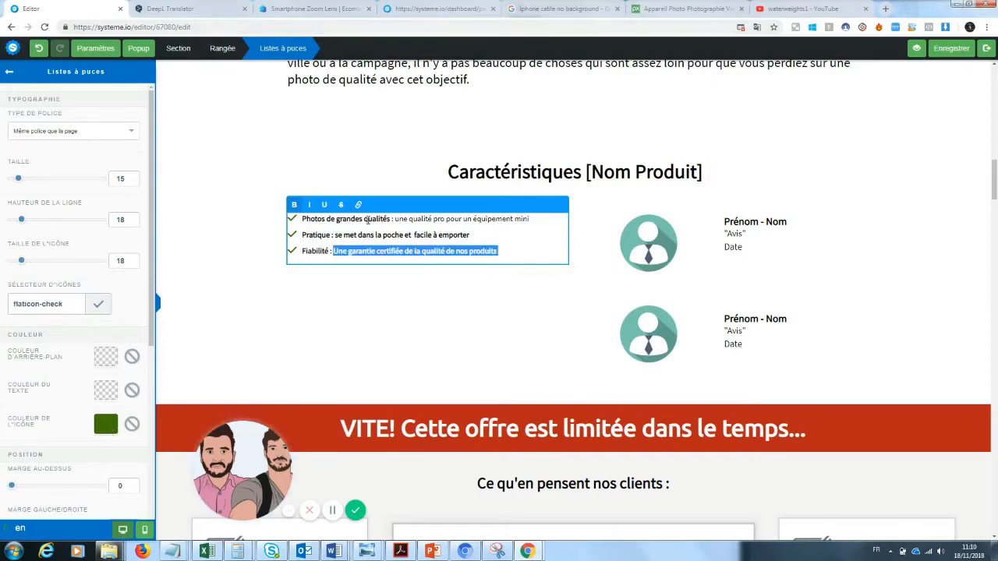
click(301, 209)
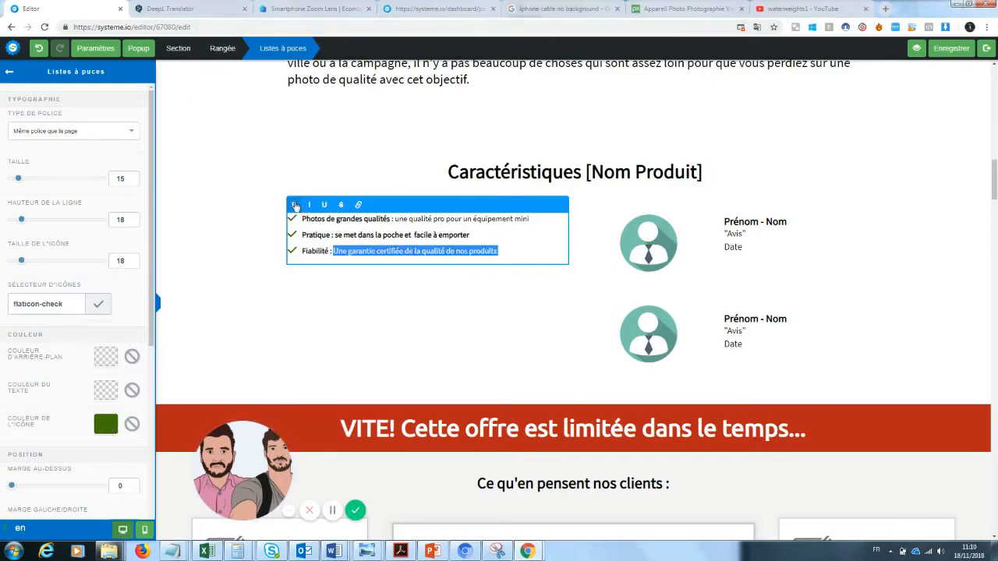
drag(477, 235, 336, 237)
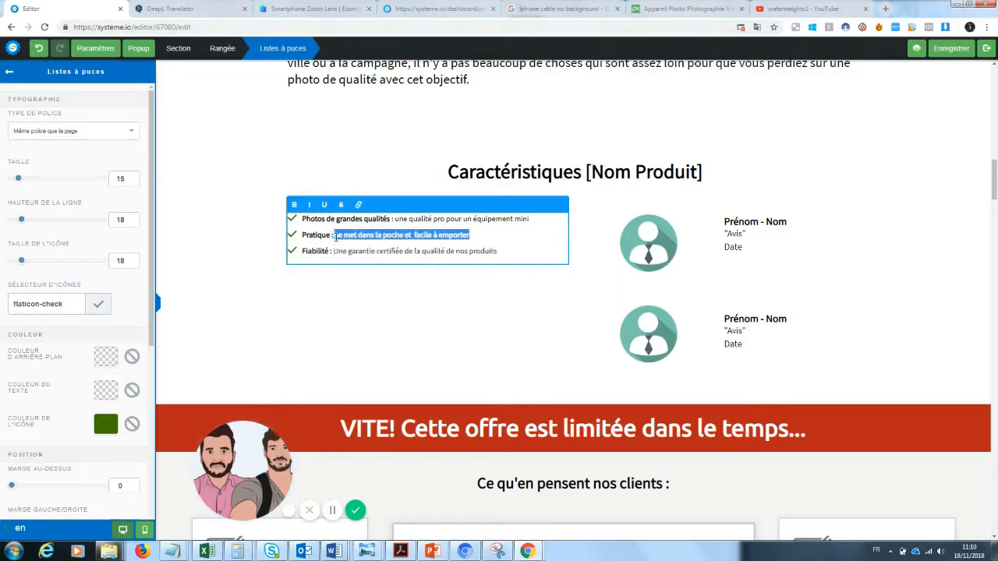
click(297, 207)
click(434, 313)
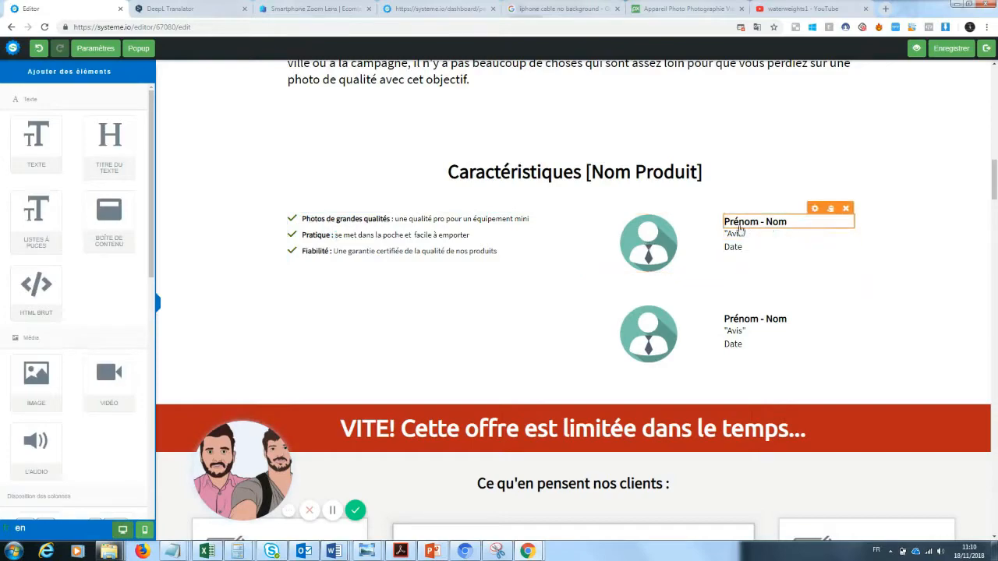
Replace the first avatar beside the feature list with the lens kit photo from Vos images
click(575, 174)
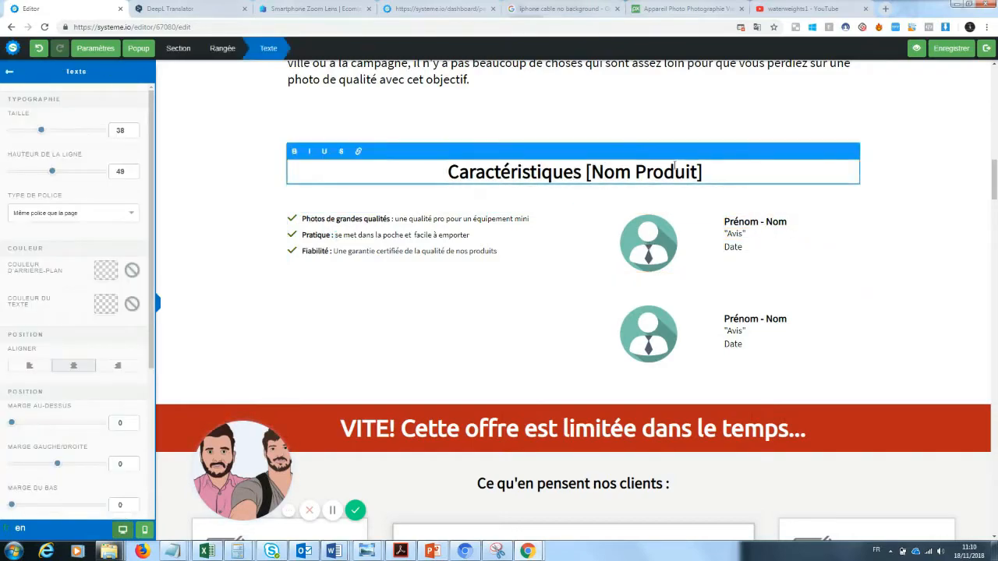
click(717, 283)
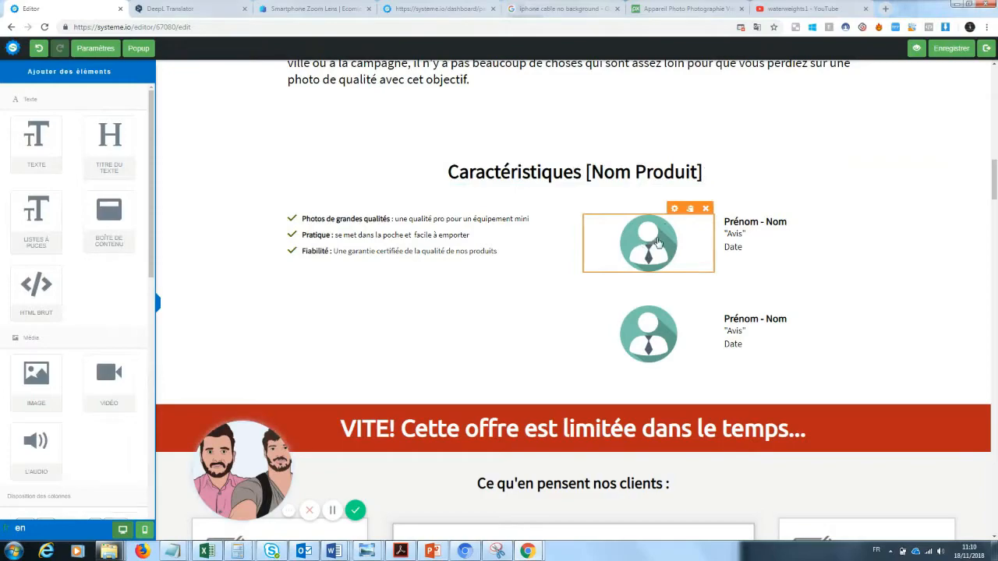
click(658, 242)
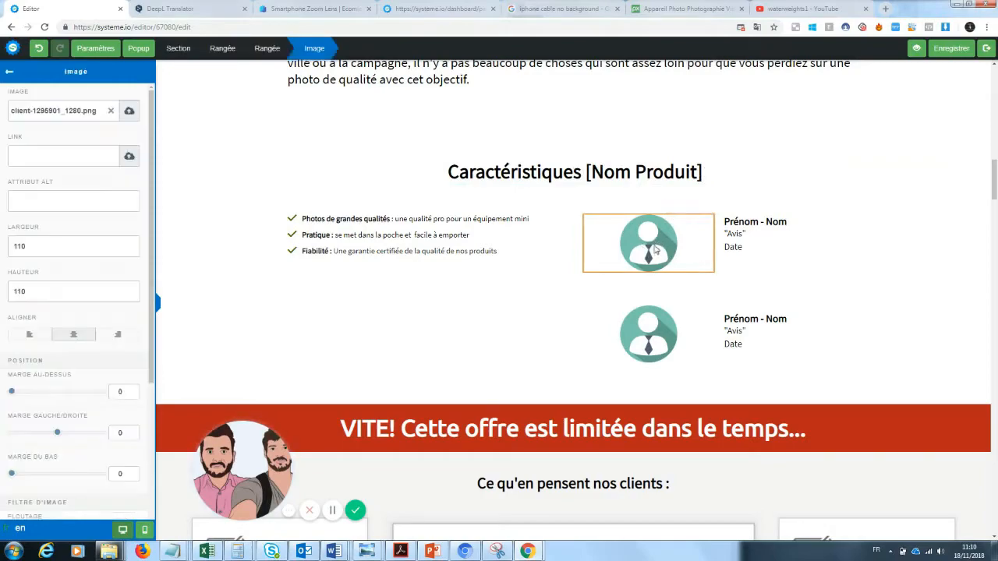
click(112, 112)
click(128, 112)
click(502, 231)
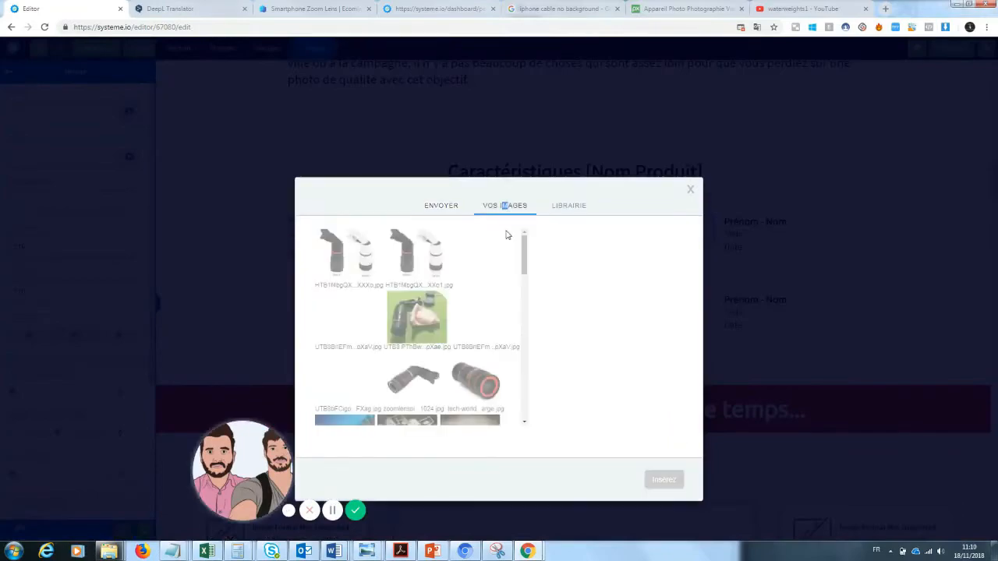
click(345, 323)
click(676, 484)
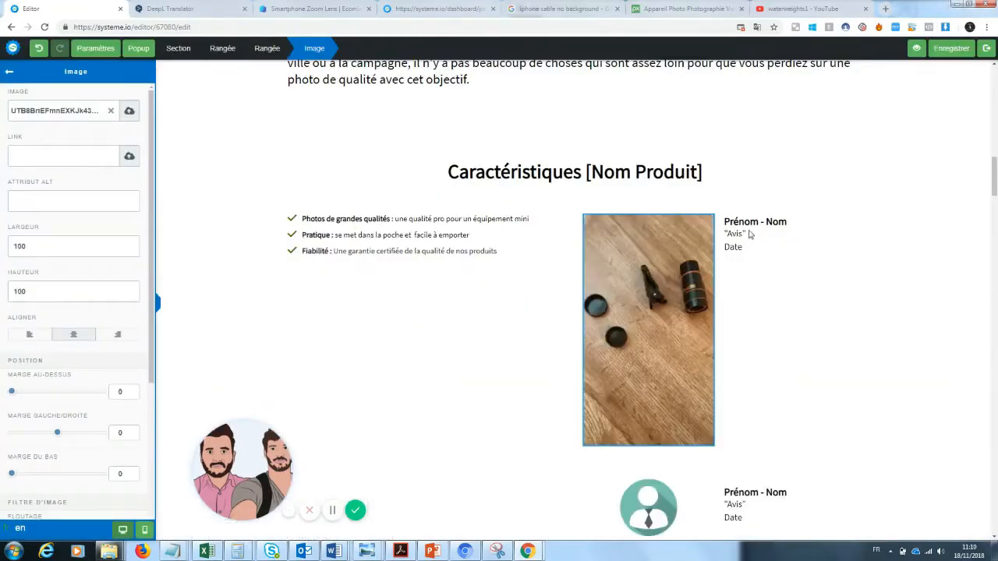
Resize the lens photo to width 200 and height 300
click(656, 313)
click(656, 313)
drag(52, 251, 2, 262)
text(200)
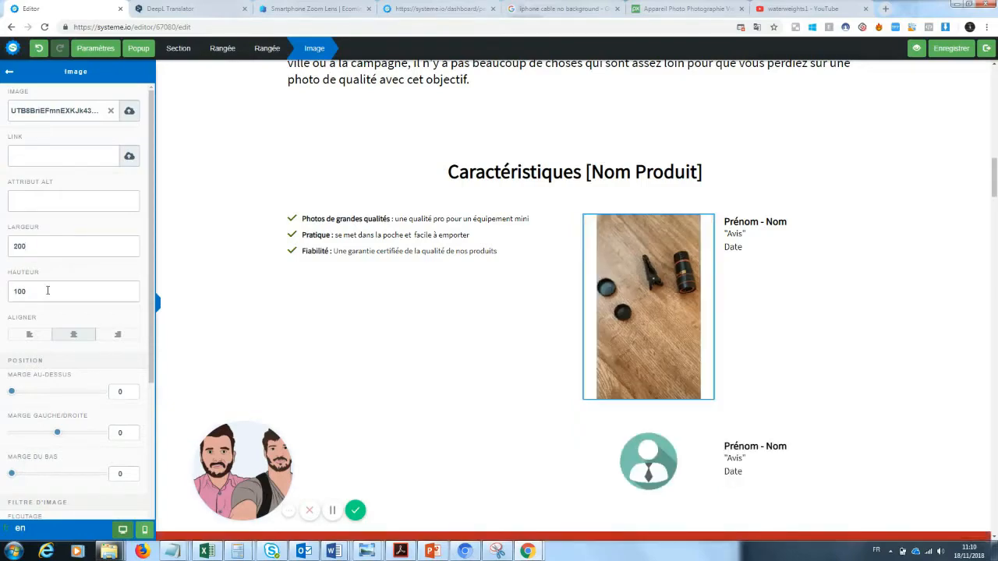
drag(47, 290, 2, 296)
text(200)
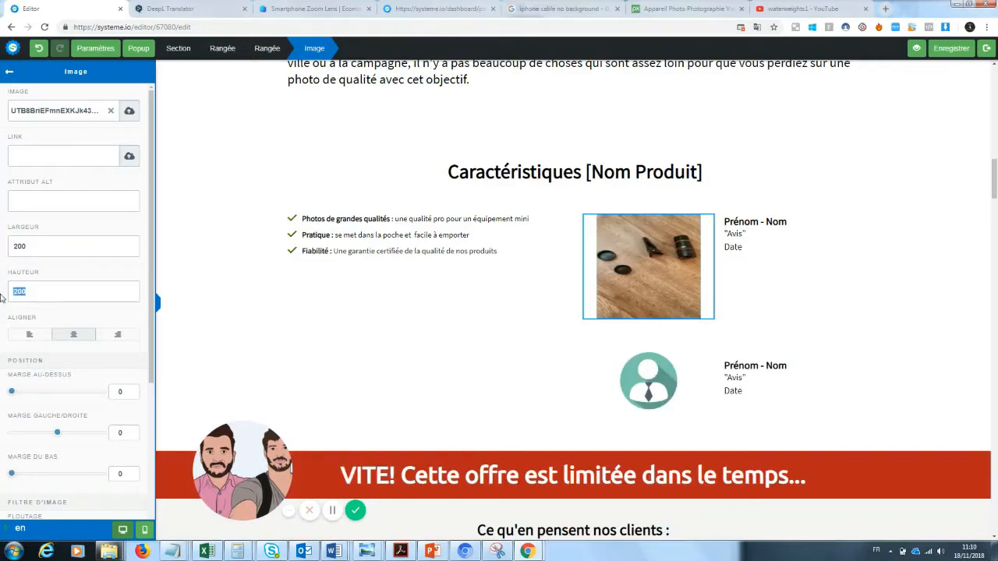
text(300)
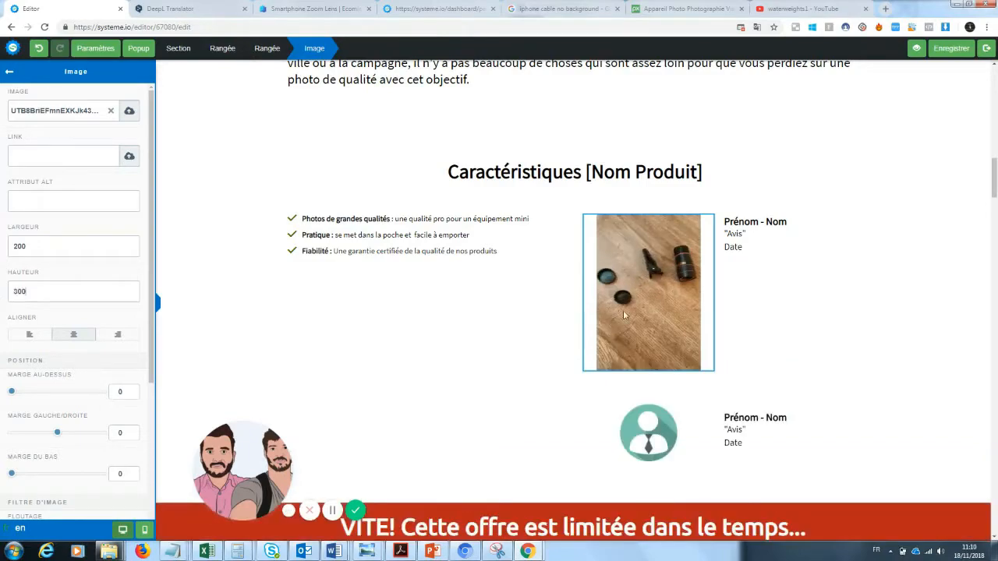
click(862, 302)
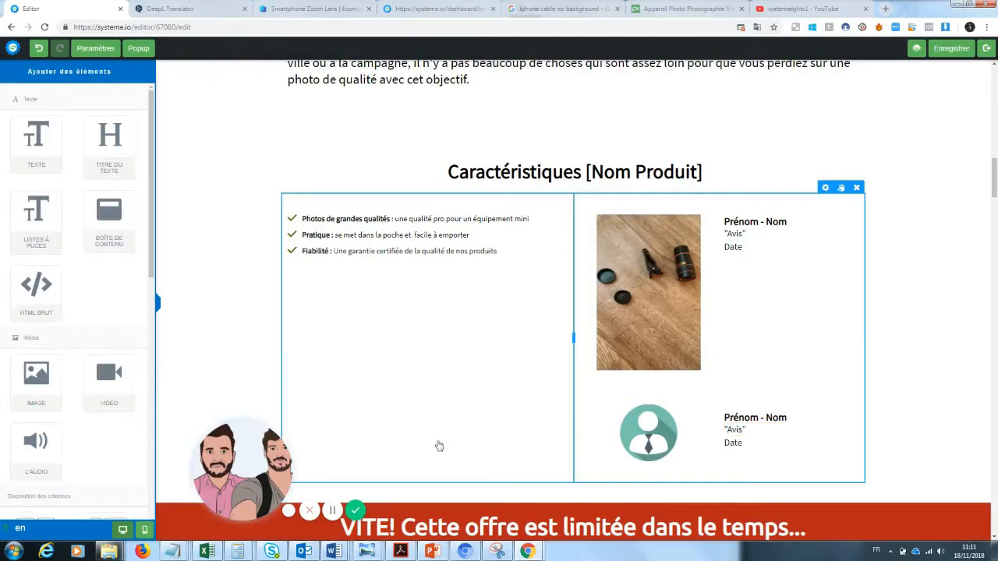
Drag a 1/3–2/3 column row below the lens photo
click(395, 306)
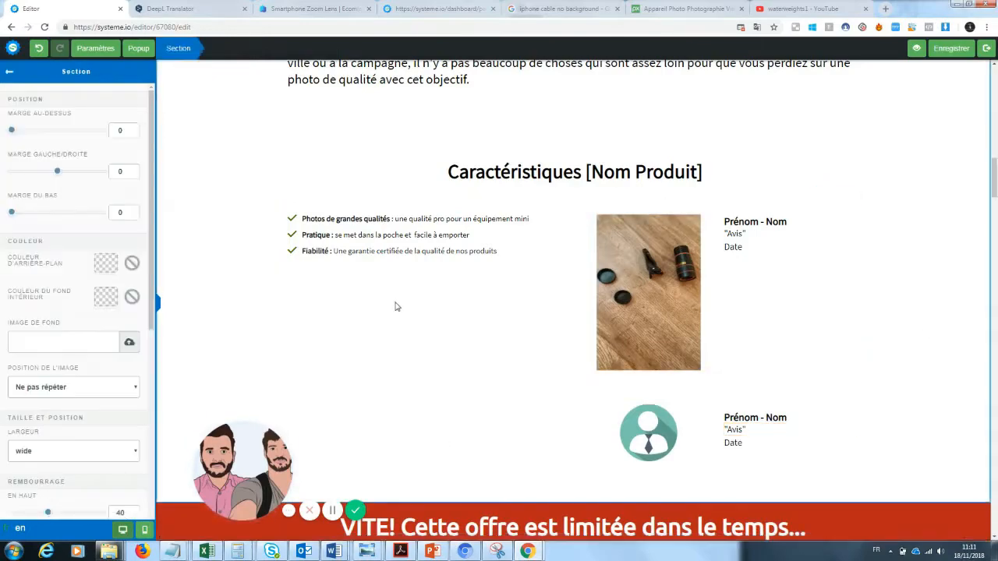
click(9, 75)
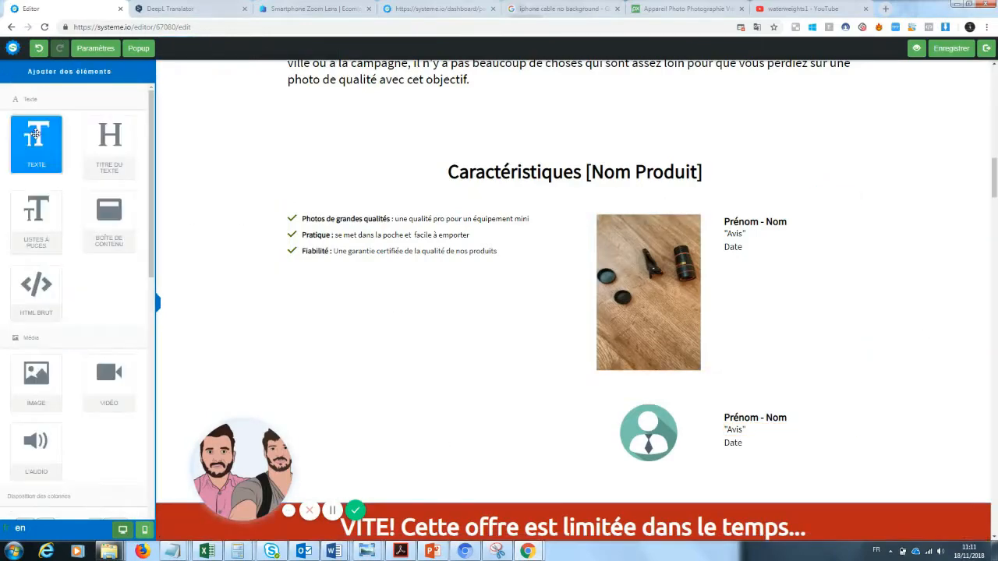
drag(465, 422, 30, 366)
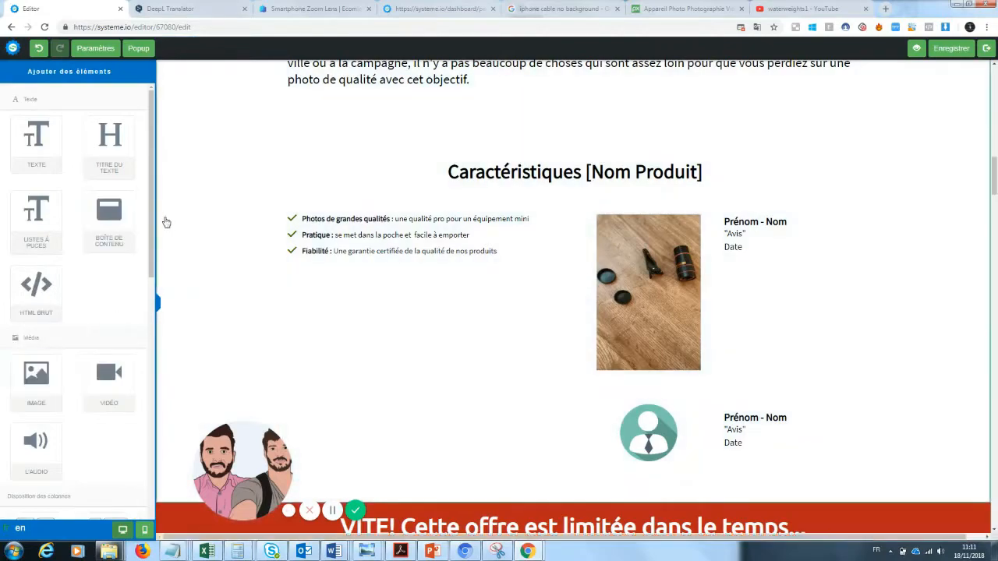
scroll(78, 296, down, 3)
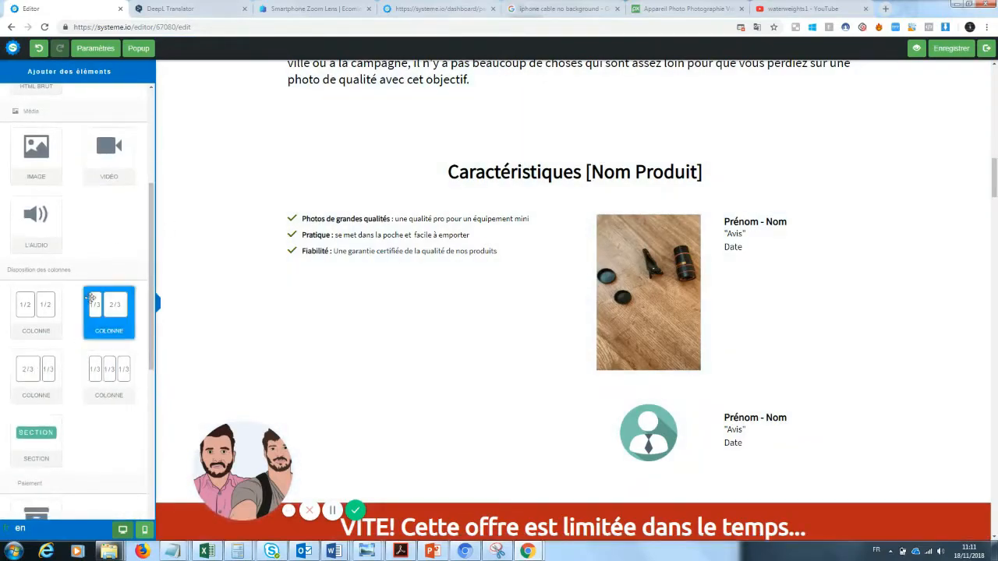
drag(87, 309, 409, 366)
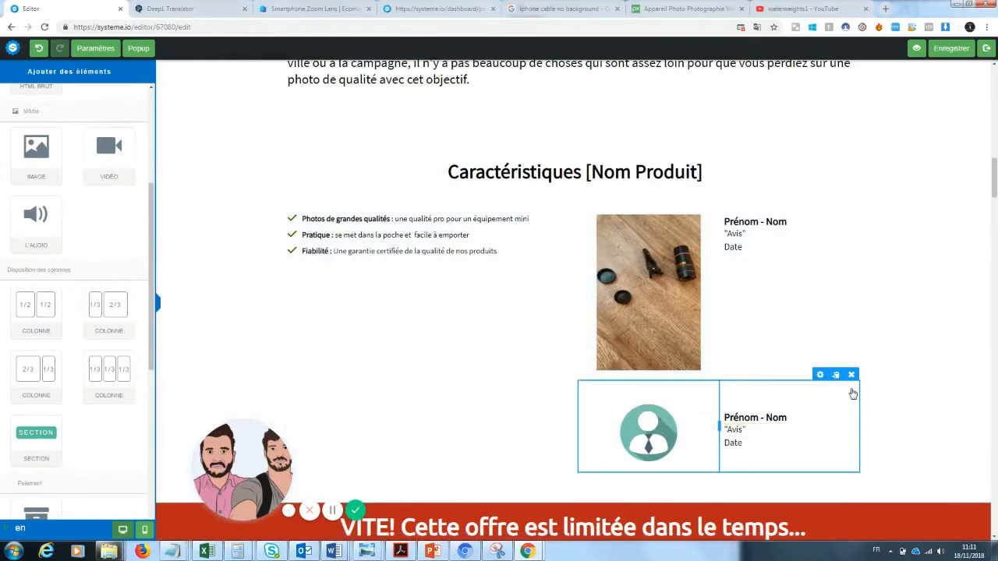
Delete the avatar review row, add a 1/3–2/3 row, and put an image in its left column
click(852, 375)
click(550, 84)
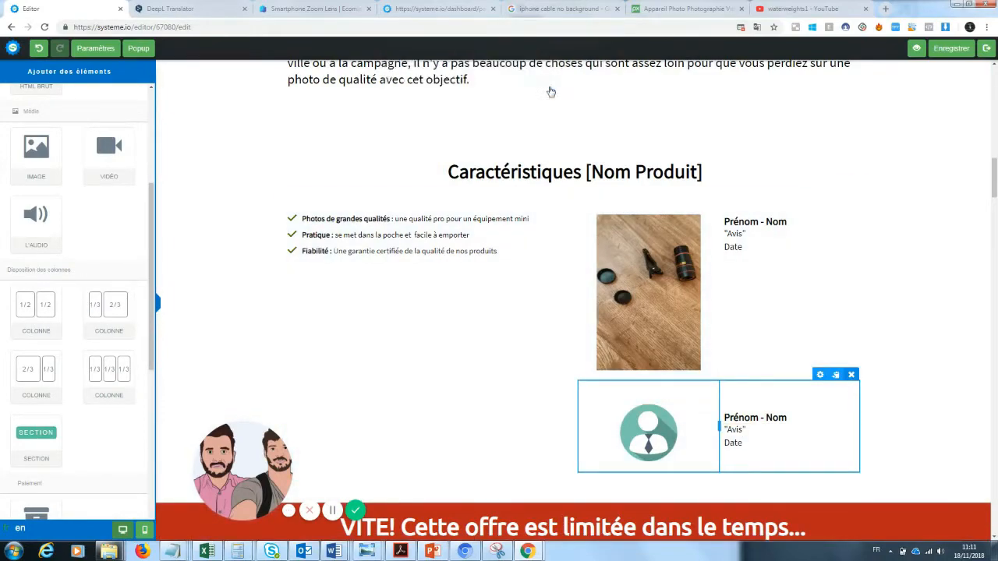
drag(995, 177, 996, 187)
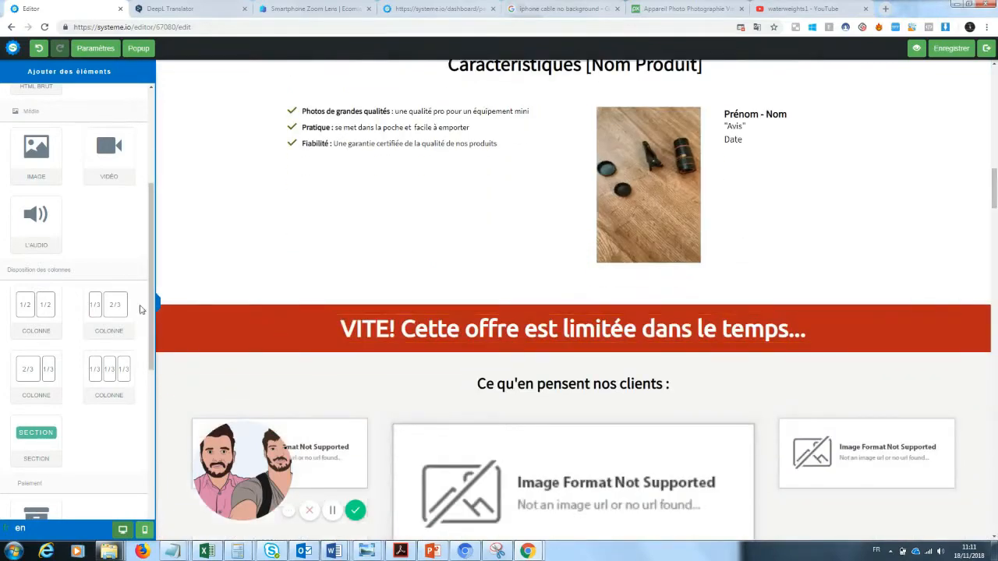
drag(109, 311, 471, 278)
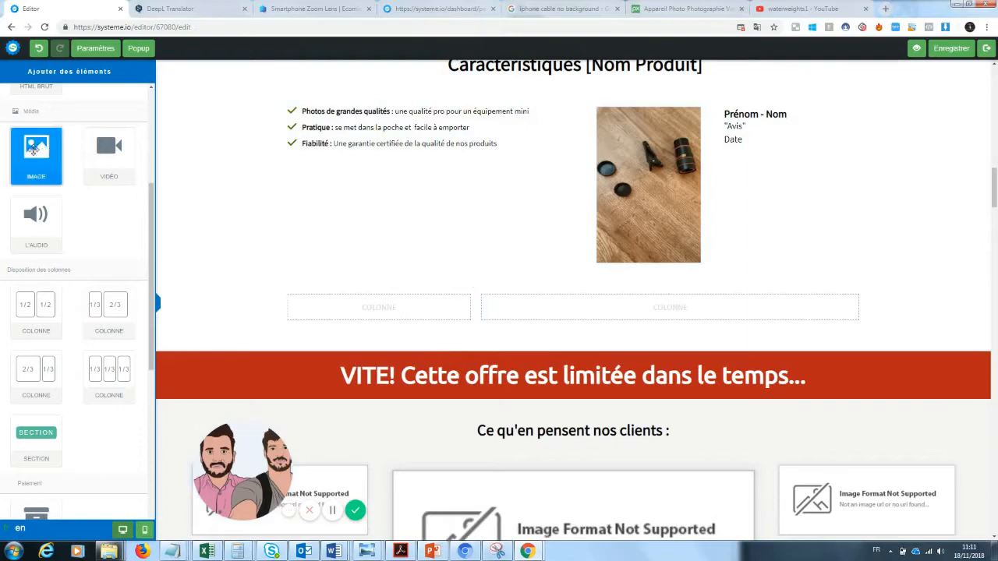
drag(36, 150, 374, 300)
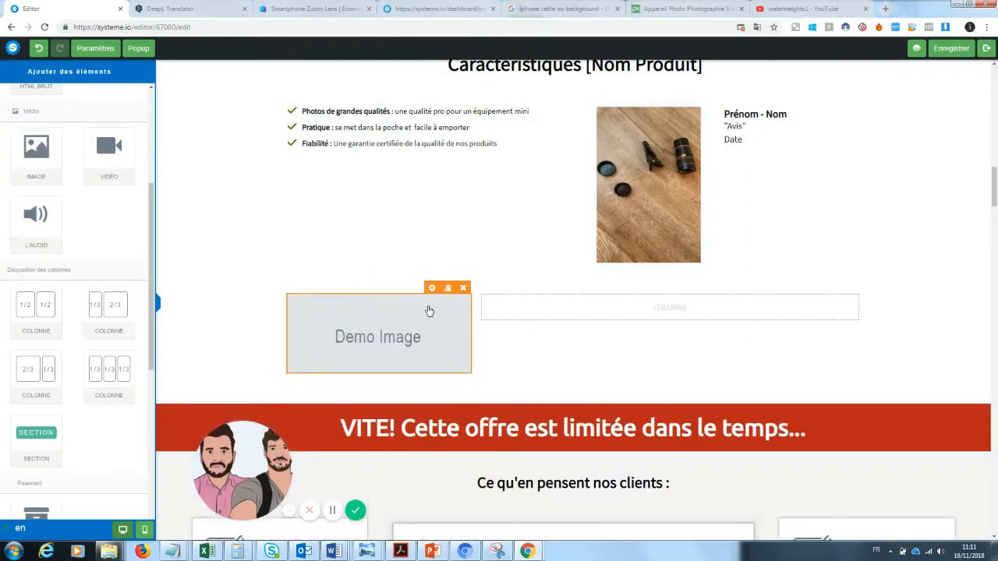
Insert the lens photo on the wooden table into the new left column
click(415, 336)
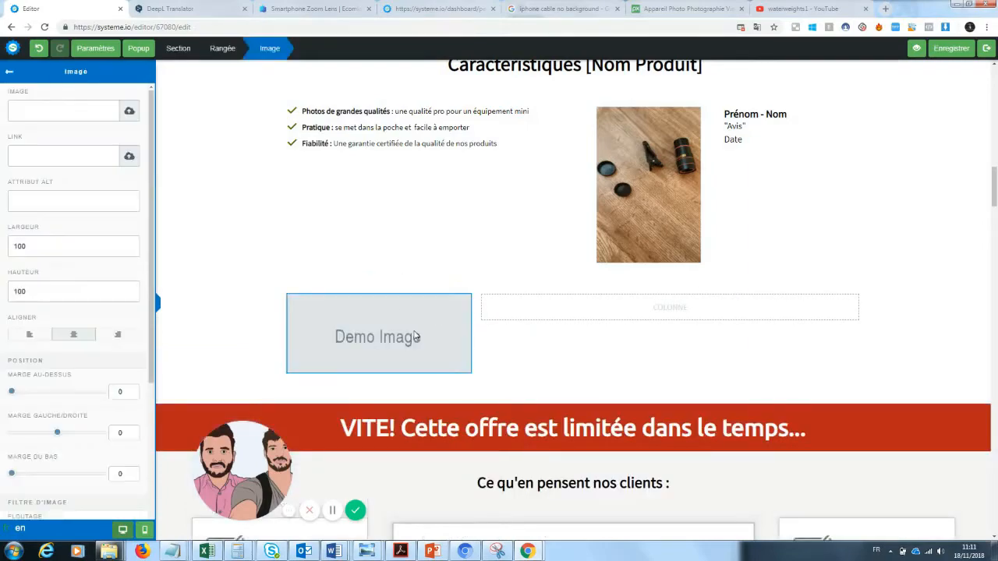
click(128, 110)
click(507, 232)
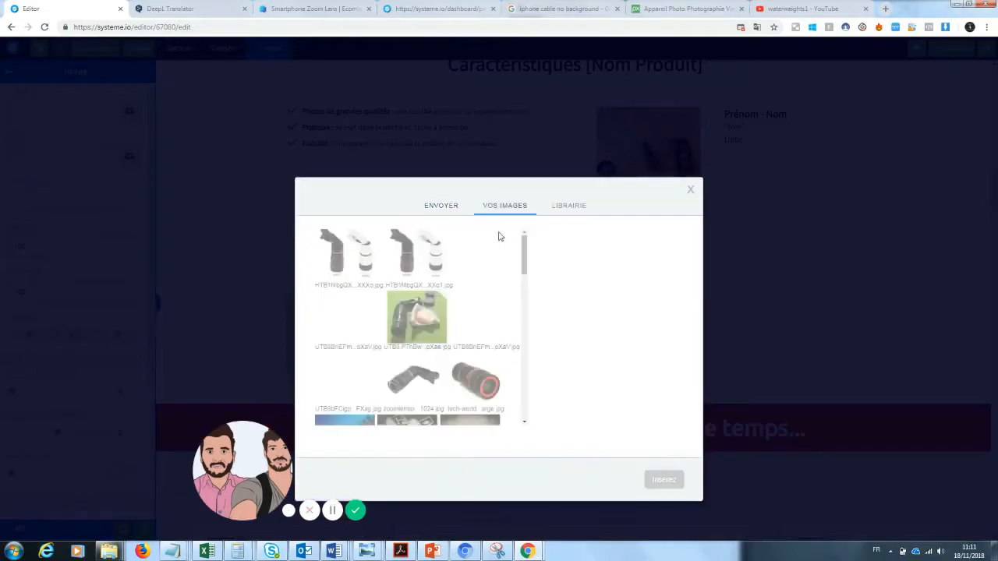
click(475, 311)
click(654, 478)
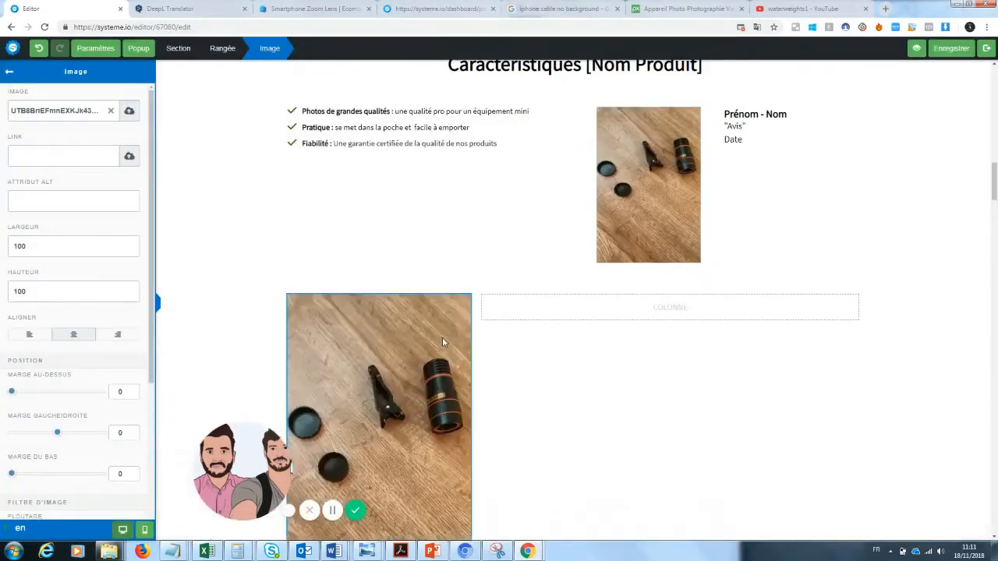
click(421, 372)
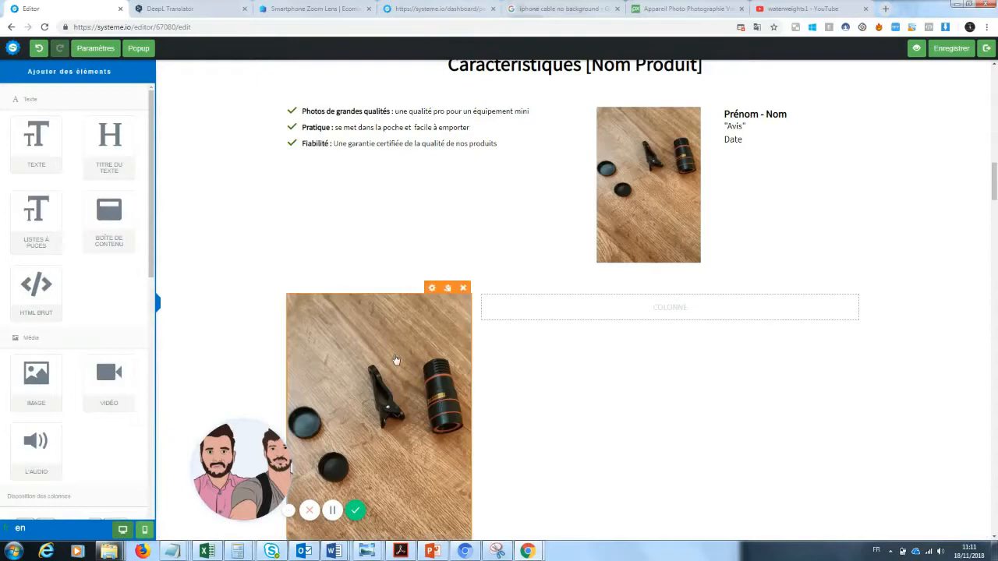
click(395, 361)
Swap that image for the lens photo on the green mat from Vos images
click(111, 112)
click(130, 111)
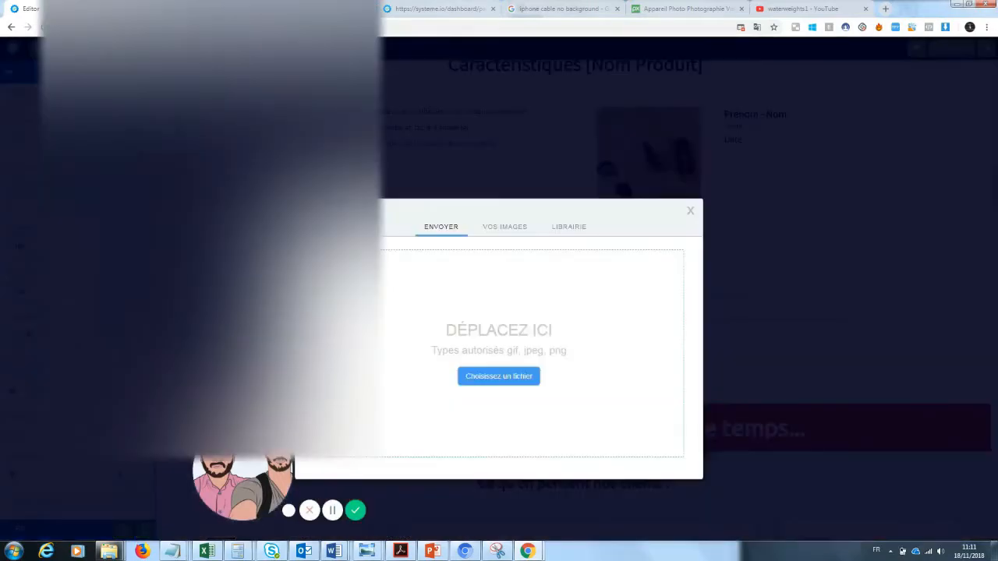
click(523, 377)
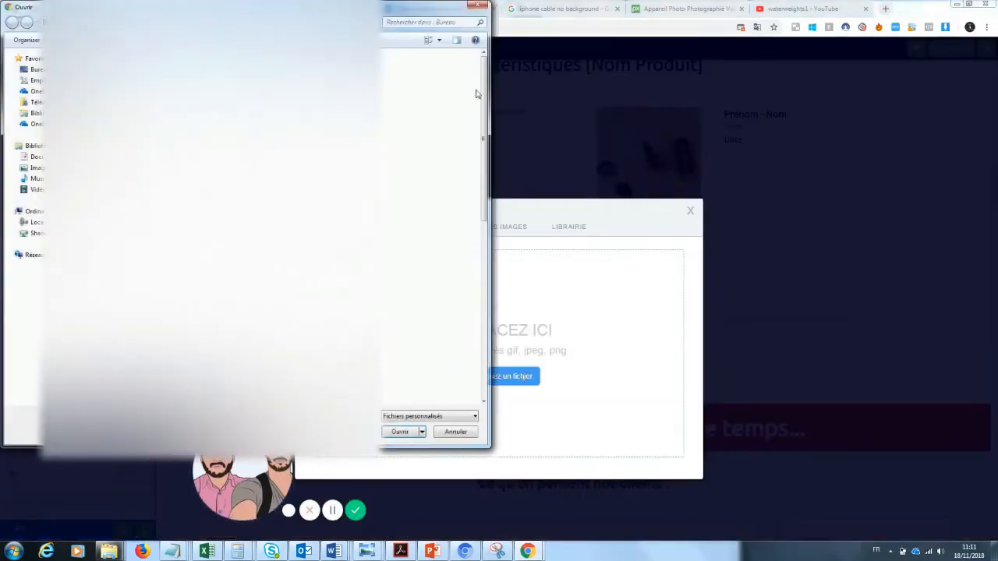
click(478, 7)
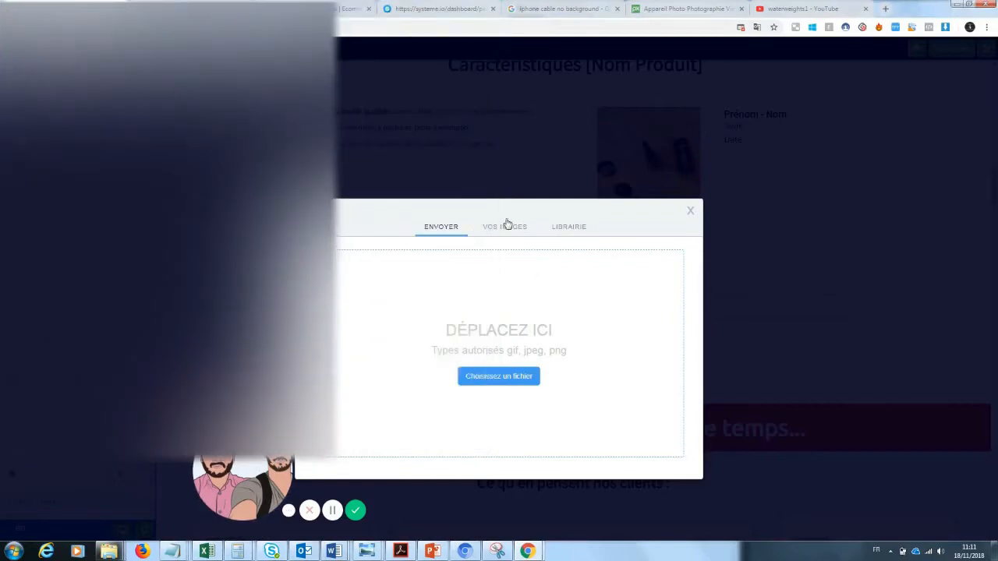
click(506, 225)
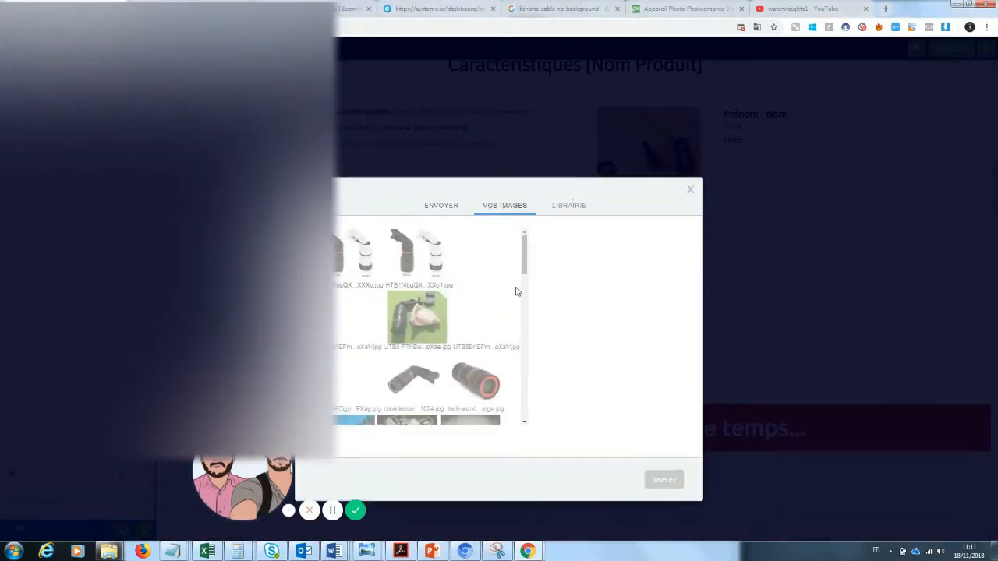
click(434, 318)
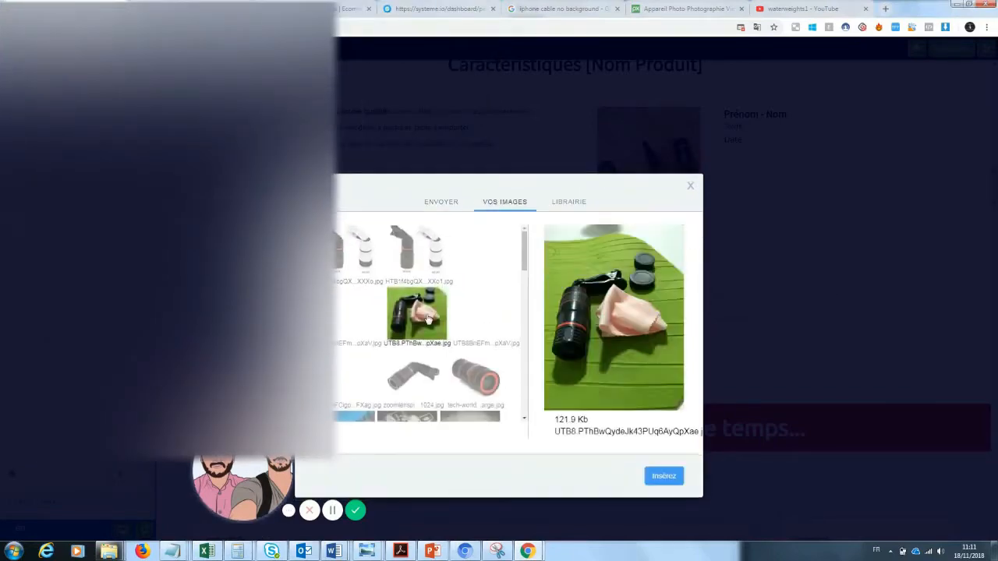
click(658, 476)
click(966, 281)
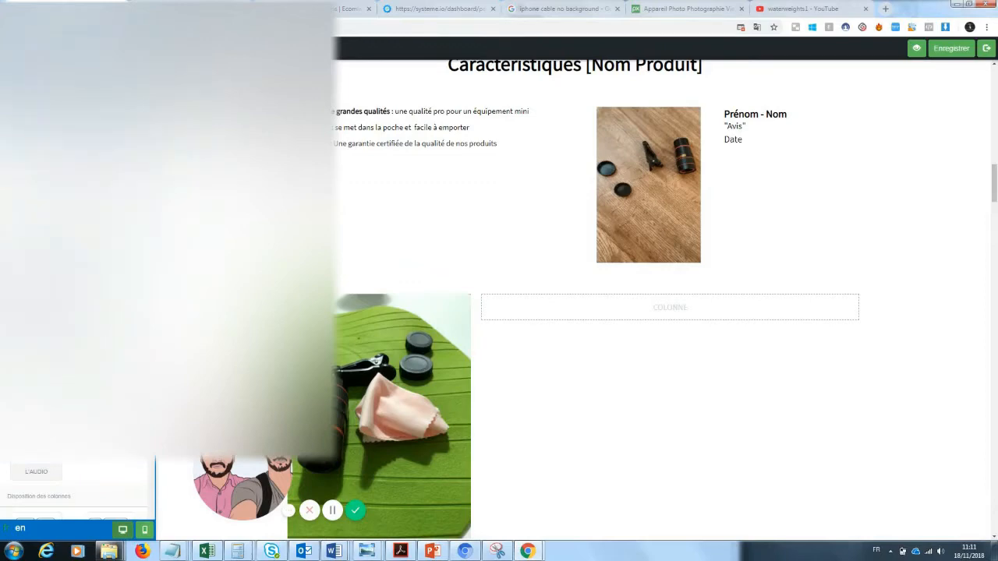
Add a text block to the right column and replace Prénom - Nom with the reviewer's name
drag(47, 132, 641, 309)
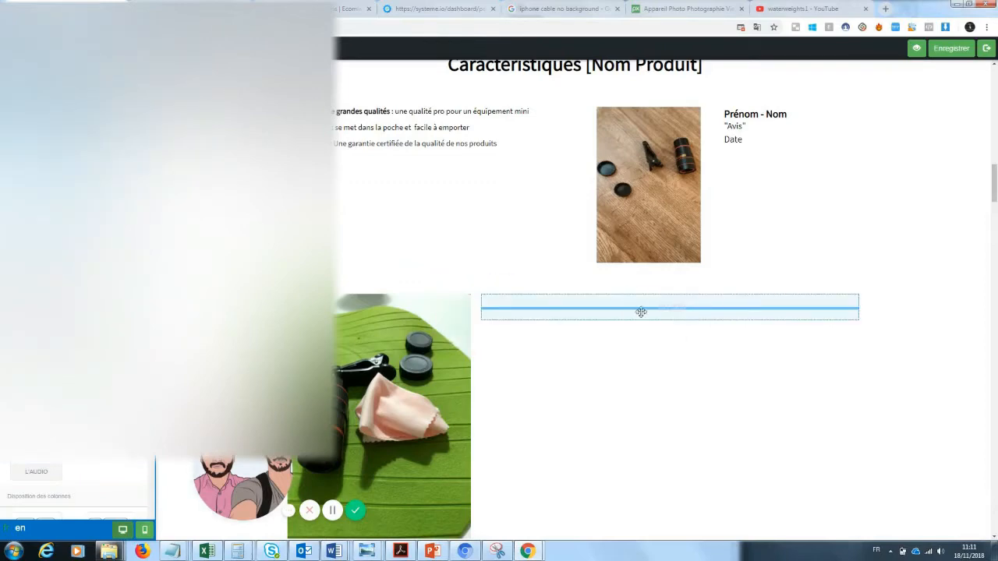
click(757, 130)
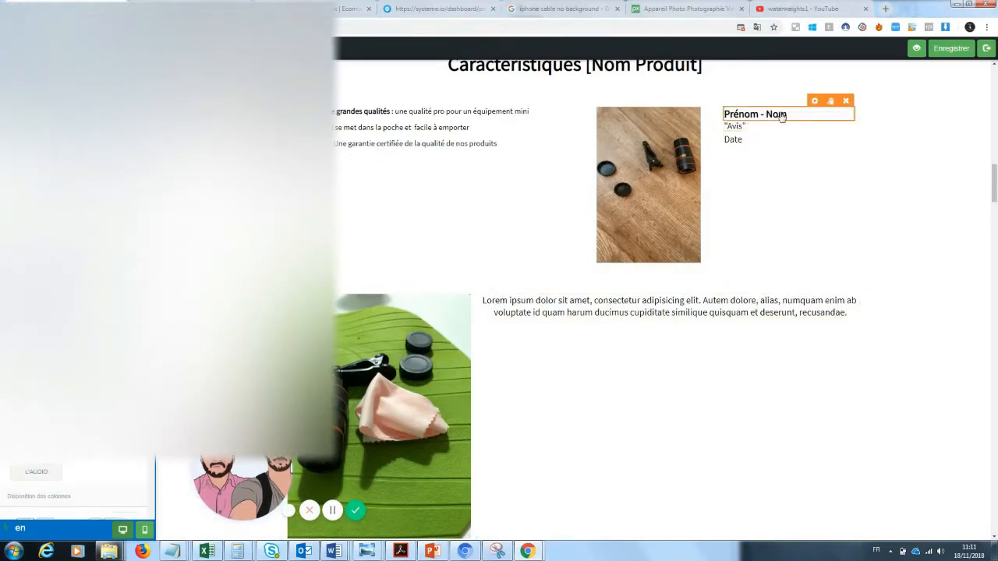
click(784, 115)
drag(786, 115, 653, 125)
text(J)
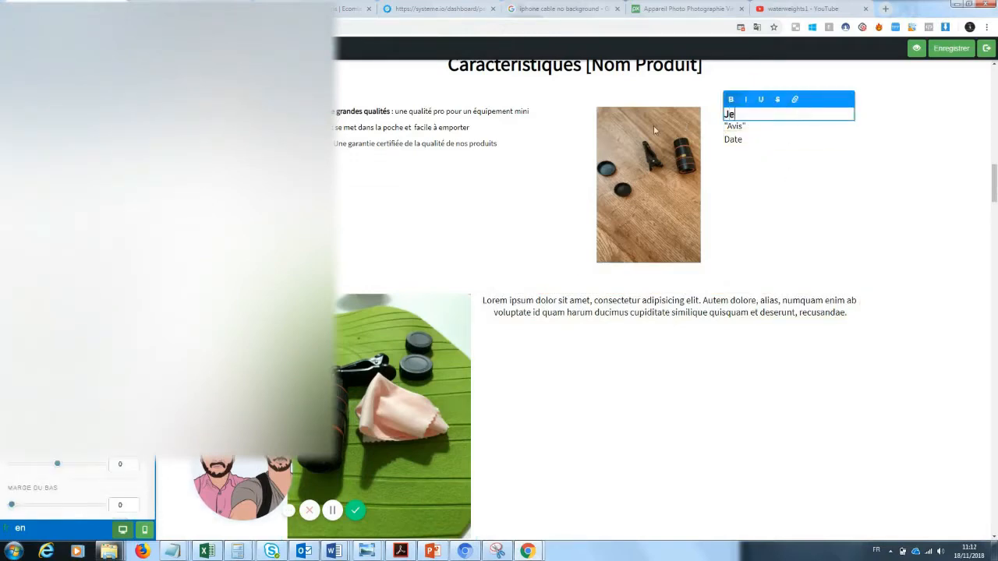
text(acques Durand)
Write the review 'Produit arrivé sans encombre, je suis très satisfait.' and adjust its bottom margin
click(747, 127)
drag(747, 127, 724, 130)
text(Produit arrivé sans e)
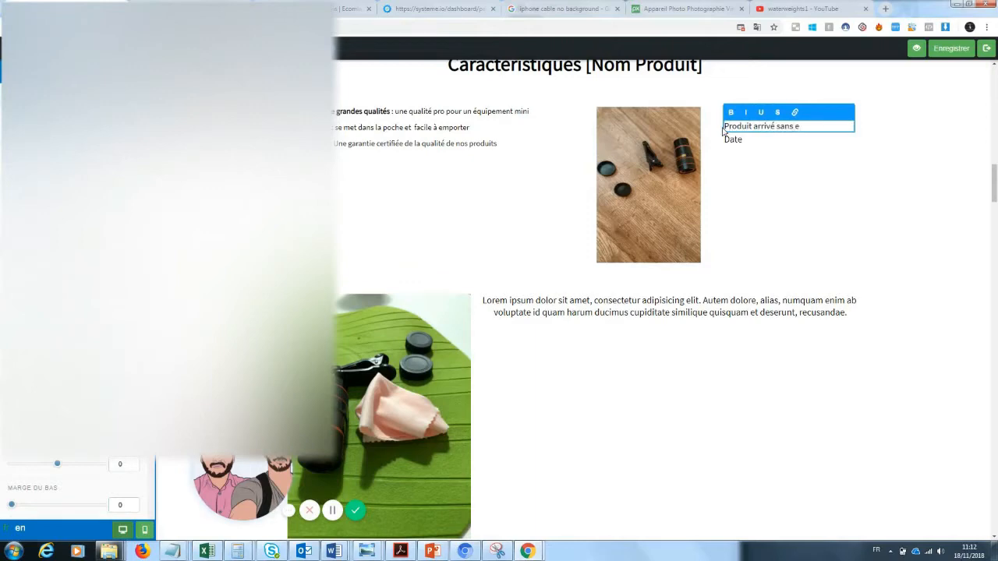
text(mcombre, je suis très satisfait.)
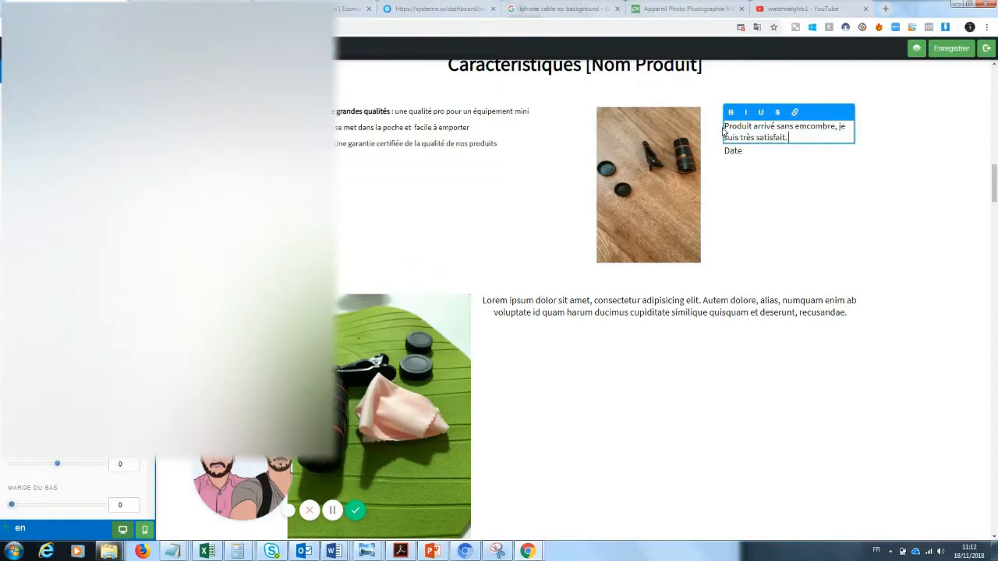
click(749, 175)
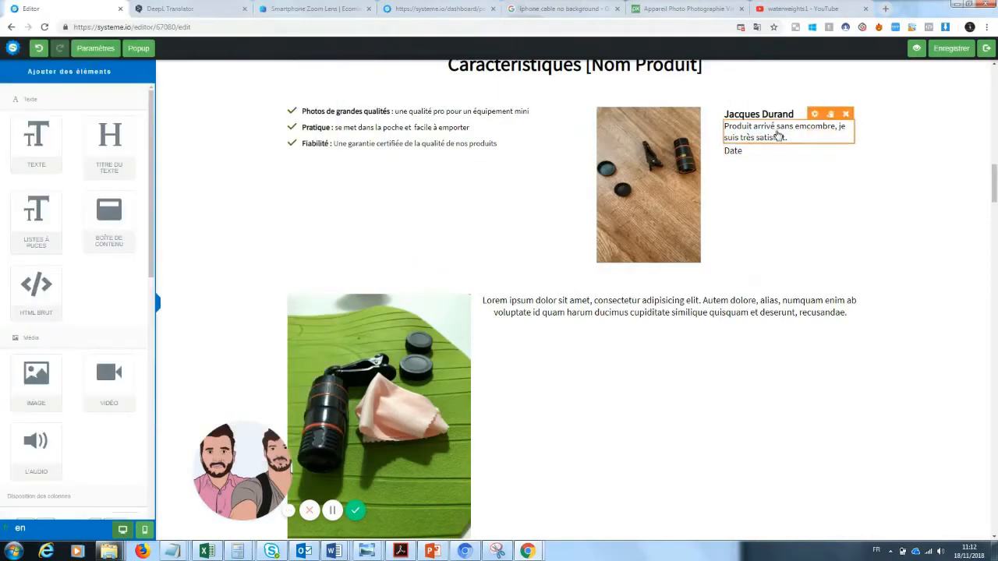
click(778, 136)
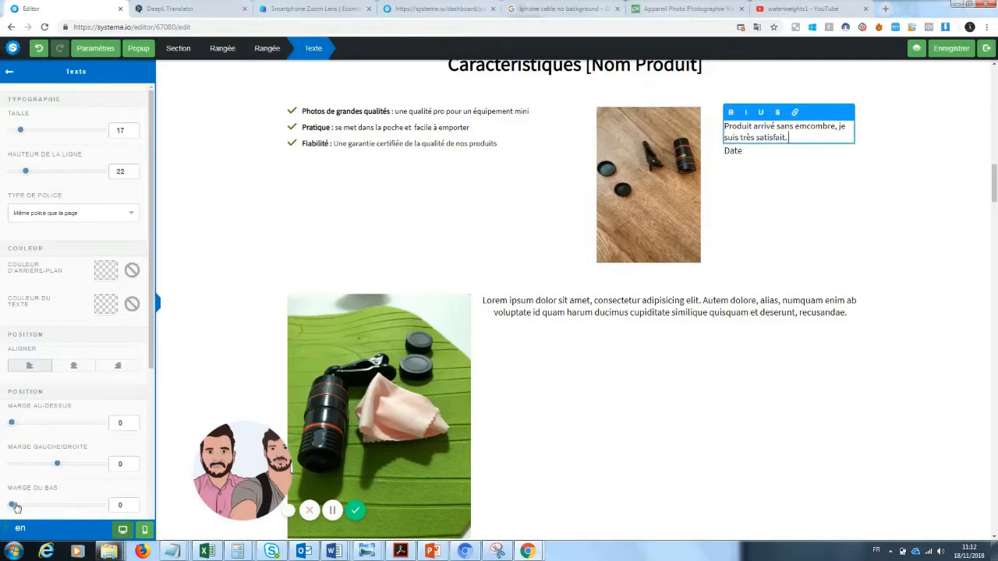
drag(23, 507, 28, 507)
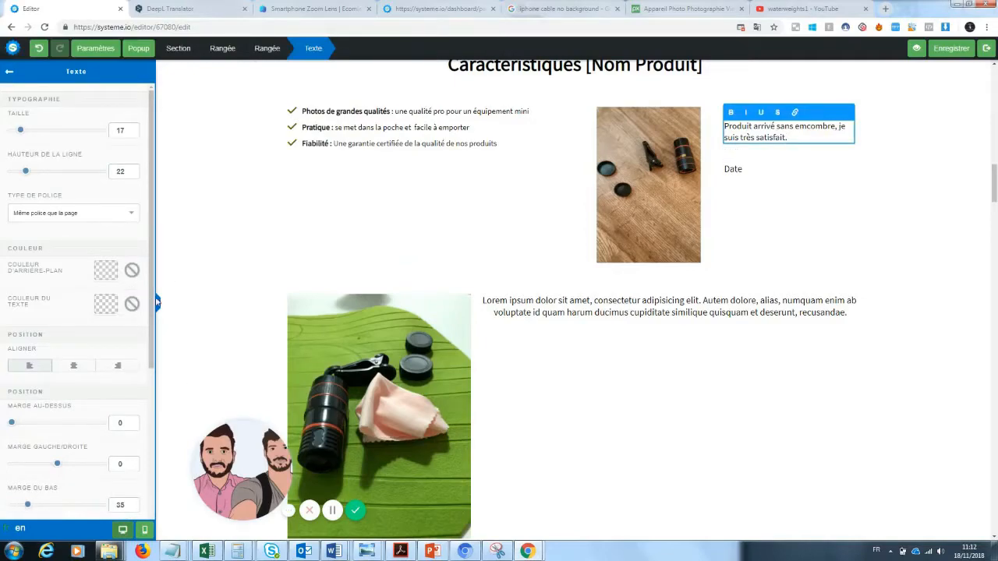
scroll(151, 339, down, 1)
scroll(150, 340, down, 1)
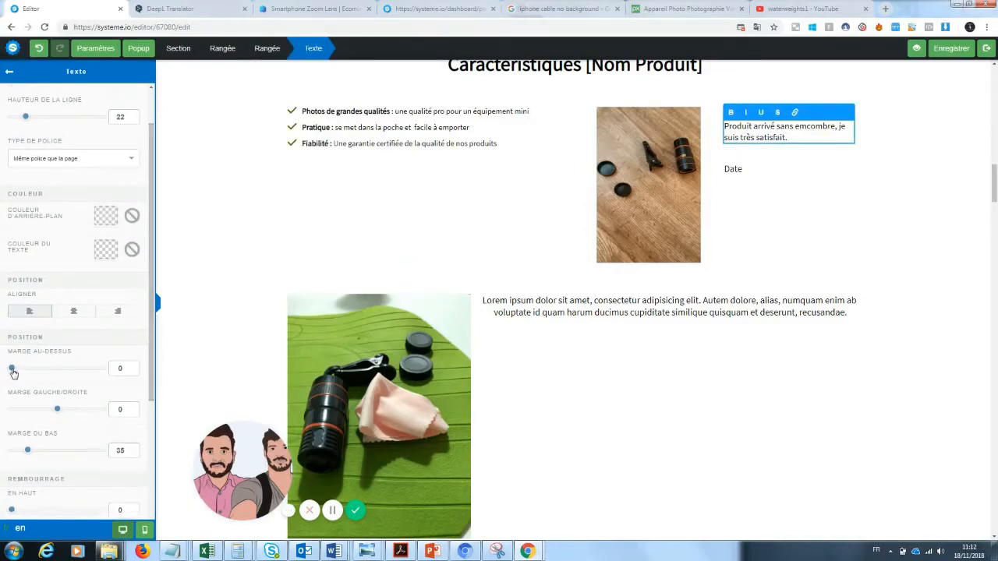
drag(14, 371, 20, 373)
click(852, 200)
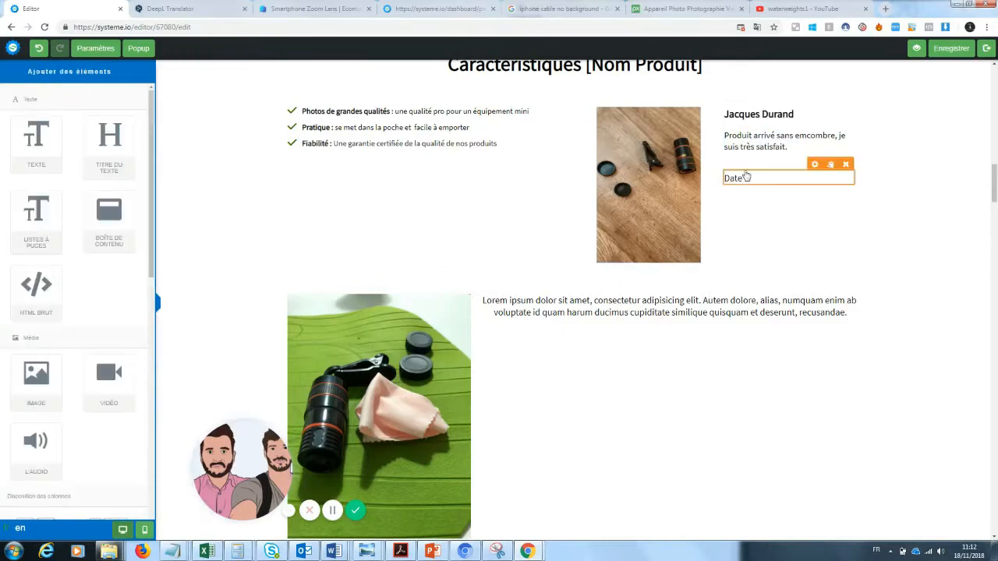
Replace the Date placeholder with '12 juin 2018'
click(746, 180)
drag(746, 179, 712, 185)
key(BackSpace)
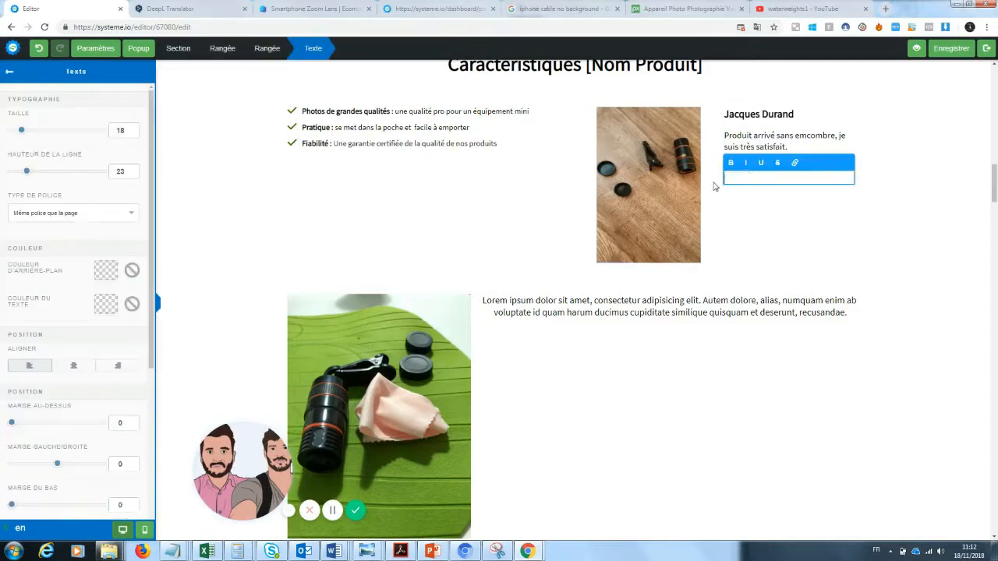
click(771, 206)
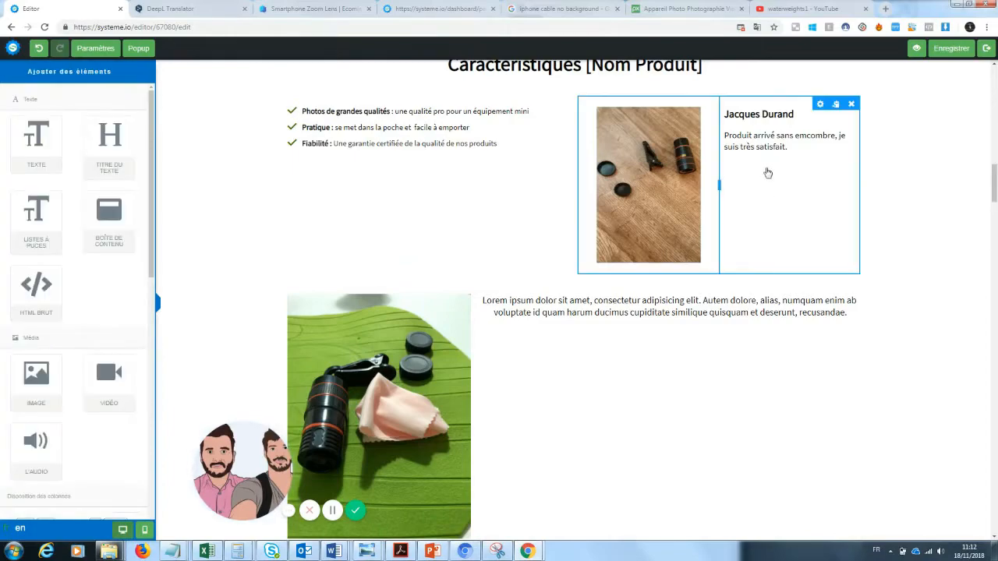
click(760, 184)
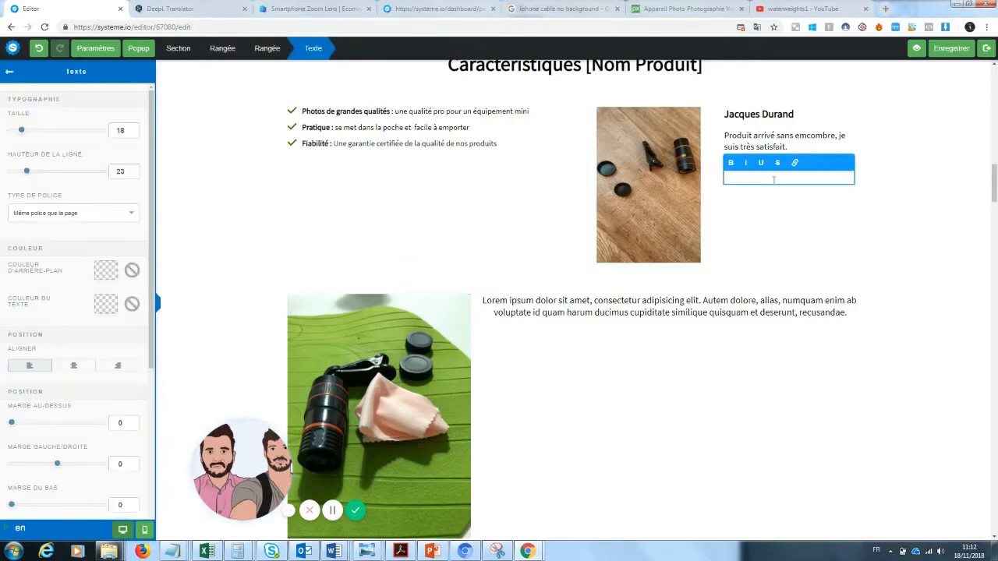
text(12 juin 208)
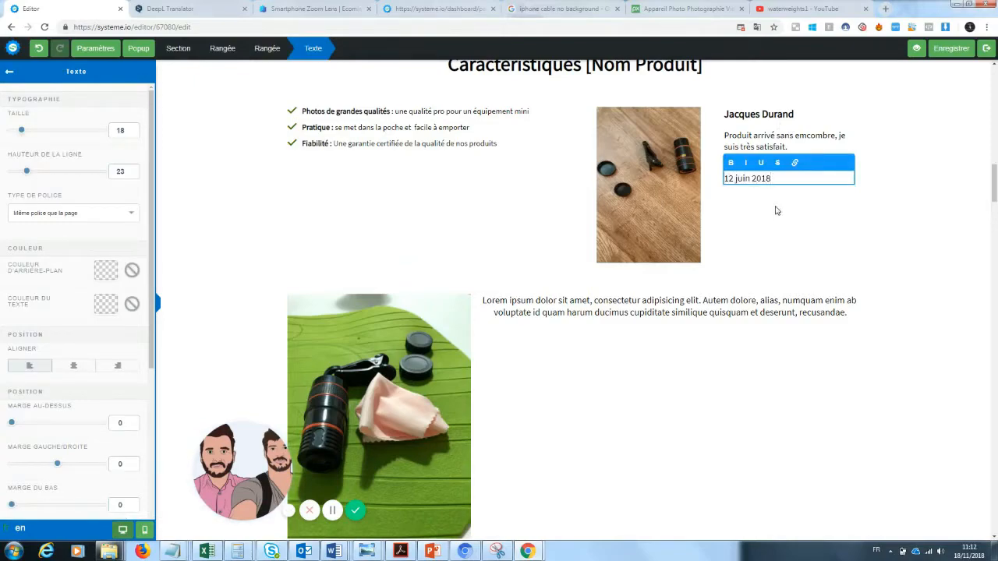
click(776, 210)
scroll(959, 205, up, 3)
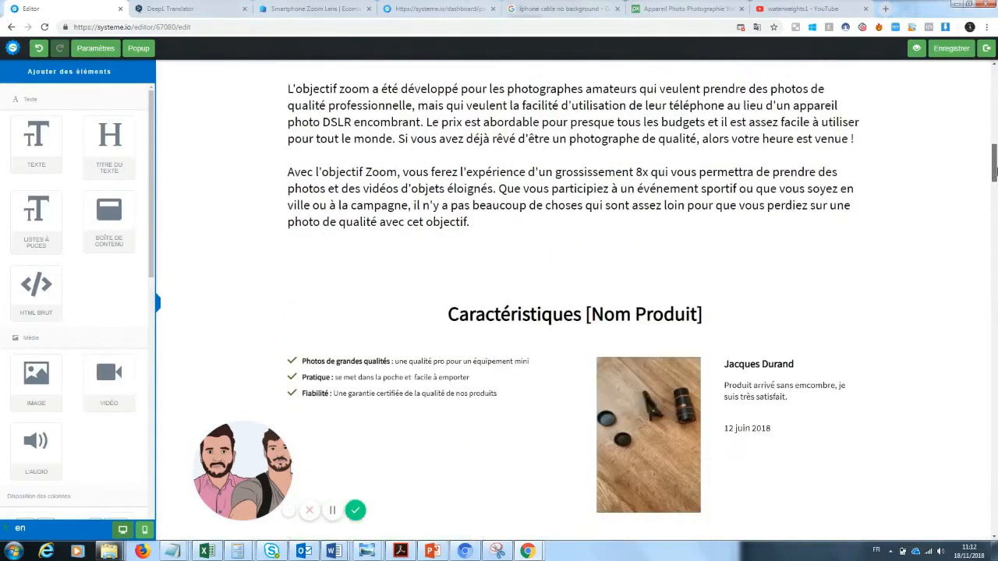
Retitle the heading 'Pourquoi notre zoom Photo va changer votre manière de prendre des photos ?'
scroll(571, 270, down, 1)
click(570, 268)
drag(711, 260, 435, 251)
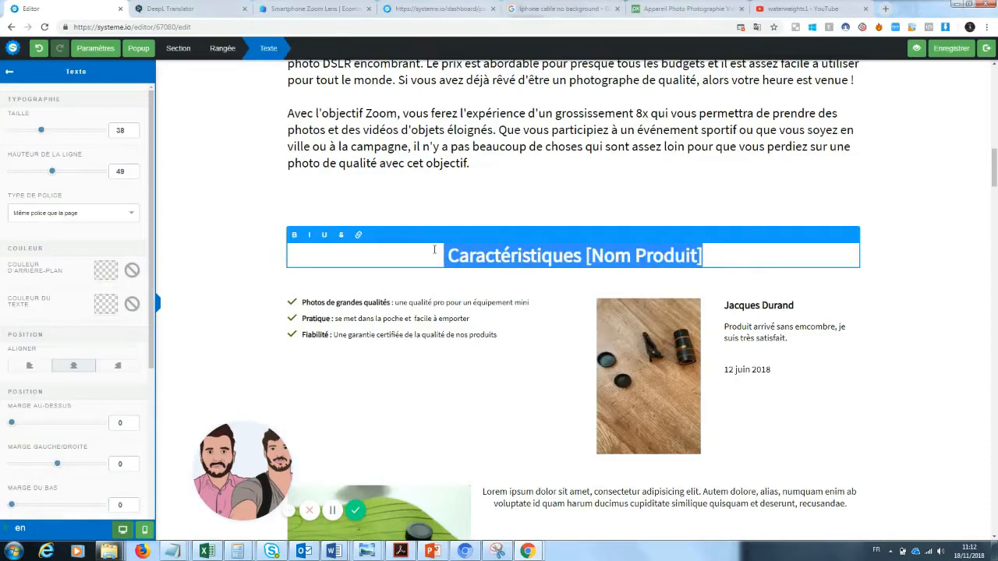
text(Pourquoi le)
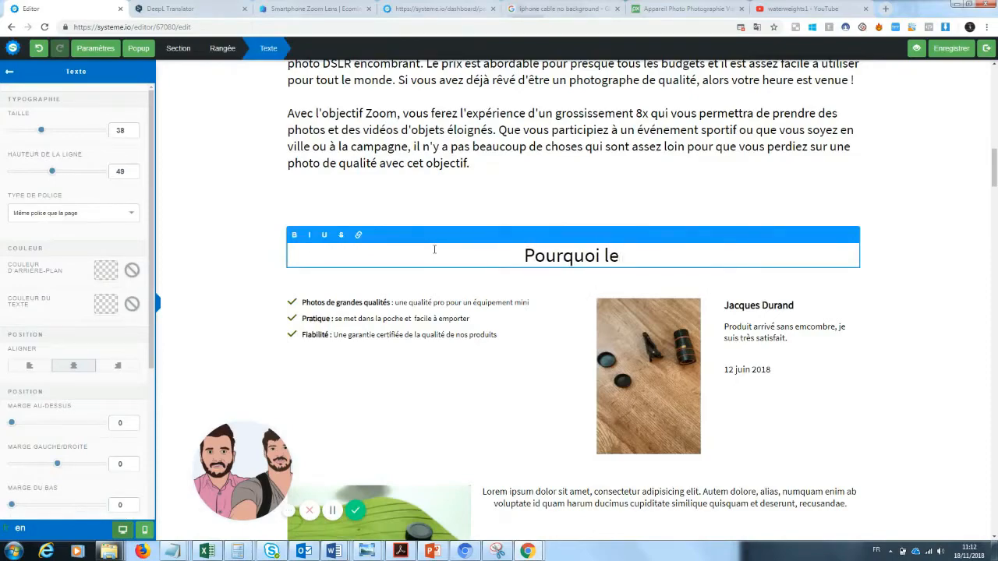
key(BackSpace)
key(BackSpace)
text(le zoom)
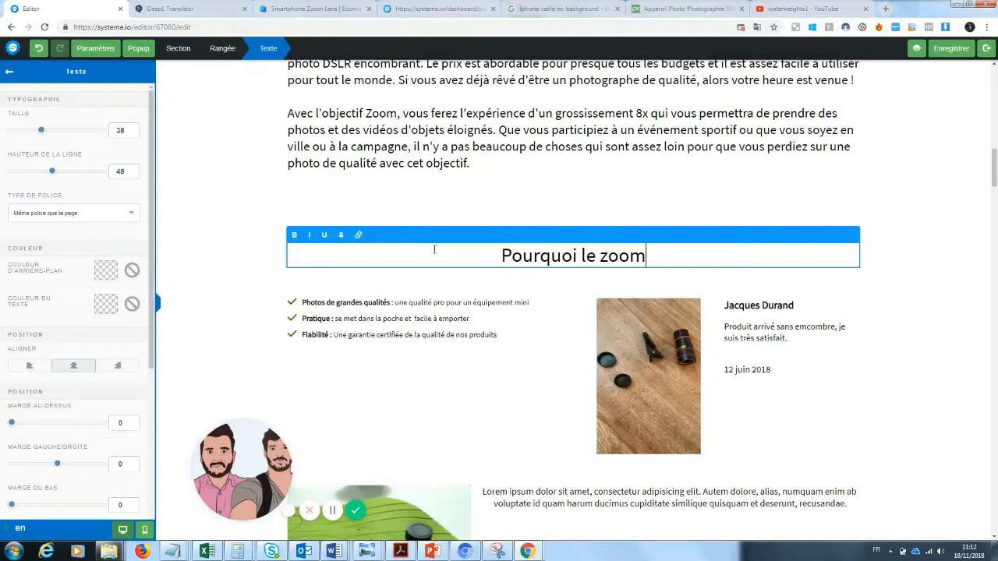
key(BackSpace)
key(BackSpace)
key(BackSpace)
key(BackSpace)
key(BackSpace)
key(BackSpace)
key(BackSpace)
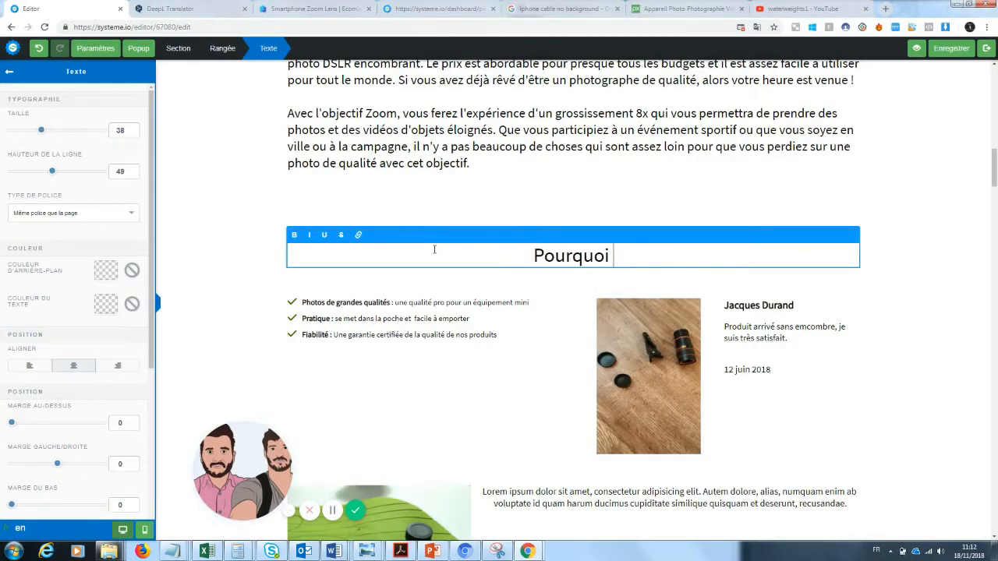
text(notre zoom )
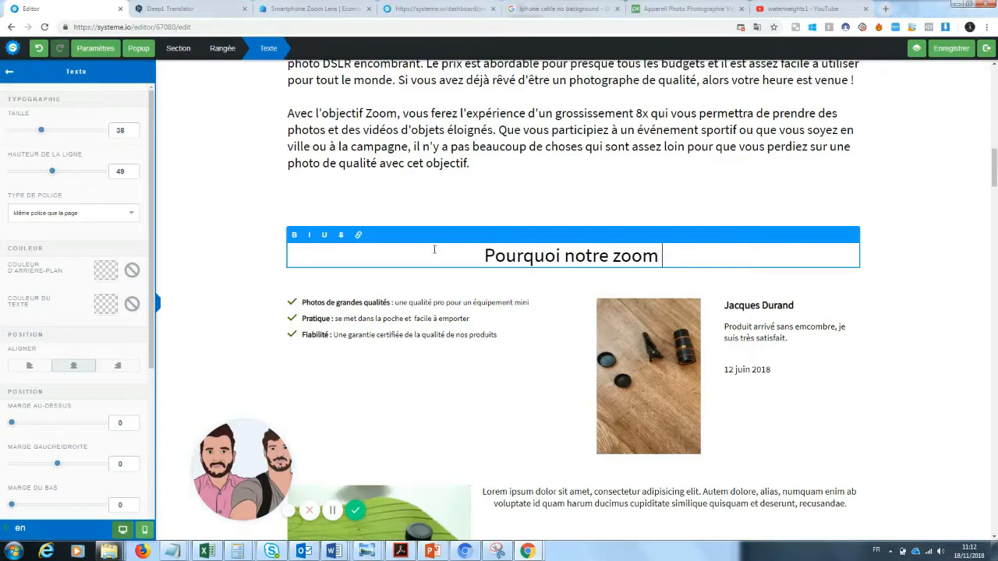
text(Photo va )
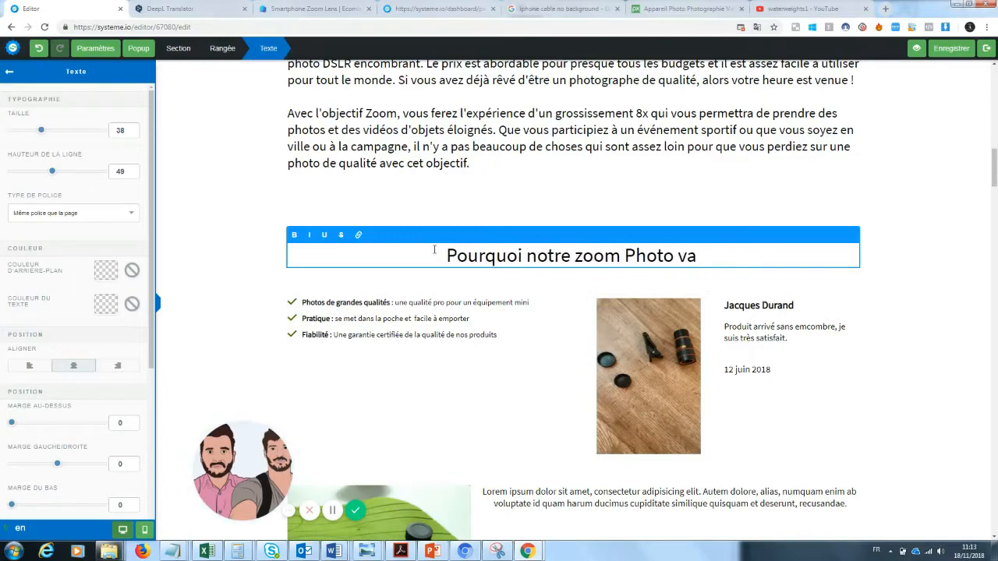
text(cha)
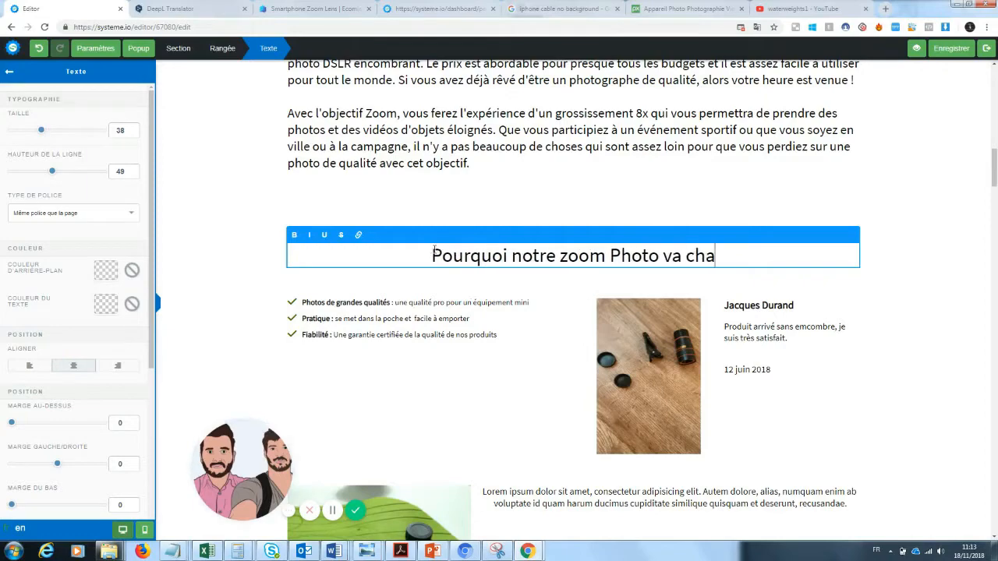
text(nger votre man)
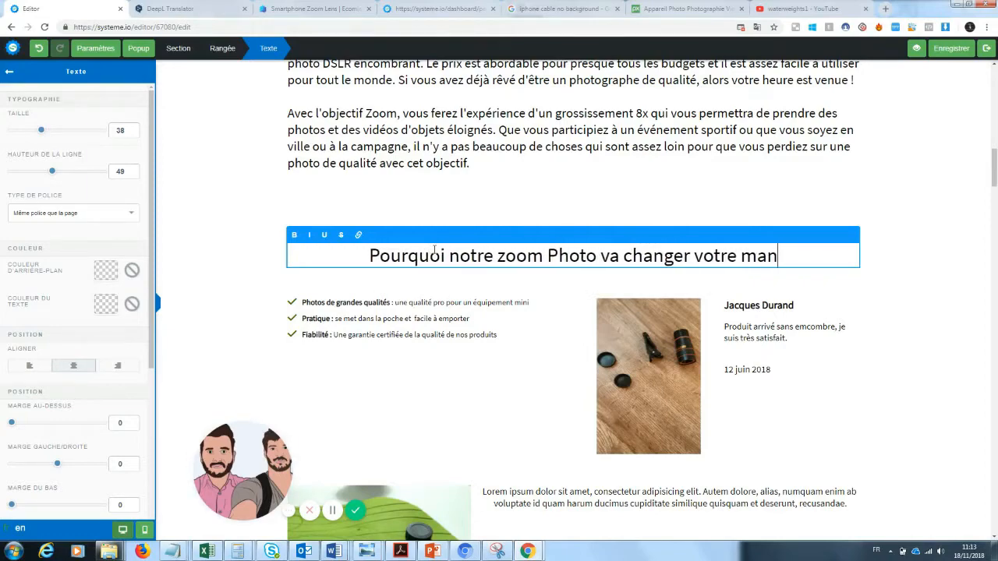
text(ière de prendre)
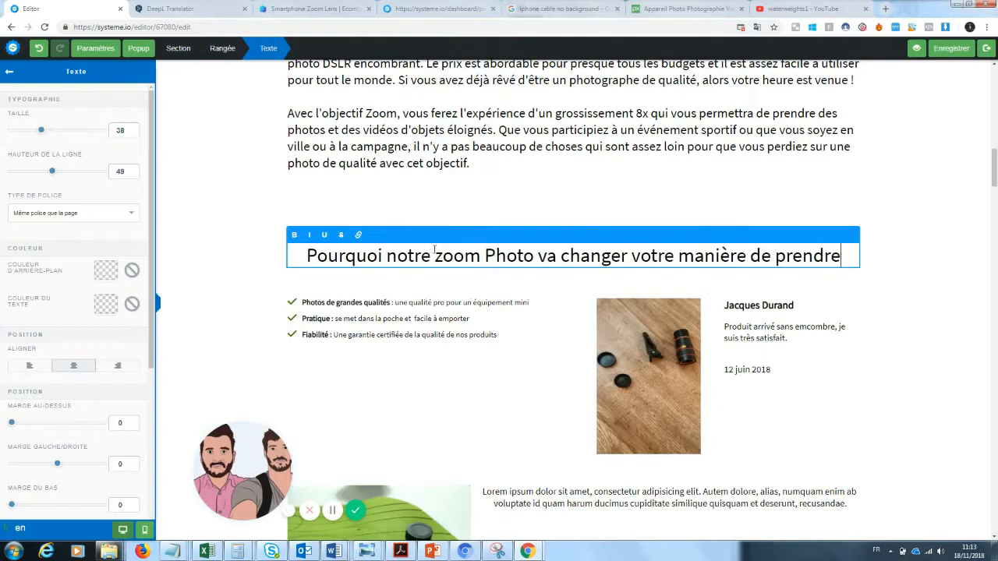
text( de sphotos ?)
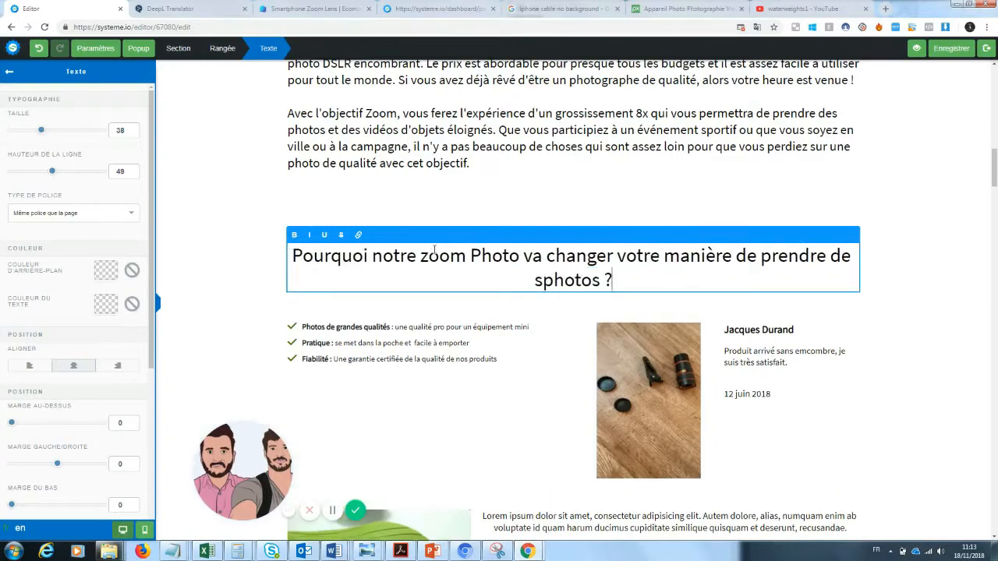
click(542, 283)
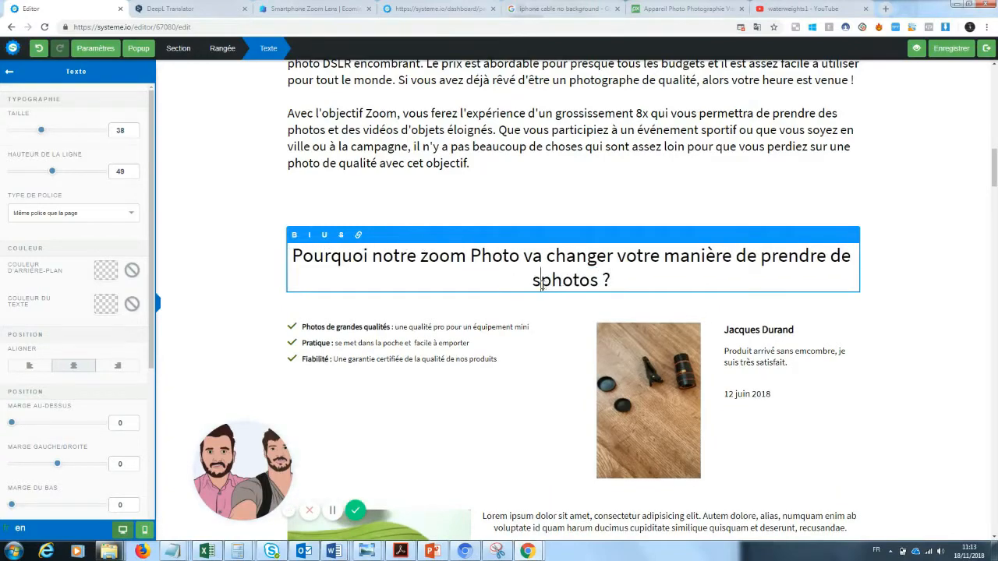
key(BackSpace)
key(BackSpace)
text(s)
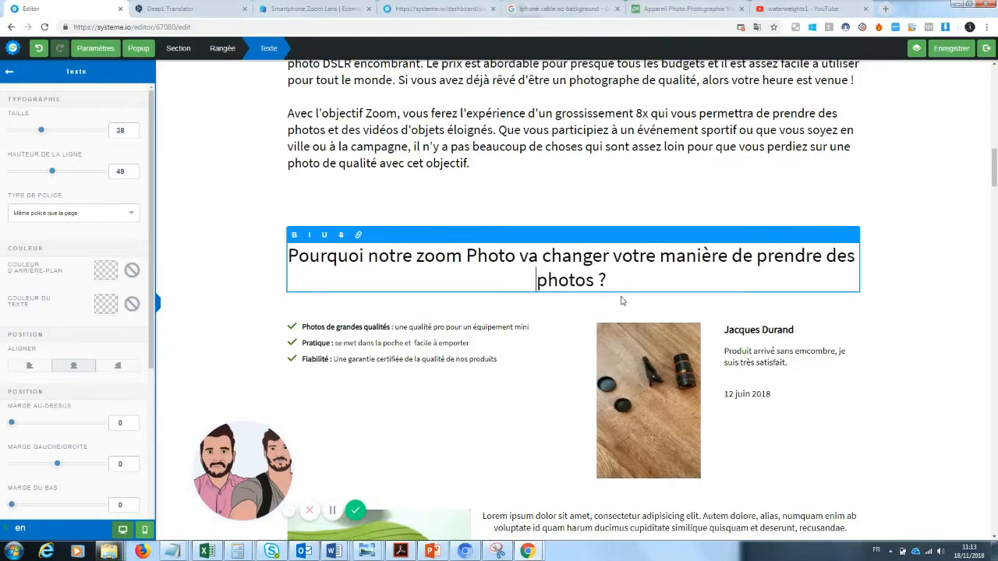
Try a line break before 'votre' in the heading, then remove it again
drag(628, 284, 274, 270)
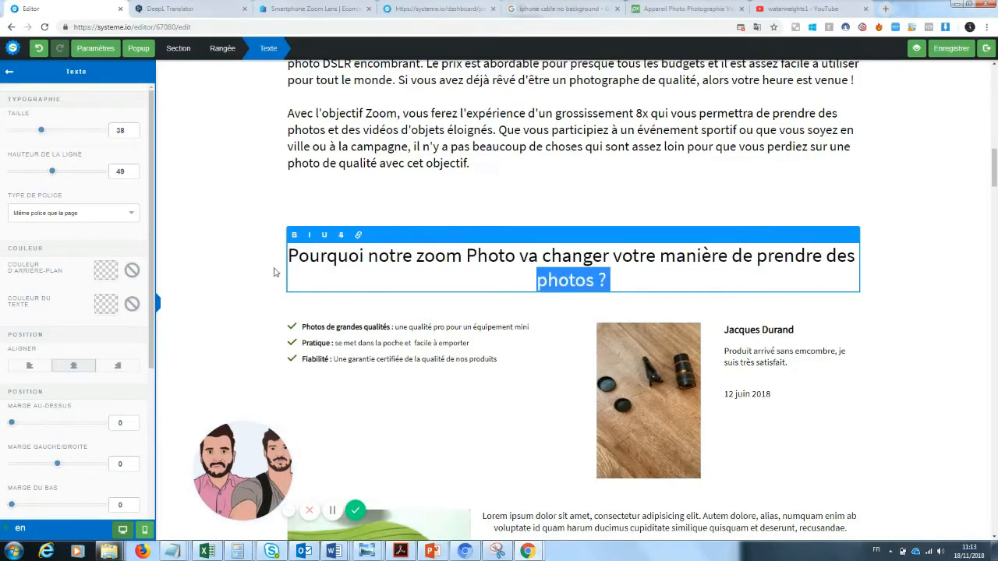
click(616, 281)
click(615, 279)
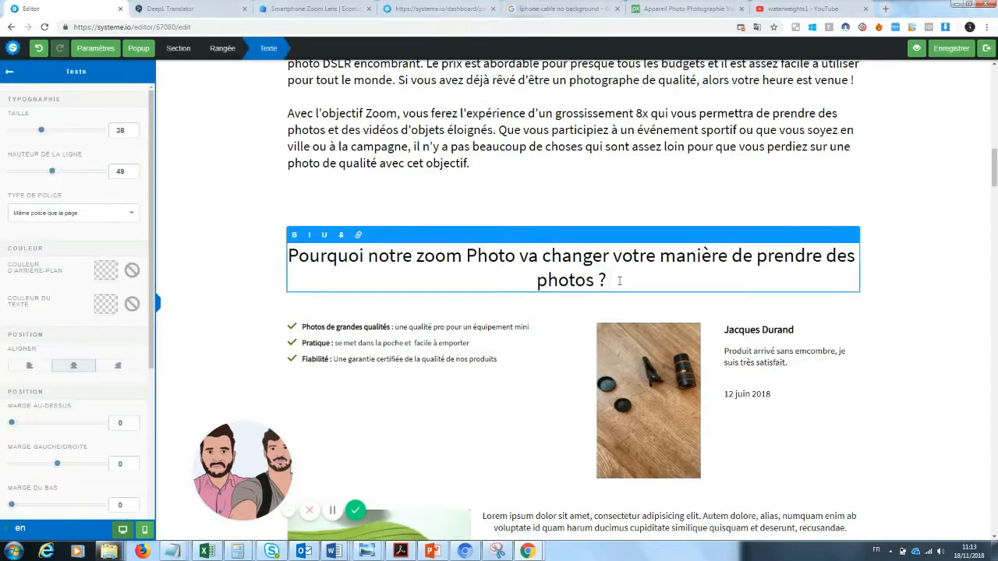
key(Return)
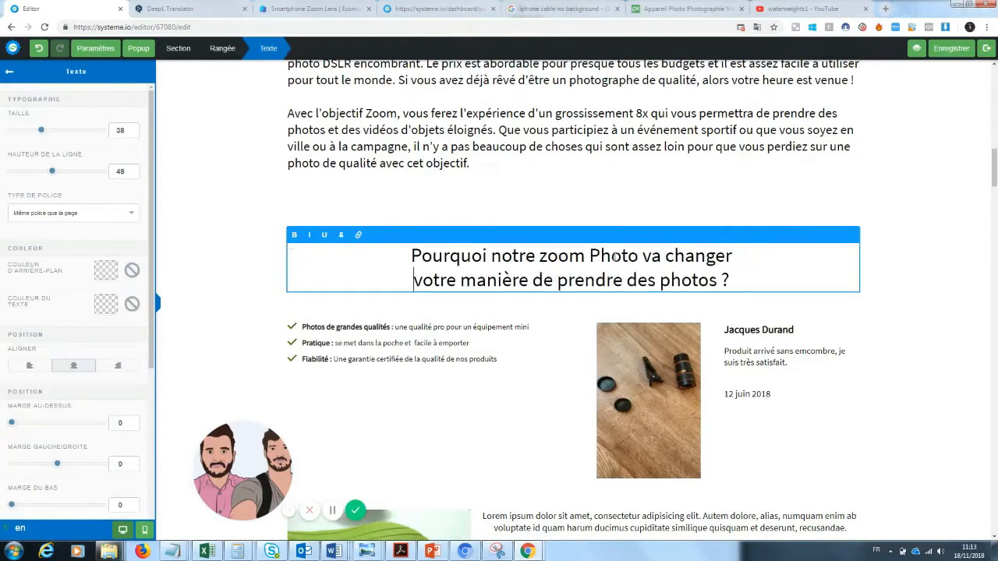
click(874, 287)
click(734, 278)
drag(736, 280, 396, 257)
click(417, 281)
key(BackSpace)
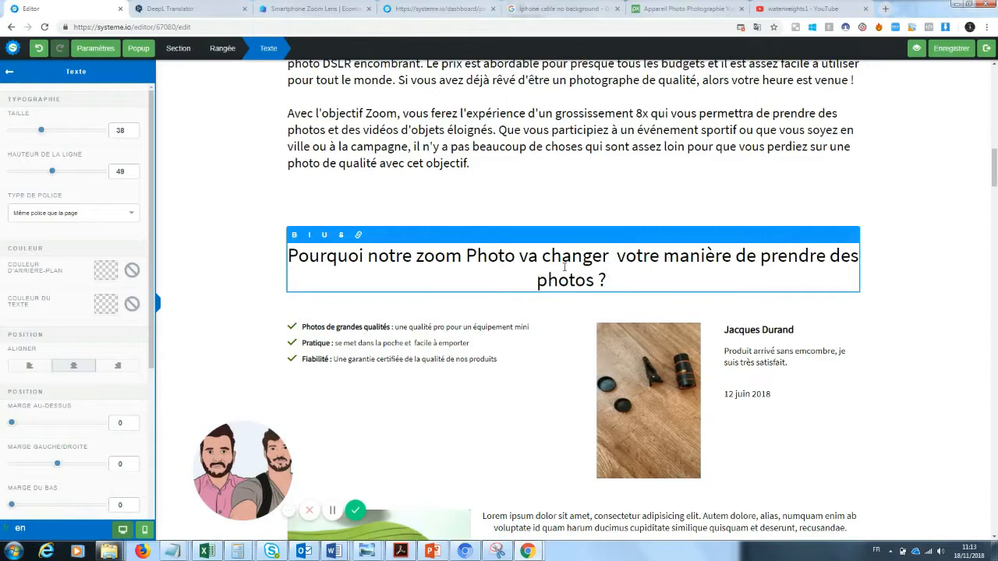
Underline the word 'changer' in the heading
drag(607, 256, 515, 256)
drag(610, 258, 546, 264)
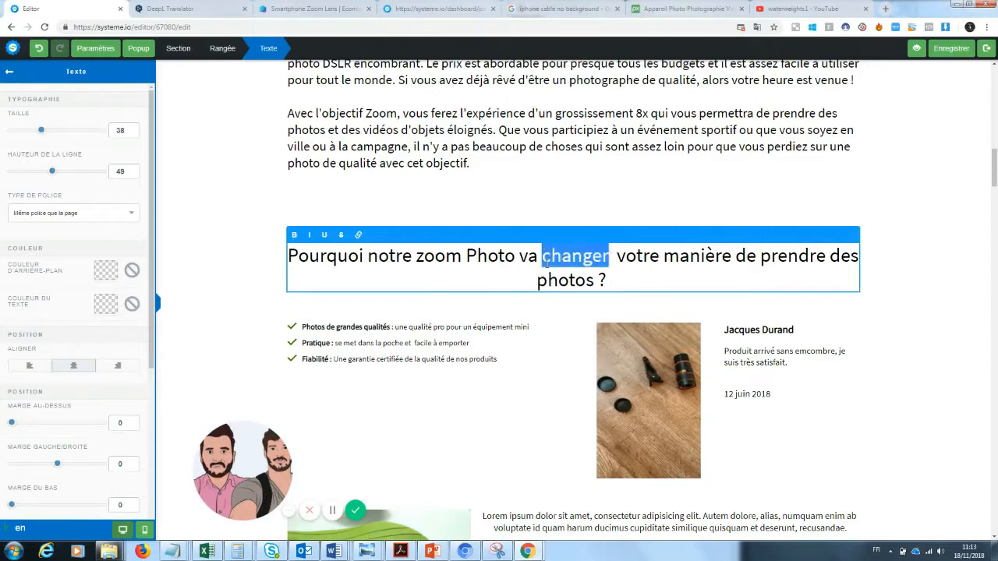
click(324, 237)
Scroll down the editor, then switch to the Ecomlad 'Smartphone Zoom Lens' product page
click(883, 167)
scroll(882, 149, down, 5)
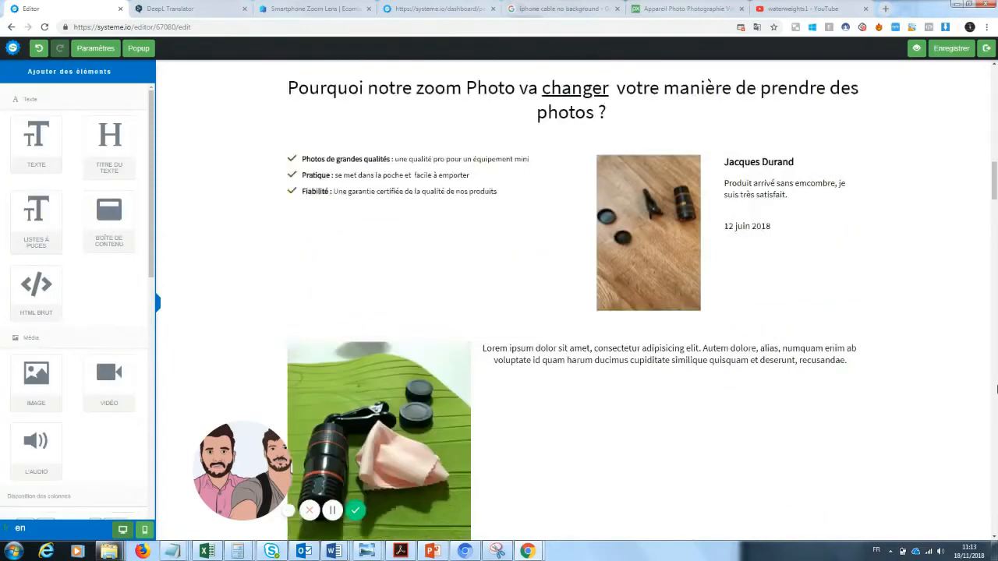
mouse_move(996, 185)
mouse_down()
mouse_move(996, 73)
mouse_move(993, 177)
mouse_up()
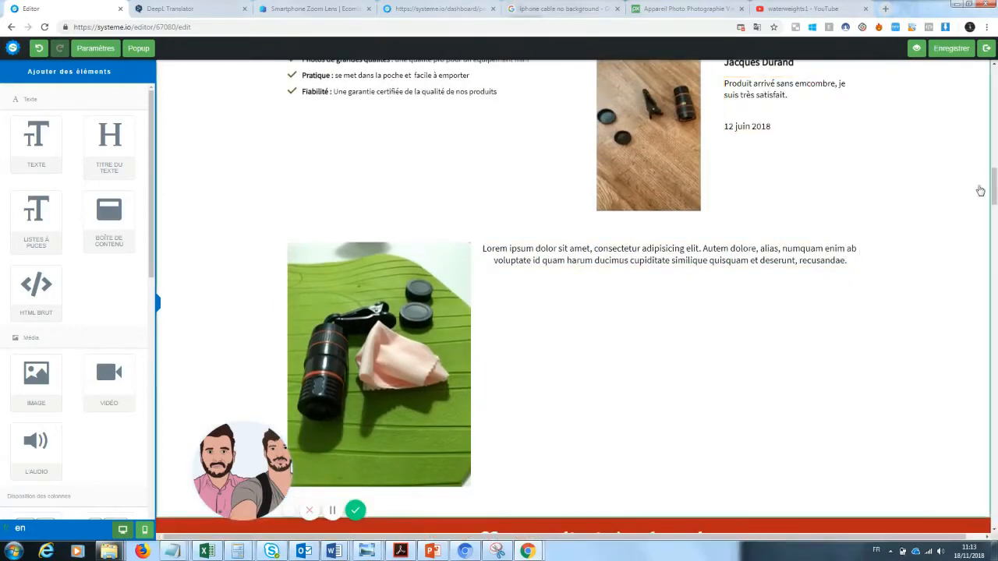
scroll(980, 191, down, 5)
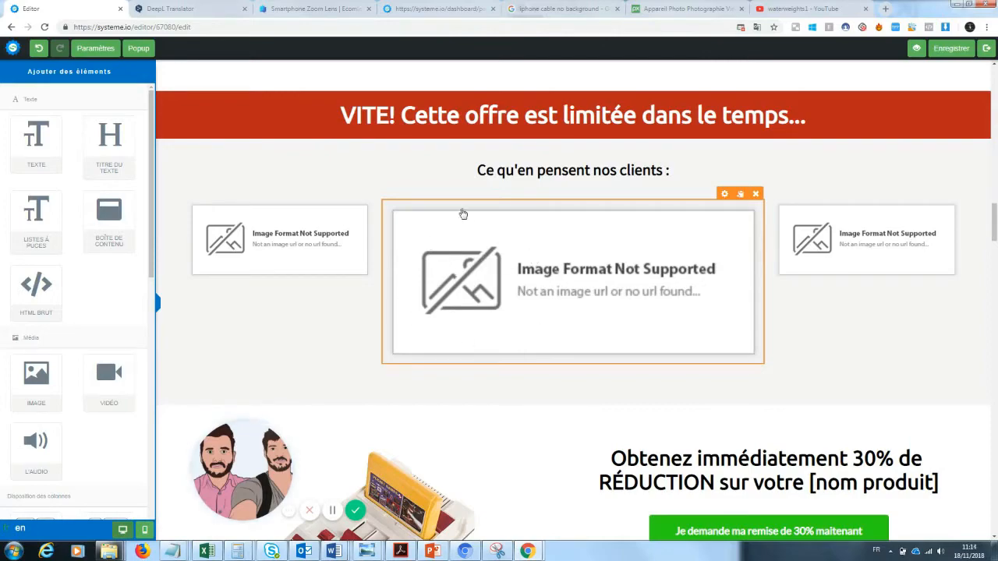
click(312, 9)
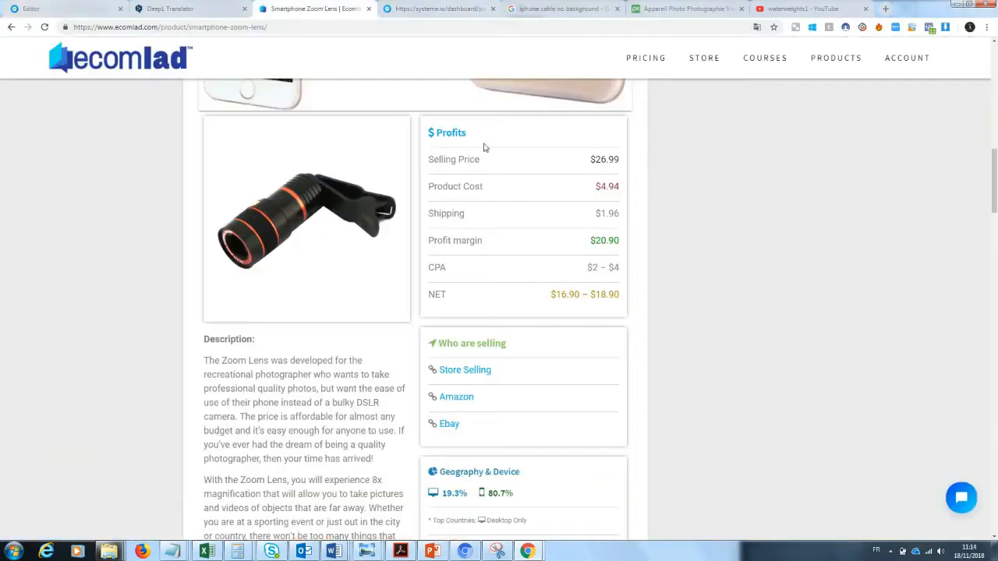
Open the GiftBite store page, close the Ecomlad tab, and return to the sales page editor
click(471, 371)
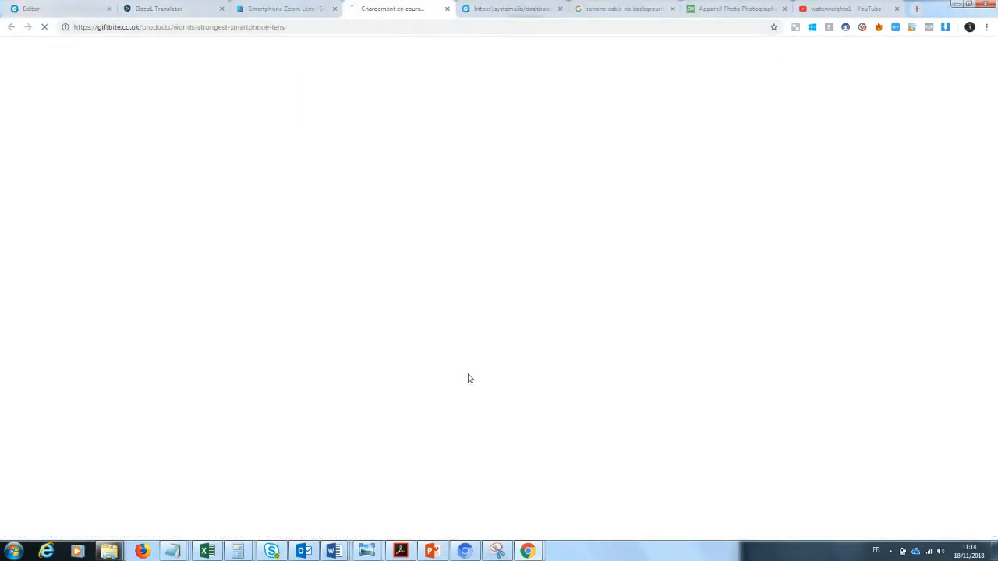
click(334, 9)
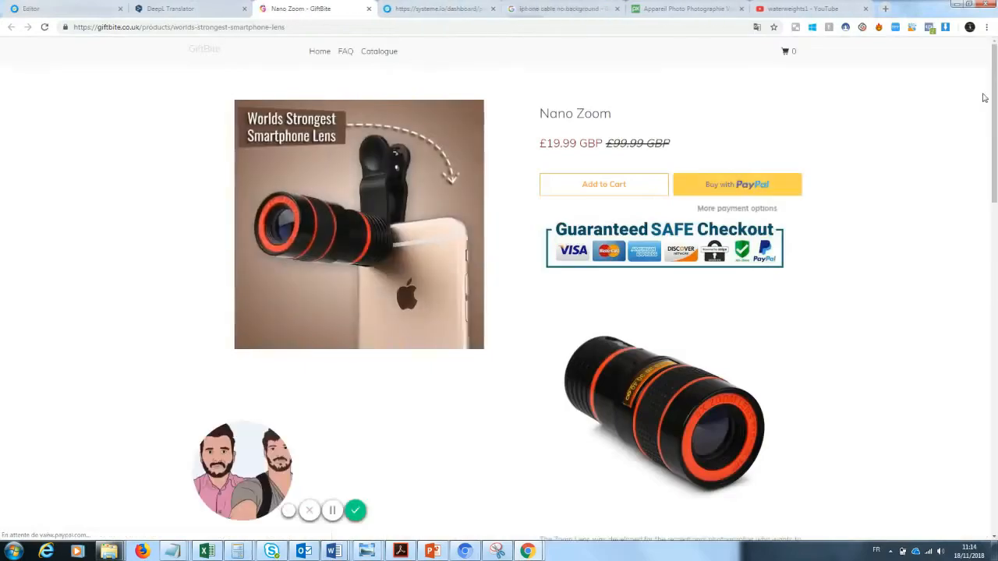
scroll(592, 312, down, 9)
drag(997, 328, 995, 337)
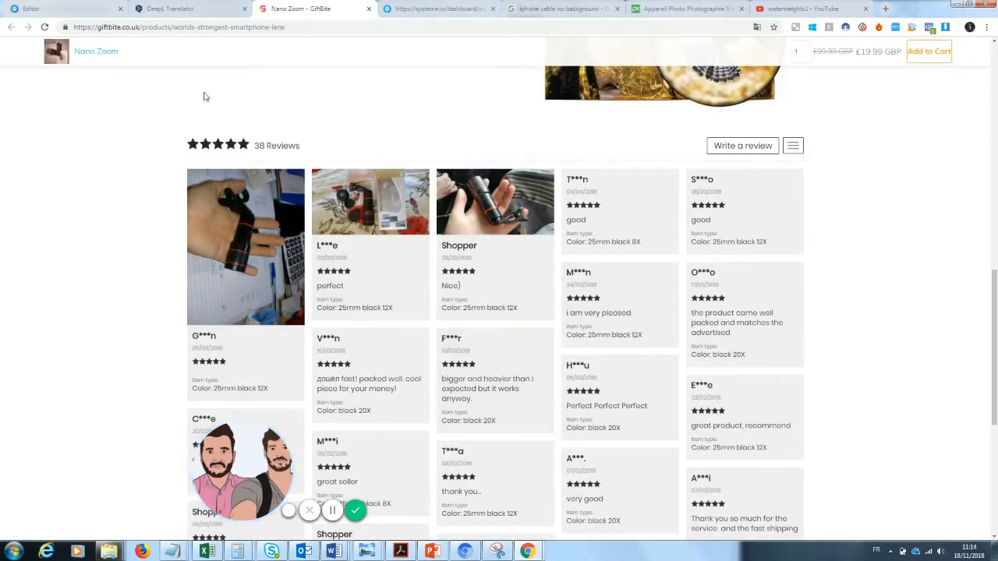
click(63, 9)
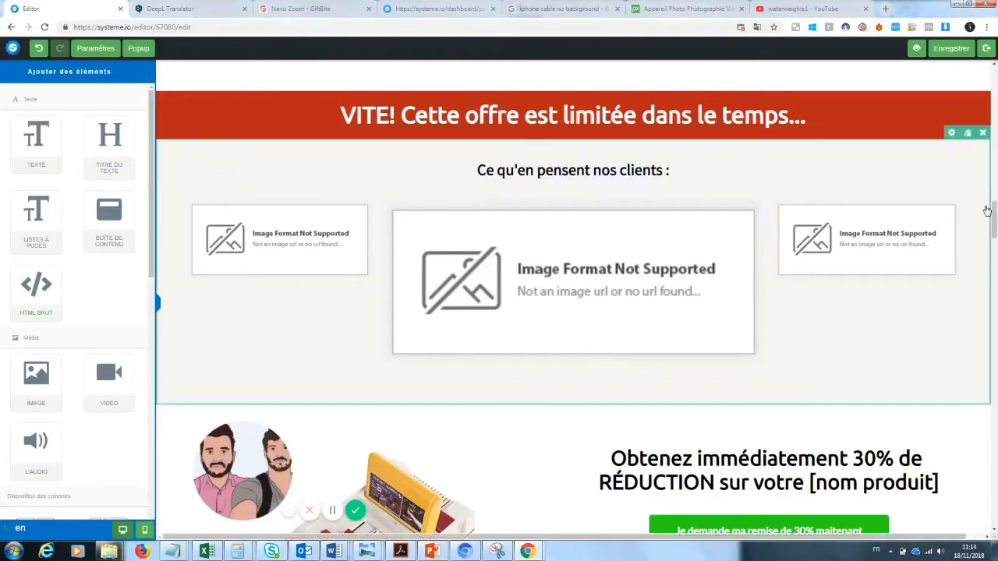
Replace [nom produit] in the price line with 'Zoom'
drag(988, 208, 995, 237)
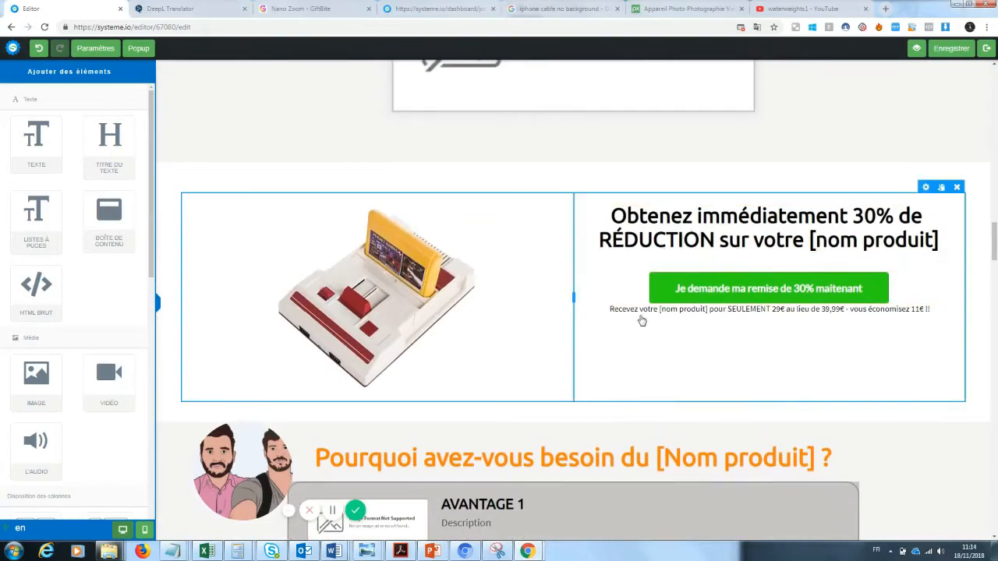
click(706, 309)
drag(707, 308, 660, 310)
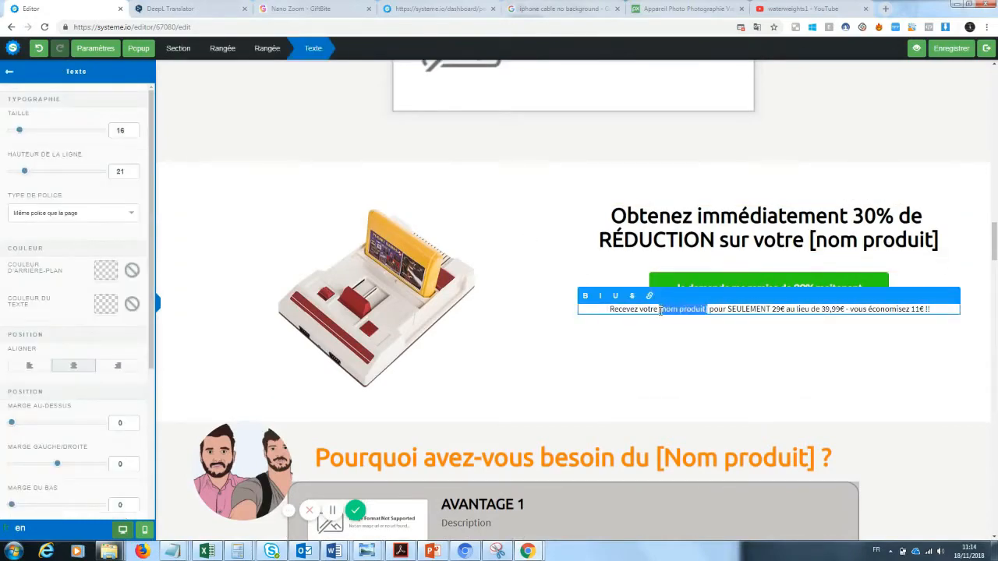
text(Zoom)
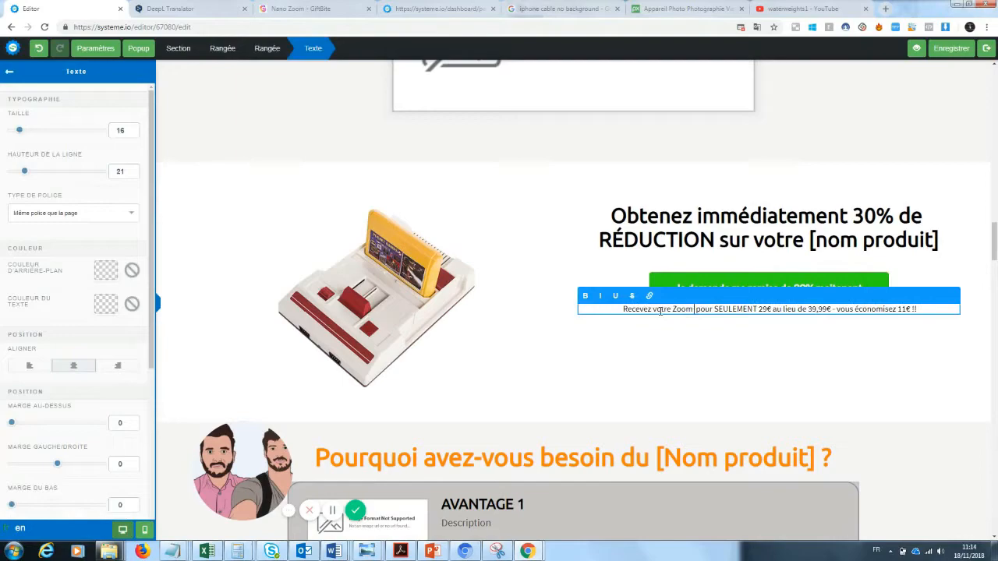
click(779, 323)
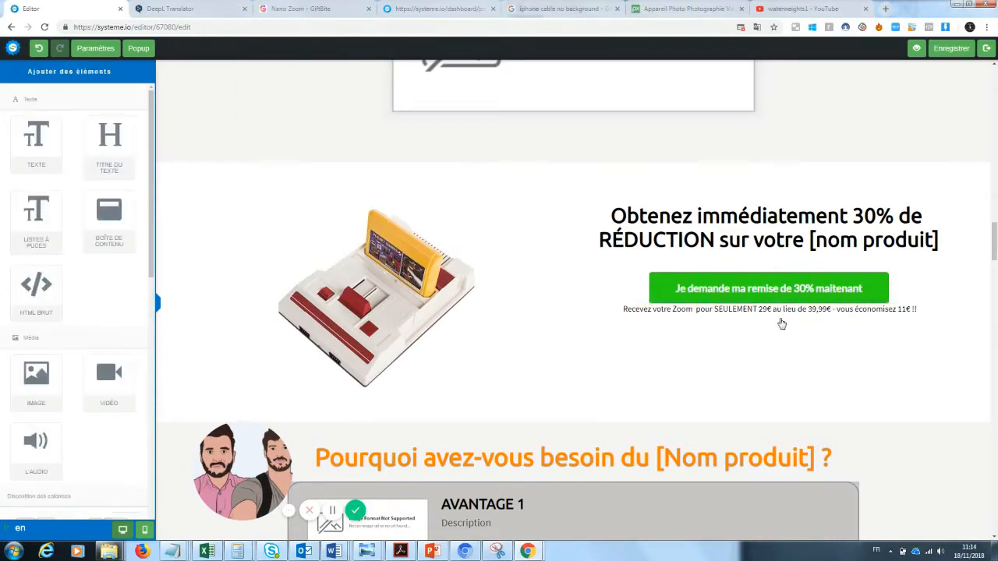
Change the price to 20€ and the savings amount to 19€
click(767, 309)
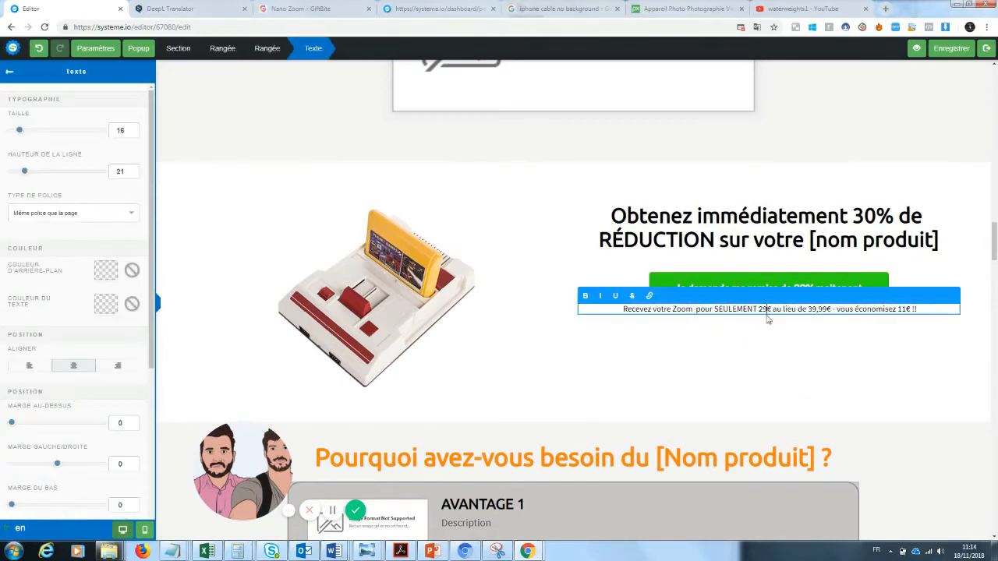
key(BackSpace)
text(0)
click(815, 321)
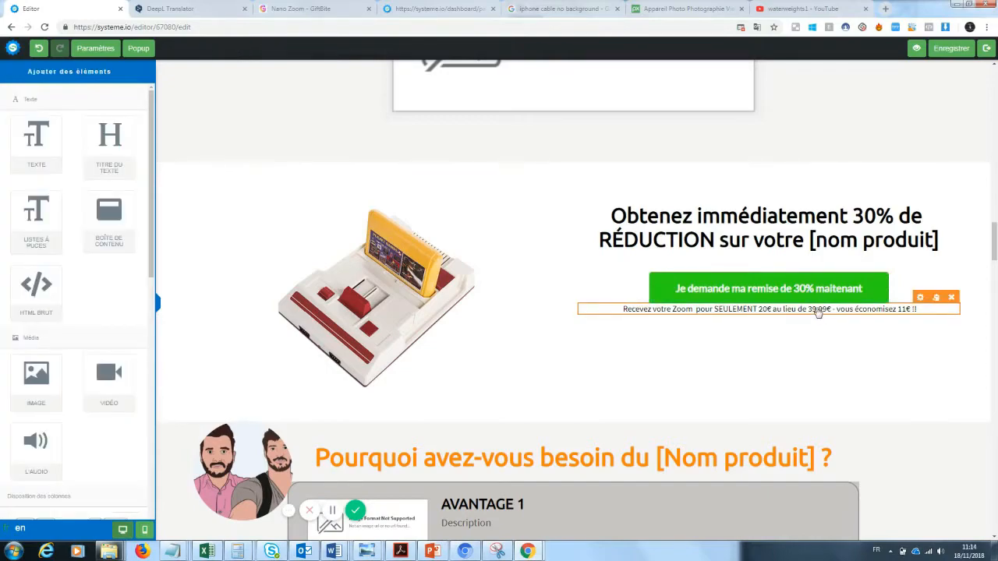
click(904, 311)
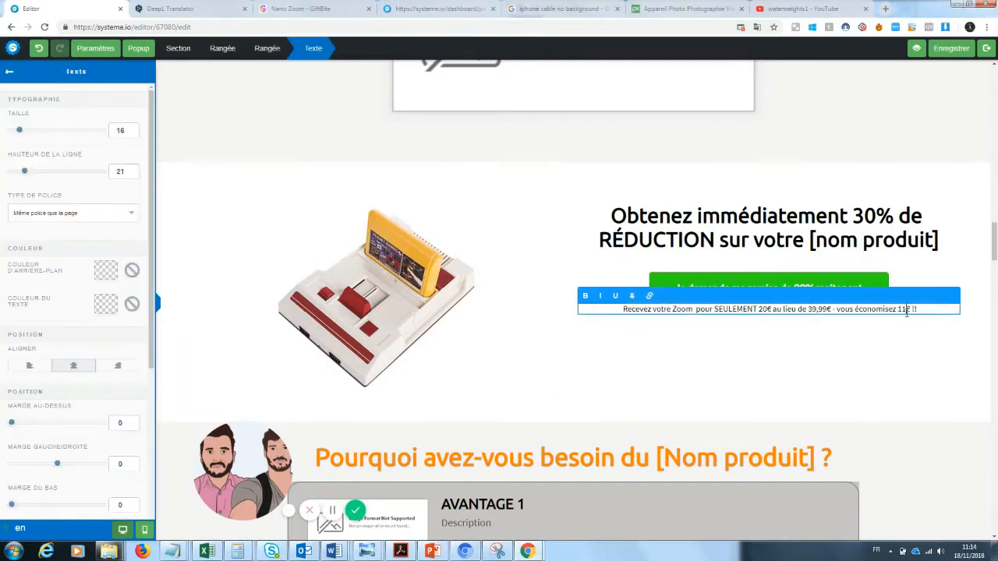
key(BackSpace)
text(9)
click(721, 398)
Remove the console image tlf.png from the offer block and bring up Vos images
click(530, 201)
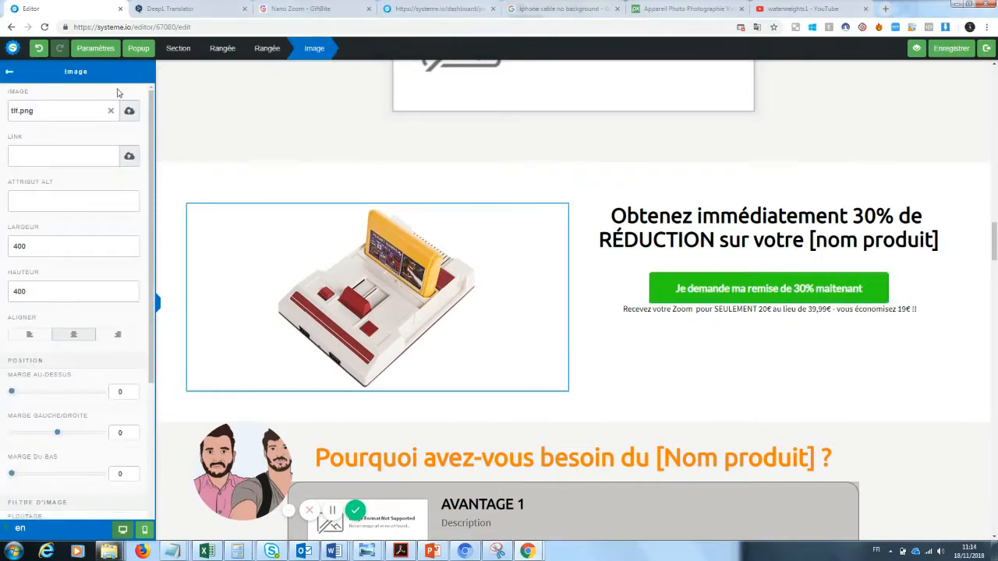
click(111, 113)
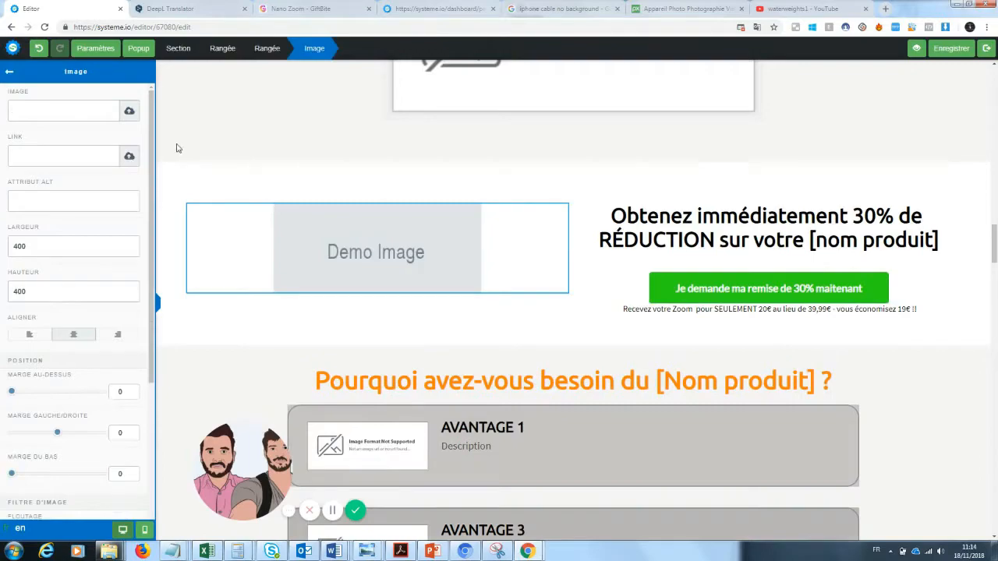
click(129, 111)
click(505, 232)
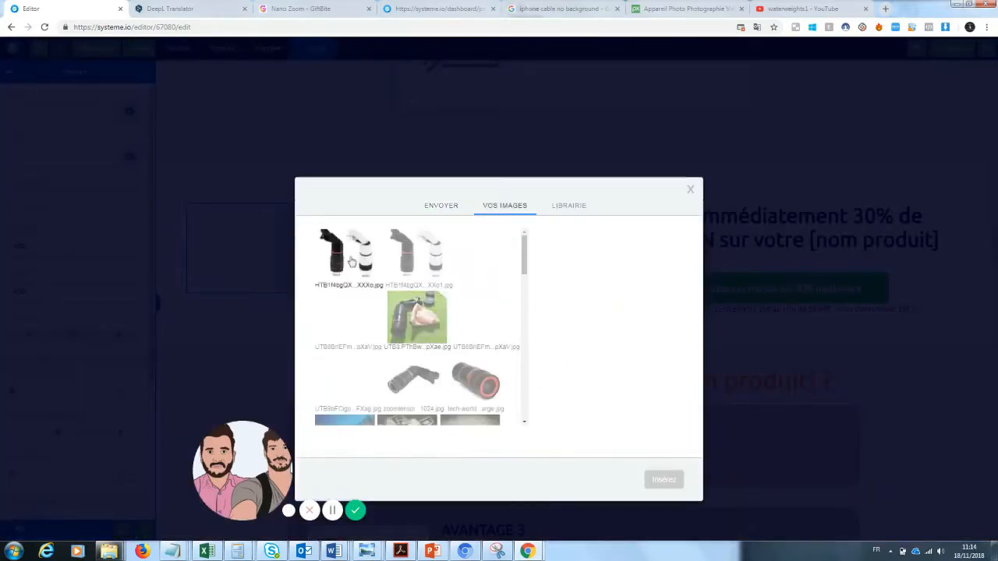
Insert the black-and-orange lens photo and put 'Zoom Photo' in the offer heading
click(477, 382)
click(664, 479)
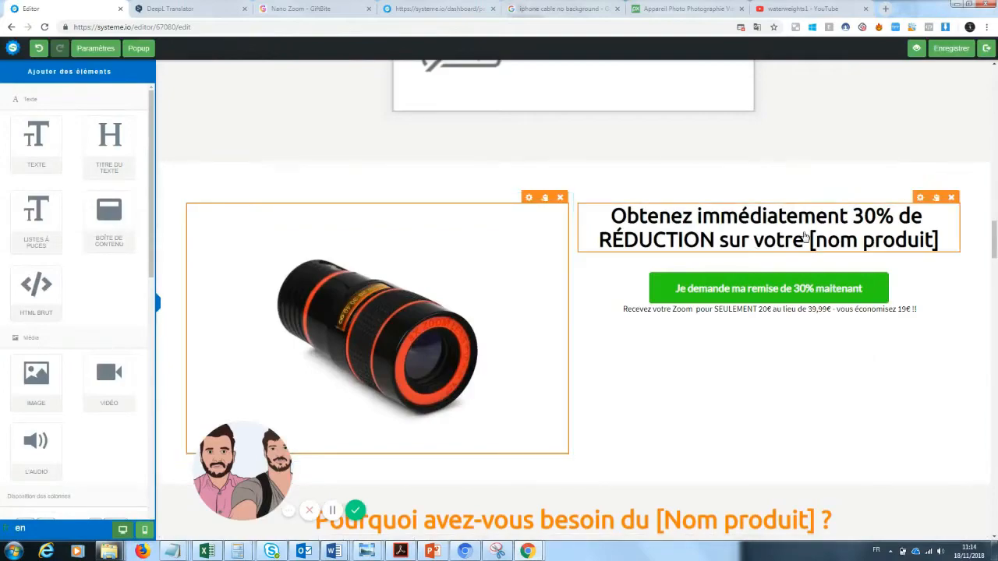
click(928, 240)
drag(939, 241, 813, 244)
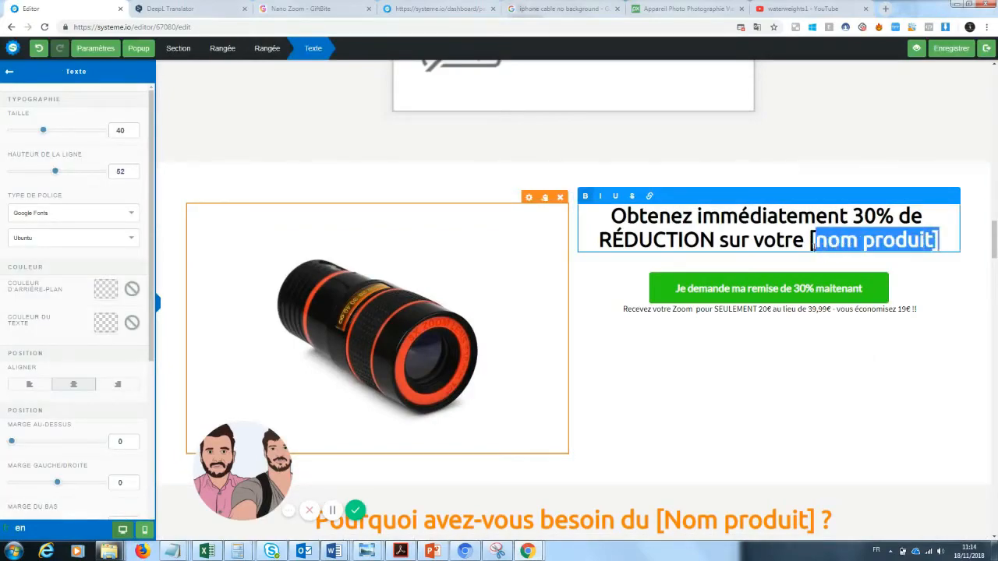
text(Zoom )
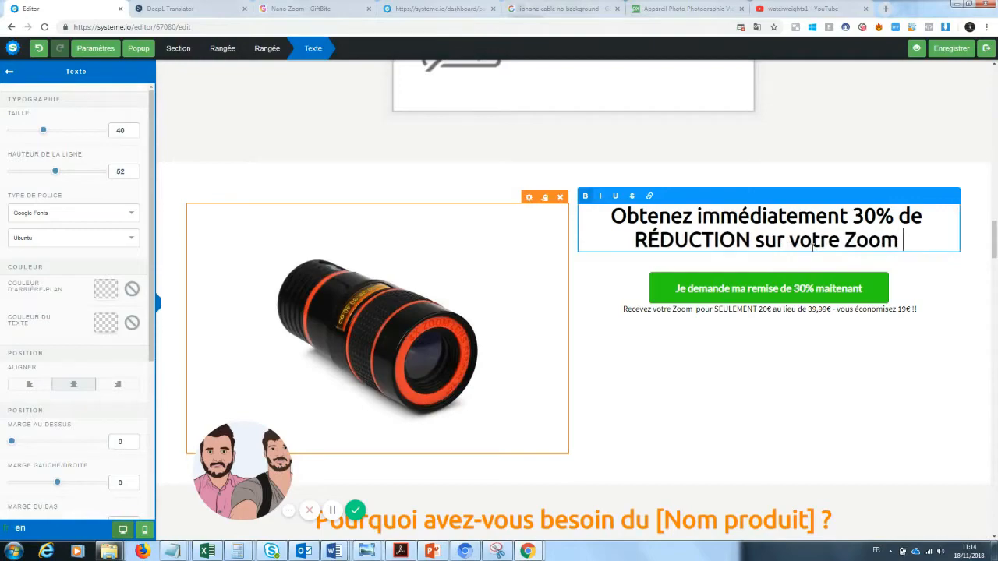
text(Photo)
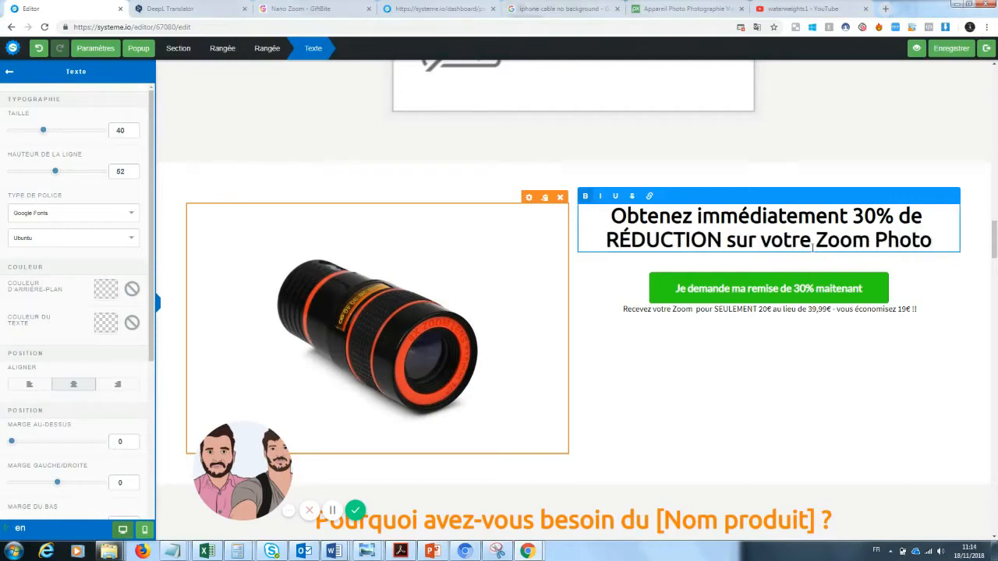
click(994, 231)
Change the offer heading's ending to 'Zoom Téléphone'
mouse_move(994, 235)
mouse_down()
mouse_move(995, 72)
mouse_move(994, 234)
mouse_up()
drag(932, 265, 874, 269)
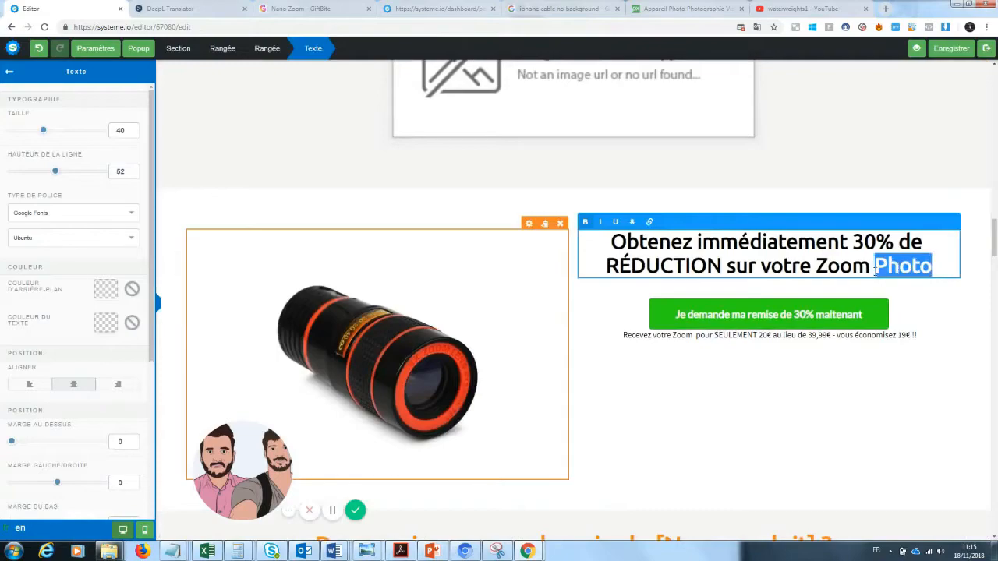
text(Téléphone)
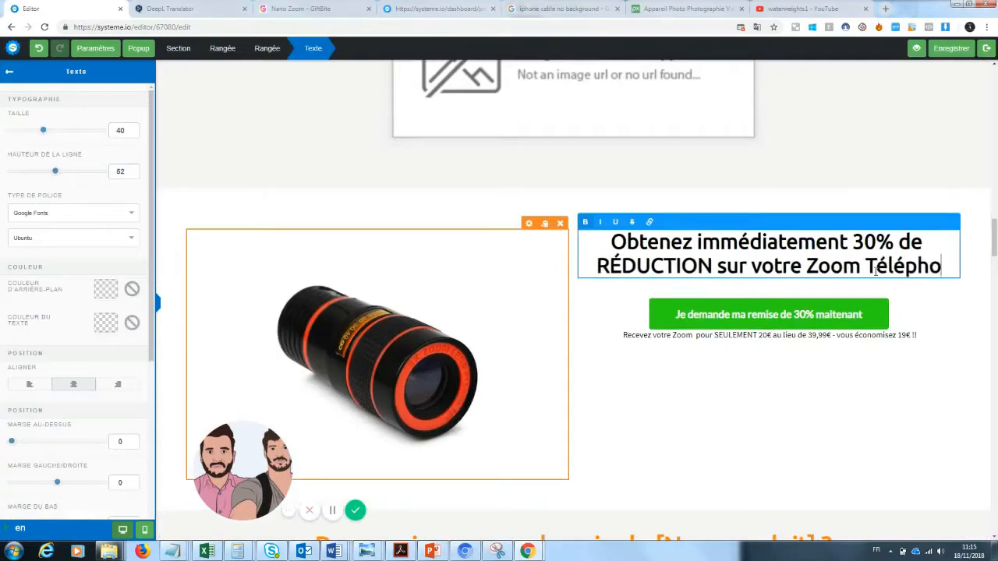
click(918, 190)
drag(994, 233, 996, 80)
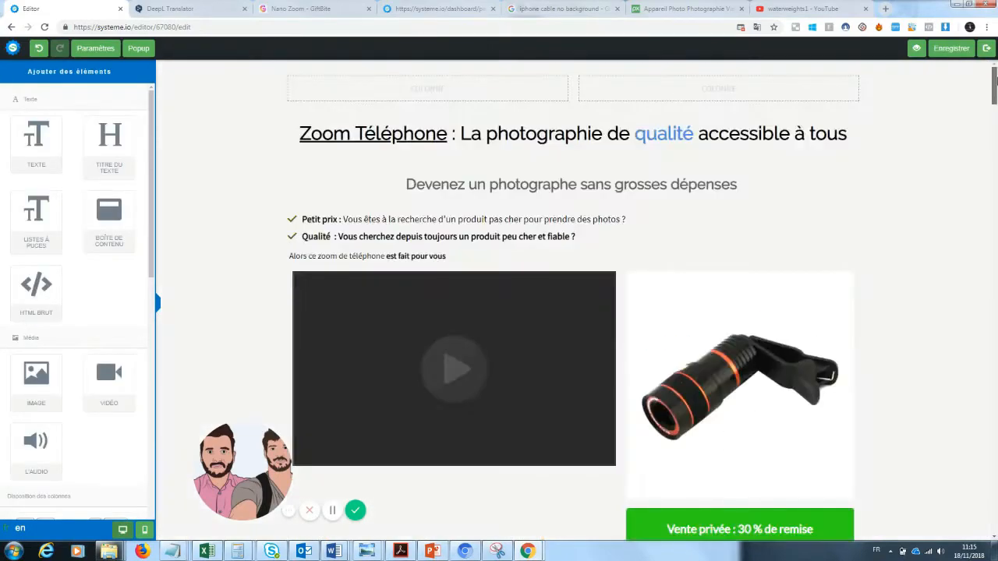
Replace Téléphone with ' Pro in the top headline so it begins Zoom' Pro
click(450, 137)
drag(450, 137, 358, 133)
key(BackSpace)
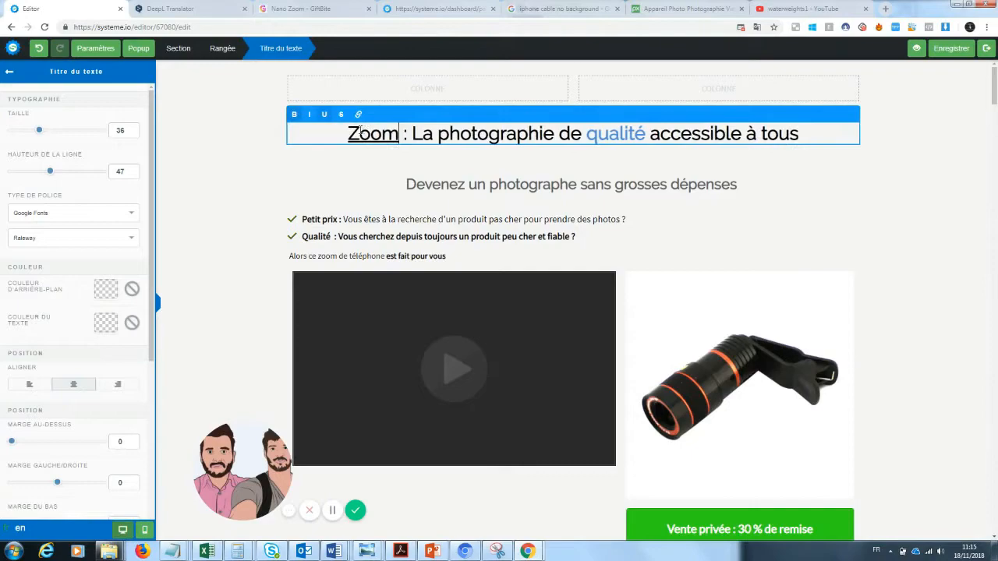
text(' Pro)
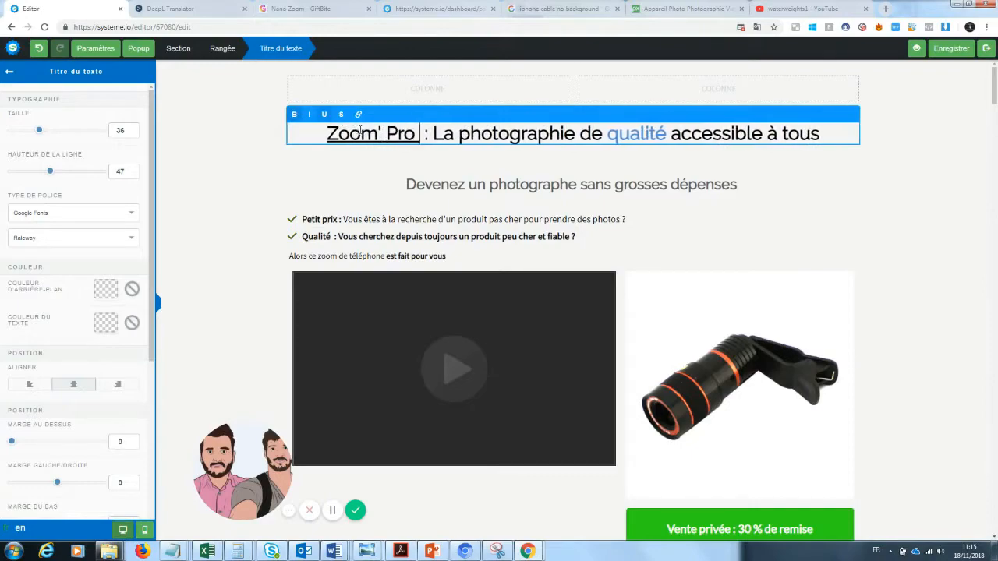
click(852, 231)
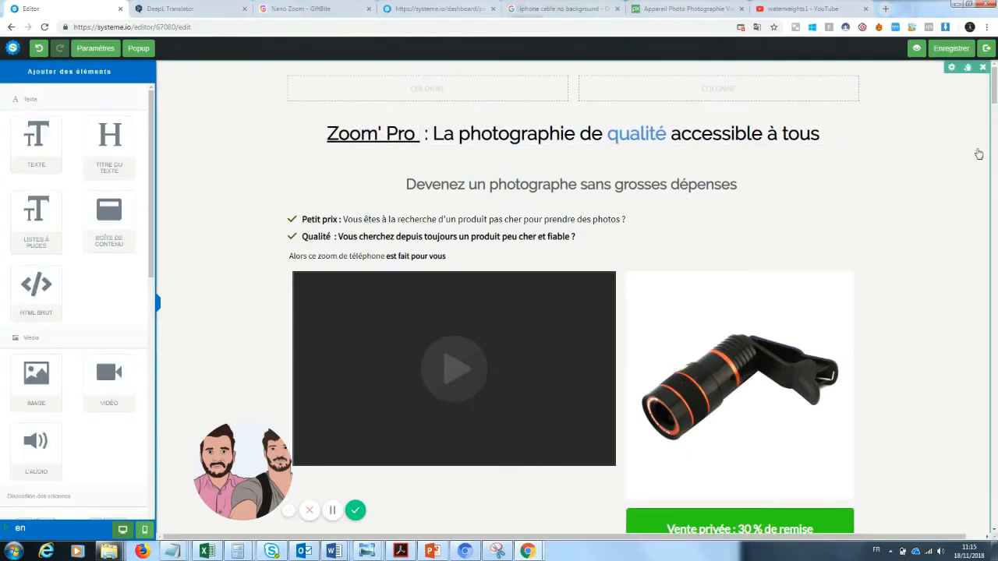
Change the end of the 30% offer heading from Téléphone to 'pro
scroll(984, 153, down, 5)
drag(993, 133, 994, 246)
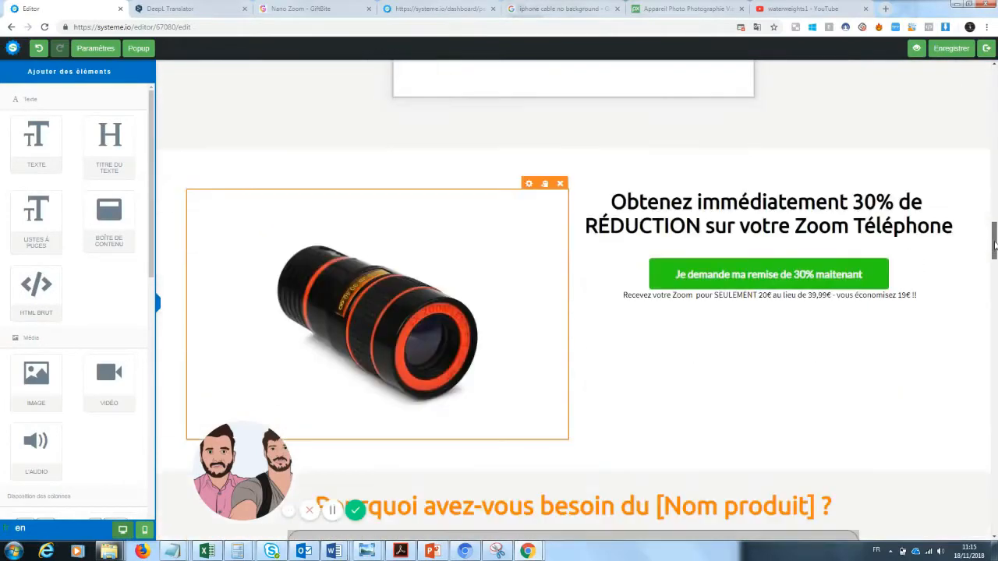
click(835, 228)
drag(952, 228, 854, 226)
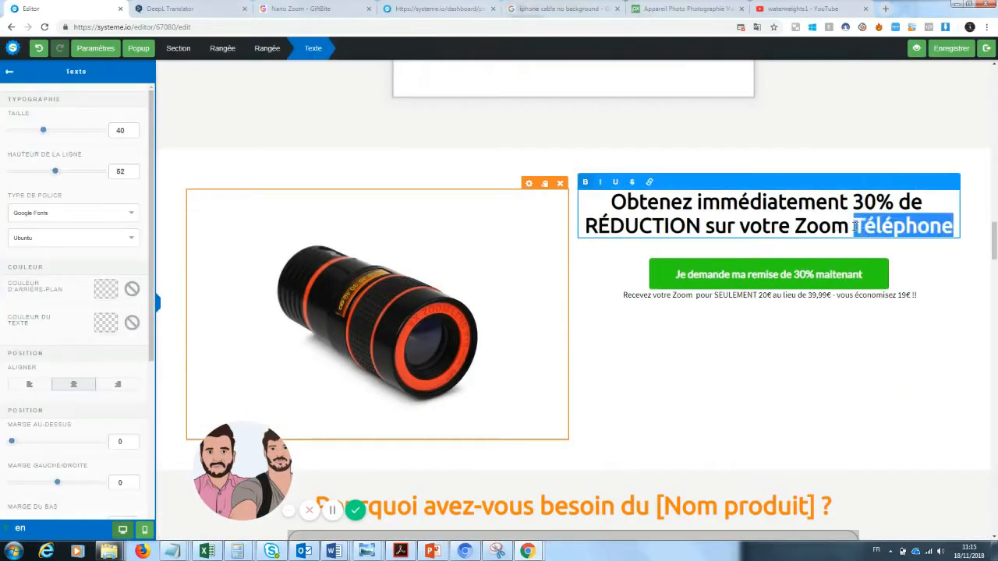
key(BackSpace)
text('pro)
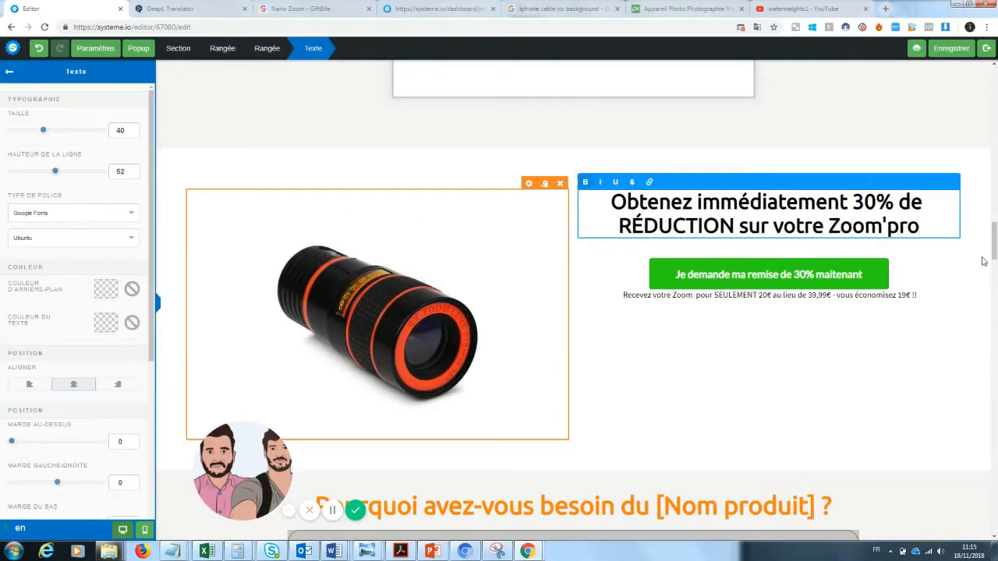
drag(994, 252, 996, 226)
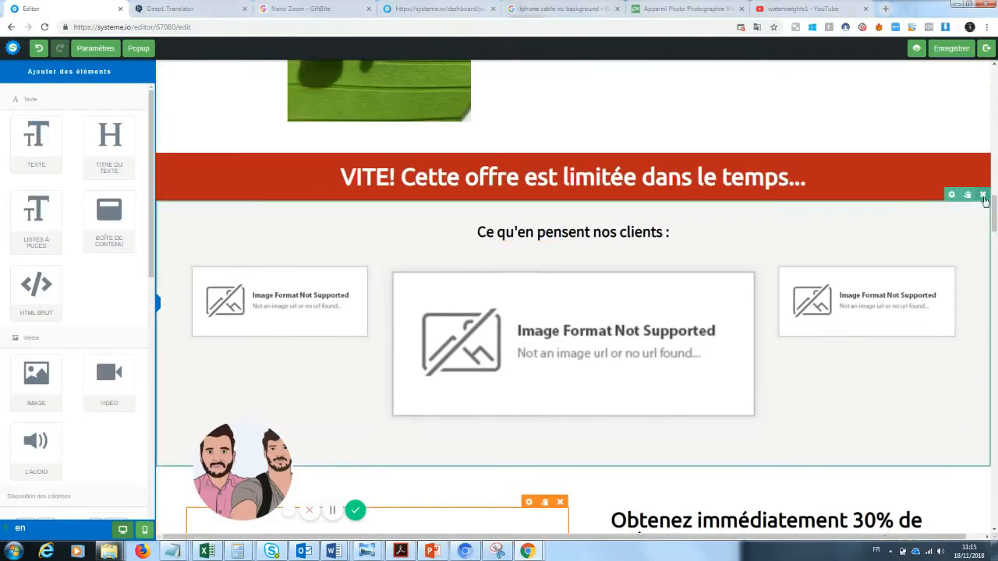
click(983, 196)
click(541, 88)
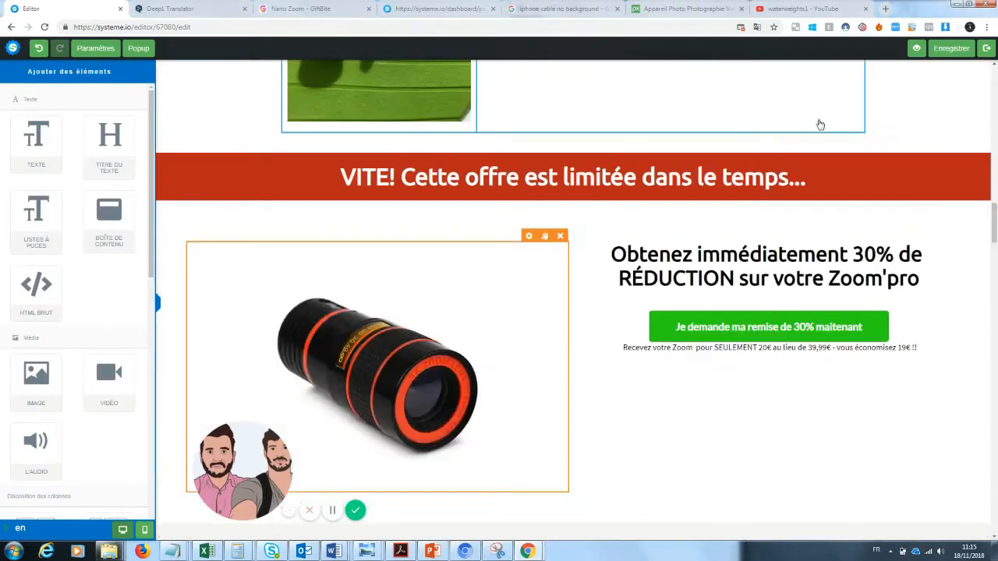
scroll(518, 291, up, 6)
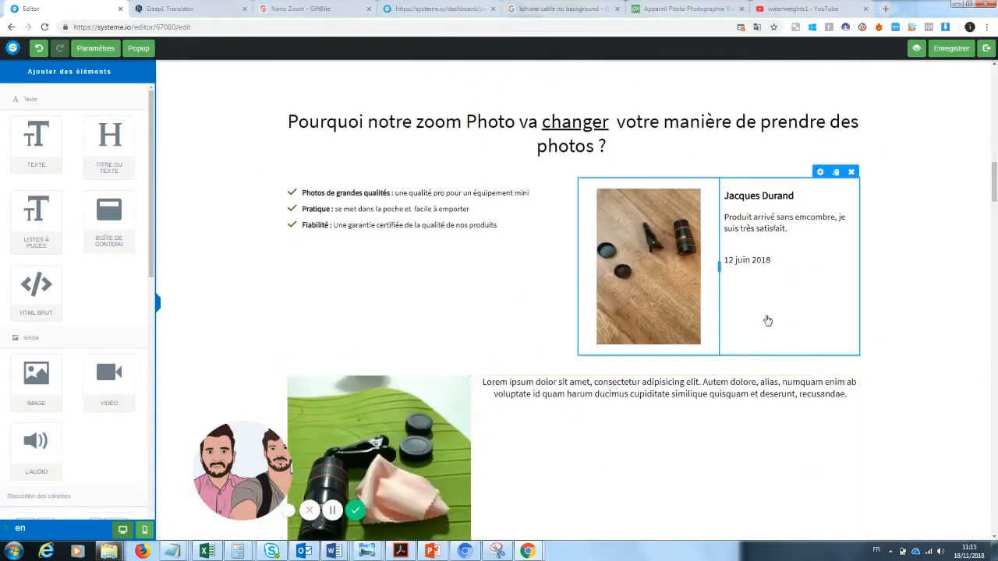
scroll(996, 191, down, 5)
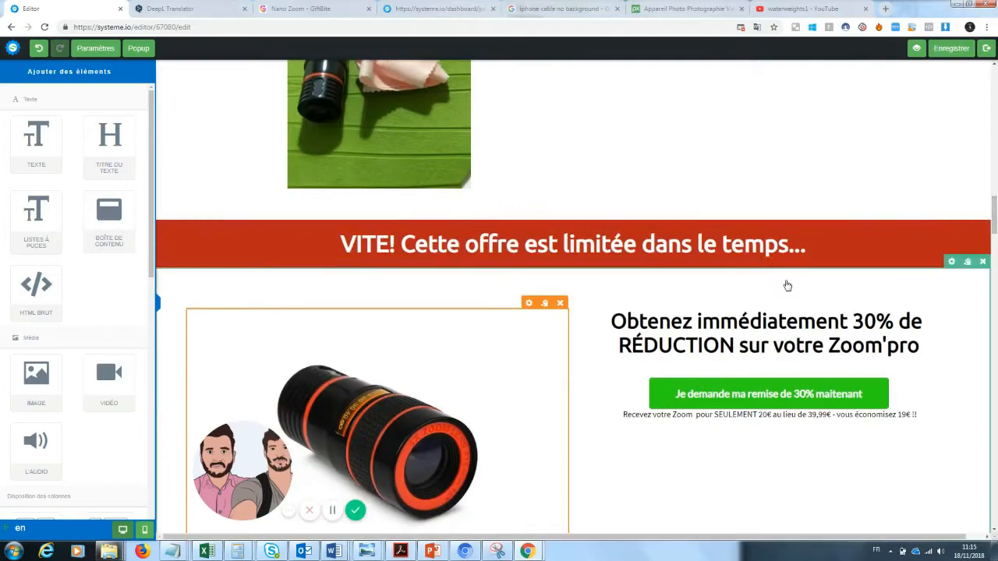
click(38, 48)
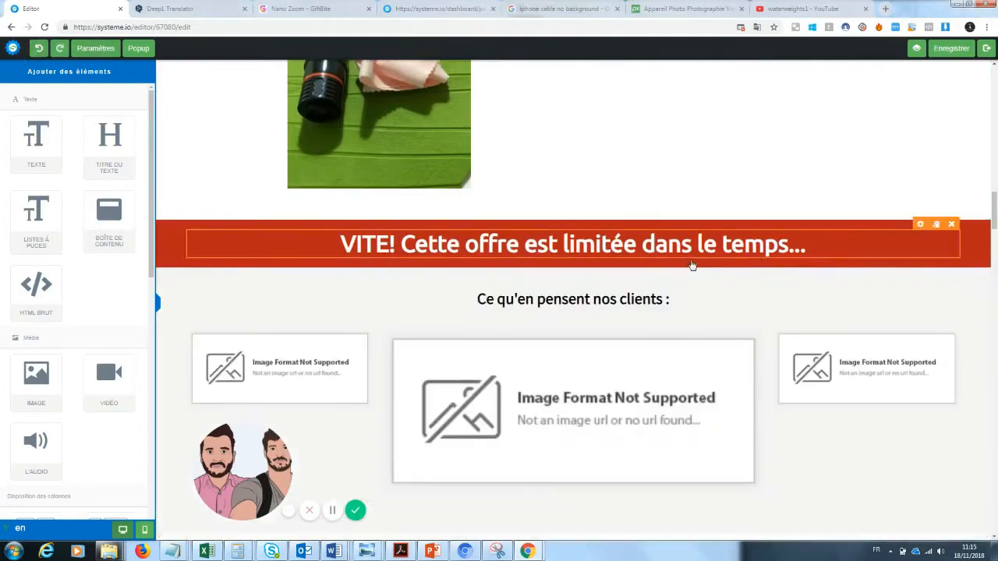
scroll(581, 170, down, 3)
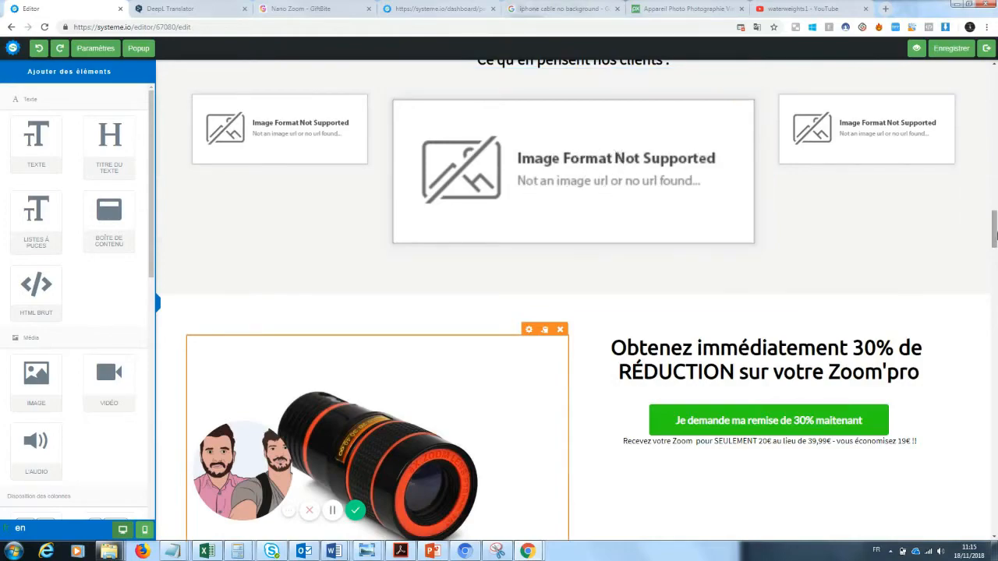
drag(995, 237, 995, 273)
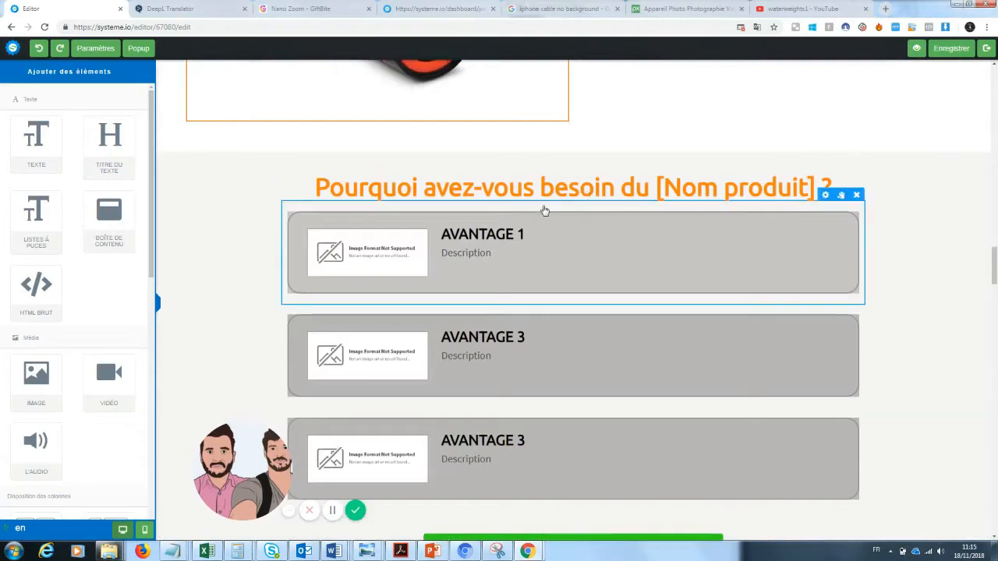
Replace [Nom produit] in the 'Pourquoi avez-vous besoin' heading with Zoom Pro
click(789, 192)
drag(814, 188, 657, 190)
text(Zoom P)
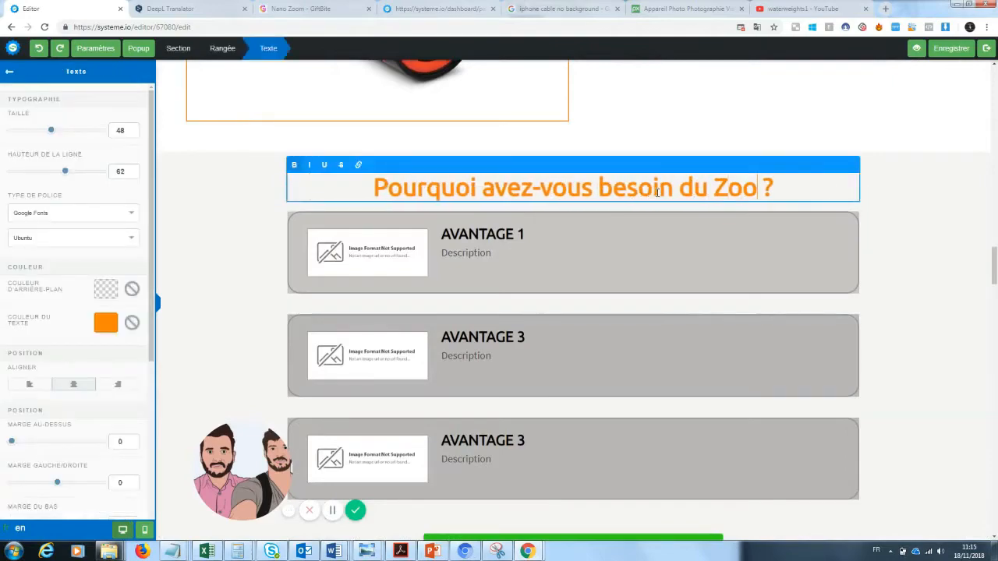
text(ro)
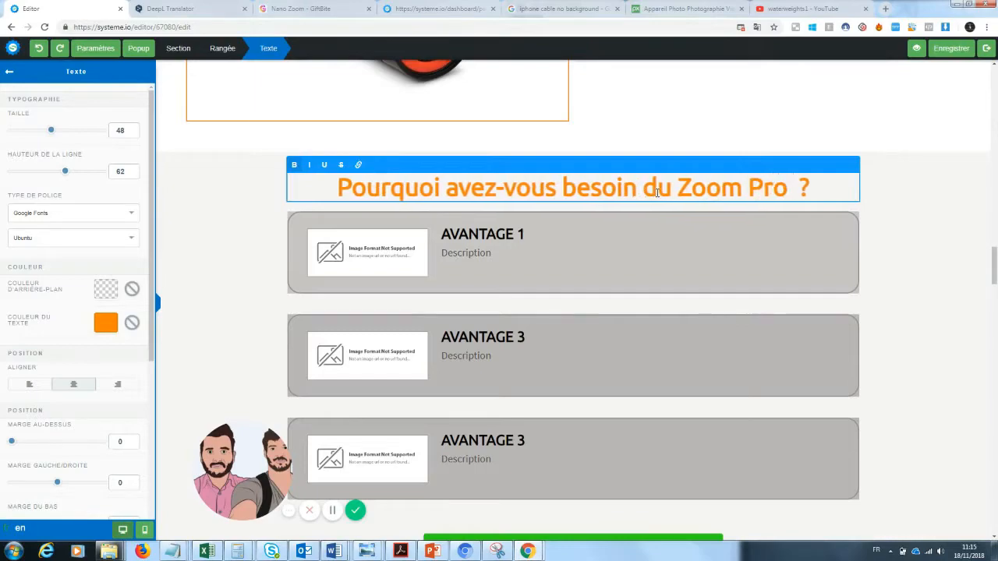
click(372, 265)
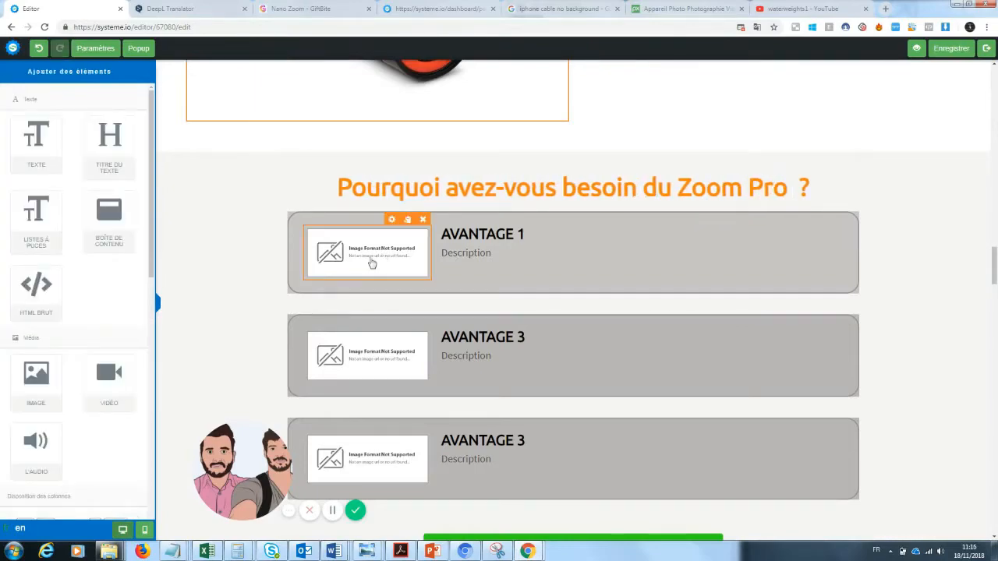
Swap the first benefit's placeholder image for the film-strip picture from Vos images
click(373, 265)
click(112, 112)
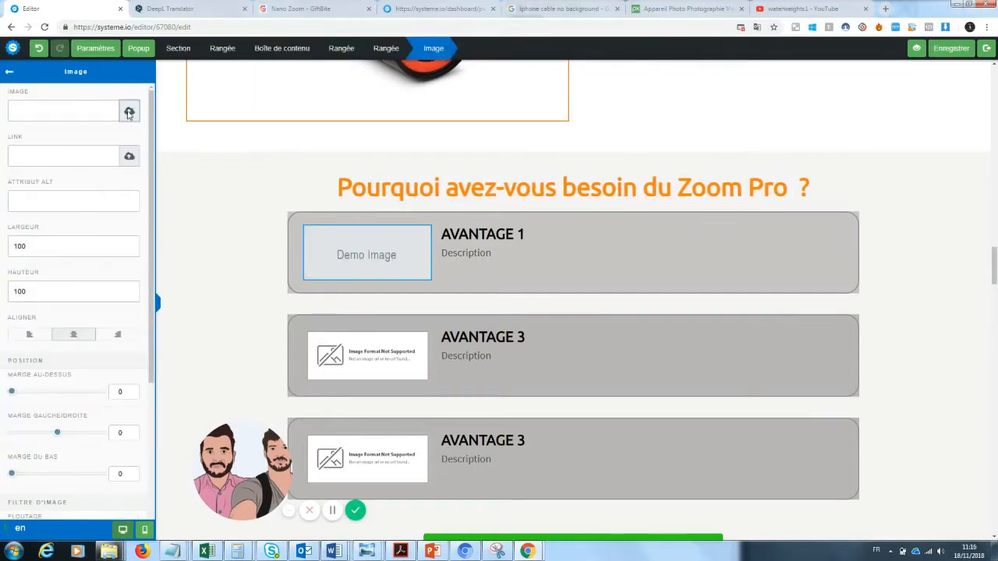
click(129, 111)
click(505, 226)
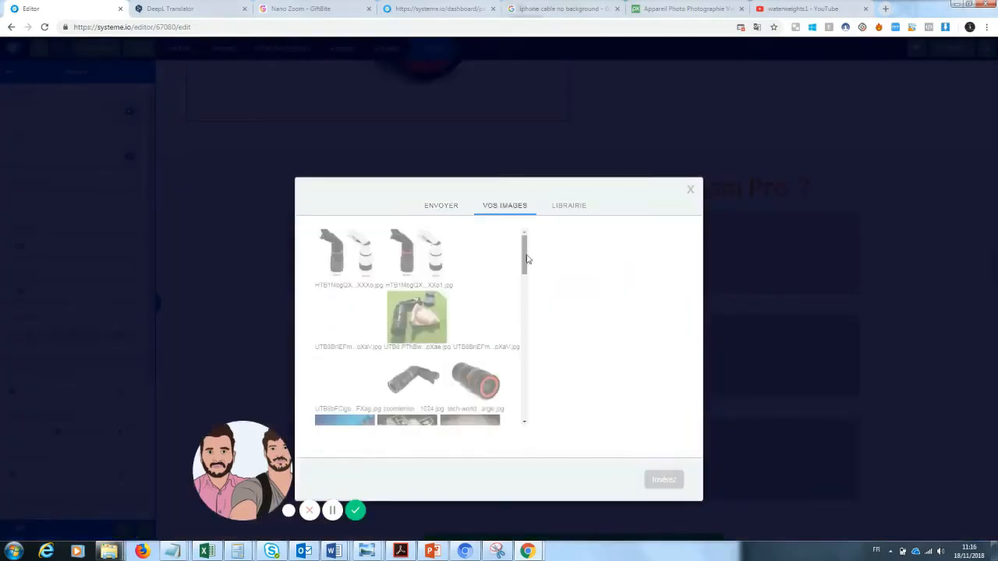
scroll(526, 257, down, 3)
click(345, 343)
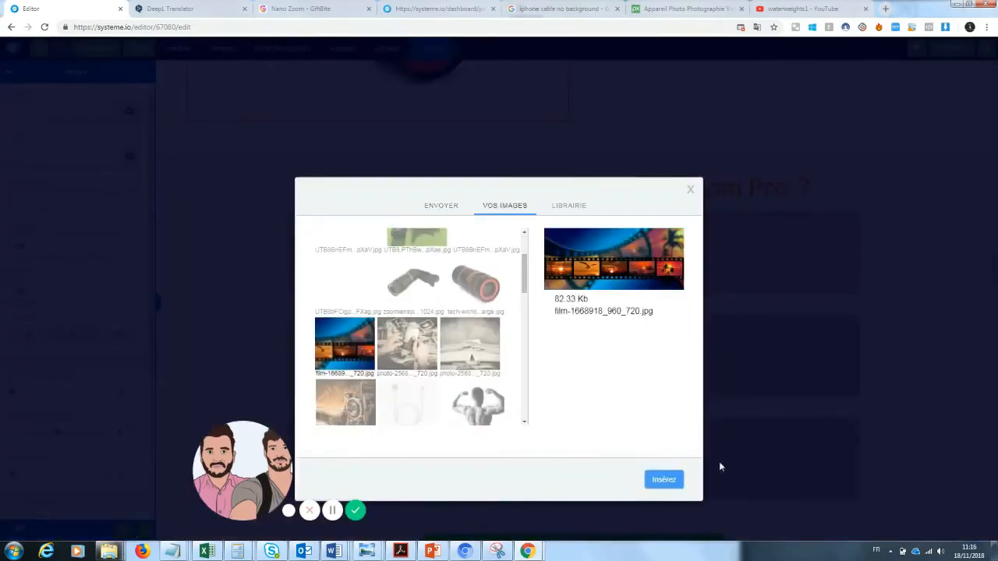
click(664, 480)
click(418, 309)
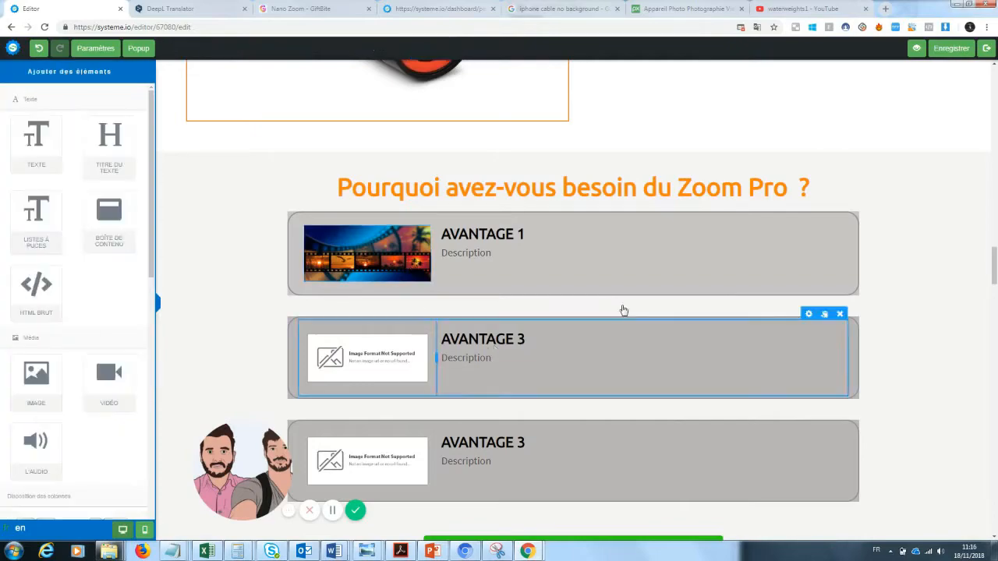
Swap the second benefit's placeholder image for the photo of hands holding old prints
click(346, 355)
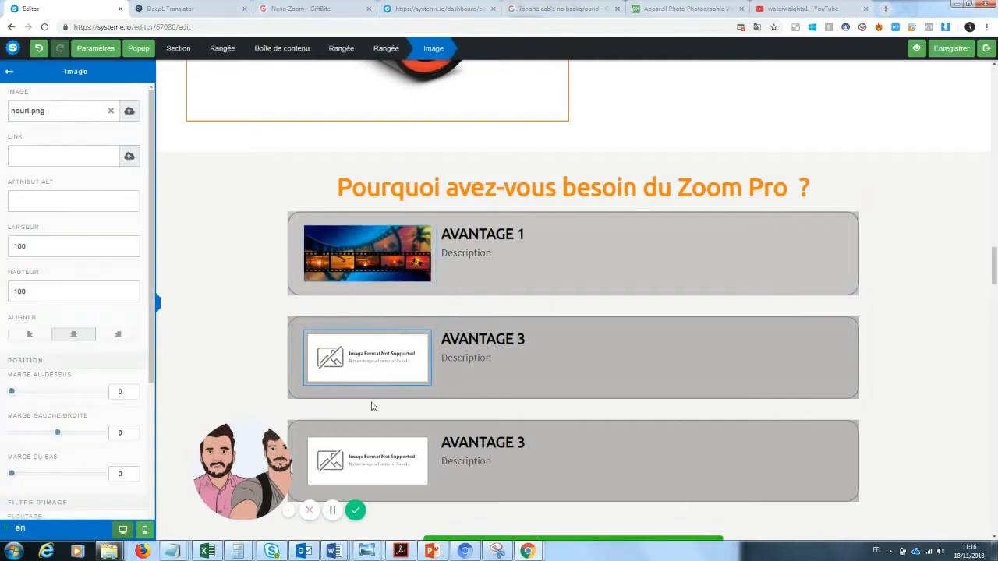
click(371, 406)
click(394, 330)
click(112, 113)
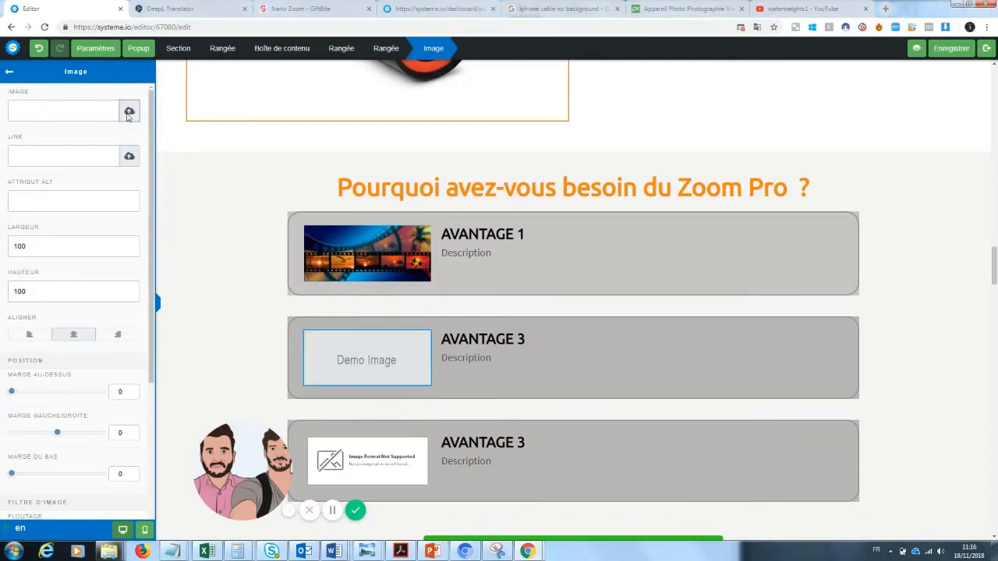
click(129, 111)
click(515, 228)
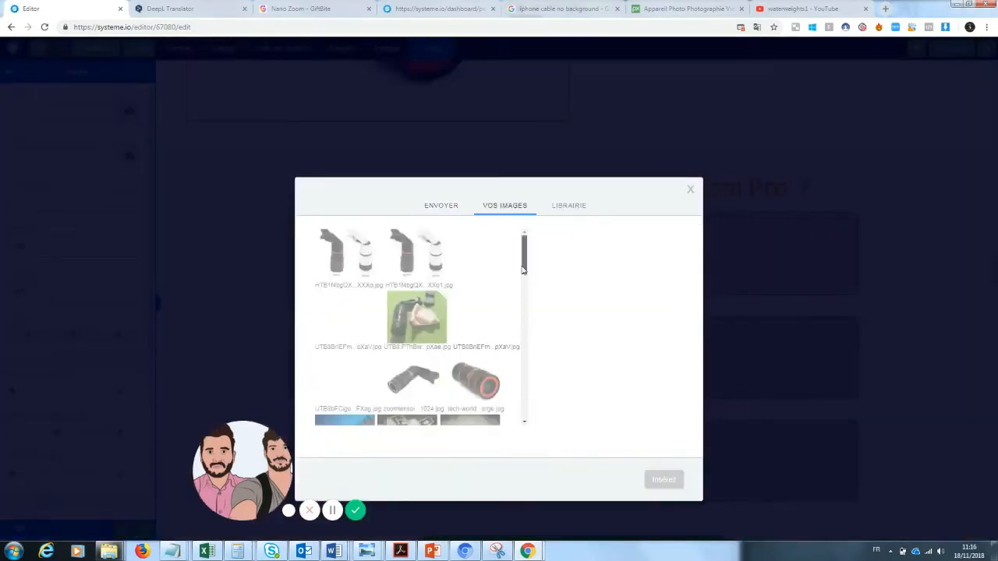
scroll(491, 343, down, 3)
click(409, 285)
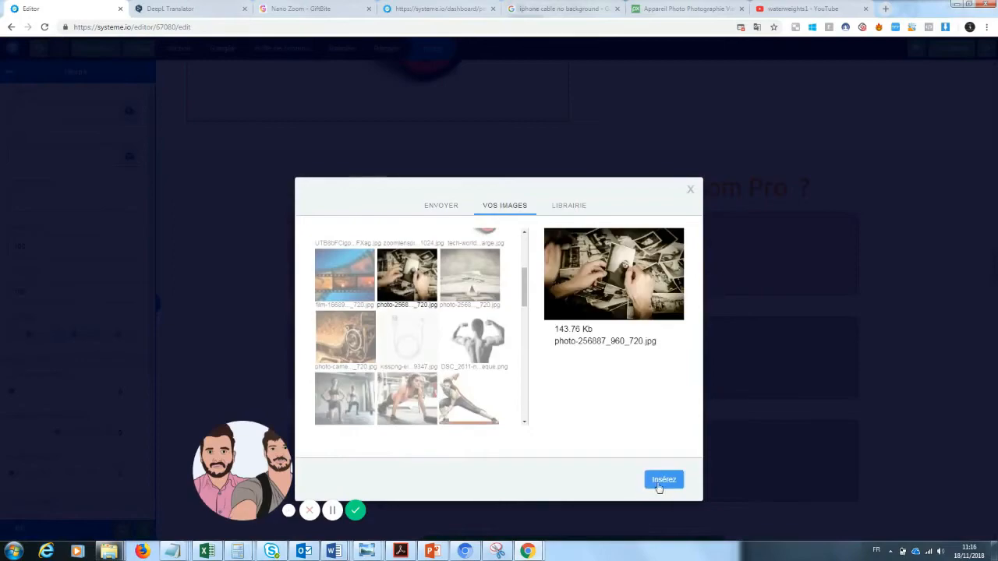
click(664, 479)
click(974, 261)
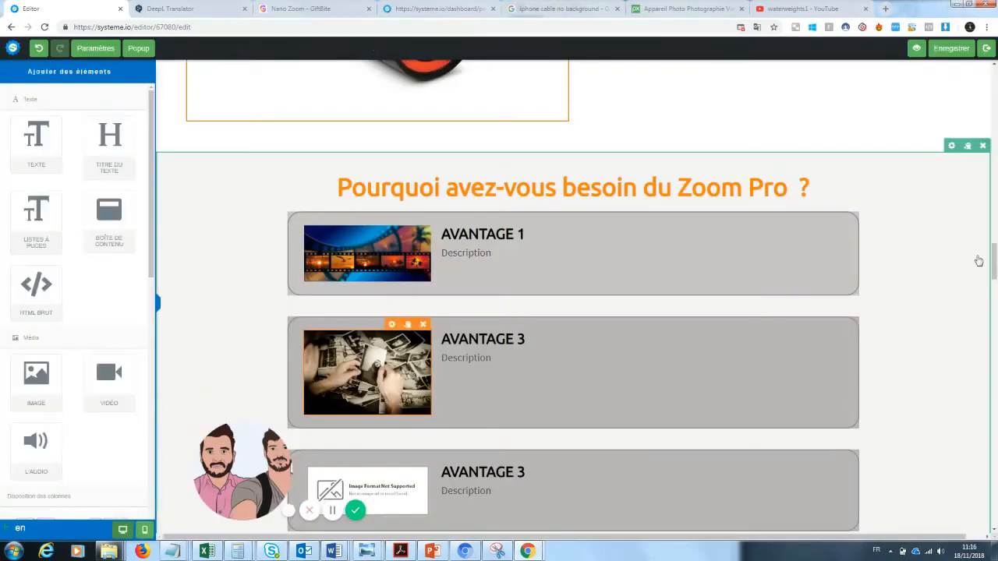
Open the third benefit image's settings and close them without changes
scroll(975, 261, down, 2)
click(417, 323)
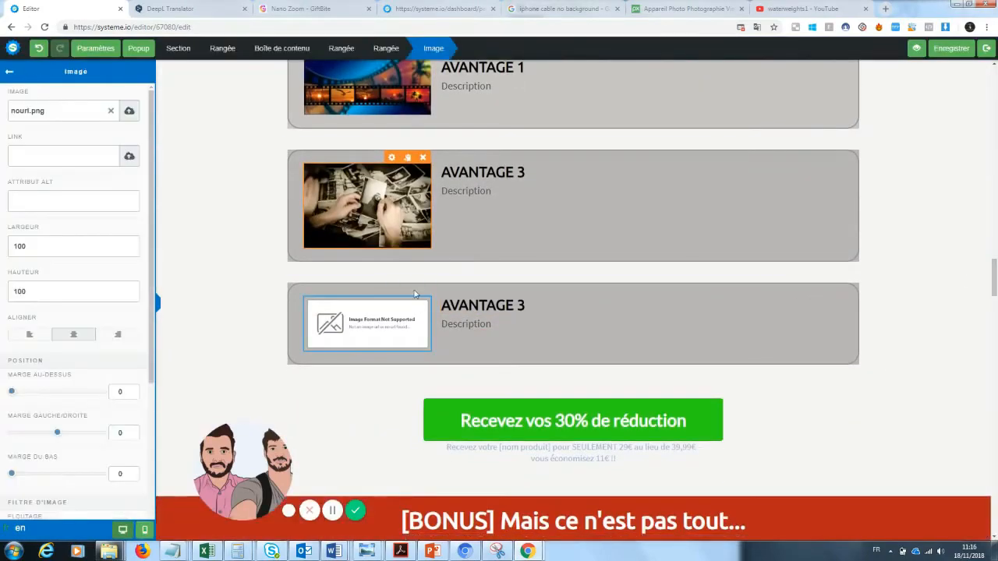
click(394, 421)
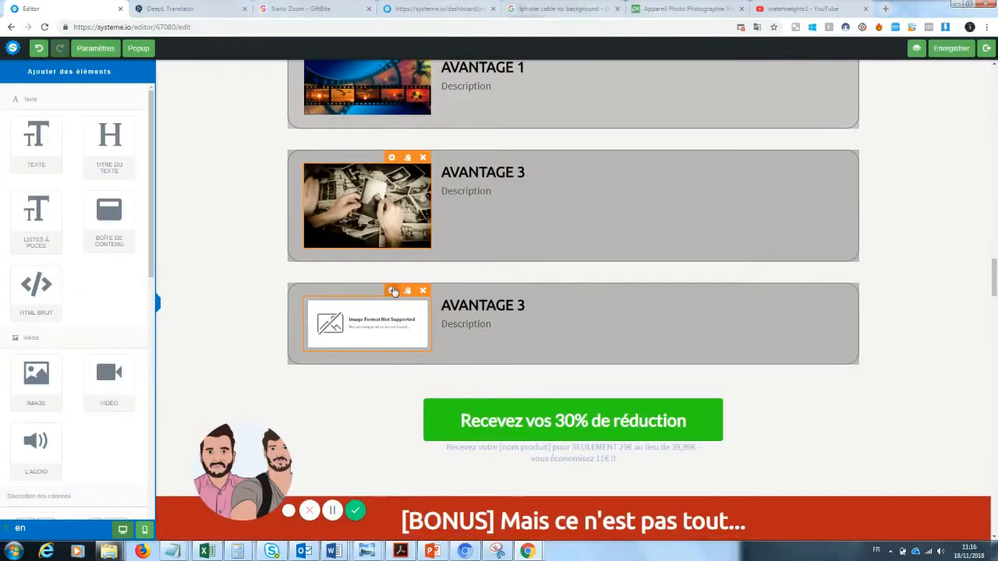
click(421, 322)
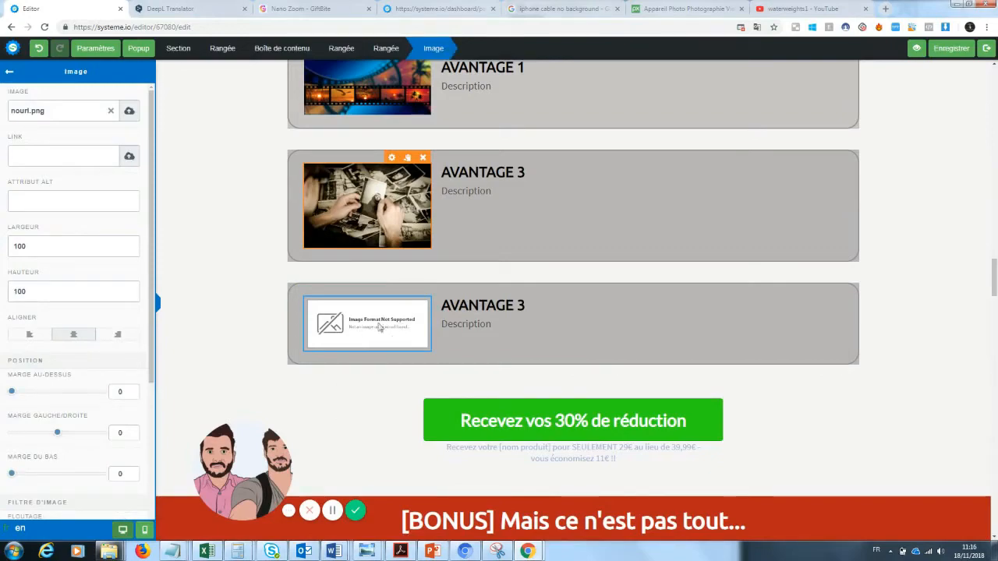
click(362, 391)
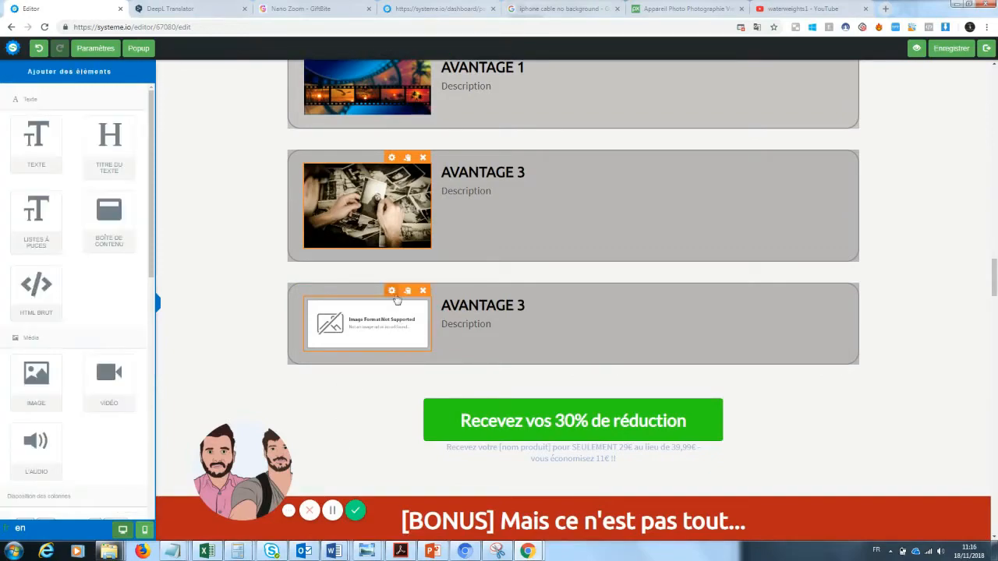
Replace the third benefit's unsupported-format placeholder with the vintage camera photo from Vos images
click(392, 290)
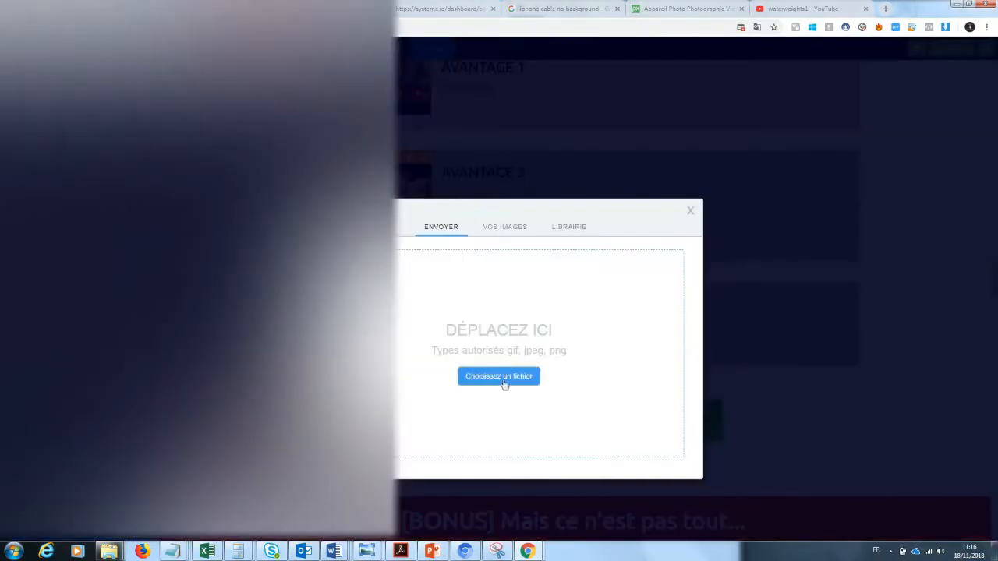
click(503, 380)
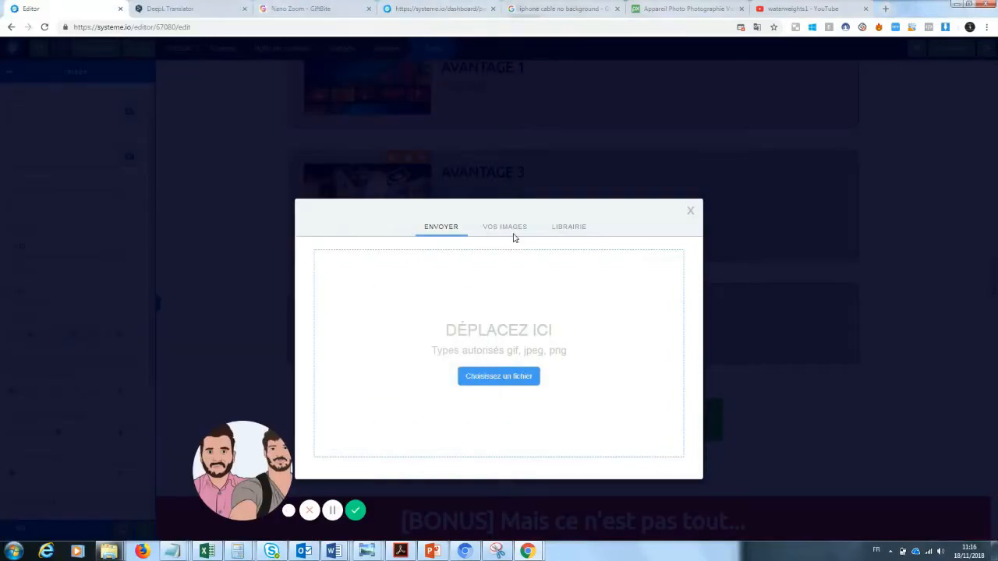
click(513, 230)
drag(524, 260, 524, 287)
click(344, 375)
click(664, 481)
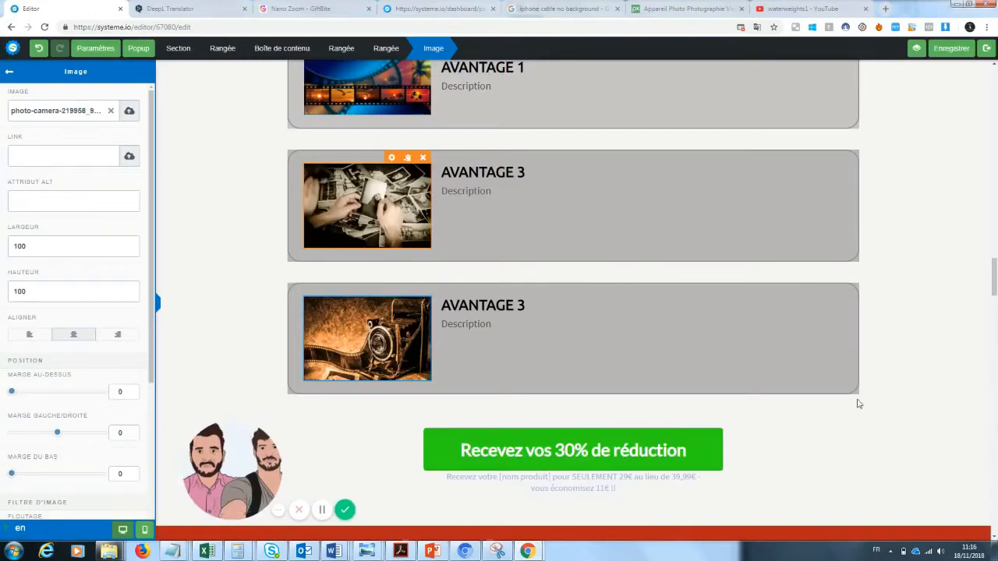
drag(994, 283, 994, 276)
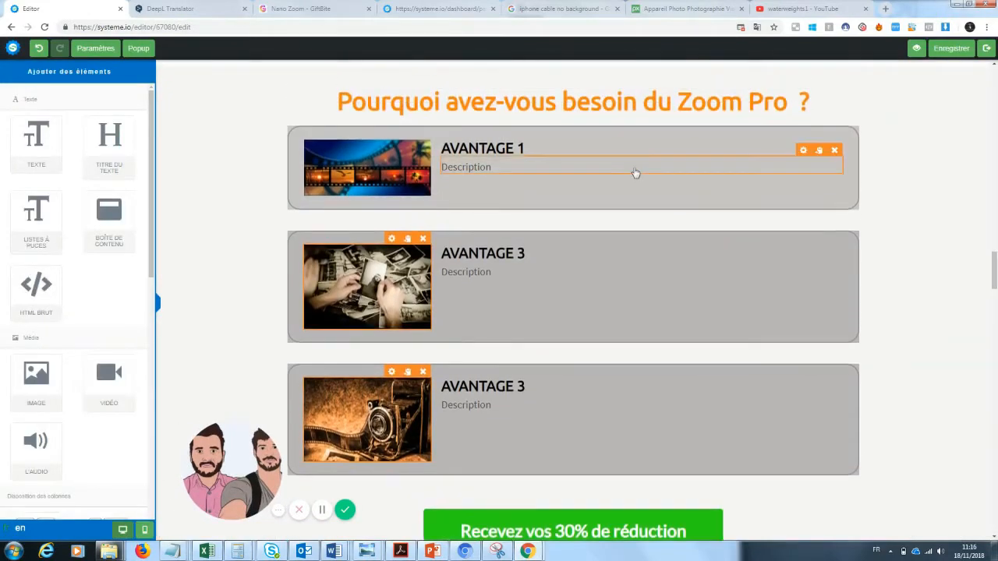
Retitle the first benefit block from AVANTAGE 1 to 'Pratique'
click(530, 158)
drag(530, 152, 436, 147)
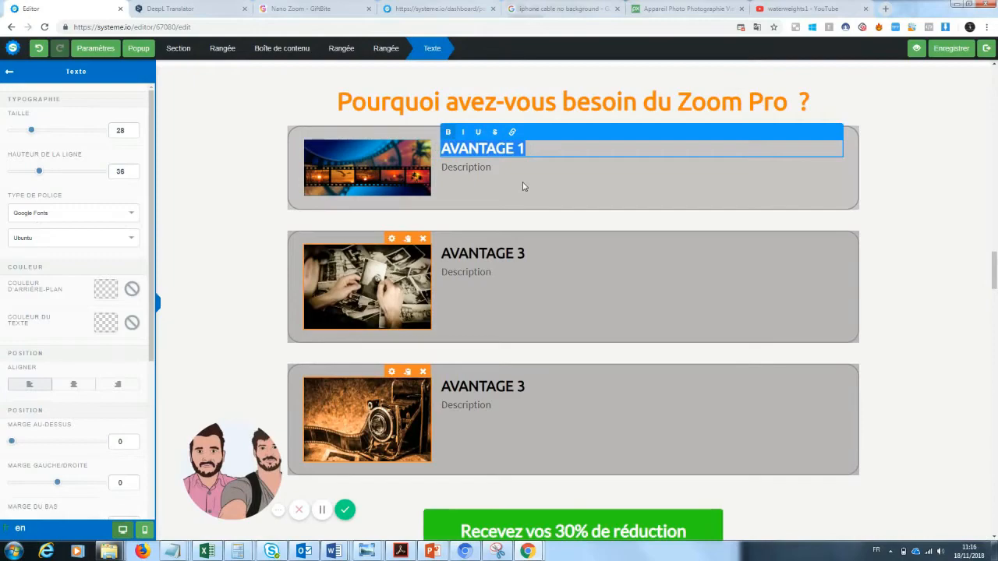
text(Prat)
text(ique)
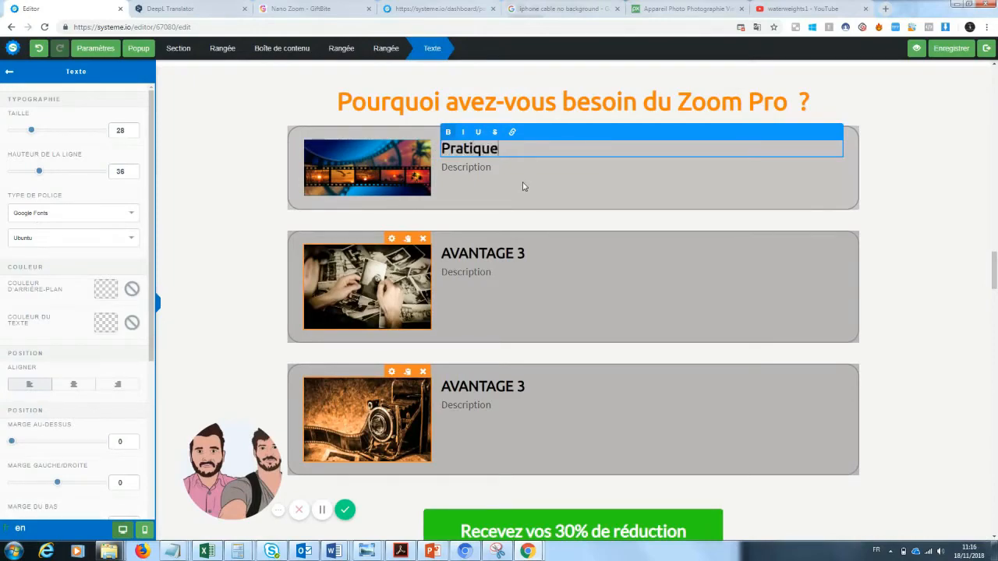
click(479, 173)
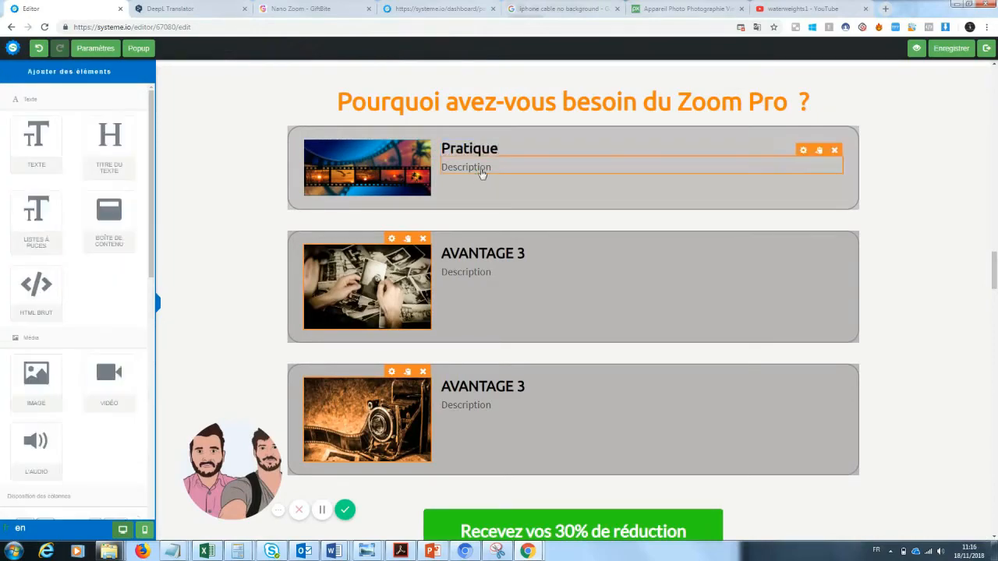
Replace its Description with 'adaptable samsung, apple / on a toujours notre téléphone sur nous'
click(482, 171)
drag(493, 168, 434, 172)
key(BackSpace)
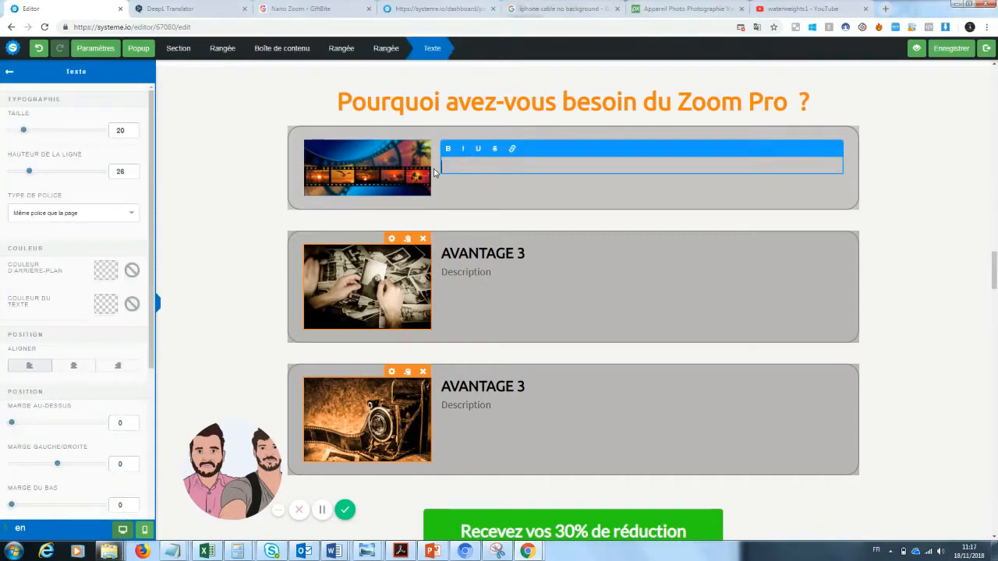
text(adaptable)
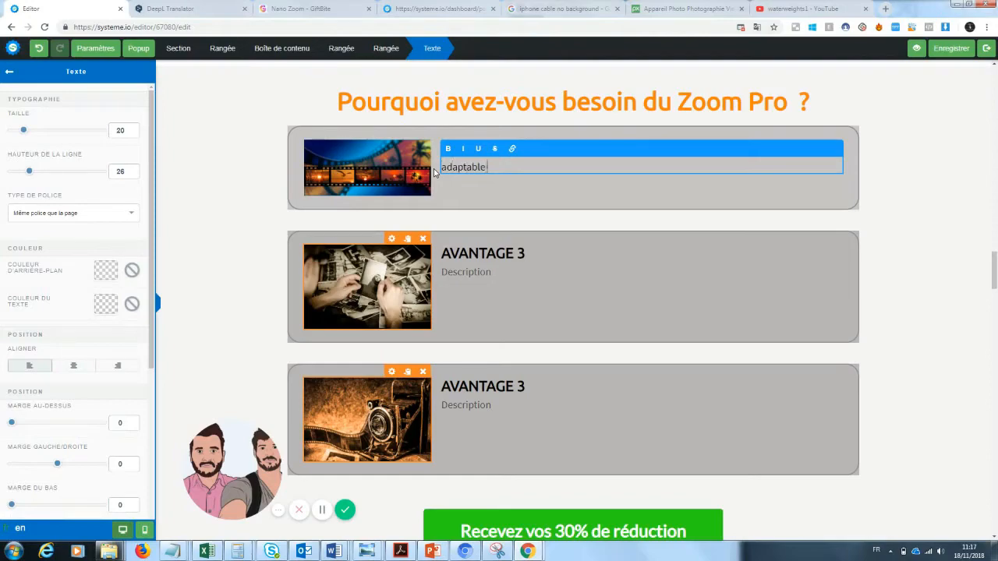
text( samsung, apple )
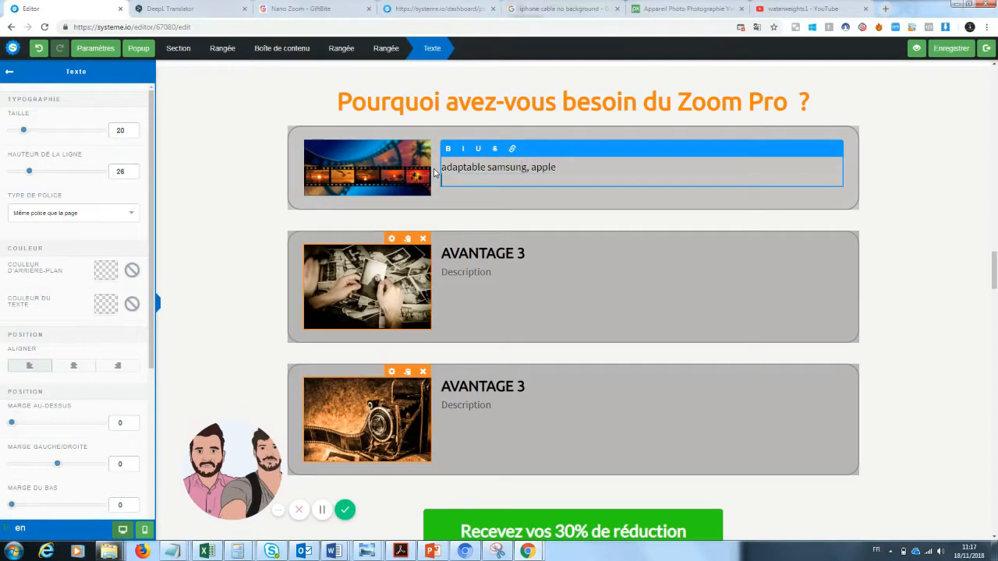
text(on a toujours notre téléphone sur nous)
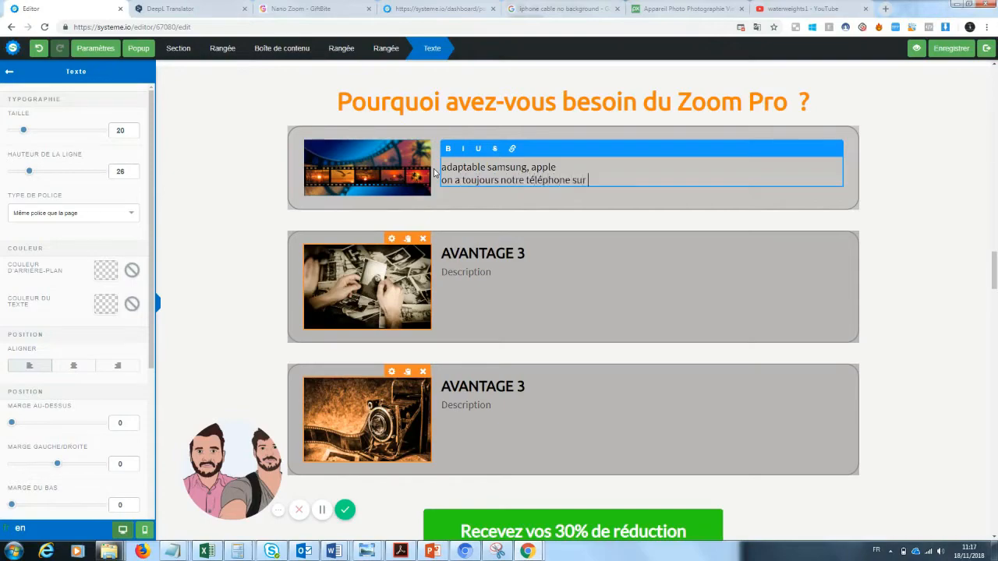
click(509, 198)
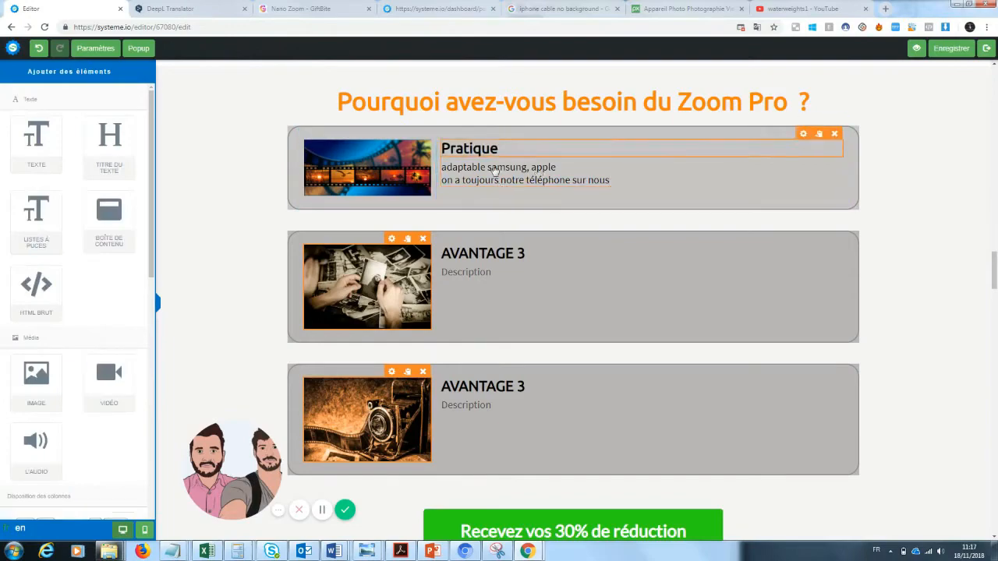
click(481, 258)
Correct the second benefit heading so it reads AVANTAGE 2
click(527, 253)
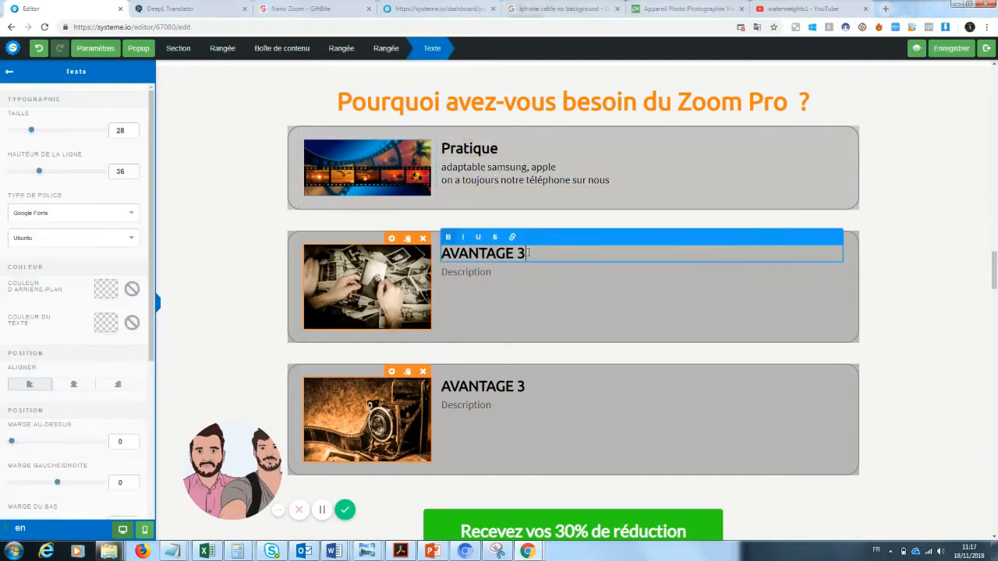
key(BackSpace)
text(2)
click(481, 305)
Write the second benefit description: photos keep memories, plus the 'Imaginez...' landscape paragraph about Zoom Pro
click(481, 275)
drag(494, 273, 425, 279)
key(BackSpace)
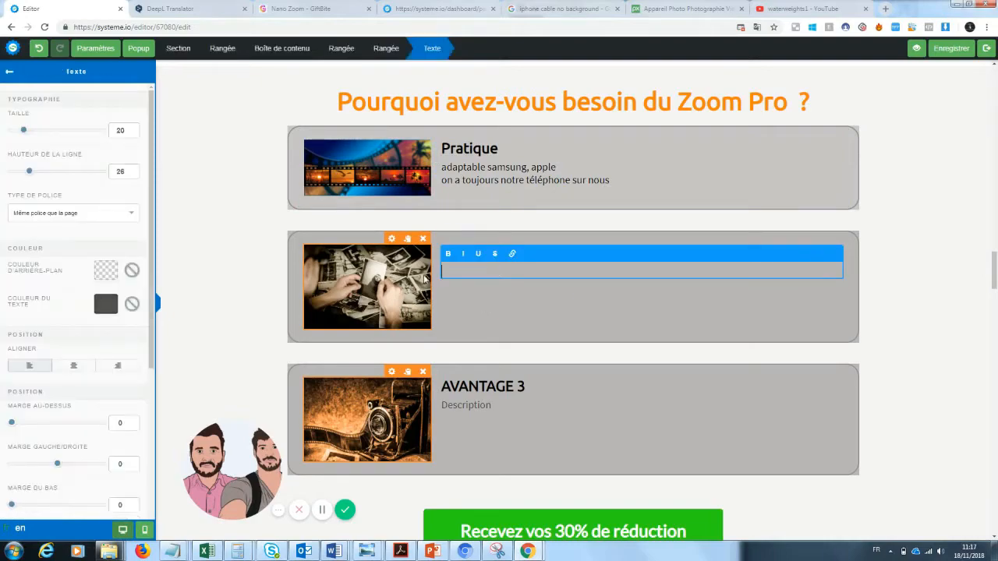
text(Les photos sont un moyen)
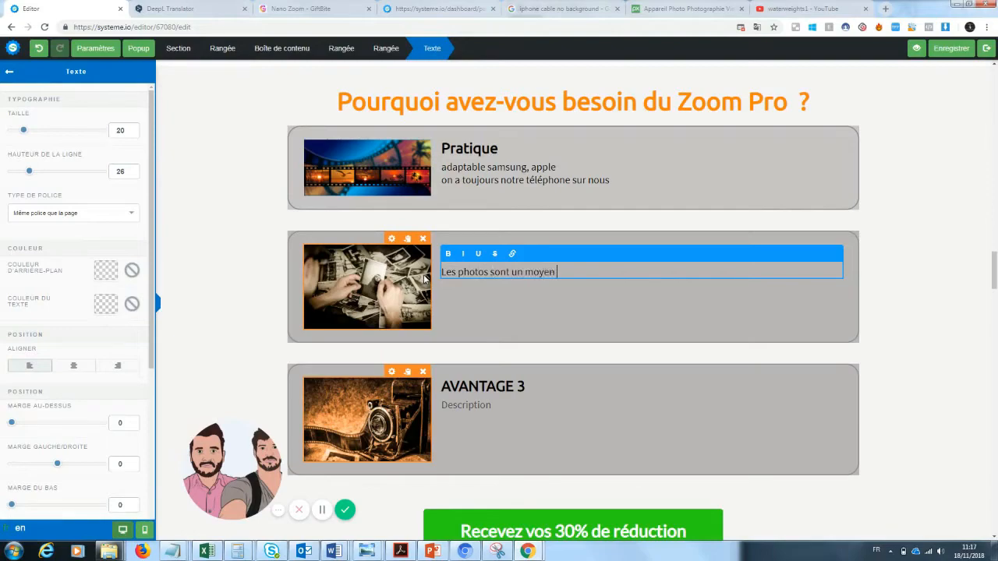
text( s)
key(BackSpace)
key(BackSpace)
text(s de garder un souvenir du passé)
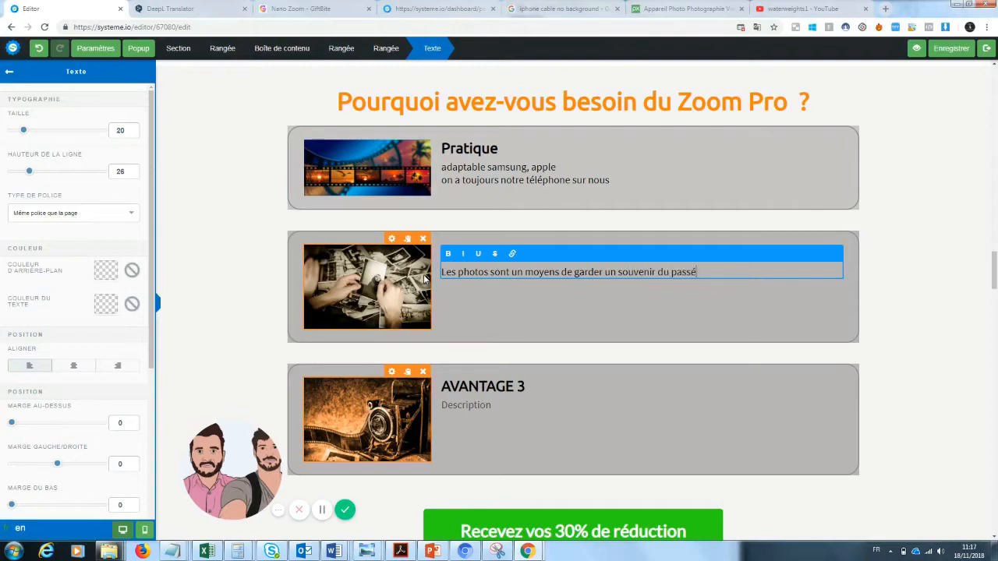
text(...)
key(Return)
text(Im)
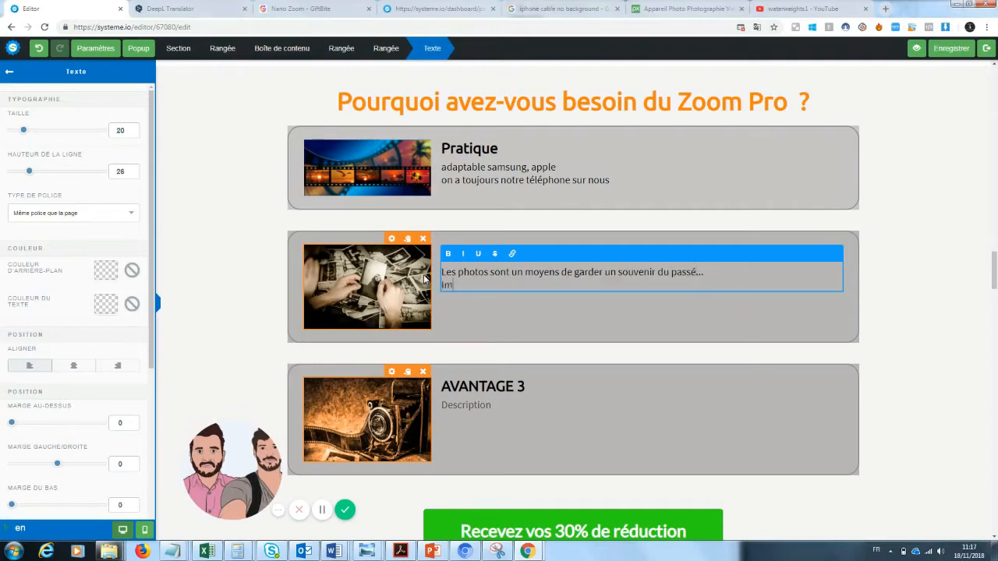
text(aginez... vous êtes deva)
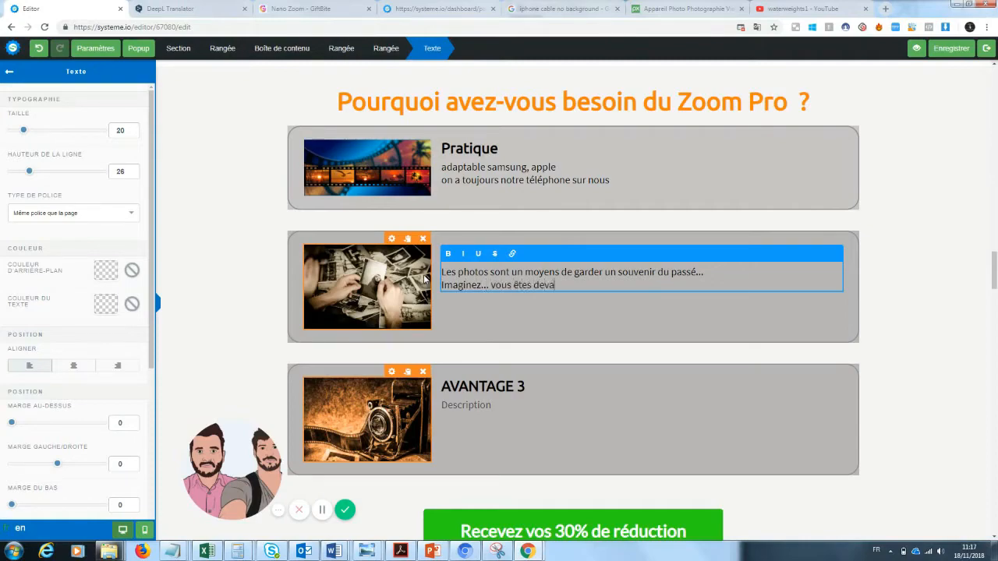
text(nt un paysage magnifique )
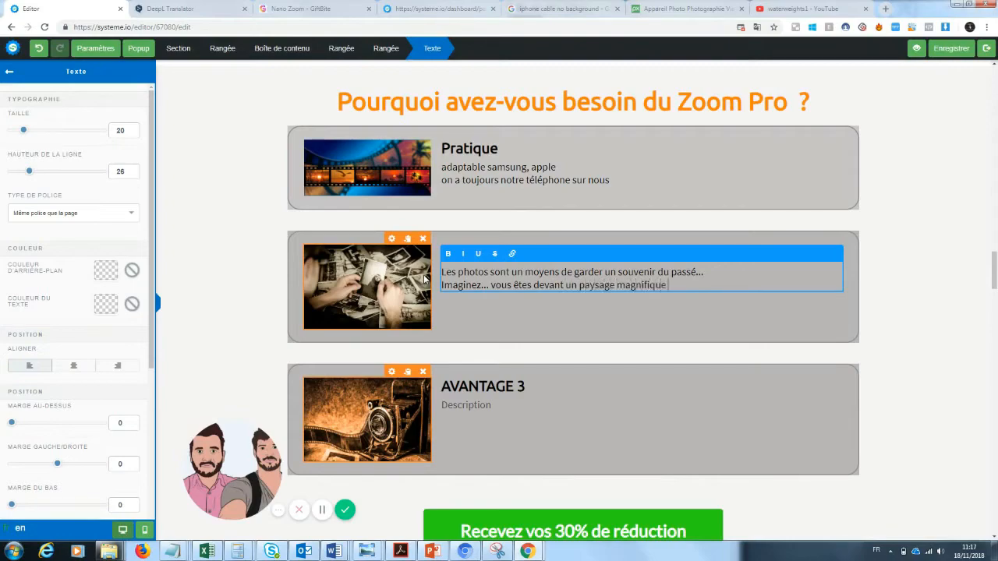
text(mais votre téléphone ne vous pe)
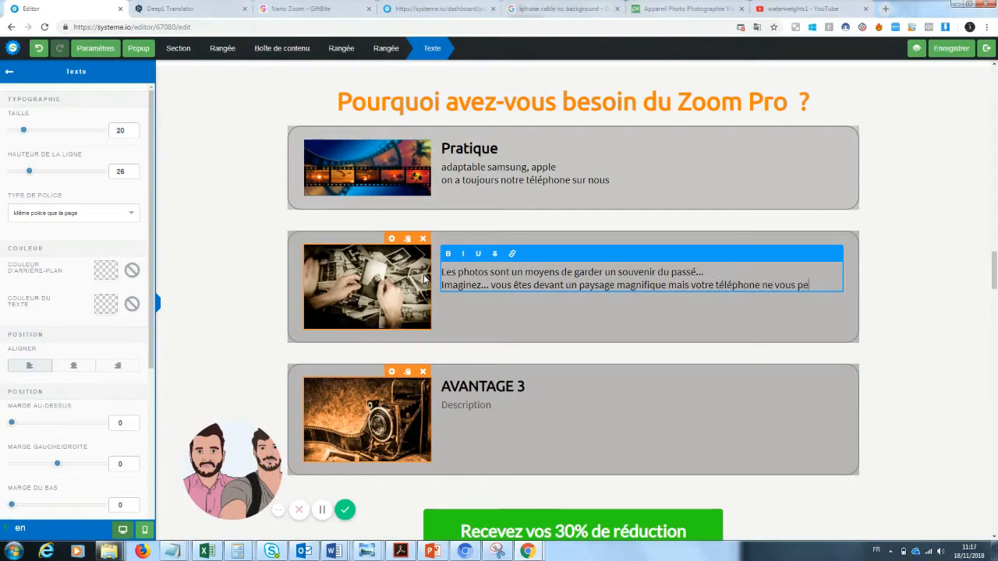
text(rmet pas de prend)
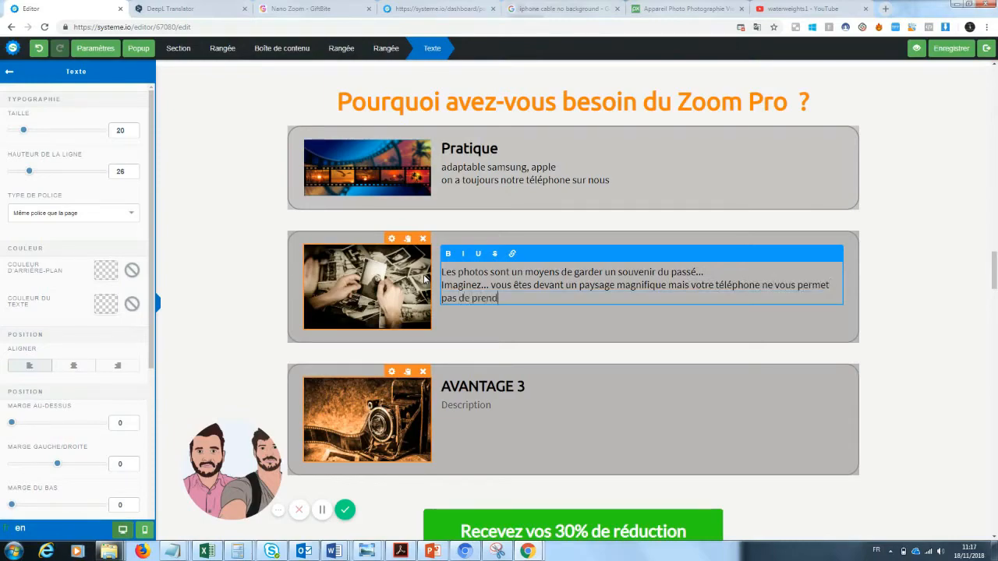
text(re une belle photo.)
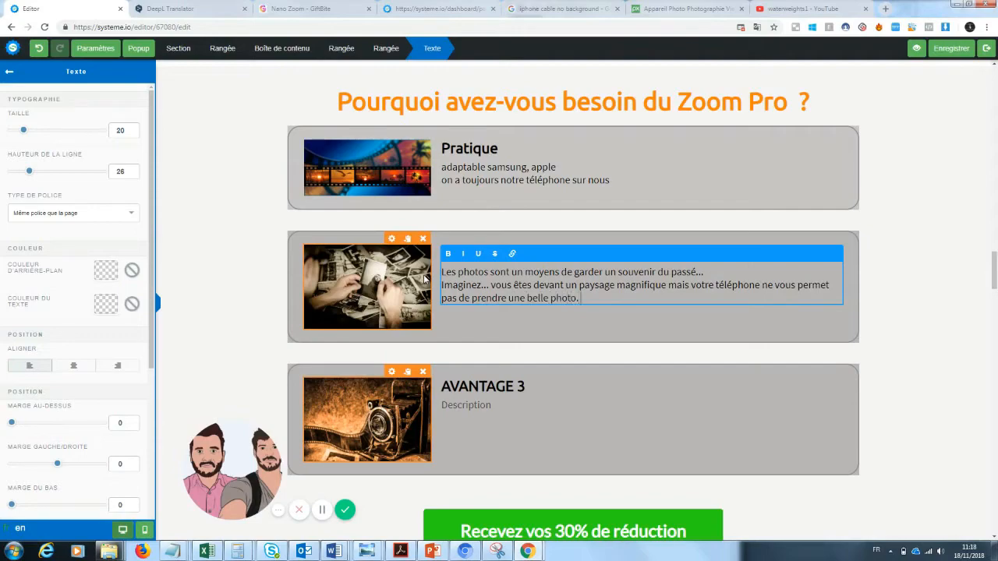
text( Ceci ne se reproduit)
text( plus jamais avec Zoom)
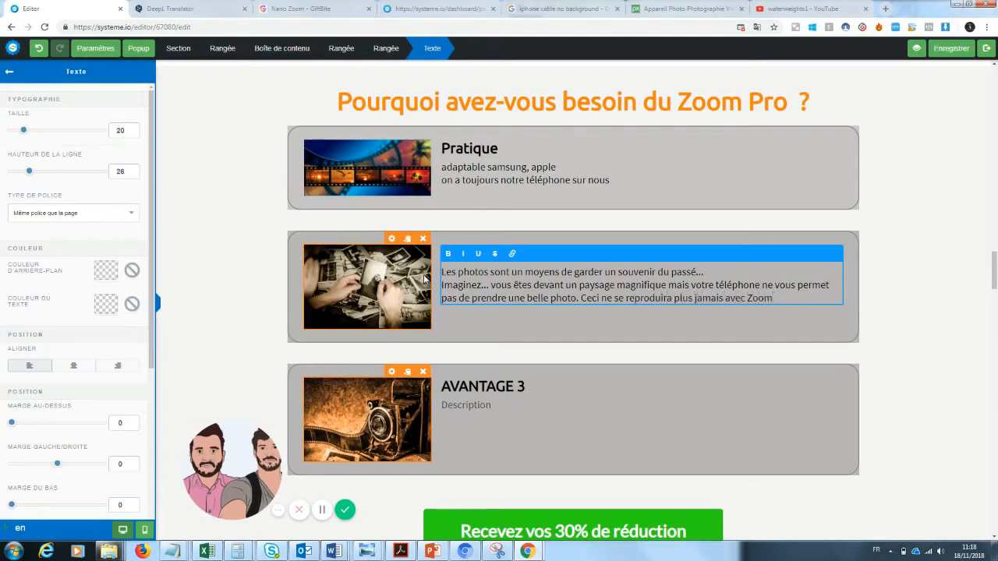
text( Pro. En)
text( effe)
text(t /)
key(BackSpace)
key(BackSpace)
key(BackSpace)
Replace the AVANTAGE 2 heading with 'Un souvenir du passé'
click(906, 293)
scroll(909, 283, down, 1)
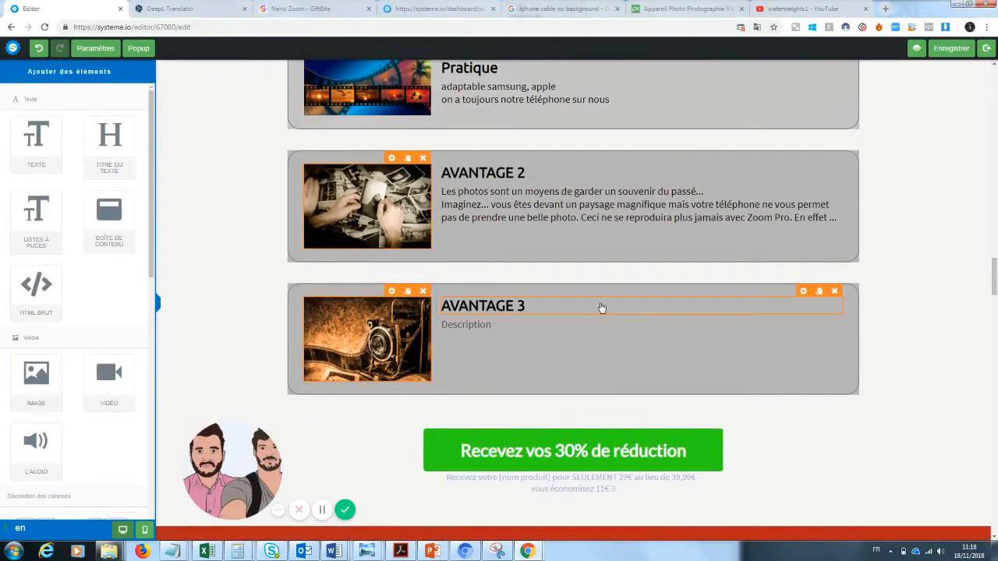
click(534, 304)
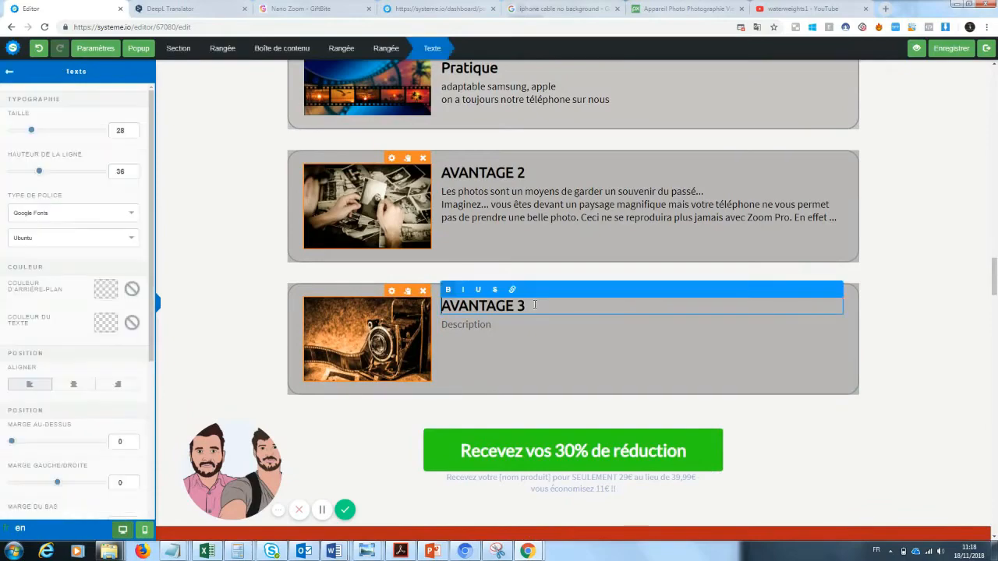
click(526, 178)
click(510, 177)
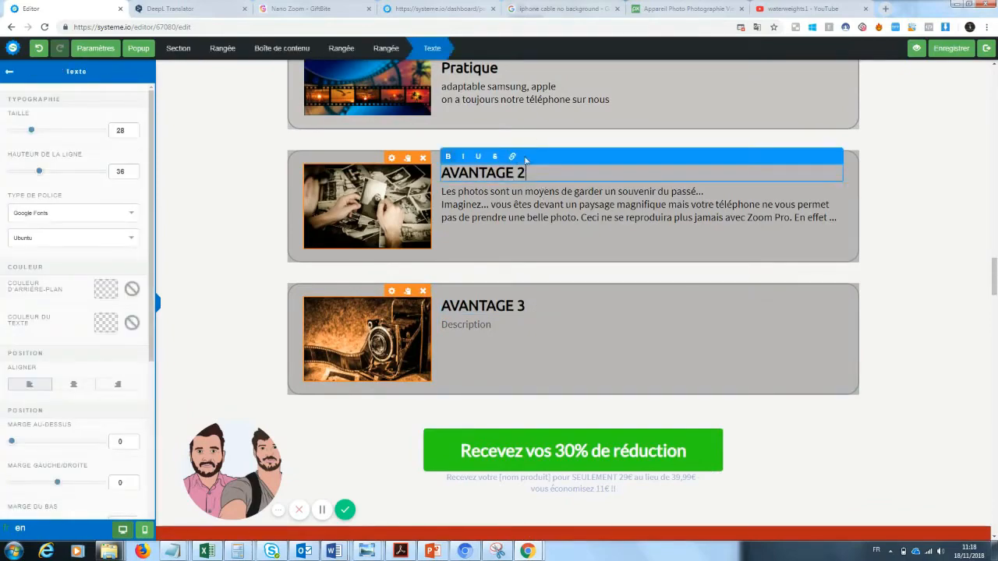
key(ctrl+a)
text(Un )
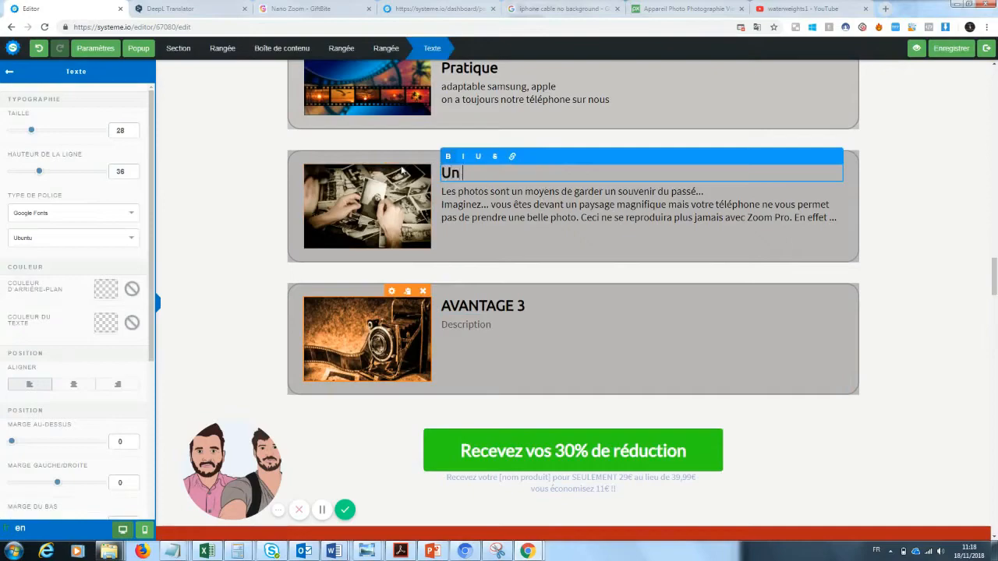
text(souvenir du passé)
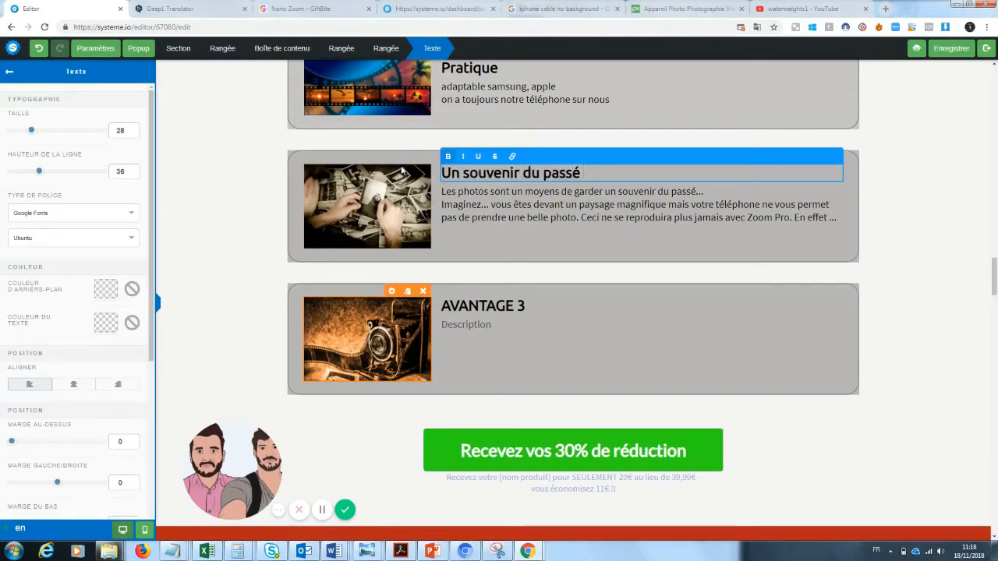
click(996, 288)
mouse_move(996, 289)
mouse_down()
mouse_move(996, 273)
mouse_move(996, 288)
mouse_up()
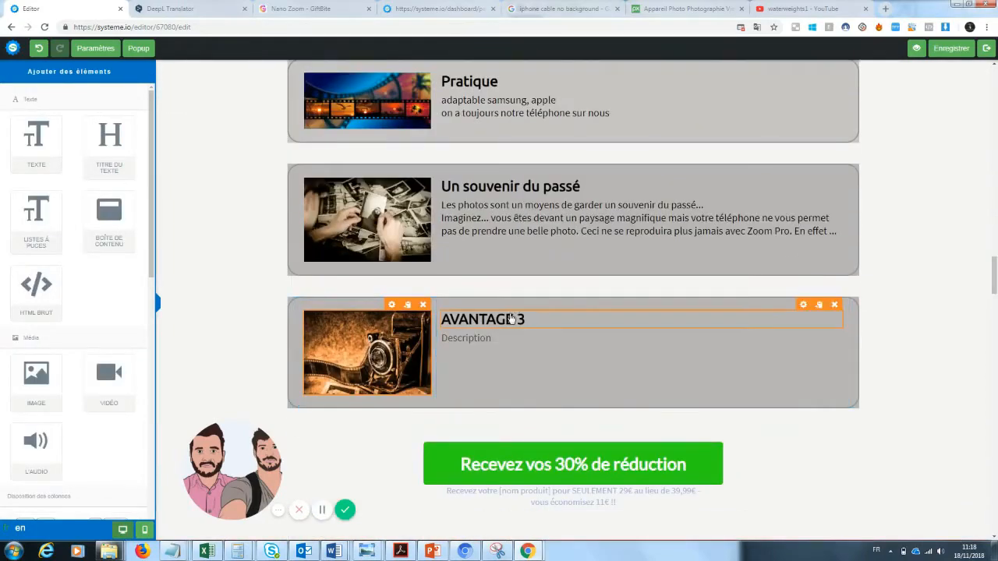
Title the third benefit 'Une manière de se démarquer des autres ...'
click(513, 319)
drag(534, 316, 425, 327)
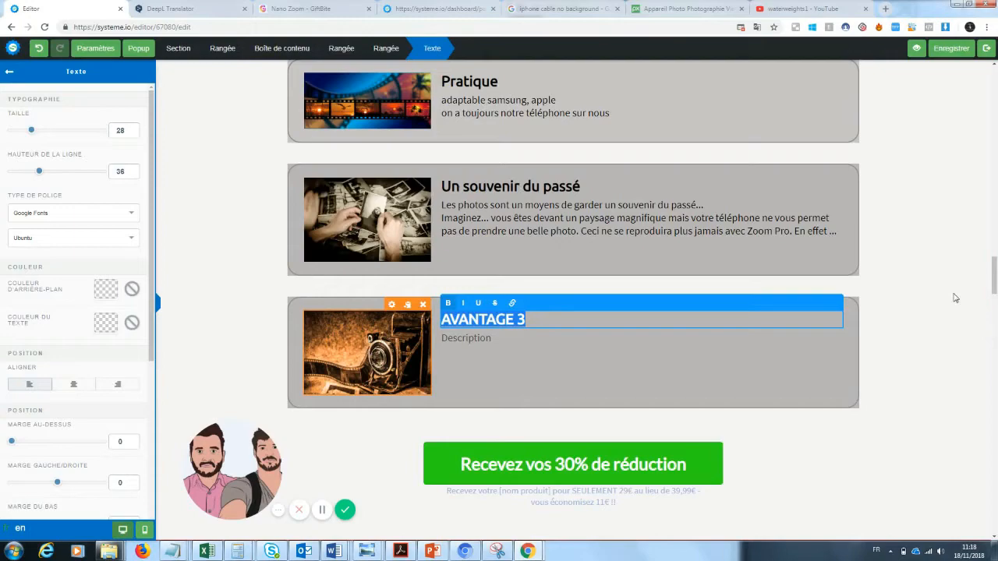
text(Une mani)
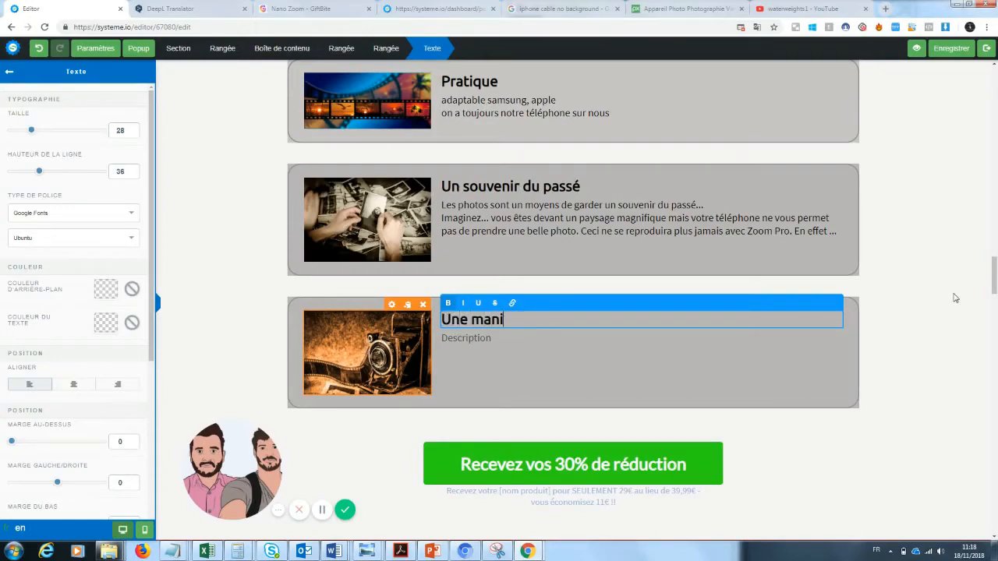
text(ère de se démar)
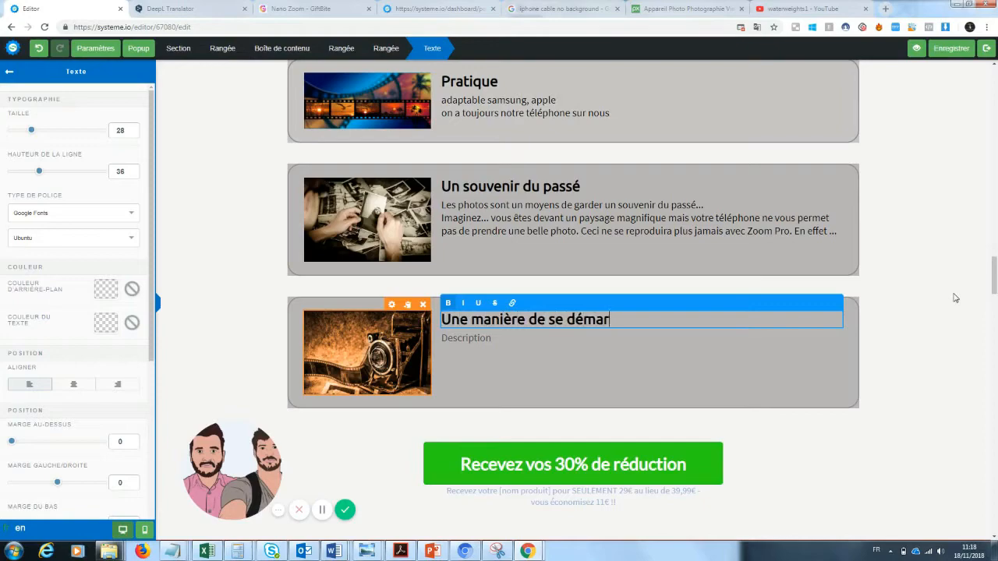
text(quer des au)
key(BackSpace)
key(BackSpace)
key(BackSpace)
key(BackSpace)
text(s autres )
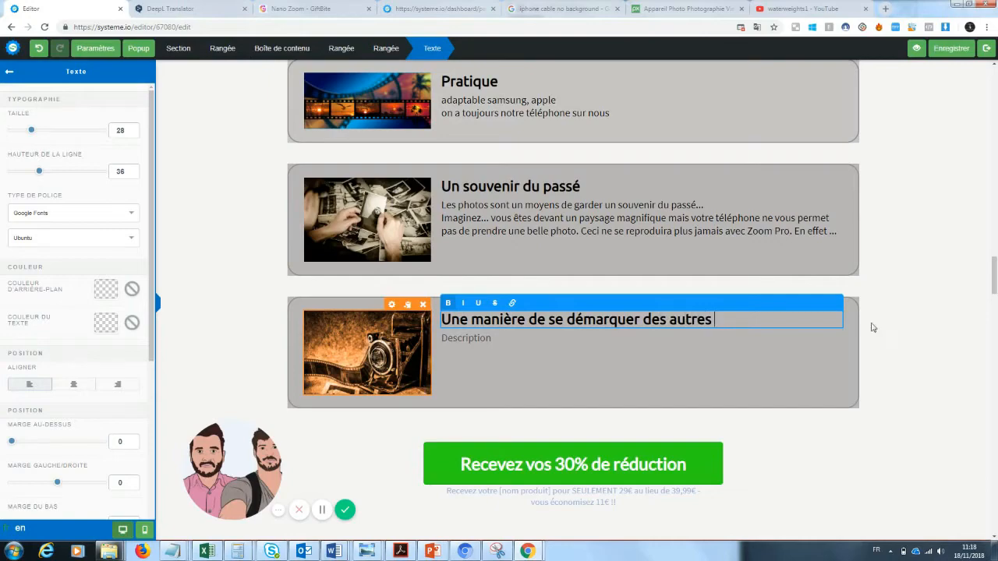
text(...)
click(486, 343)
Write its two-line description about identical social-media photos and standing out with Zoom Pro
double_click(486, 343)
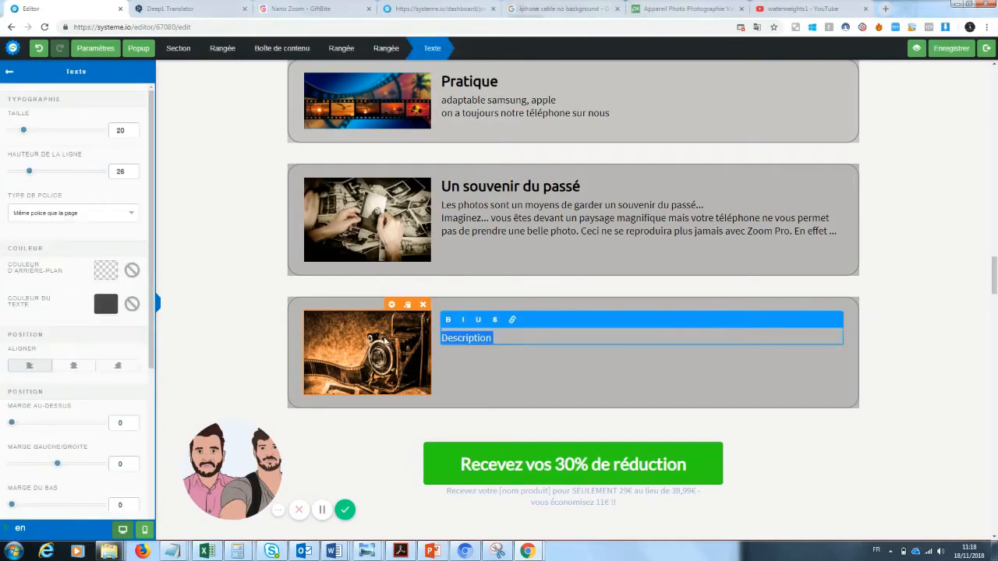
text(Tout le mo)
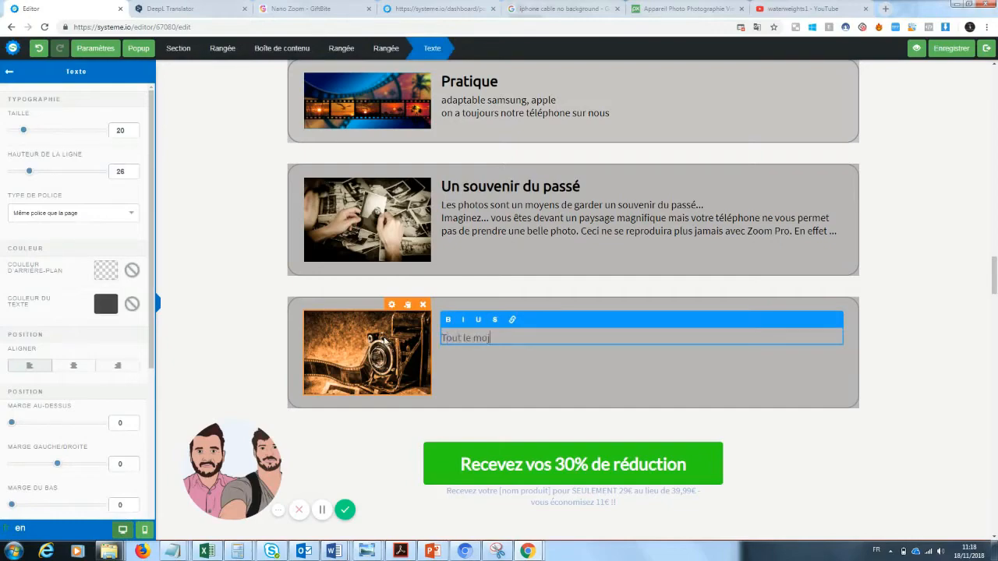
text(nde poste les mêmes photos d sur le)
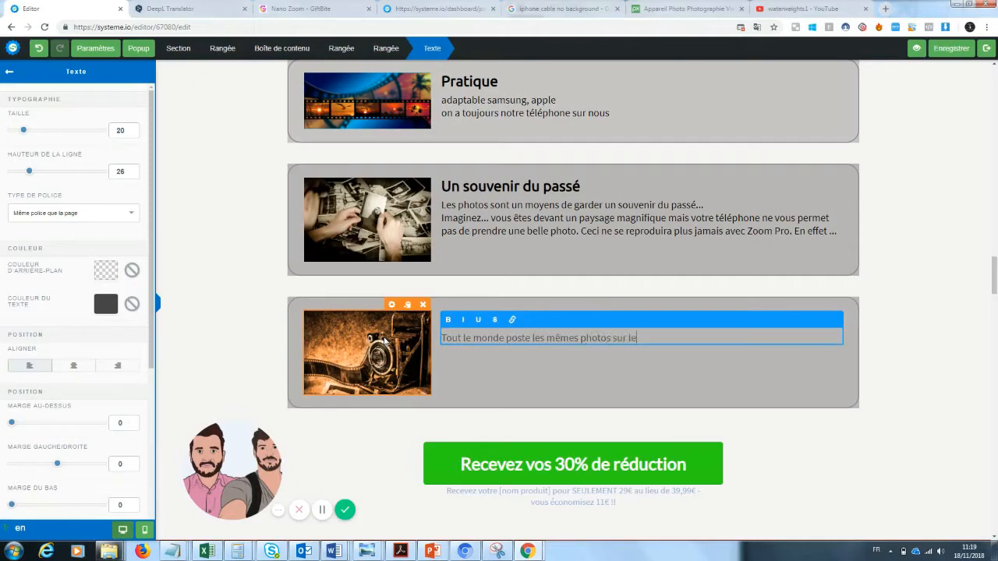
text(s réseaux...)
key(Return)
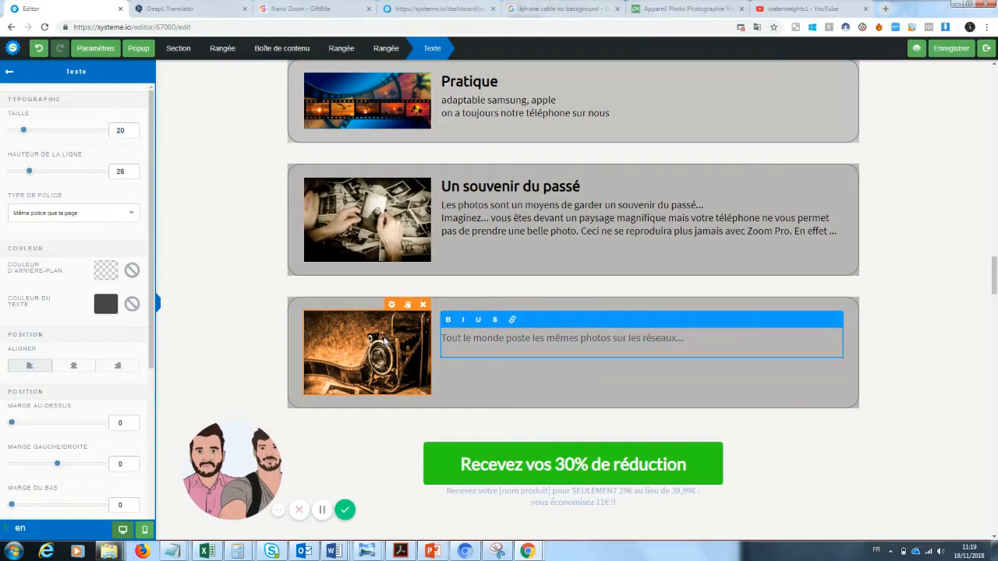
text(Grace à zoom pro, vous vous)
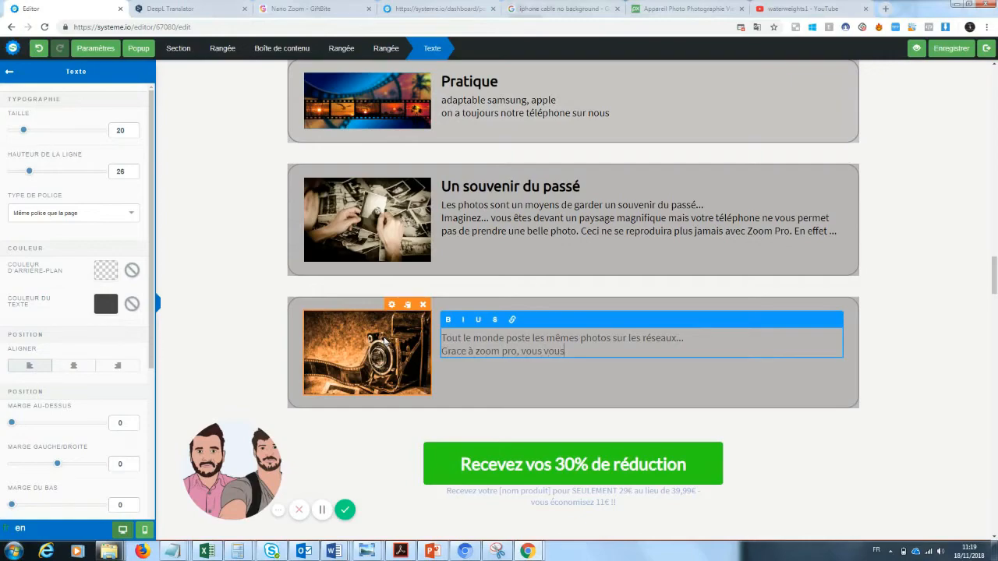
text( démarquerez enfin de la masse)
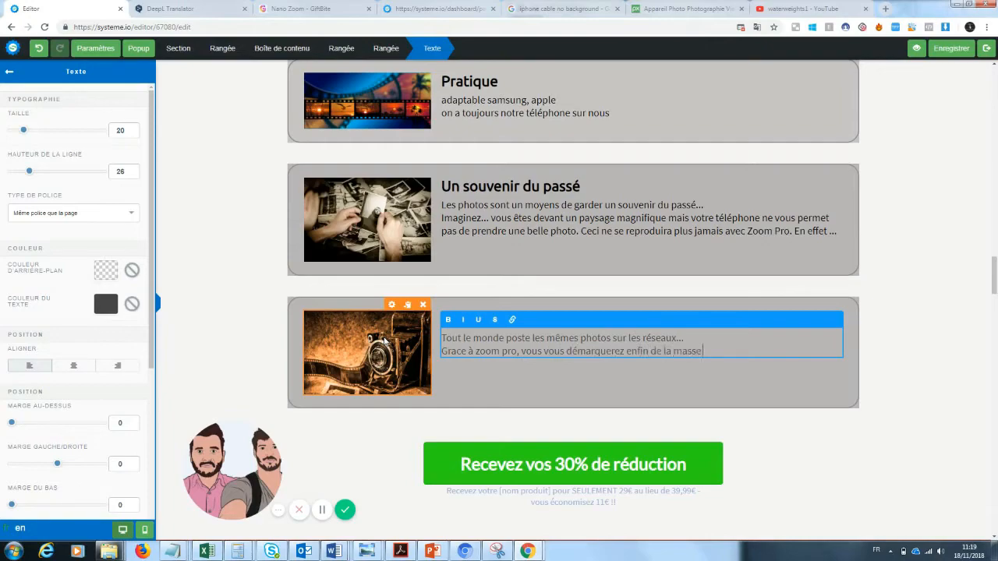
text( pour un rendu exceptionnel sur)
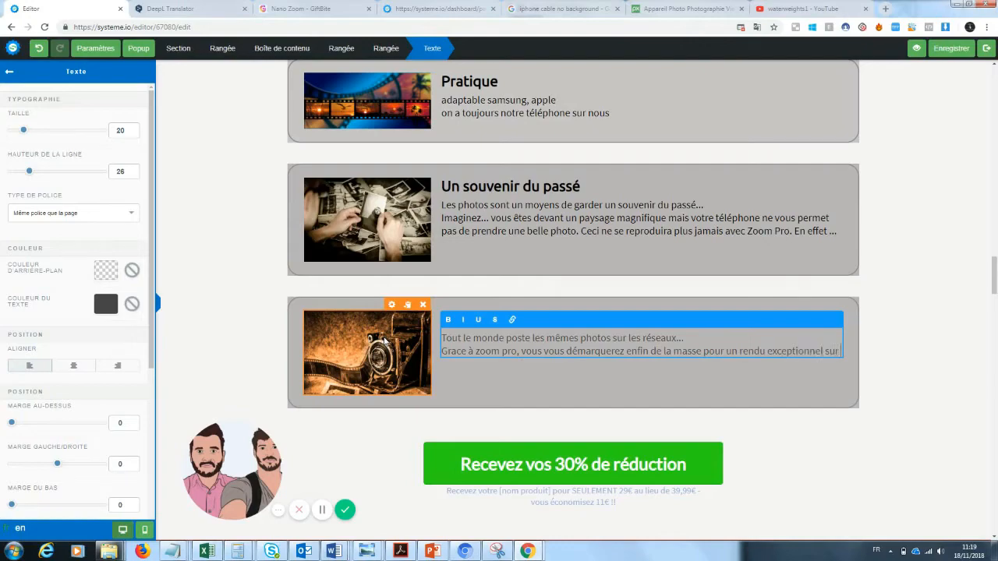
text( vos photos)
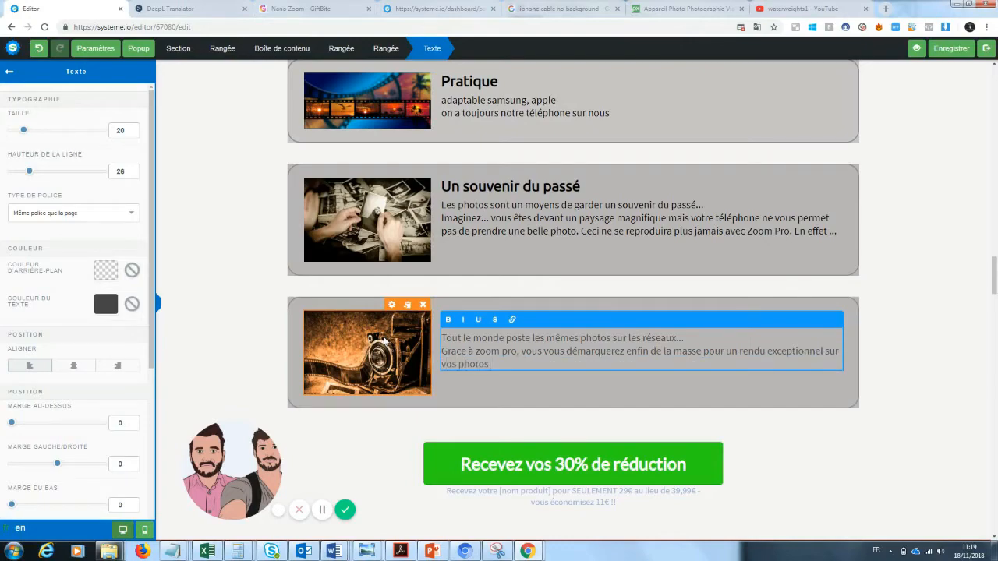
click(962, 304)
mouse_move(995, 289)
mouse_down()
mouse_move(995, 195)
mouse_move(987, 320)
mouse_move(987, 300)
mouse_up()
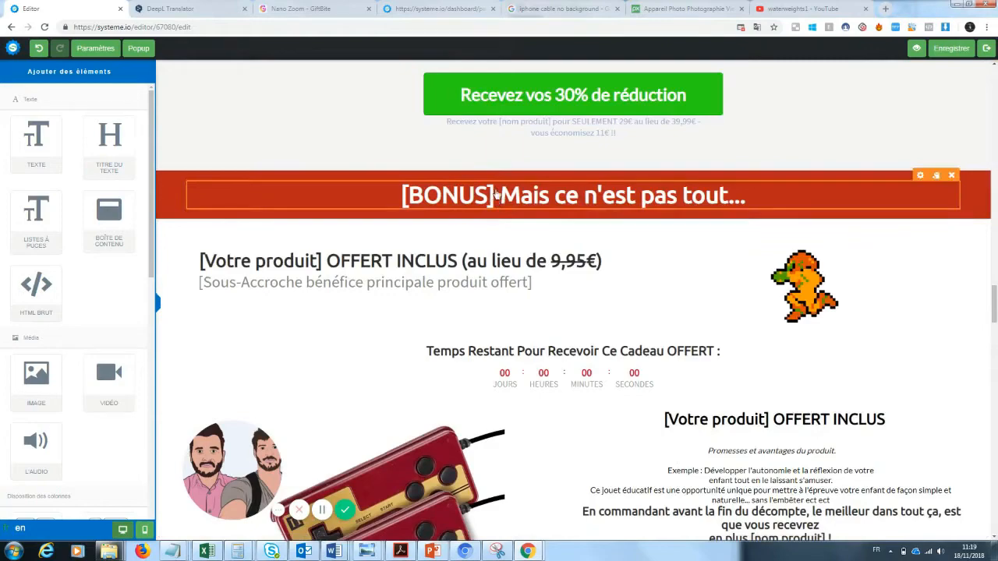
Remove the [BONUS] tag from the bonus banner heading
click(493, 195)
drag(496, 195, 376, 187)
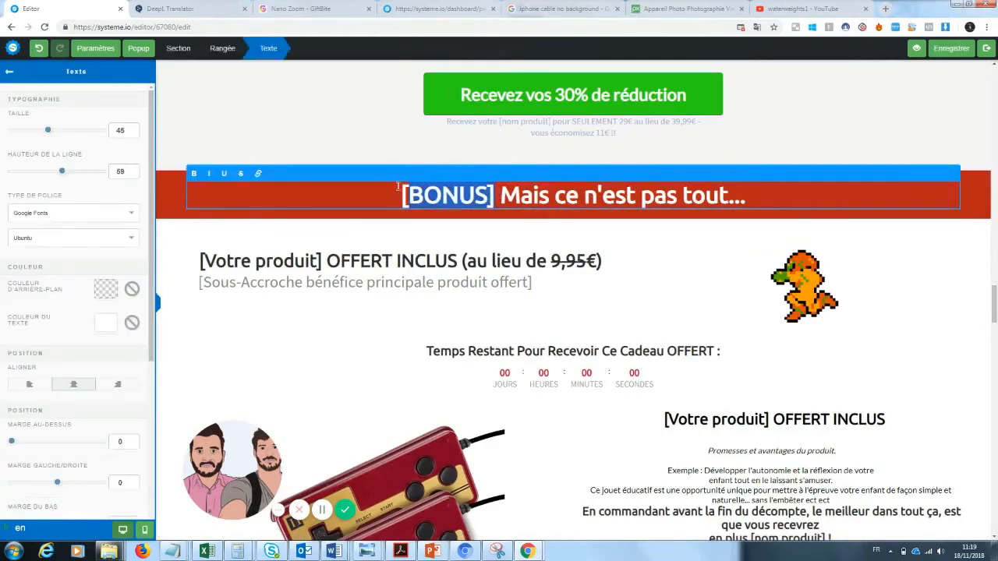
key(BackSpace)
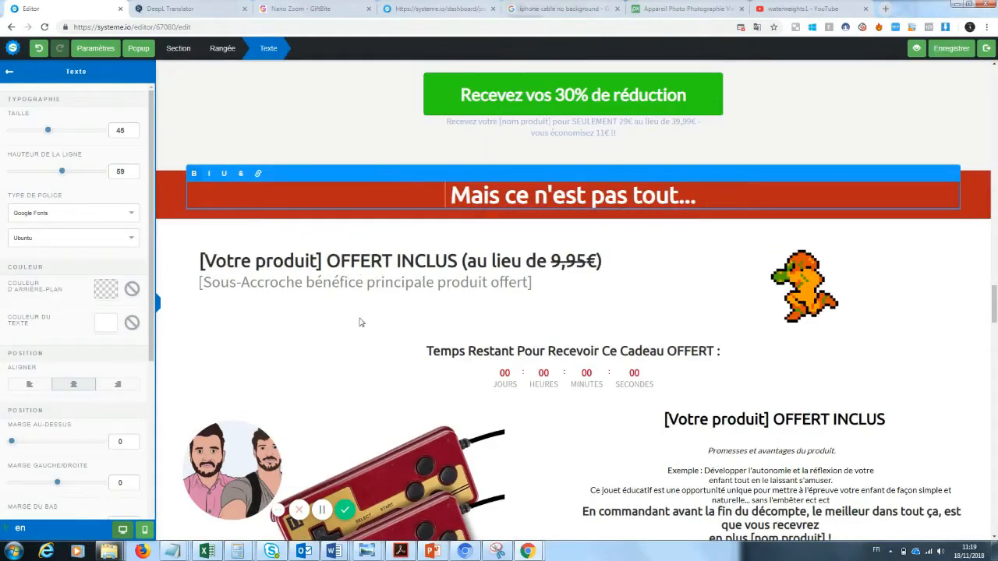
click(331, 276)
Make the gift heading read 'Cable téléphone OFFERT INCLUS (au lieu de 9,95€)' without the placeholder
click(320, 262)
drag(320, 262, 201, 261)
click(204, 261)
key(BackSpace)
key(BackSpace)
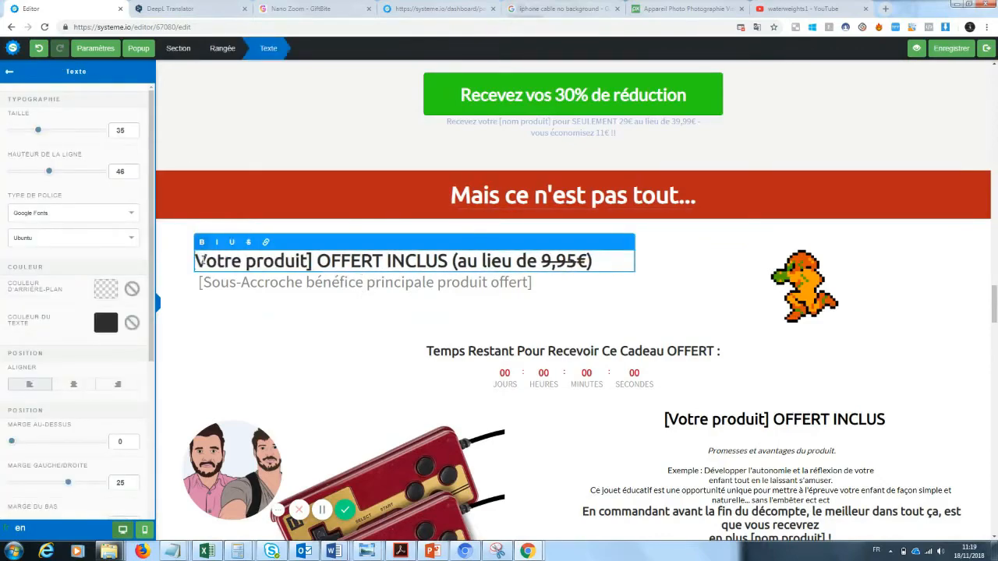
text(Cable téléphone)
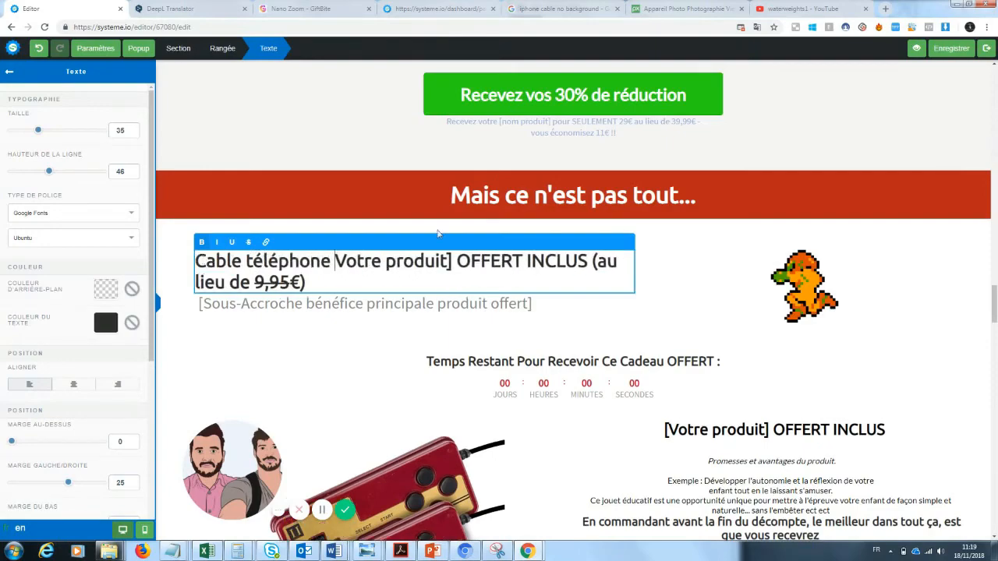
drag(455, 261, 340, 267)
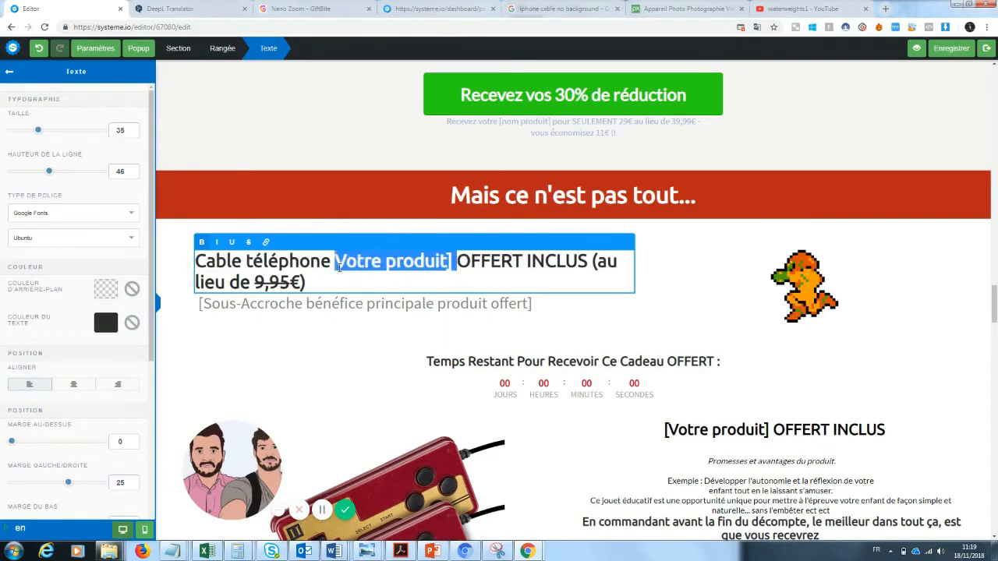
key(BackSpace)
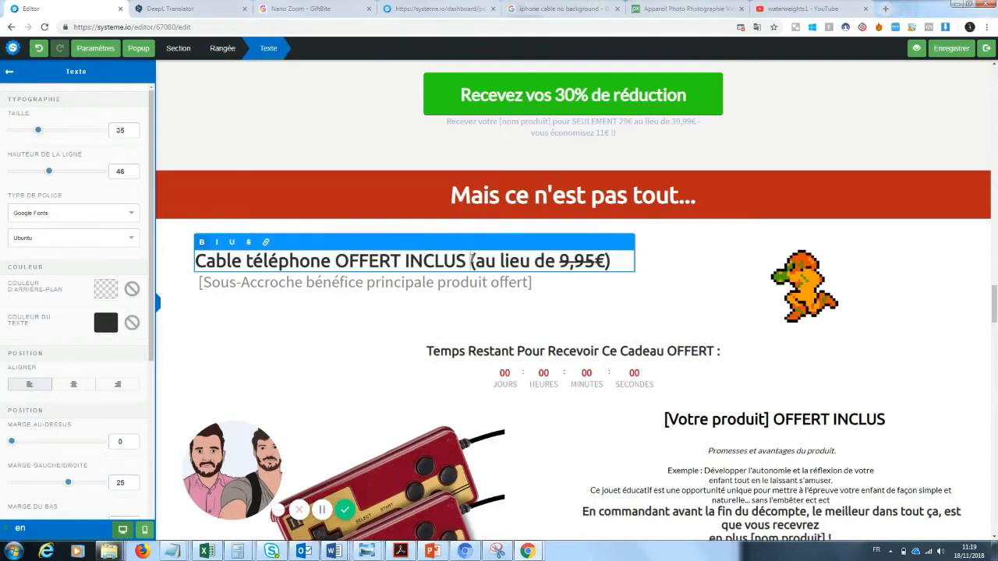
drag(469, 261, 617, 262)
click(746, 316)
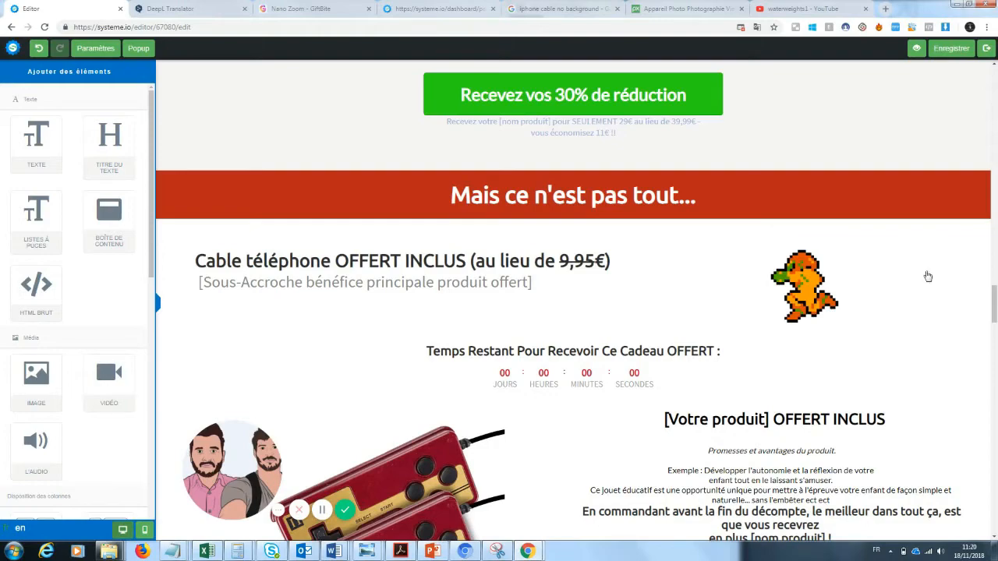
scroll(988, 289, down, 2)
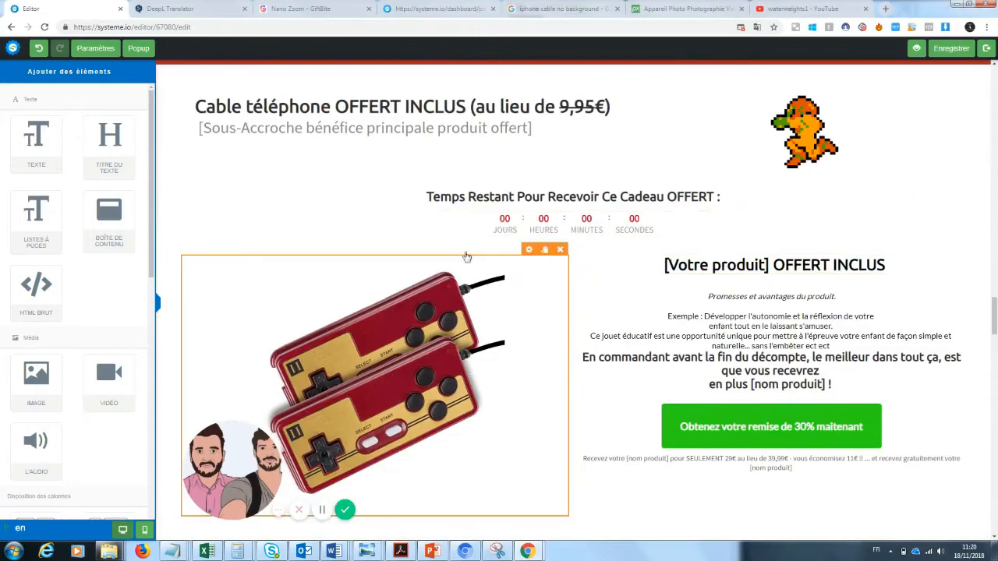
Replace the game-controllers picture with the white kisspng phone-cable image from Vos images
click(530, 258)
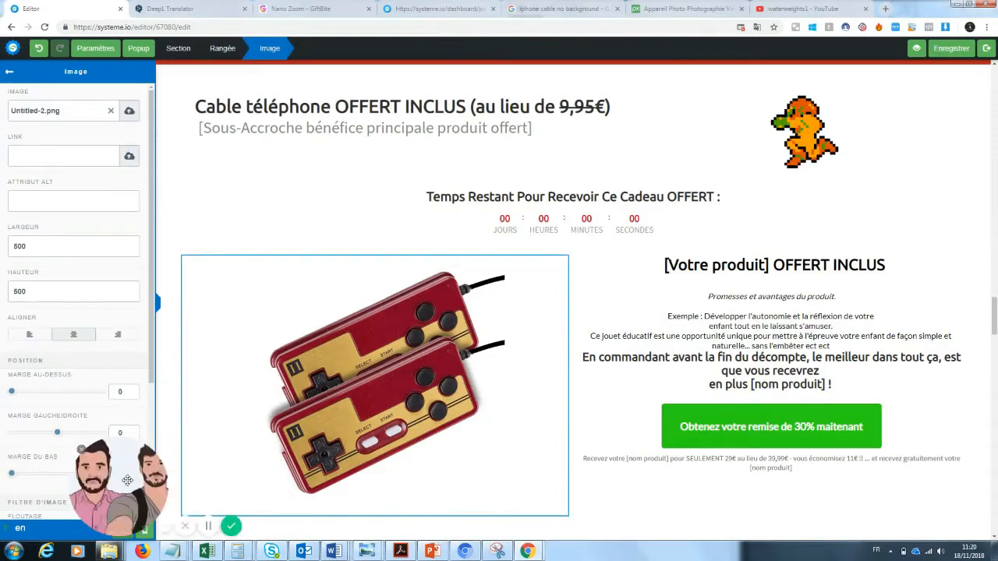
click(111, 115)
click(124, 116)
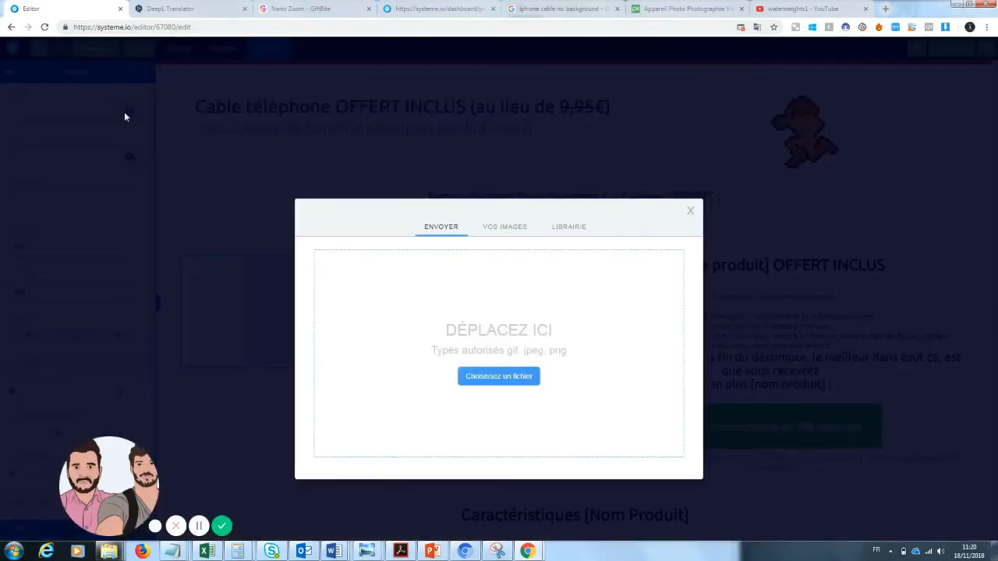
click(511, 227)
scroll(510, 281, down, 3)
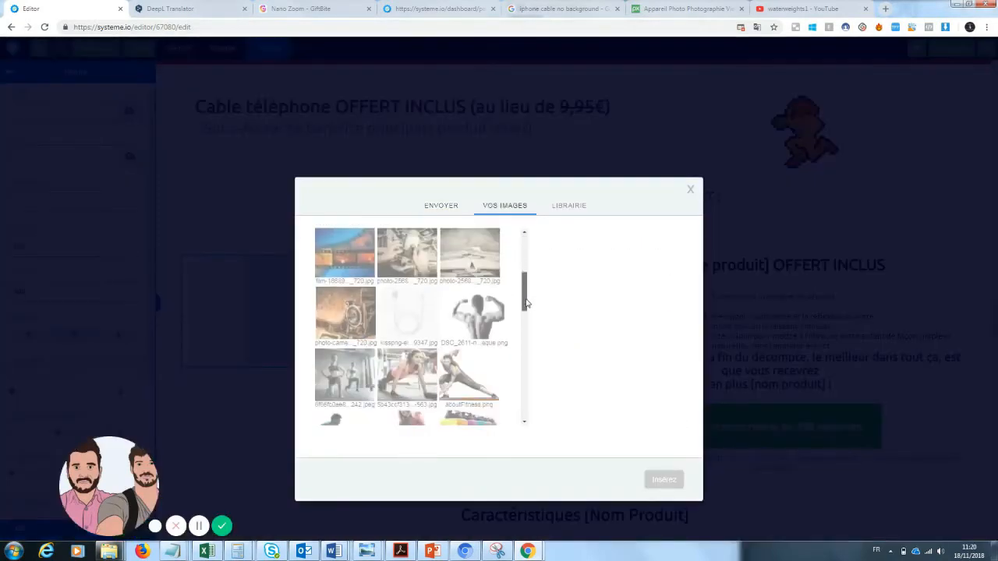
click(397, 305)
click(662, 476)
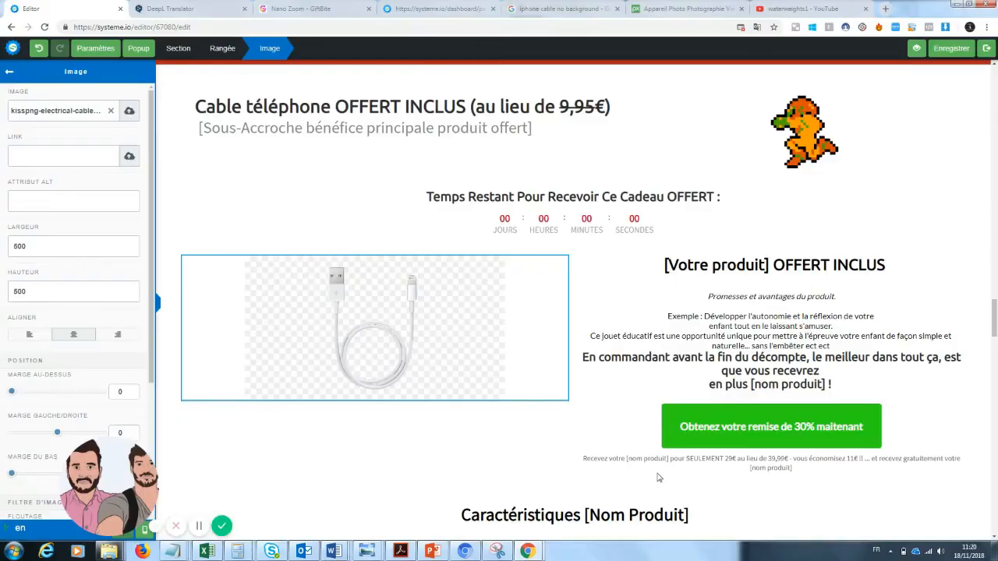
click(643, 237)
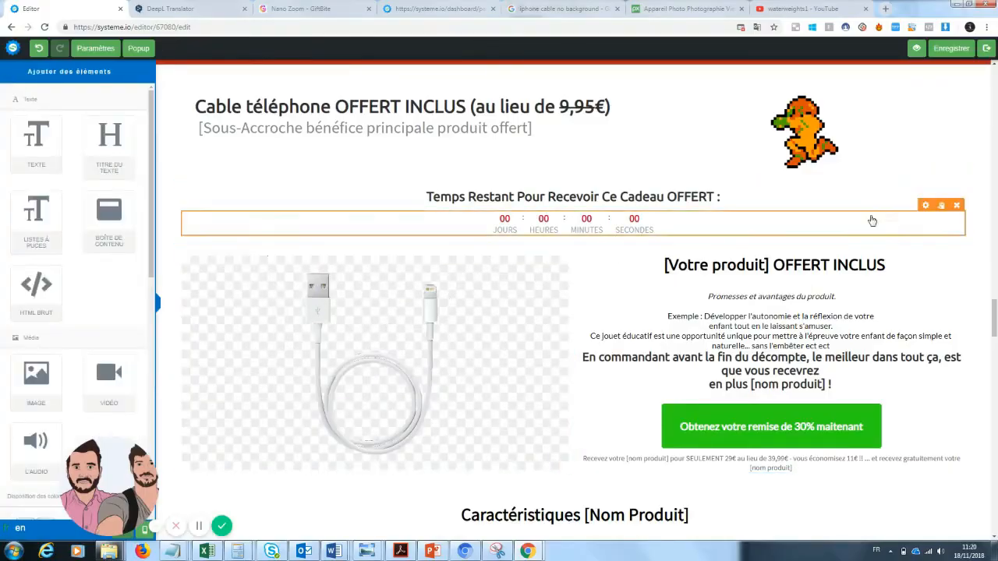
Rename the gift offer title to 'Votre cable téléphone OFFERT INCLUS'
click(743, 268)
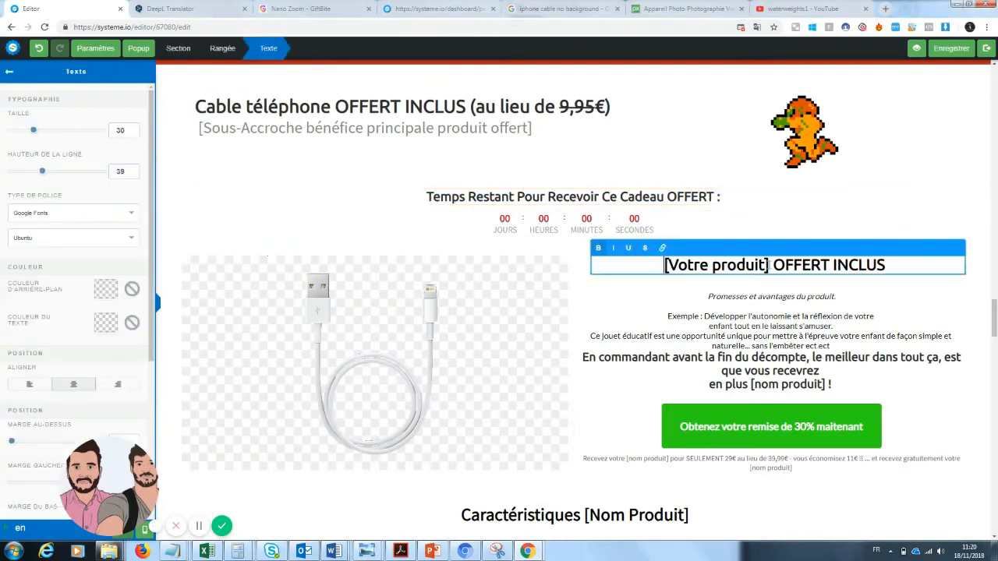
drag(769, 267, 660, 268)
text(Votre cable)
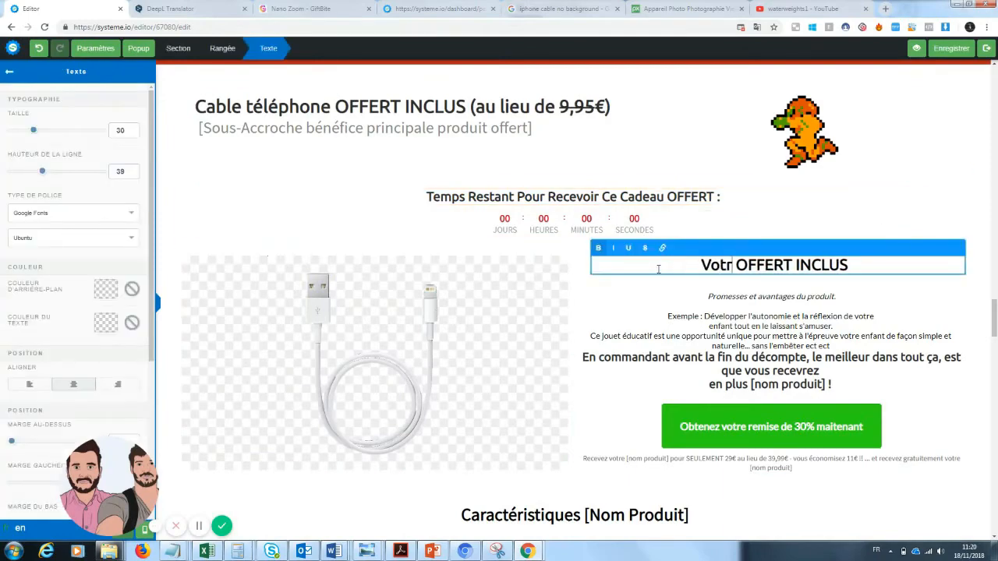
text( téléphone)
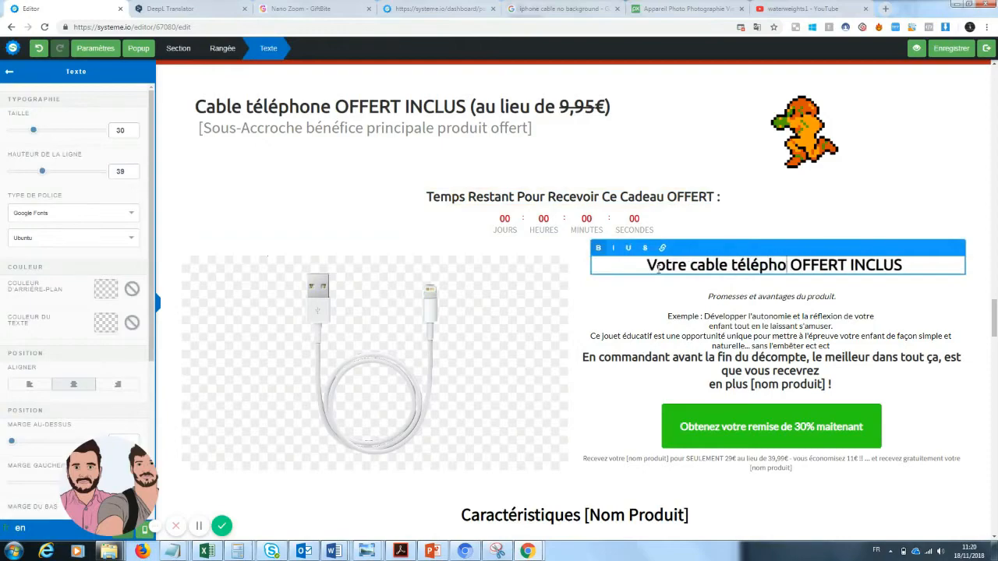
click(822, 301)
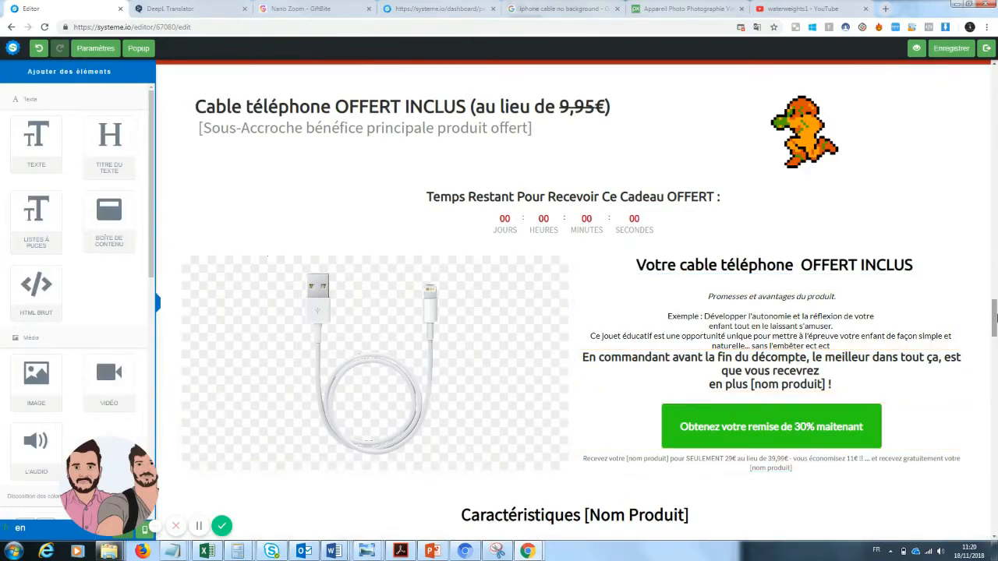
Set the features heading to 'Caractéristiques Cable téléphone'
scroll(990, 316, down, 4)
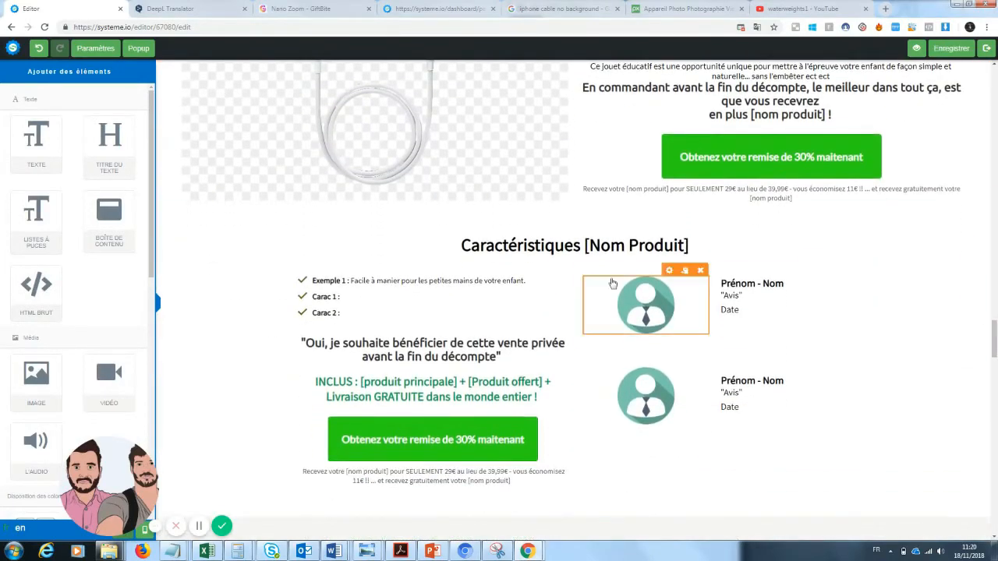
click(686, 245)
drag(689, 245, 580, 246)
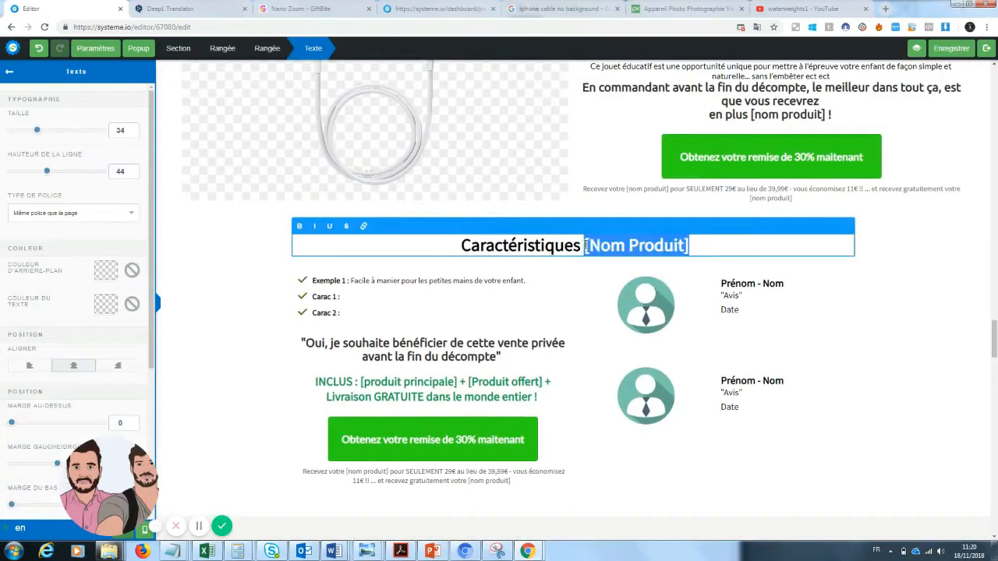
text(Cable téléphone)
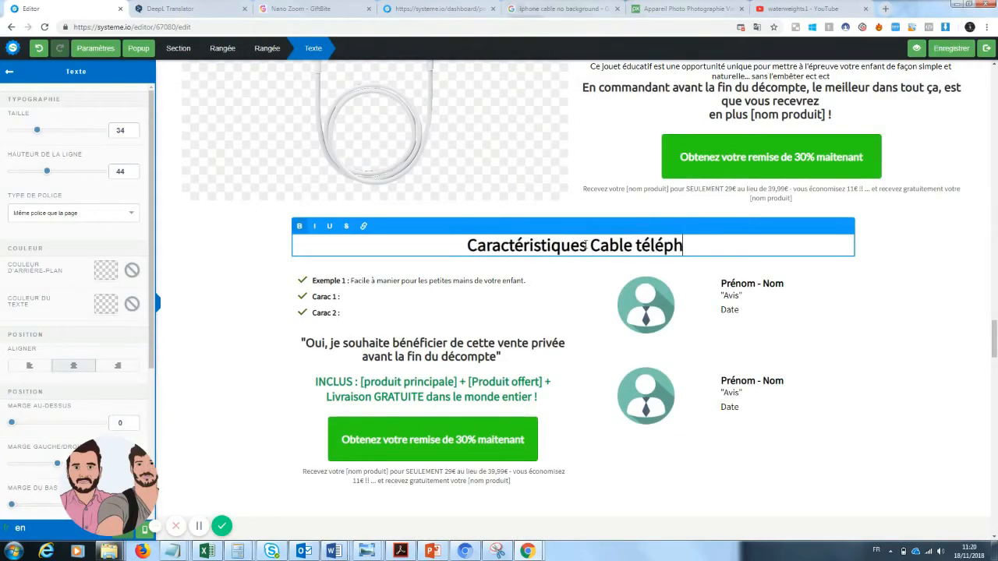
click(449, 296)
click(389, 287)
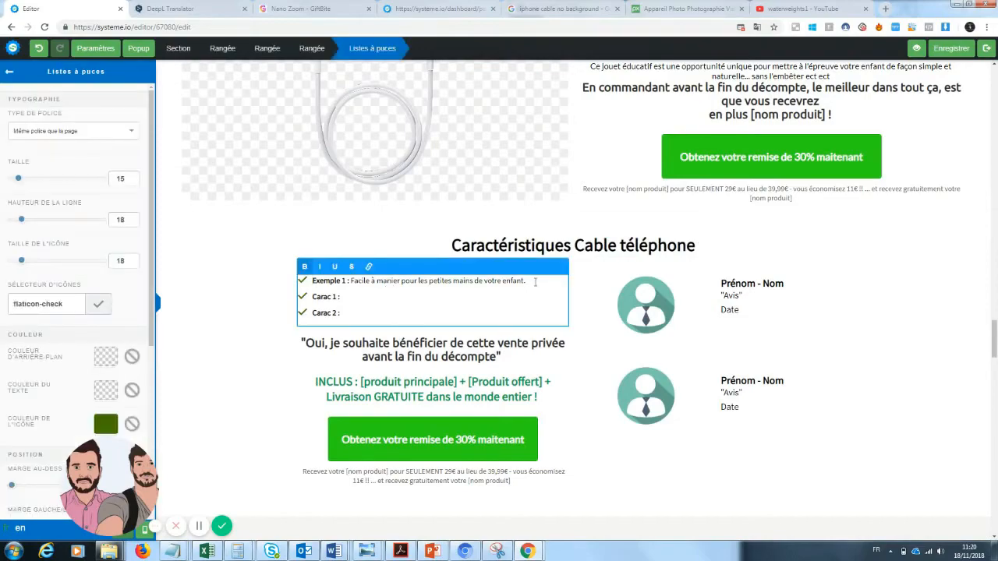
drag(993, 362, 994, 372)
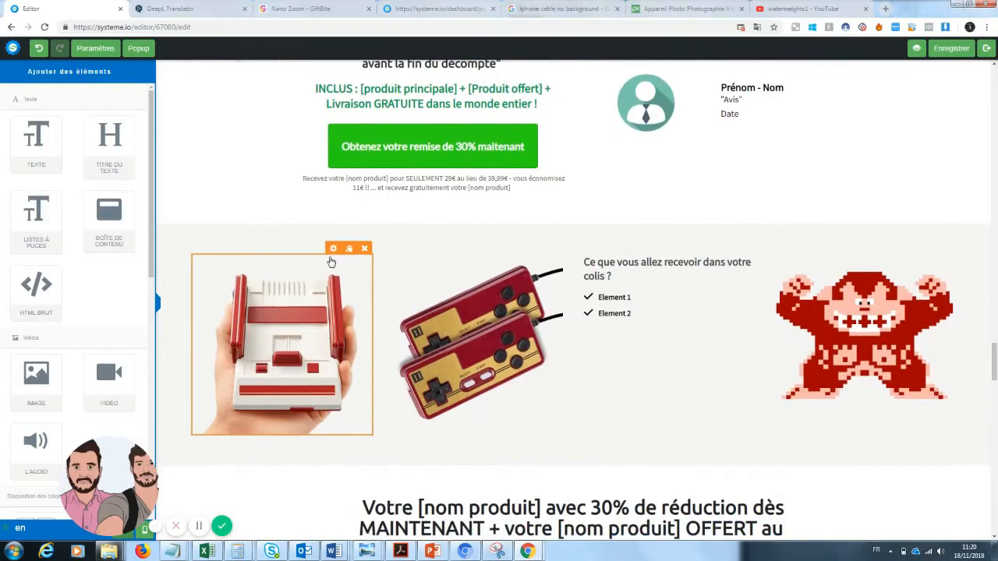
Replace the console-in-hand picture in the package section with the black zoom lens image
click(364, 248)
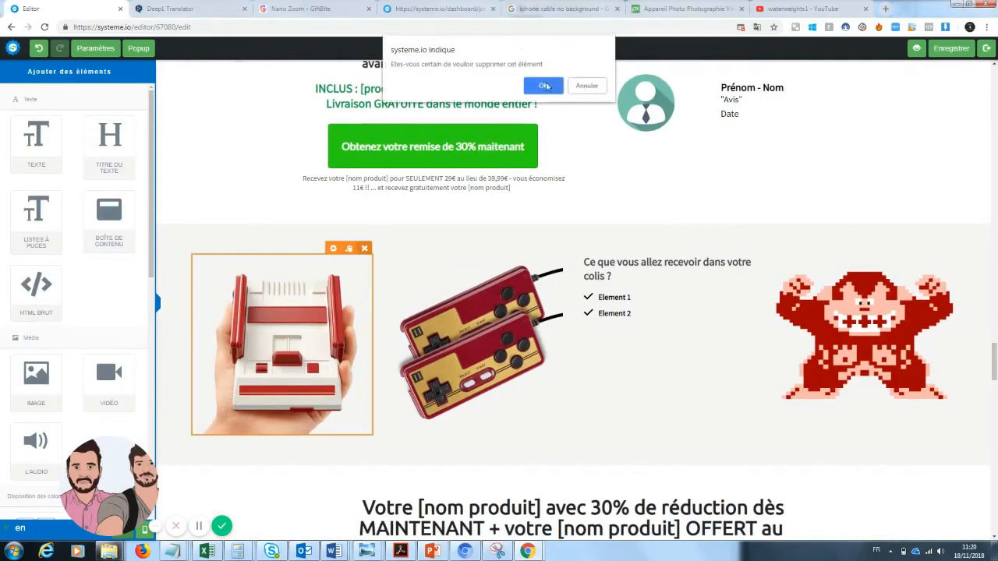
click(545, 85)
key(ctrl+z)
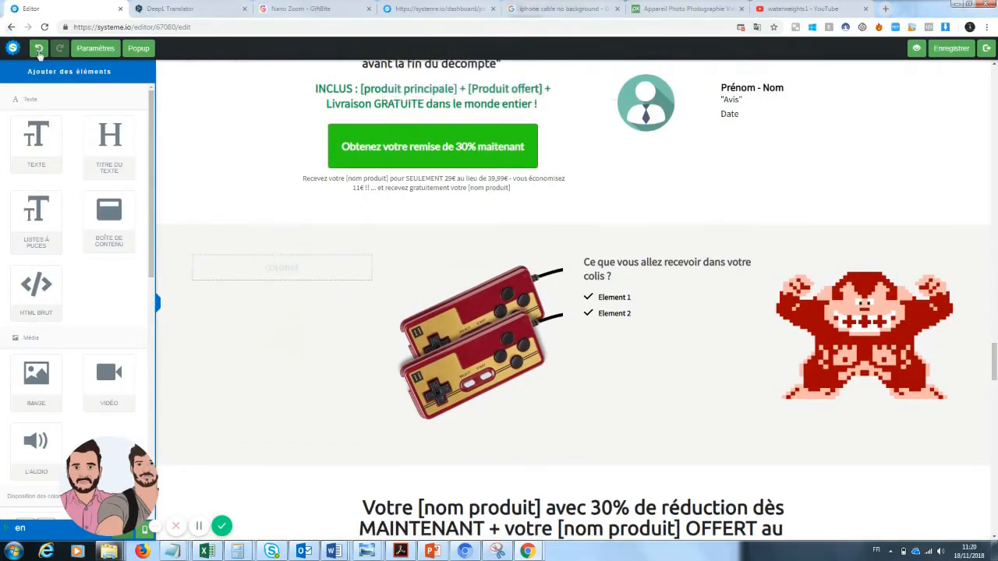
click(321, 337)
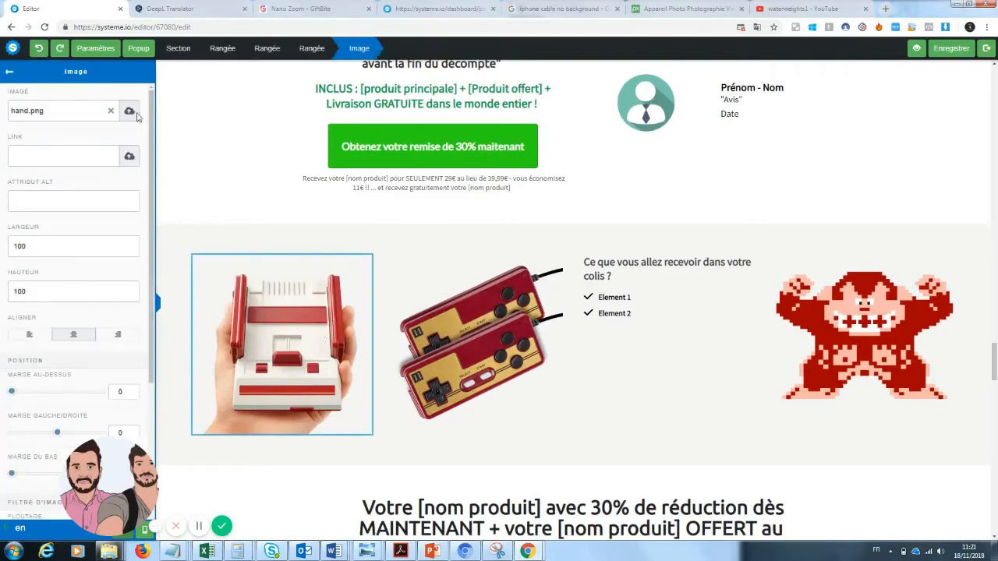
click(111, 113)
click(127, 115)
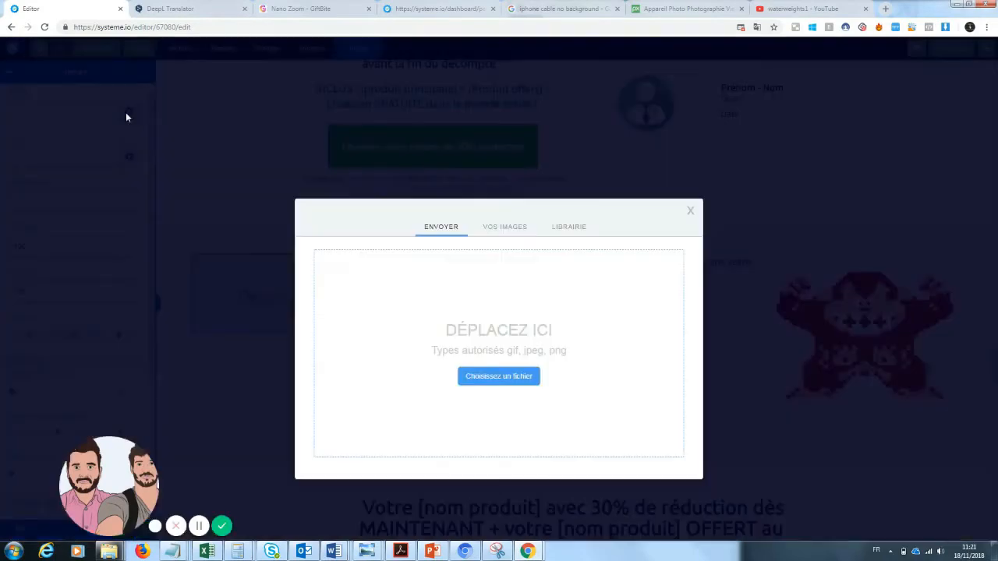
click(506, 227)
click(490, 390)
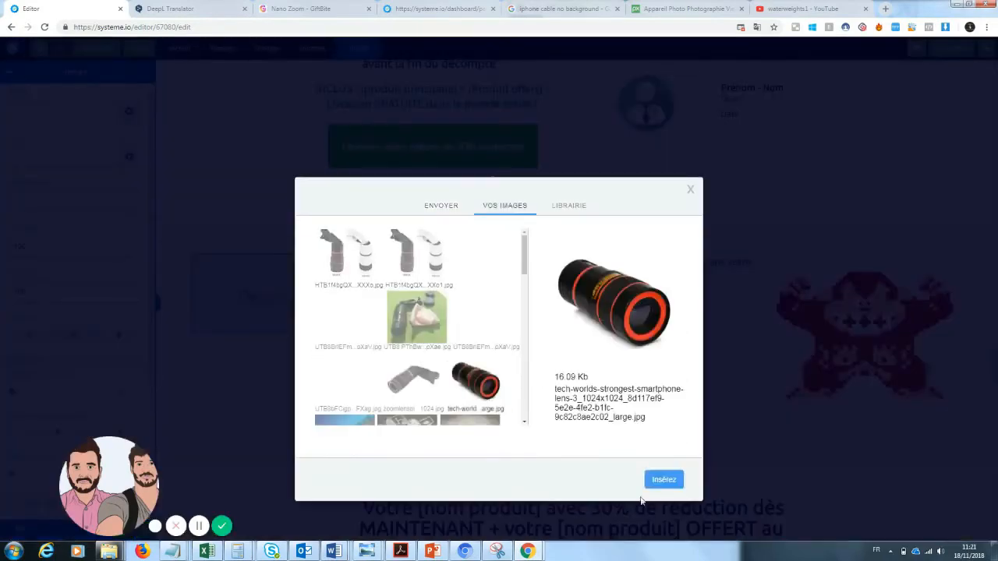
click(661, 479)
click(477, 326)
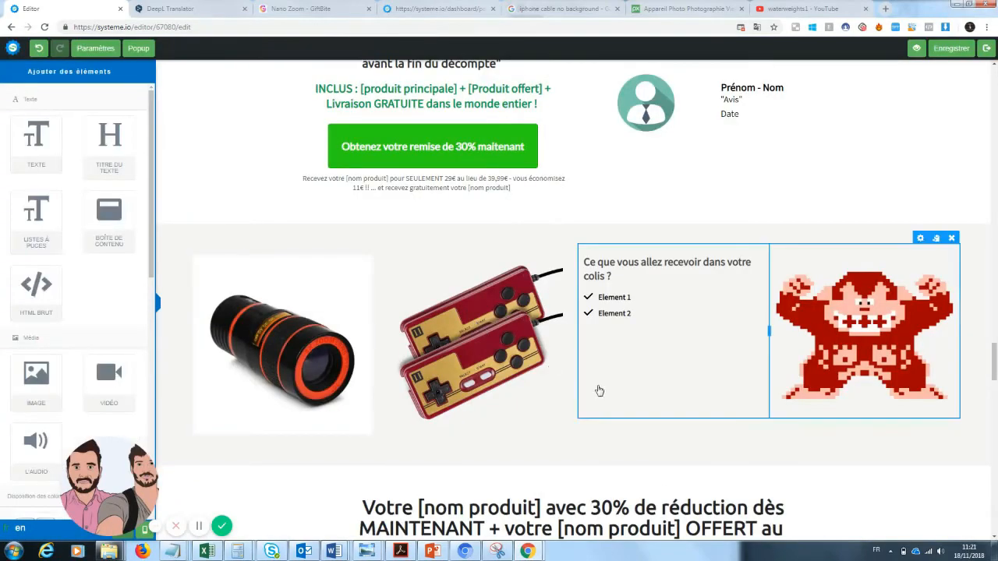
Swap the controllers picture for the white charging cable image from Vos images
click(529, 253)
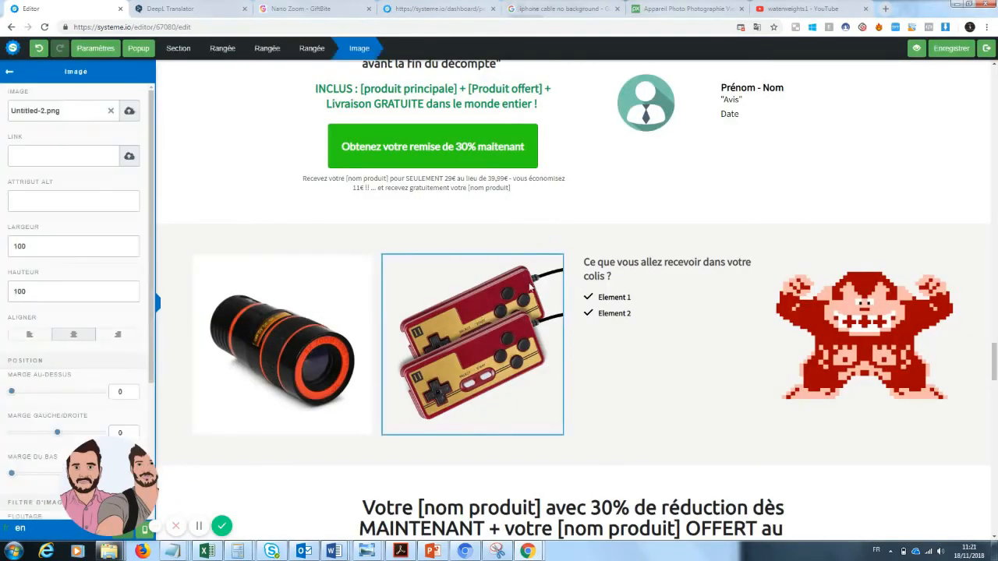
click(512, 310)
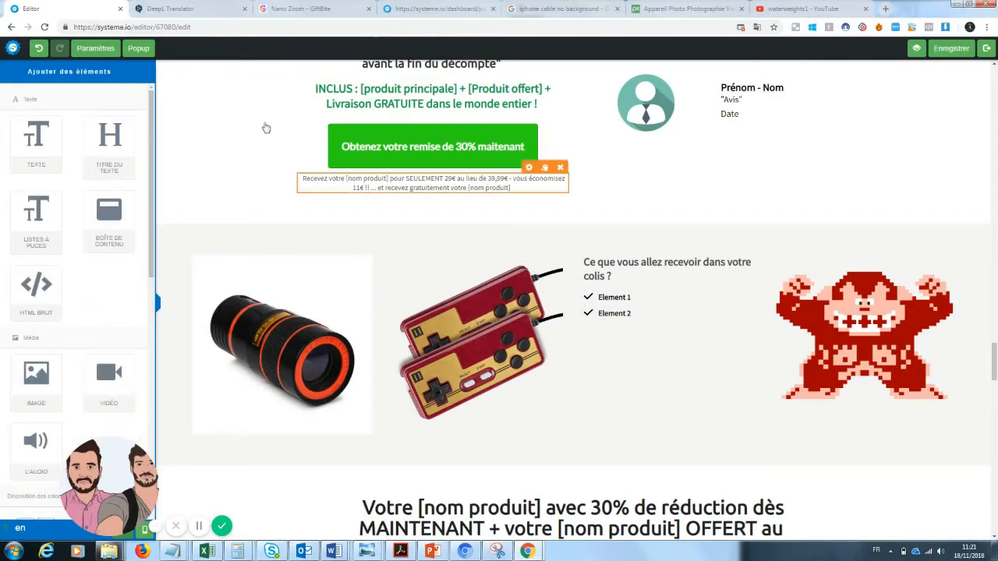
click(524, 249)
click(533, 251)
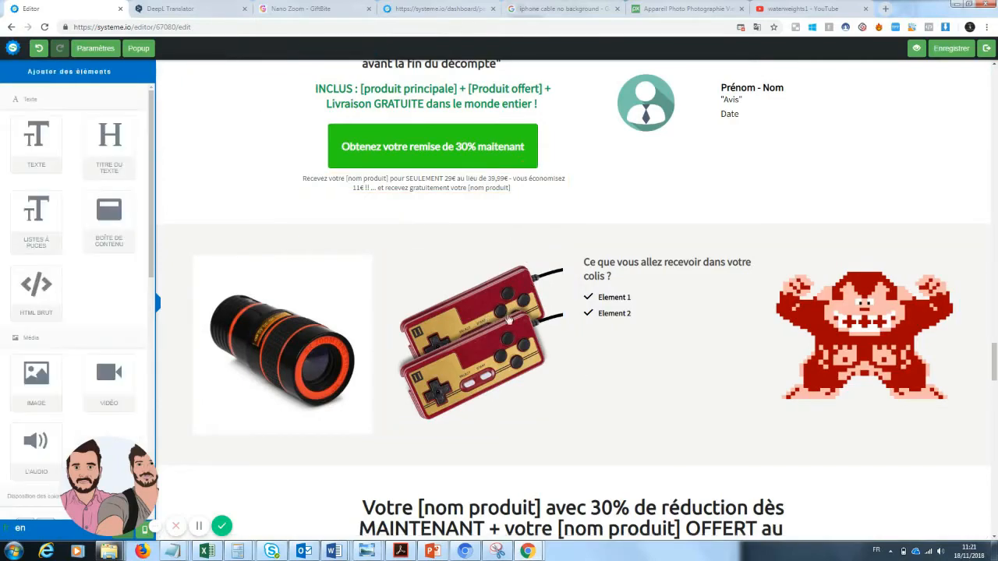
click(519, 341)
click(512, 308)
click(507, 279)
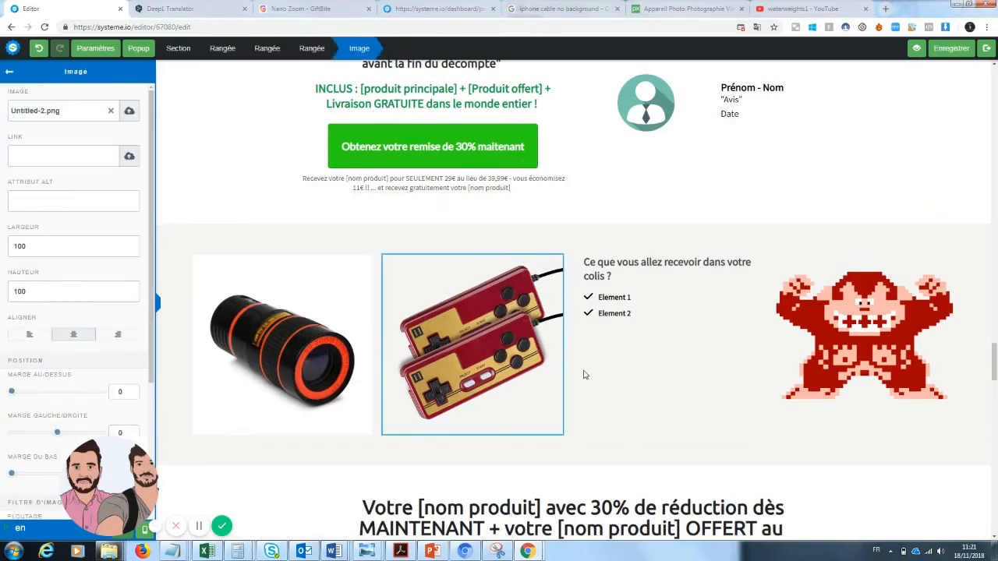
click(584, 375)
click(525, 248)
click(110, 113)
click(130, 112)
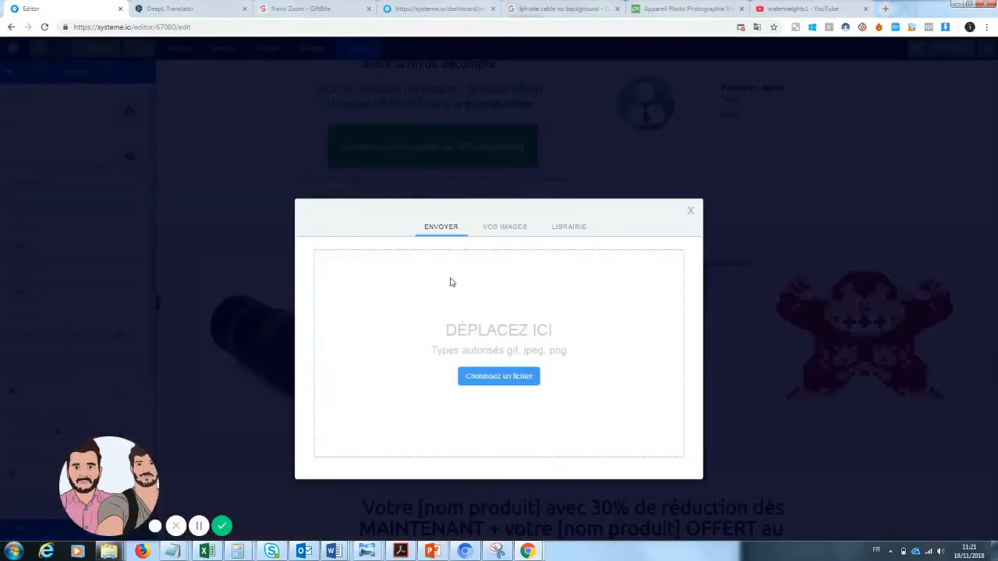
click(494, 227)
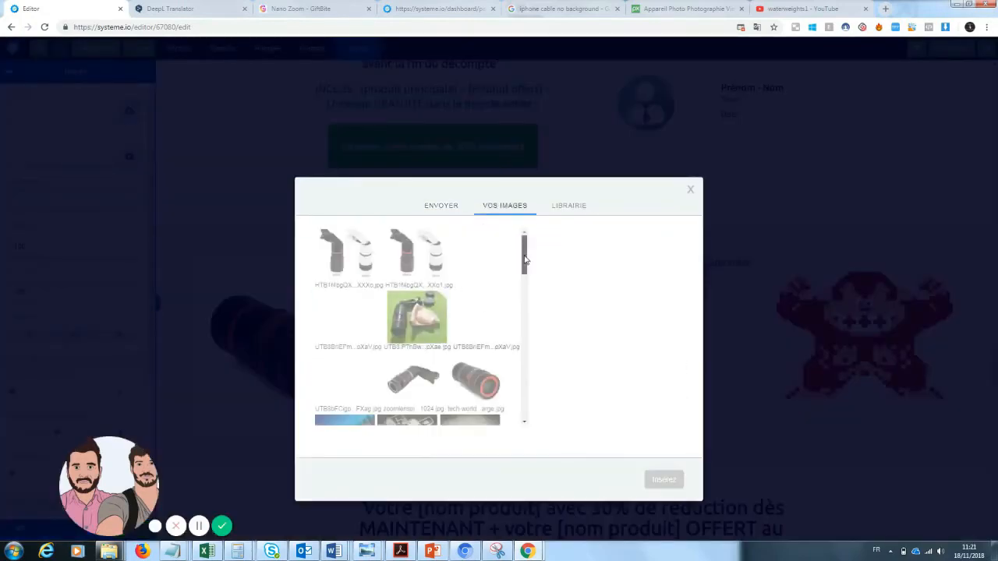
drag(525, 260, 525, 279)
click(434, 376)
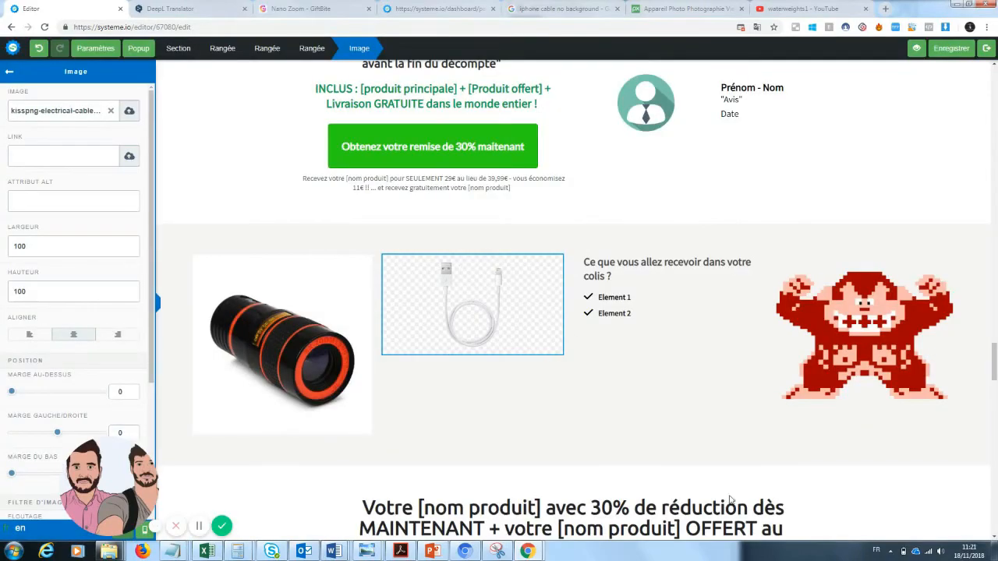
click(434, 301)
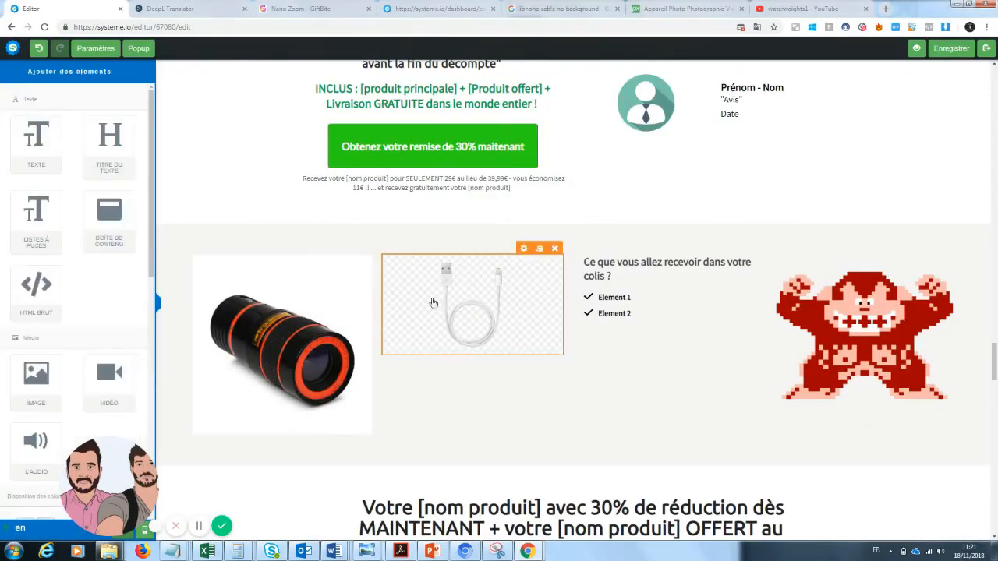
click(985, 198)
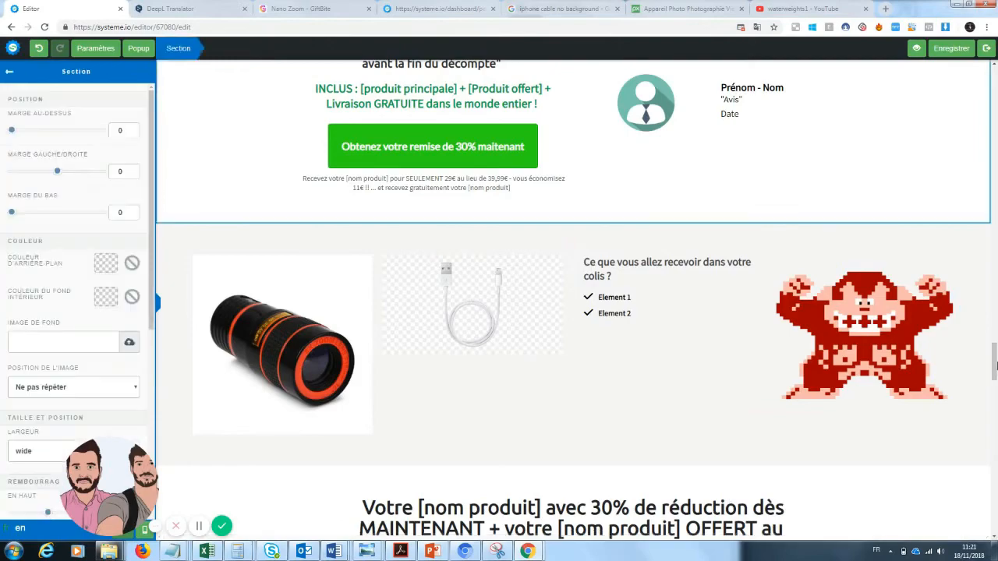
click(994, 372)
mouse_move(997, 370)
mouse_down()
mouse_move(996, 311)
mouse_move(996, 359)
mouse_up()
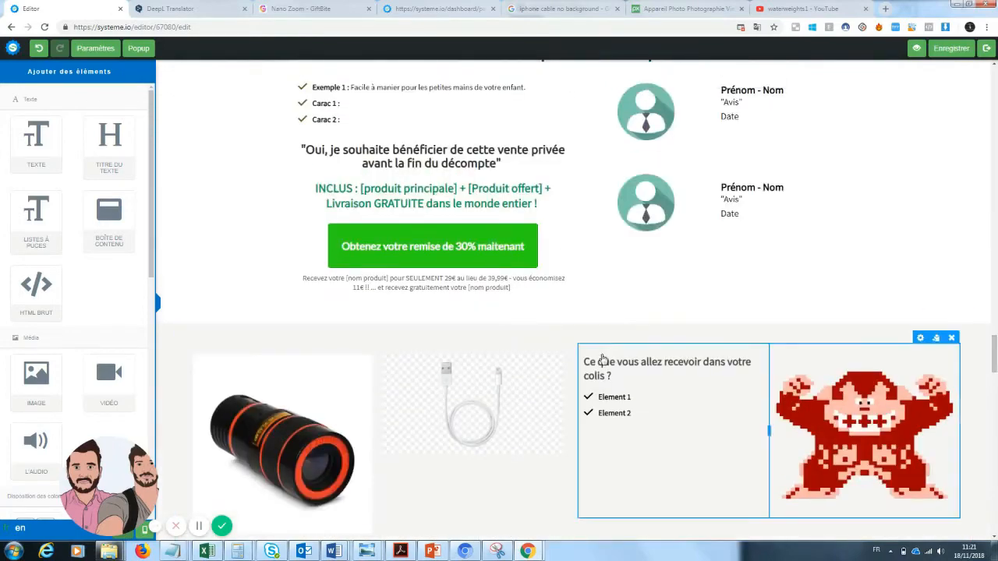
Change the package list items to 'Zoom pro x1' and 'Cable téléphone'
click(630, 396)
drag(632, 398, 600, 399)
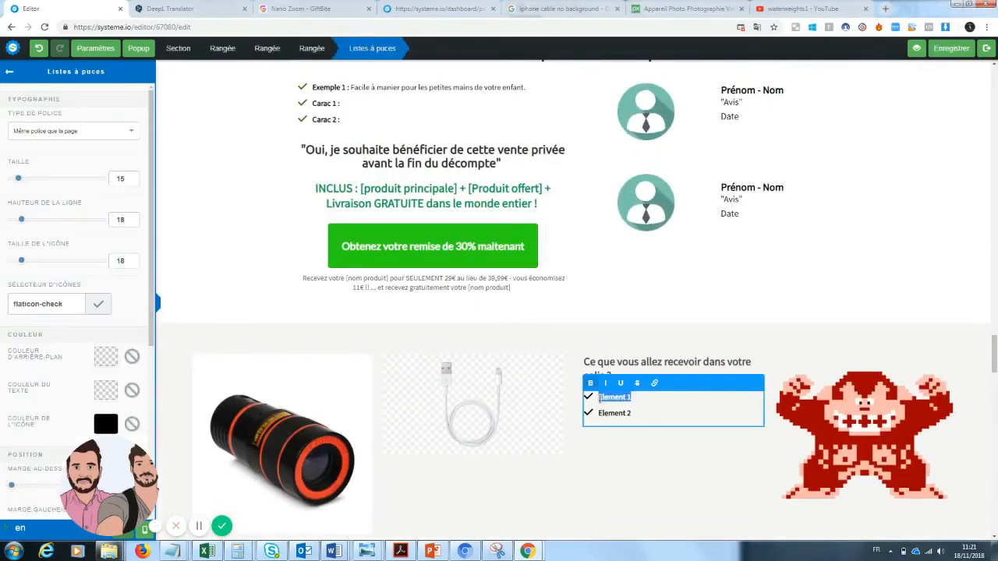
text(Co)
click(622, 456)
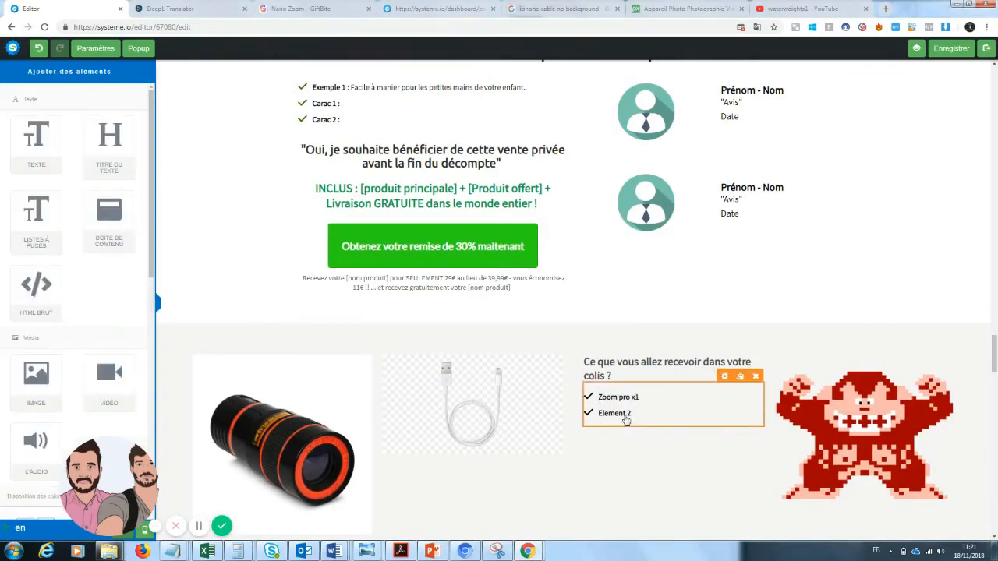
double_click(628, 413)
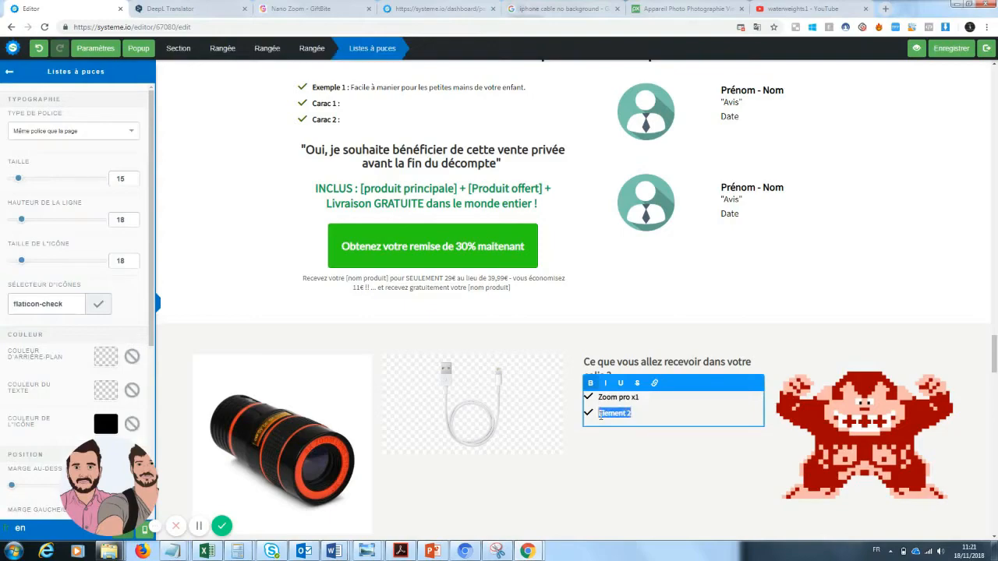
text(cab)
click(858, 388)
Replace the Donkey Kong picture with the vintage photo-2568 image from Vos images
click(895, 425)
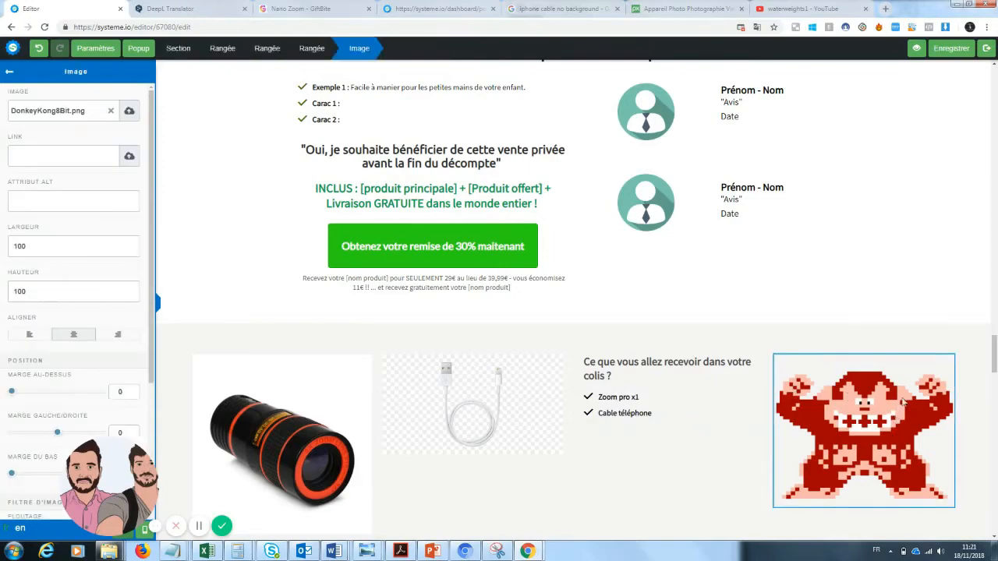
click(903, 401)
click(826, 408)
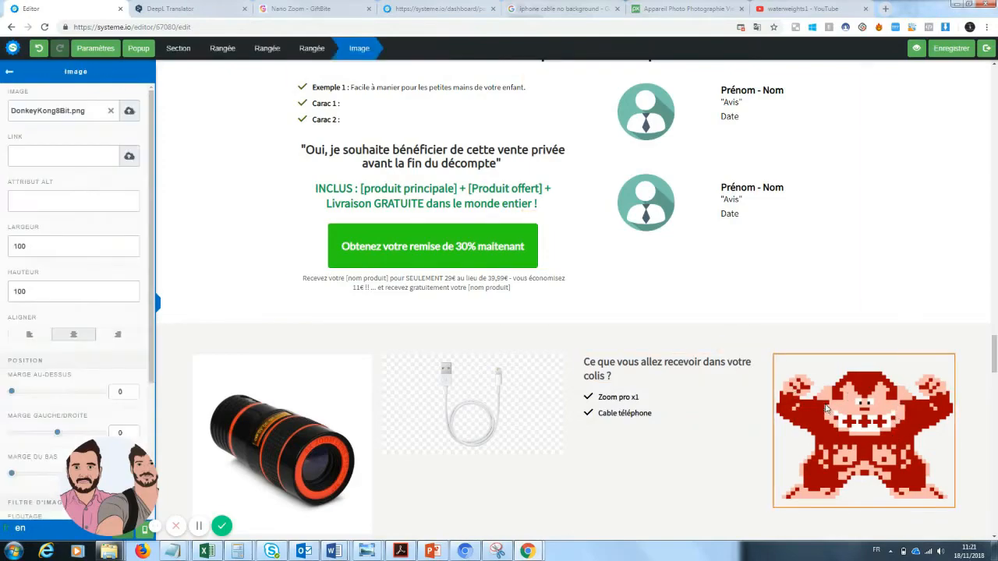
click(127, 113)
click(505, 227)
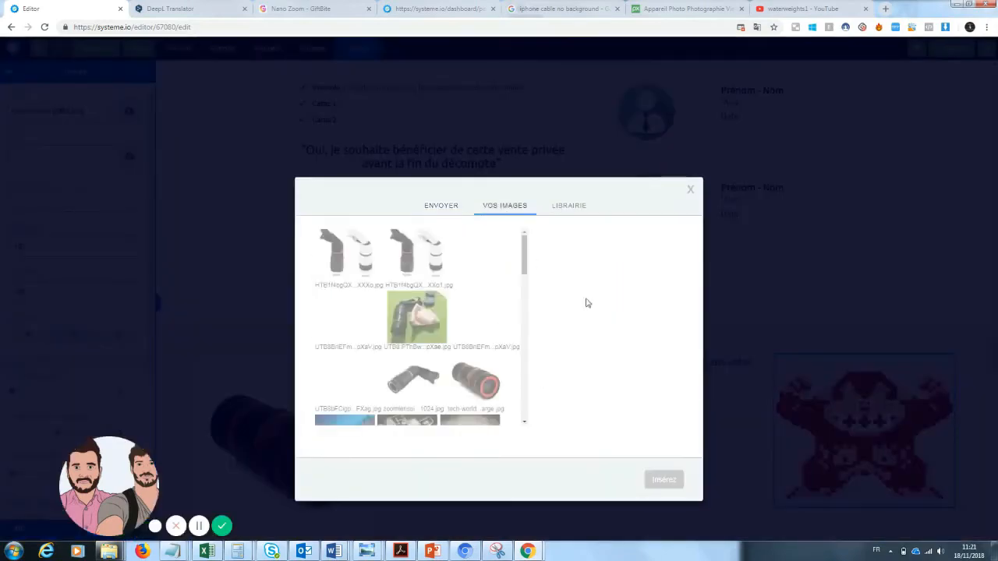
drag(524, 269, 523, 294)
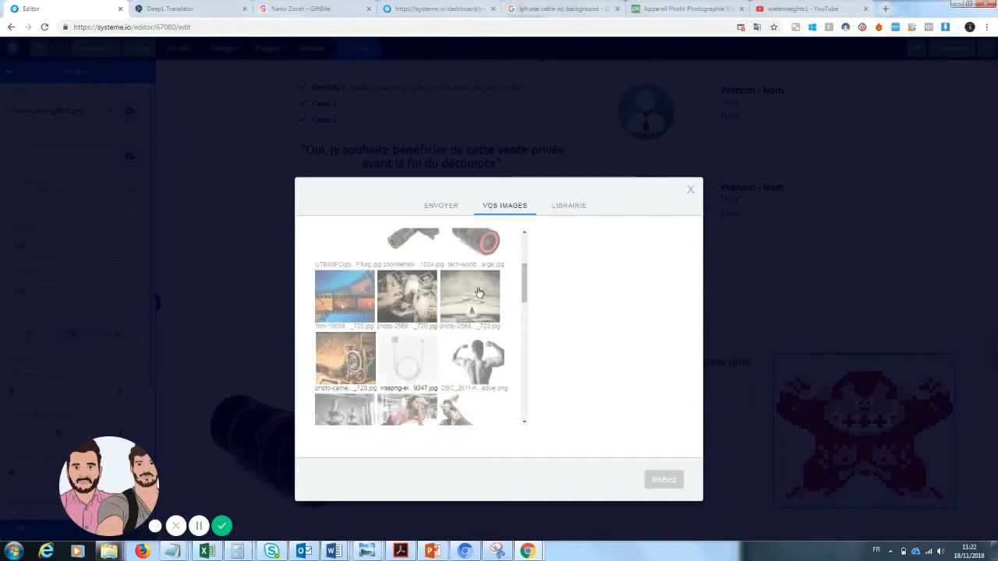
click(500, 292)
click(663, 480)
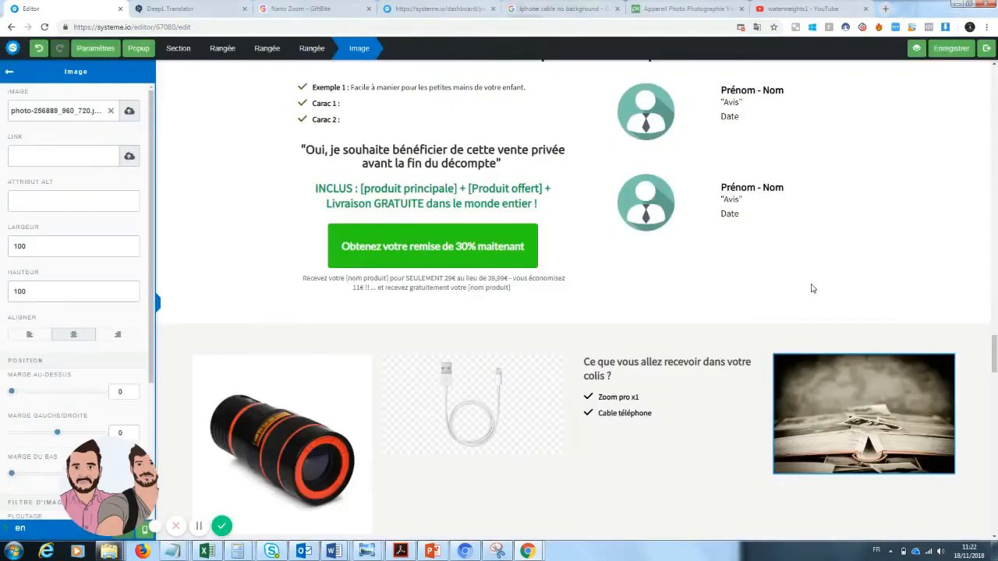
Delete the 'Mais ce n'est pas tout...' banner, the cable bonus section and the Caractéristiques section
scroll(895, 216, up, 10)
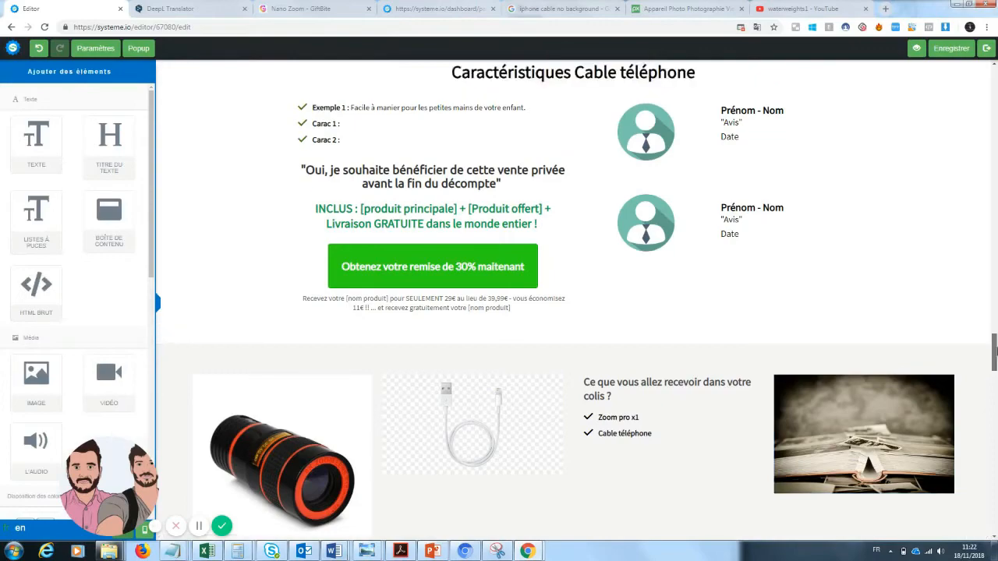
scroll(460, 312, down, 3)
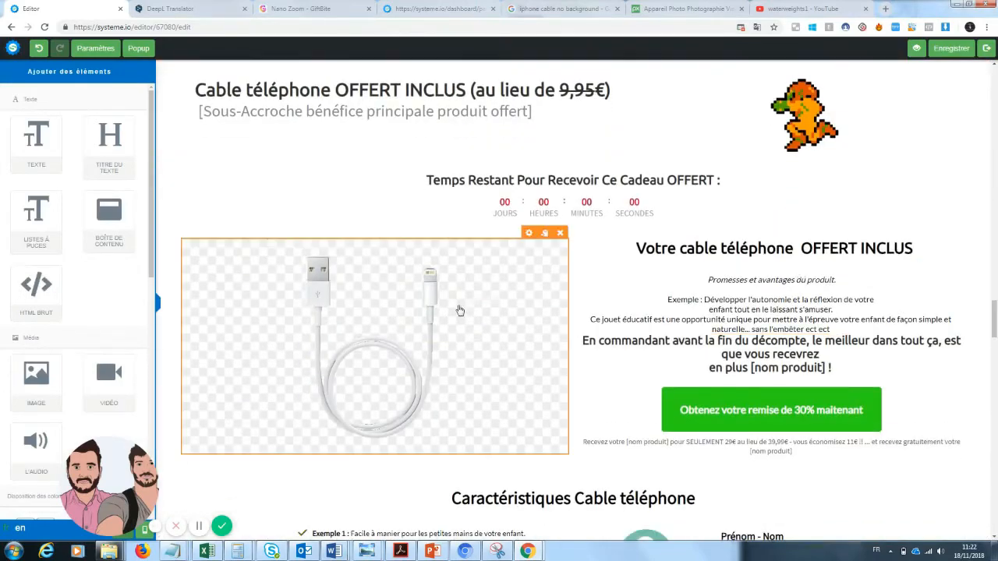
scroll(994, 312, up, 3)
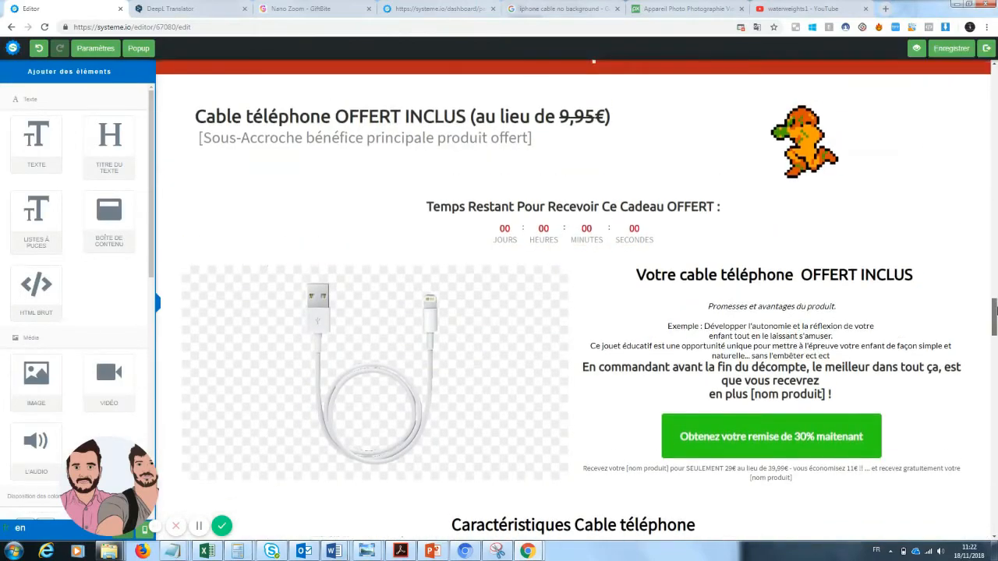
scroll(573, 301, down, 12)
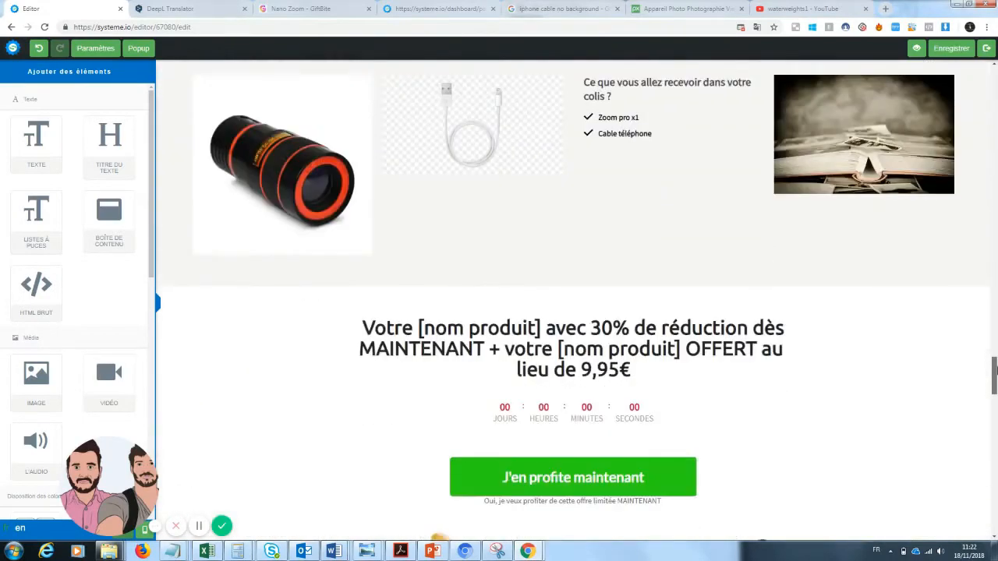
drag(996, 371, 996, 299)
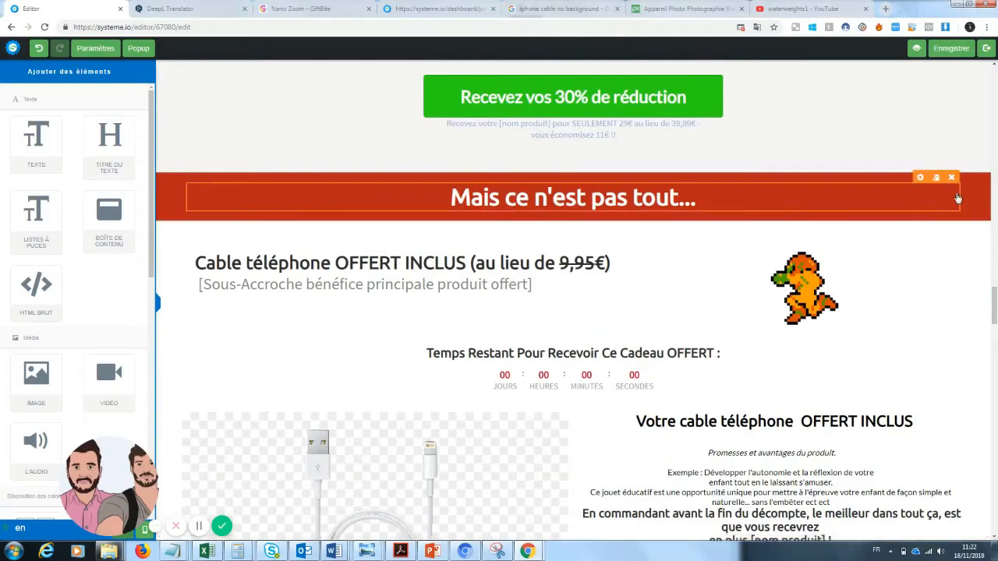
click(983, 168)
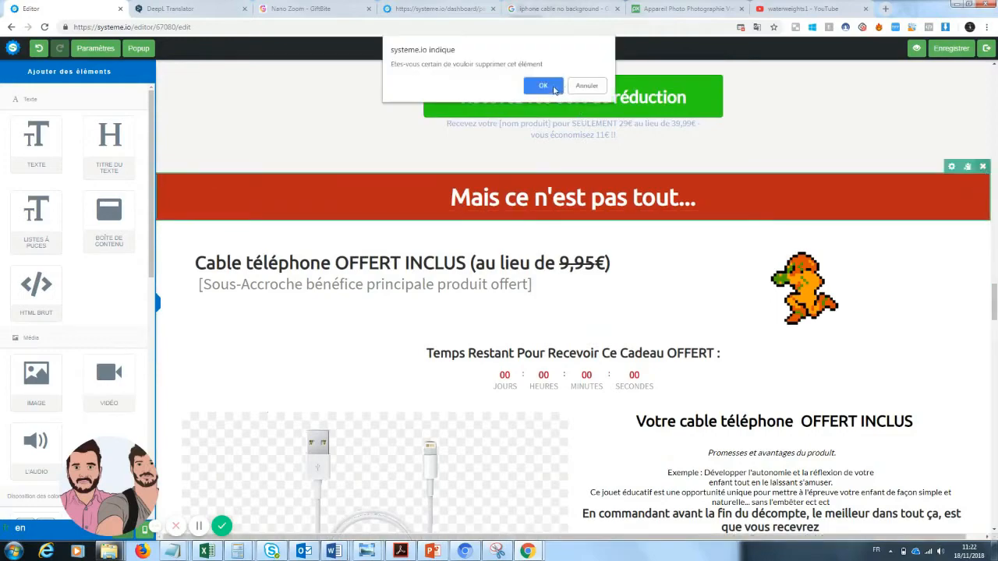
click(553, 89)
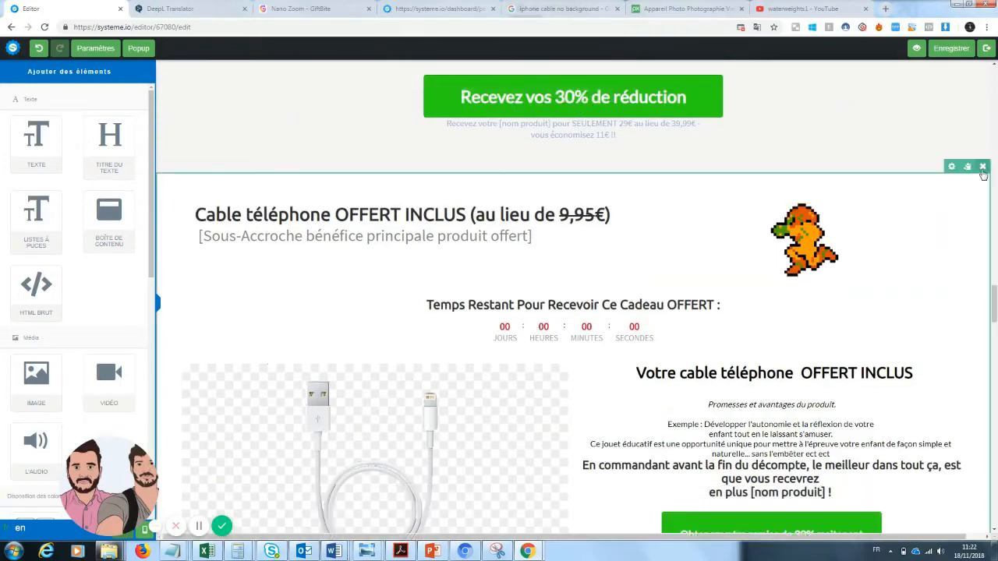
click(983, 167)
click(548, 87)
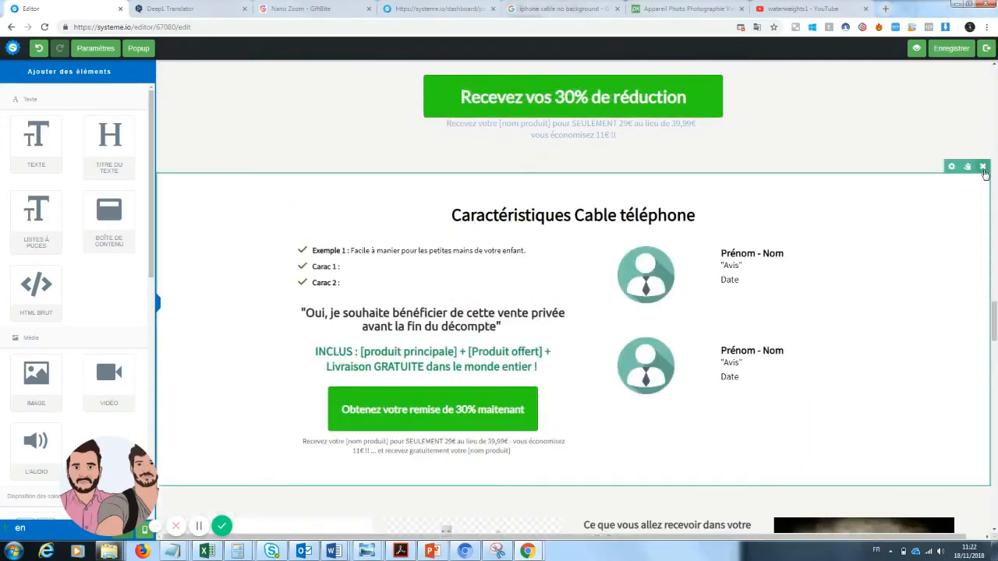
click(983, 167)
click(548, 88)
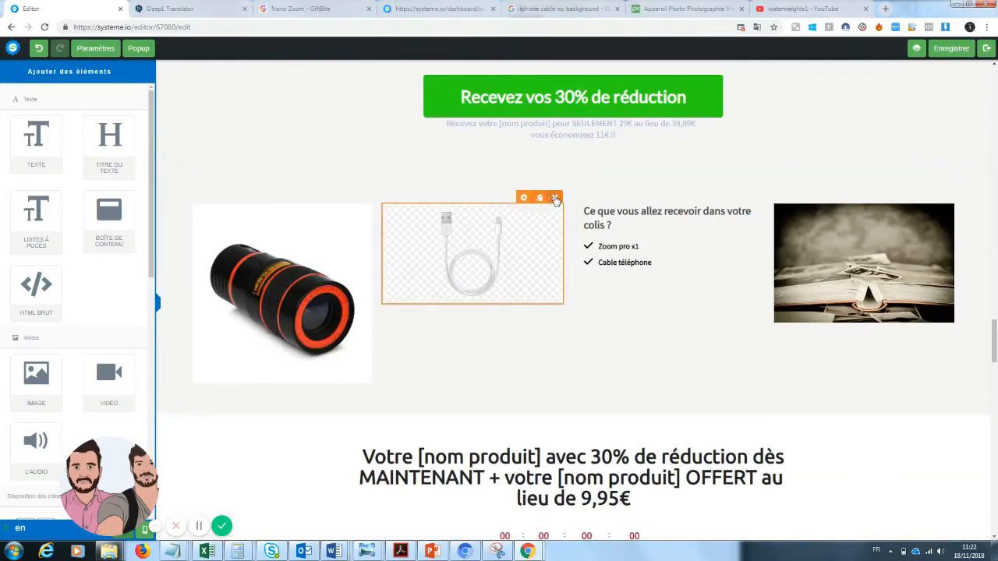
Remove the cable image from the package row and erase the 'Cable téléphone' list item
click(555, 198)
click(544, 88)
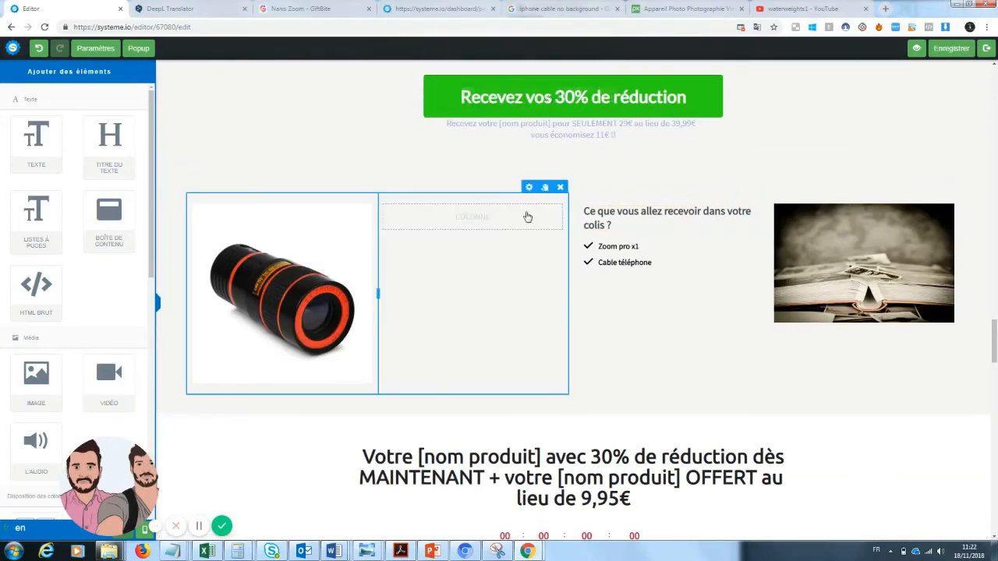
click(656, 265)
drag(663, 270, 580, 270)
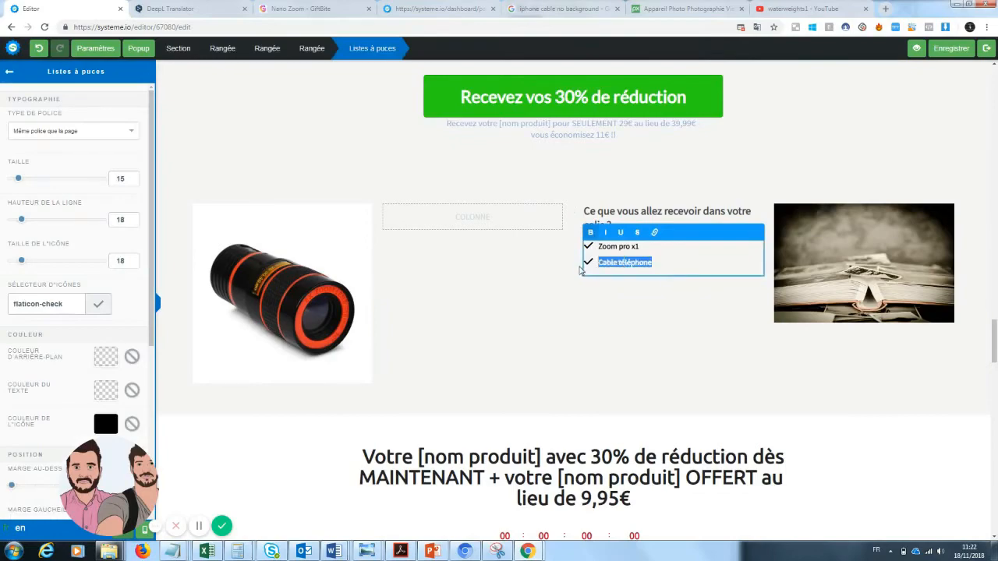
key(BackSpace)
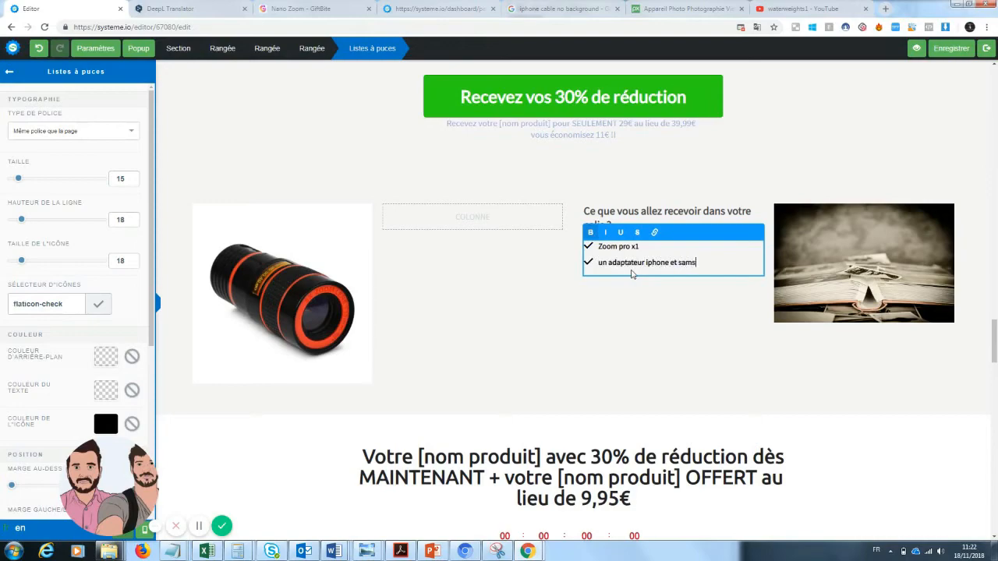
Delete the countdown offer section and the 1000+ satisfied customers reviews section, then save the page
click(831, 392)
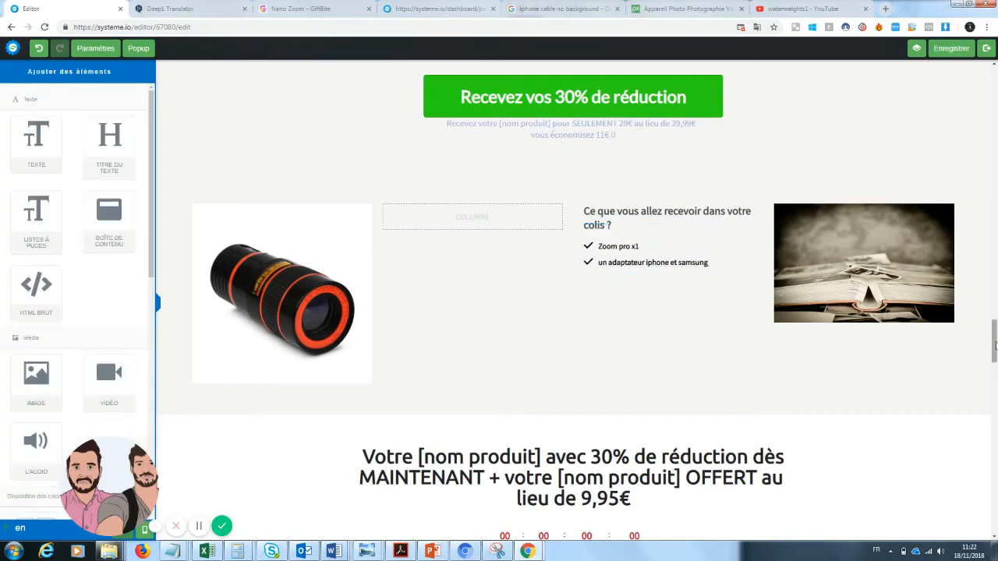
scroll(831, 392, up, 10)
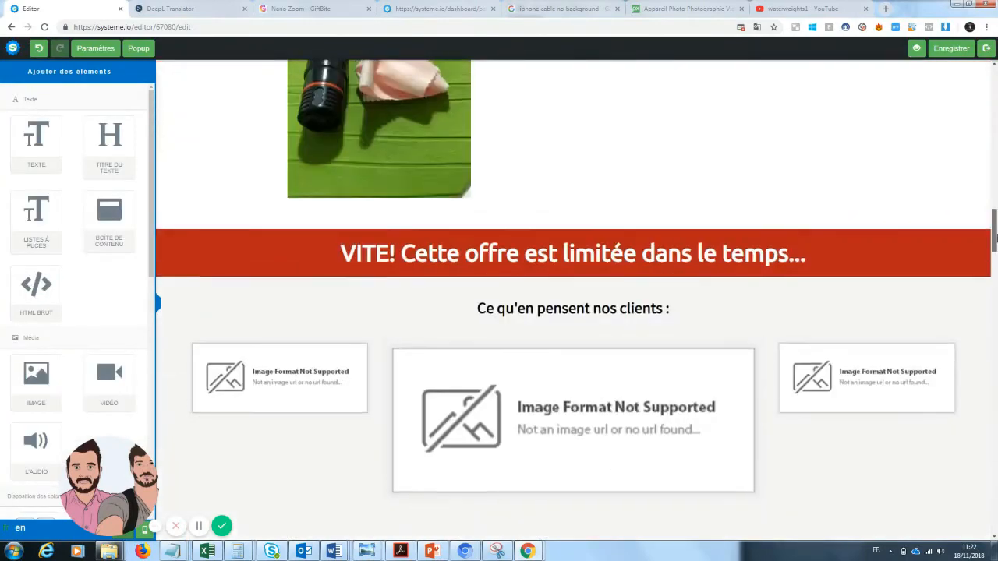
drag(995, 238, 996, 370)
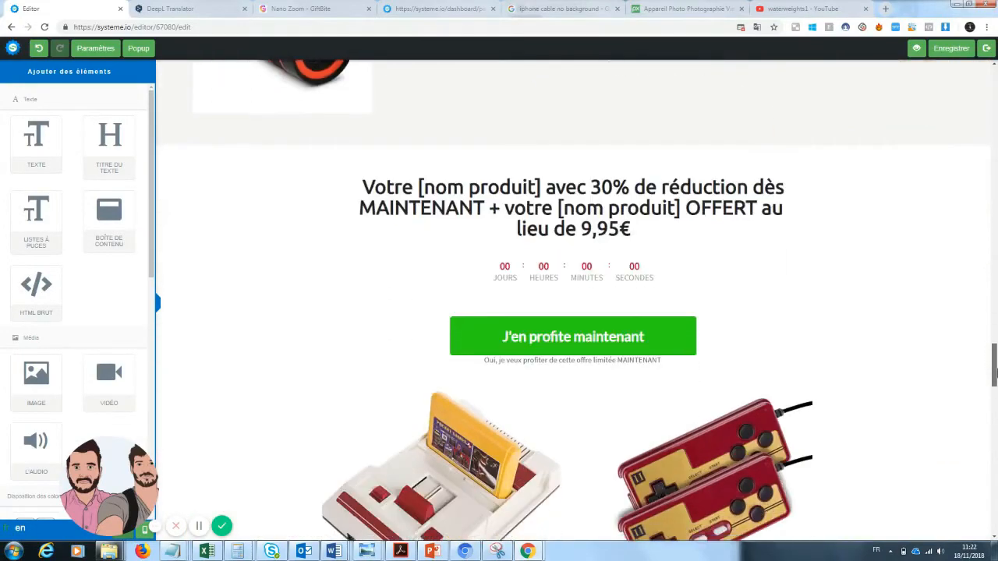
click(983, 140)
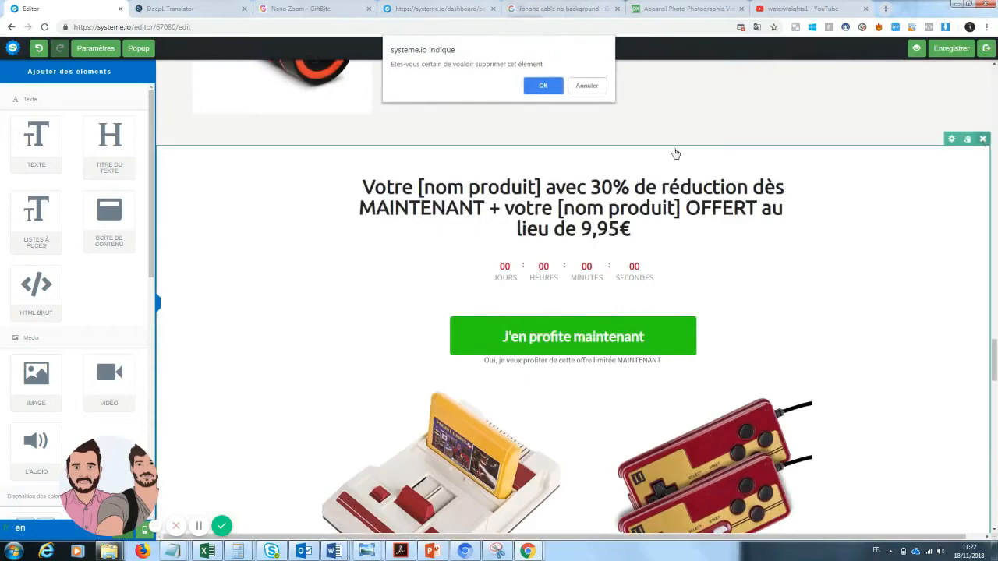
click(544, 86)
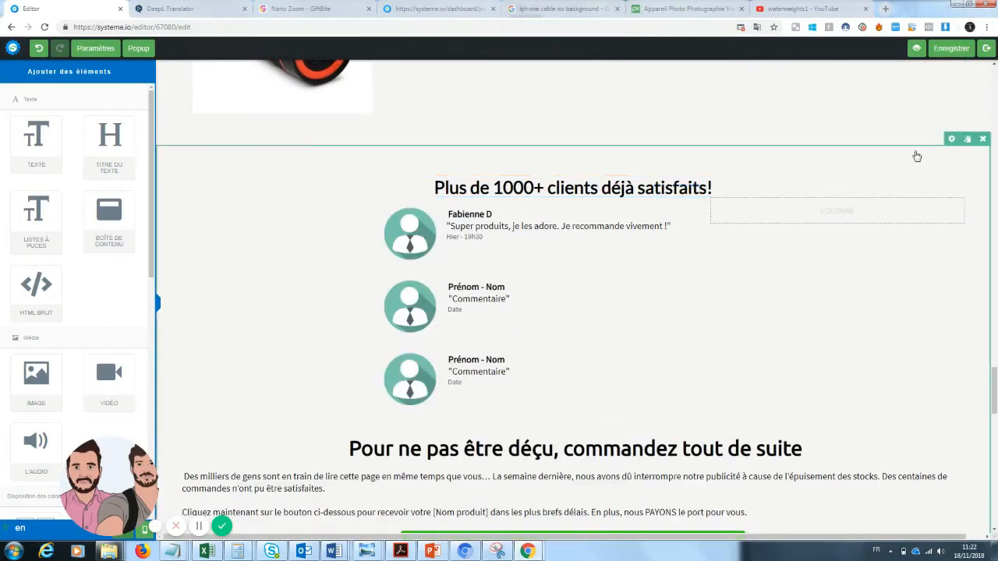
click(983, 139)
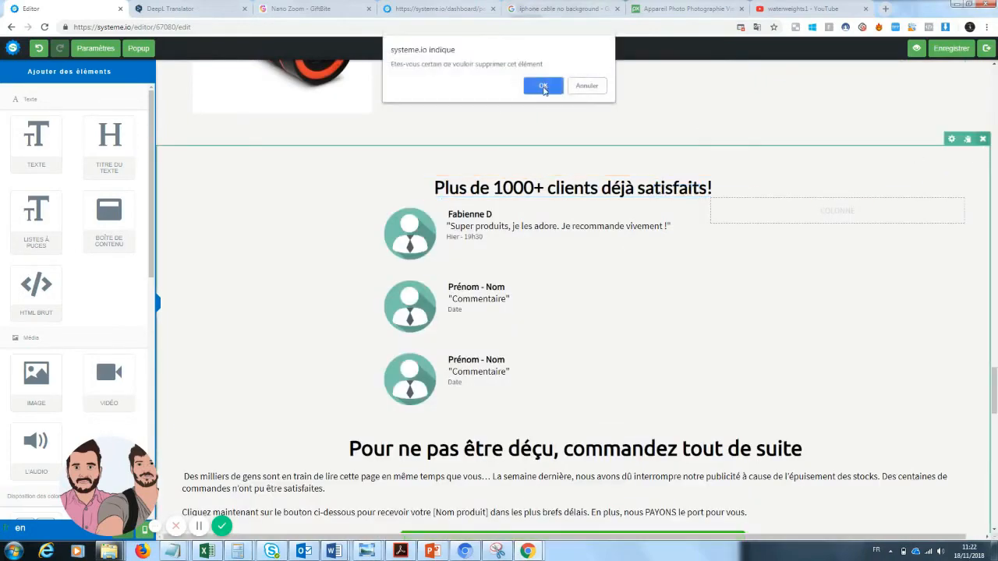
click(543, 85)
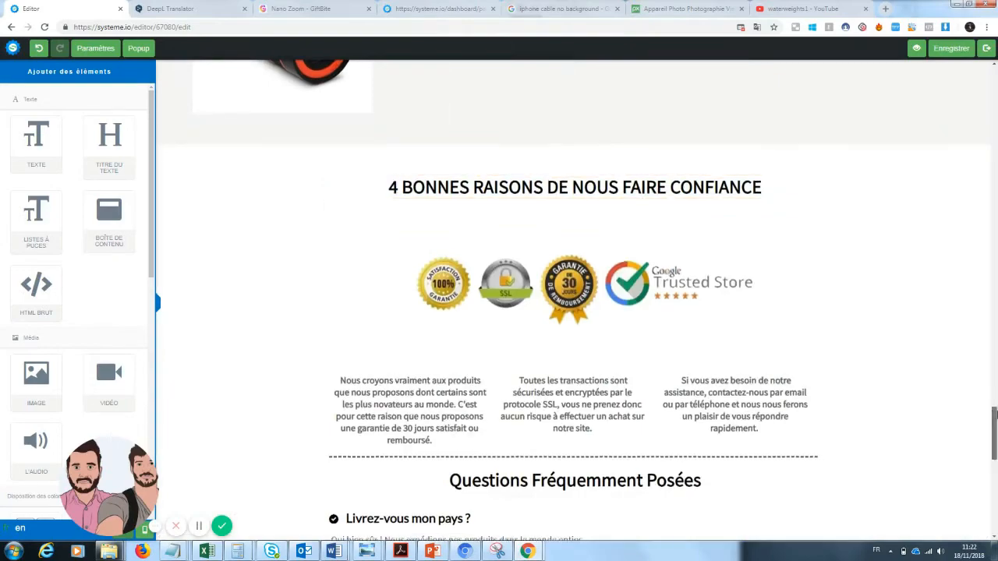
drag(996, 413, 996, 70)
click(943, 49)
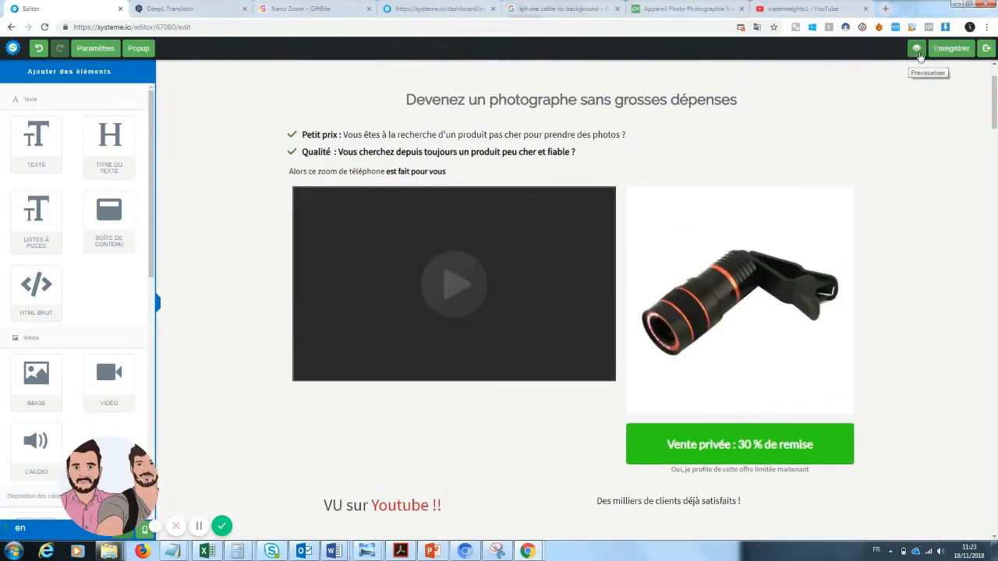
Preview the saved sales page in a new tab, scrolling from the feature blocks to the footer
click(917, 48)
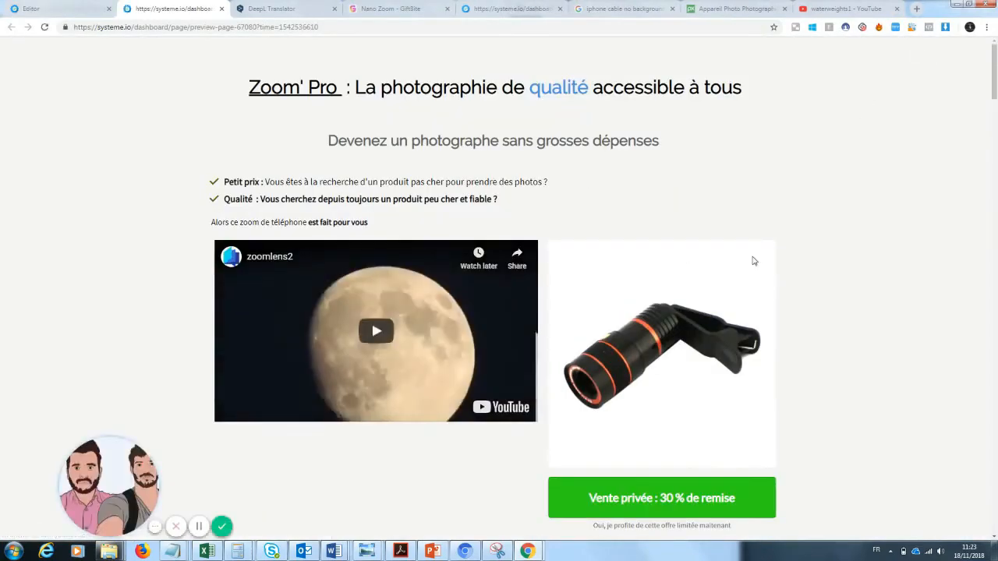
drag(996, 88, 995, 299)
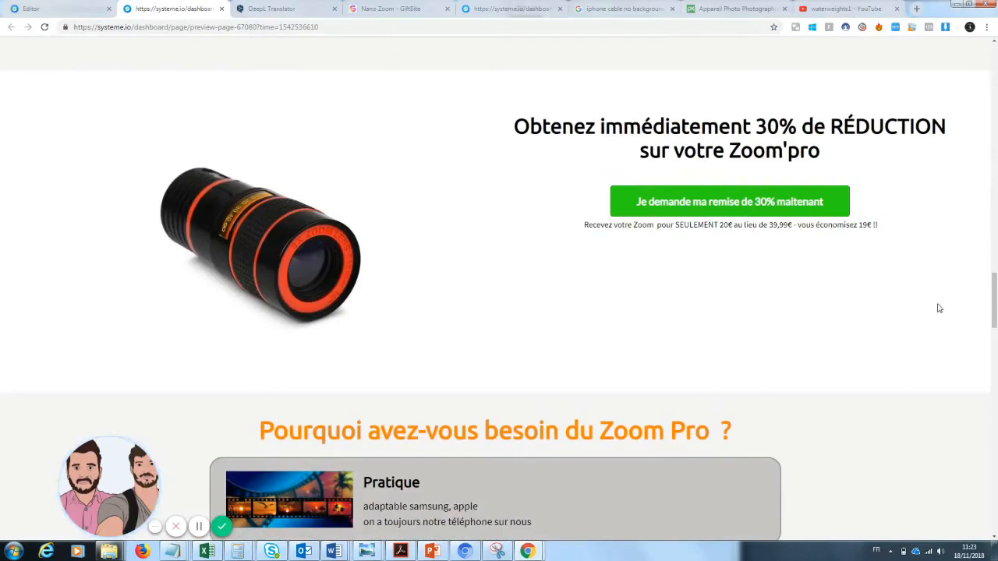
drag(995, 309, 995, 423)
drag(995, 423, 995, 508)
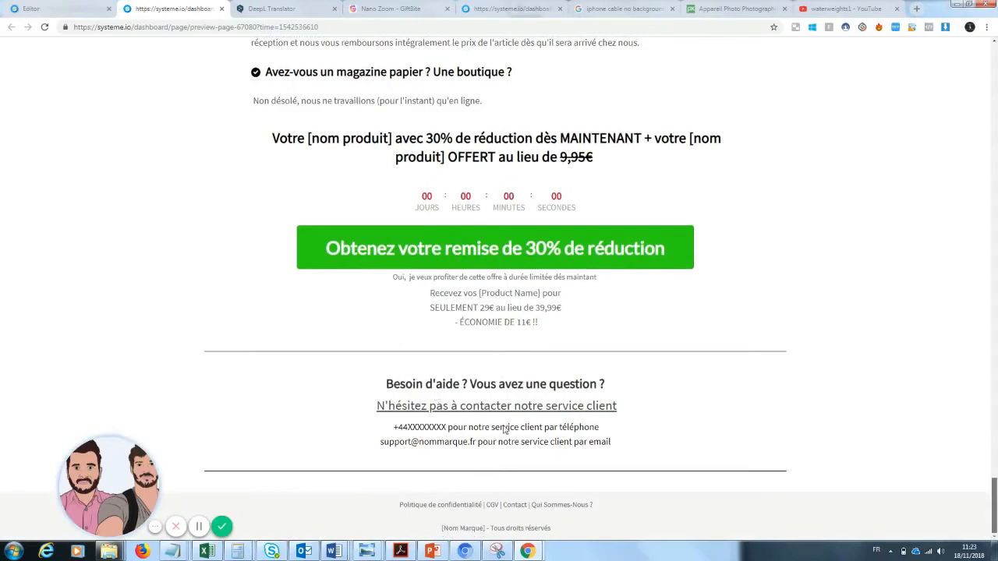
Return to the editor and scroll down to the package contents heading
click(58, 8)
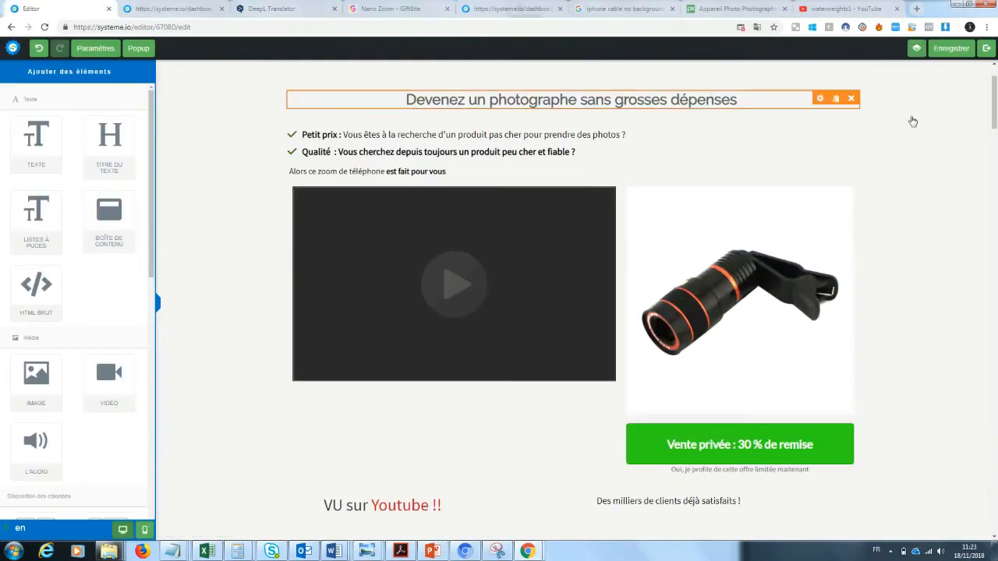
scroll(995, 201, down, 10)
drag(994, 201, 995, 383)
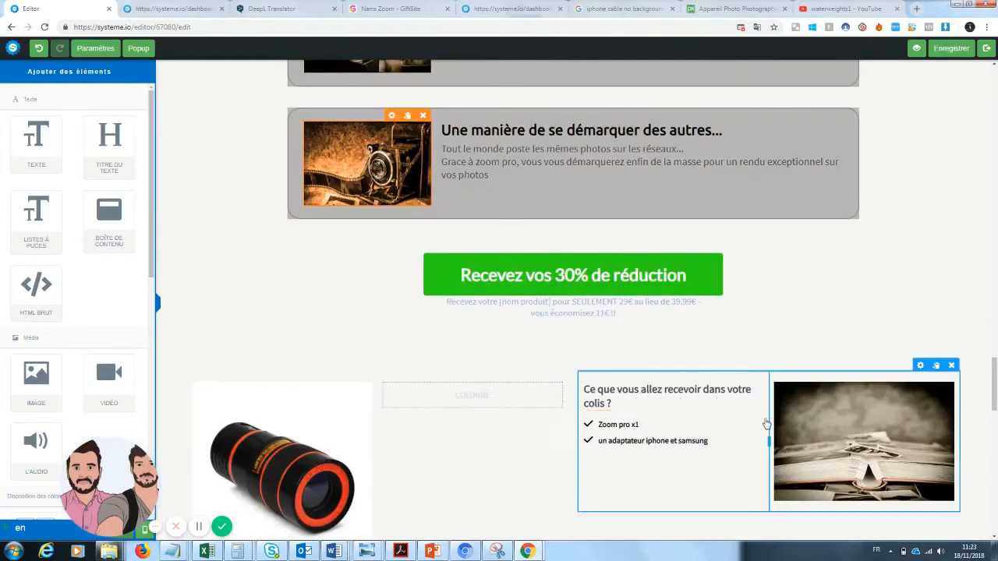
drag(994, 360, 995, 375)
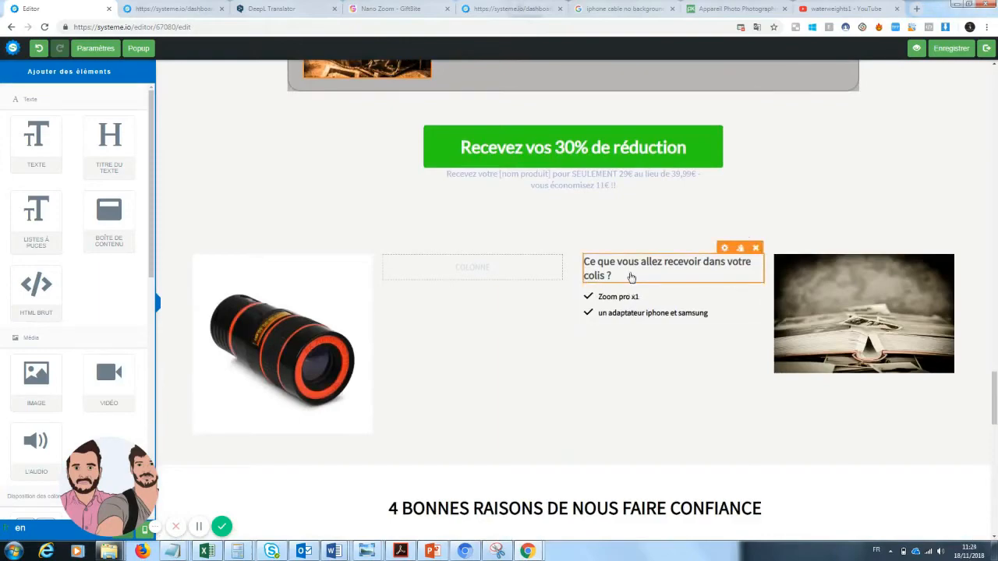
click(631, 278)
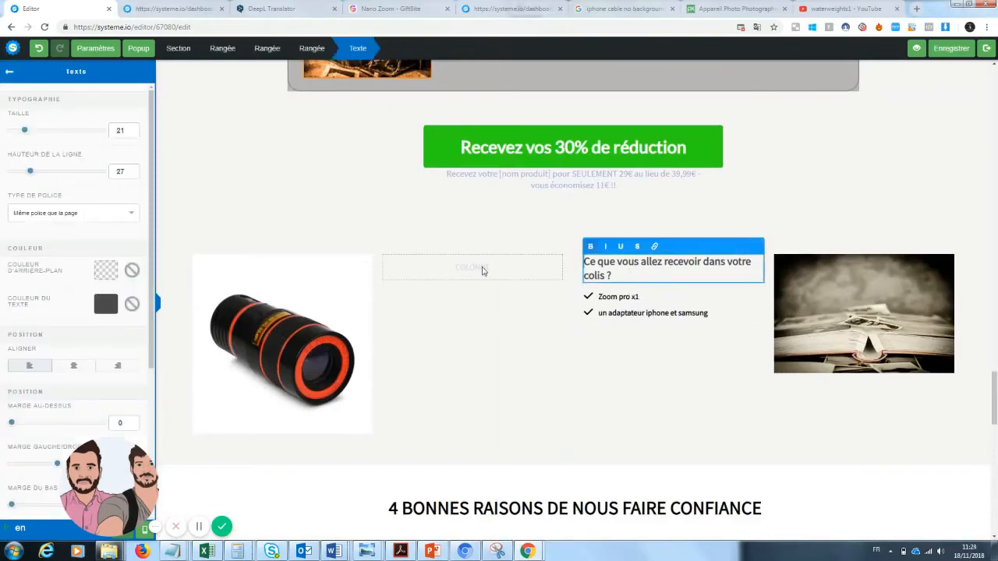
click(10, 73)
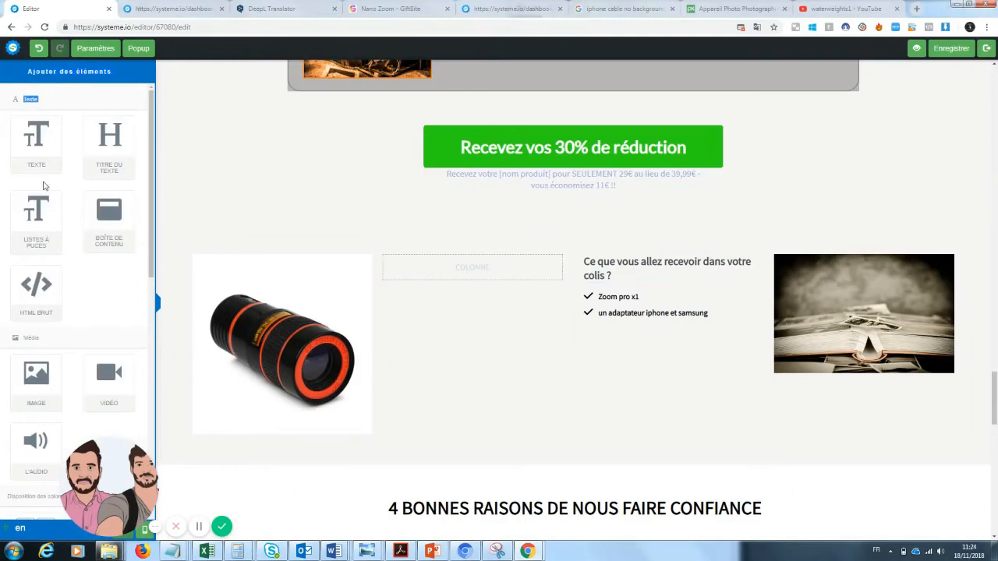
Add a text block to the empty column, then remove that Lorem ipsum block again
drag(37, 160, 498, 278)
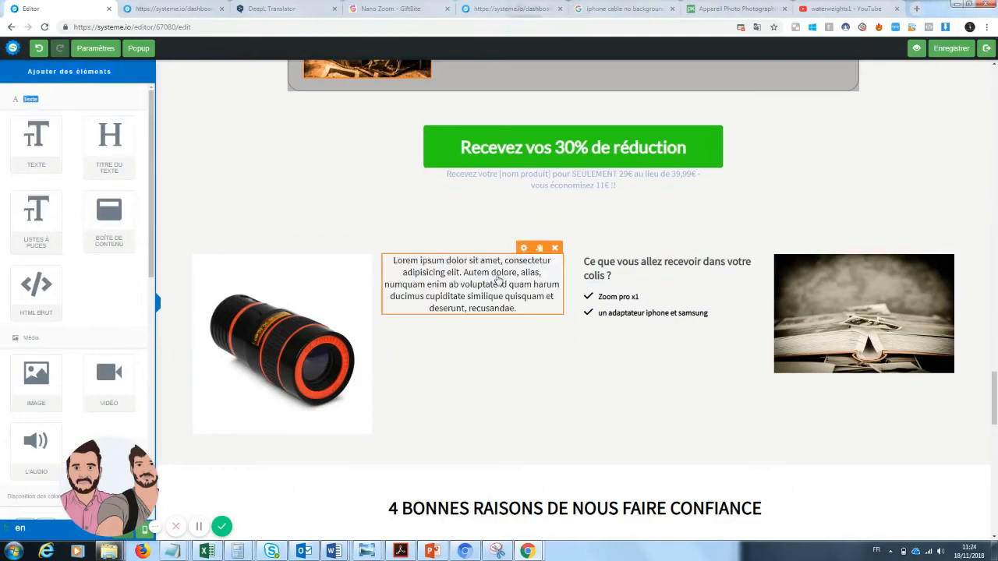
click(681, 304)
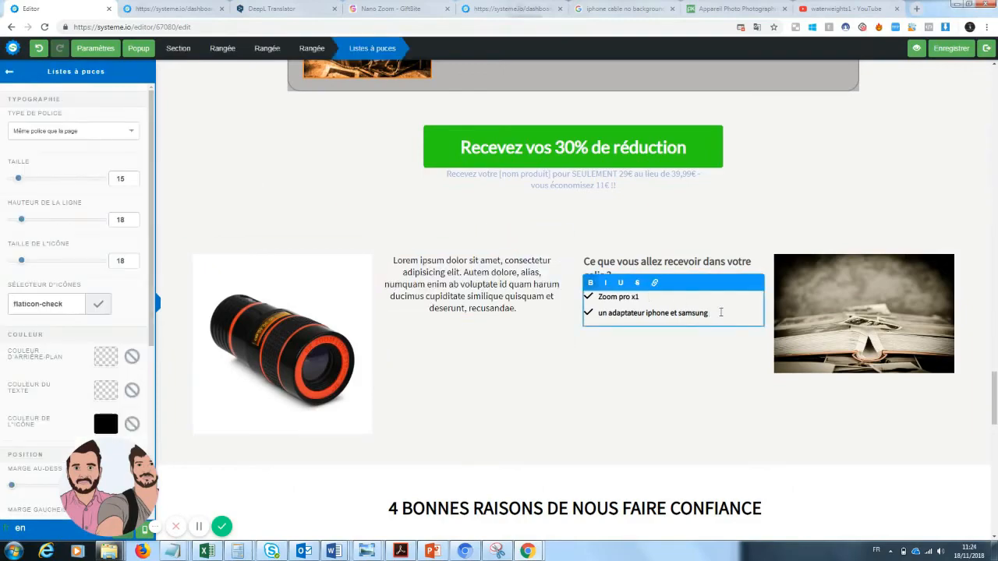
drag(721, 312, 579, 298)
click(569, 301)
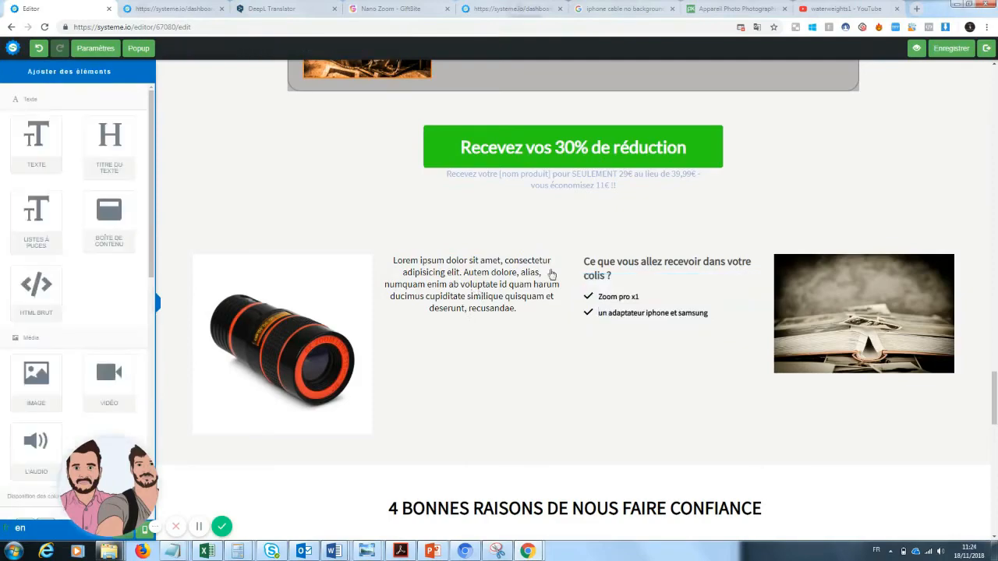
click(546, 261)
click(554, 247)
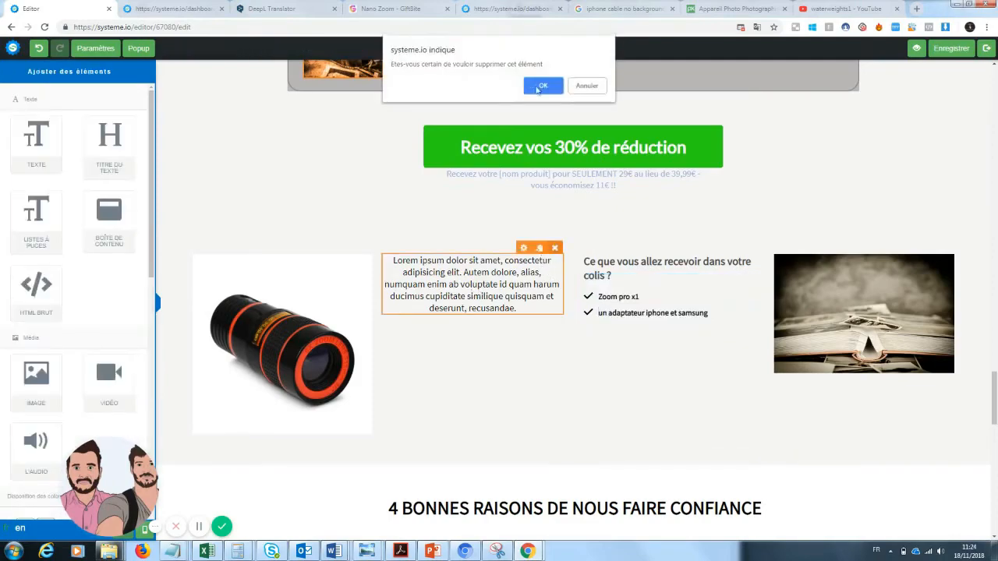
click(539, 86)
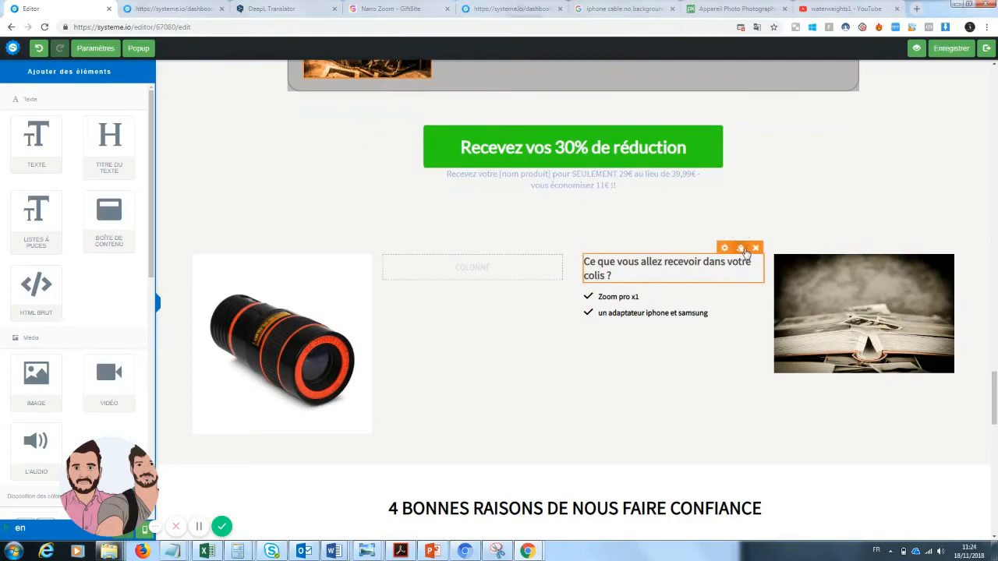
Duplicate the package contents heading and bullet list and move the copies beside the lens image
click(742, 249)
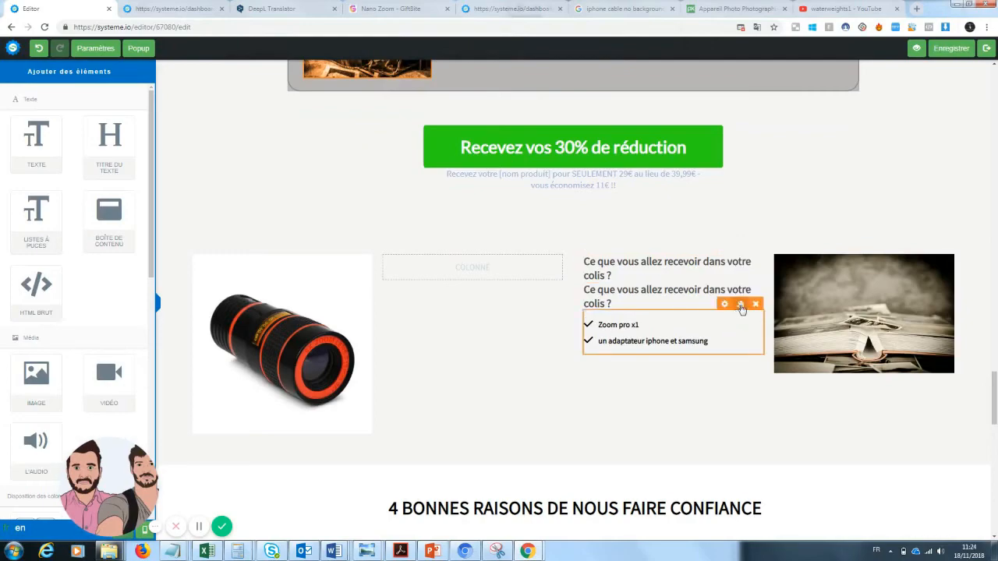
click(742, 304)
drag(650, 328, 477, 270)
drag(651, 304, 448, 271)
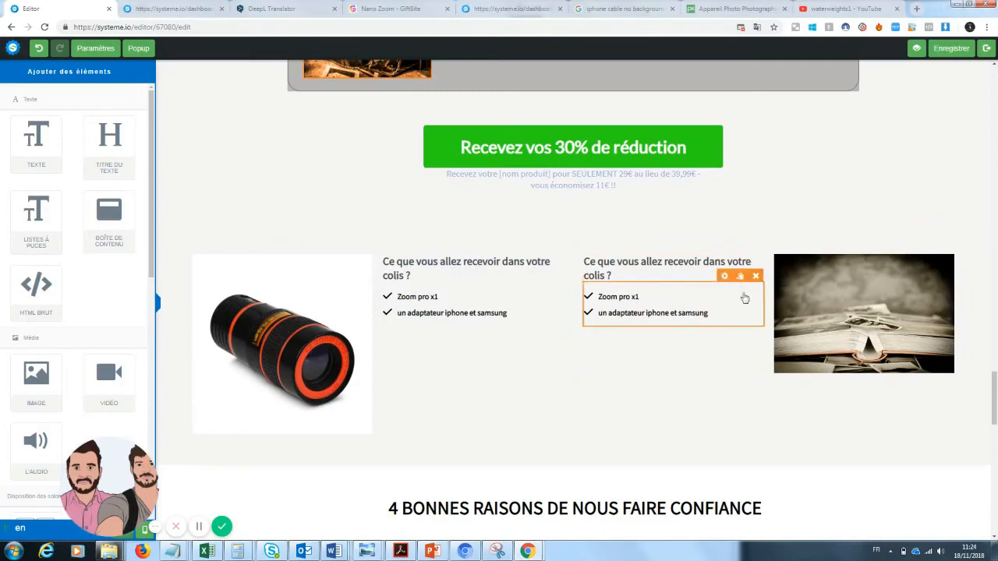
Delete the leftover duplicate heading and bullet list from the right column
click(756, 248)
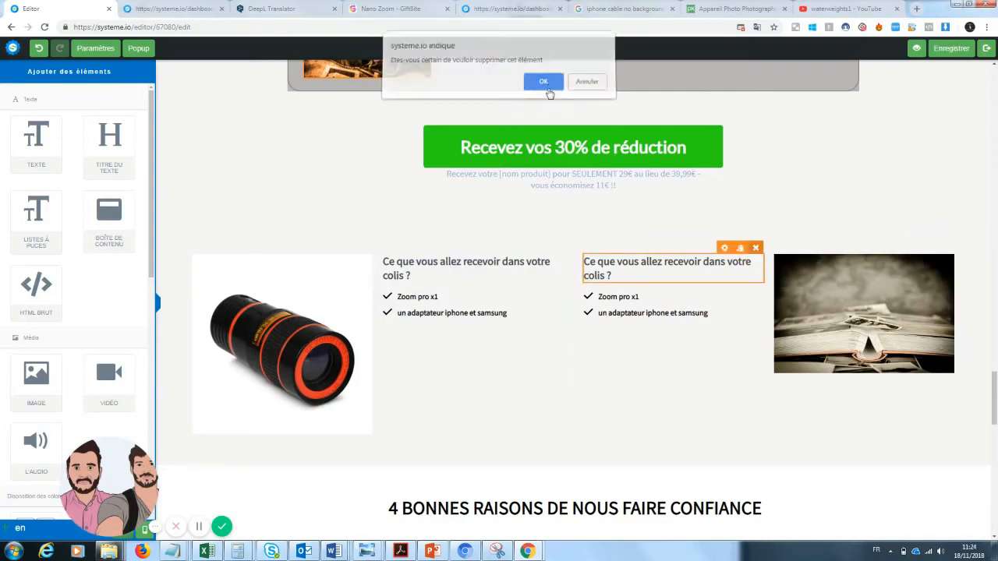
click(542, 85)
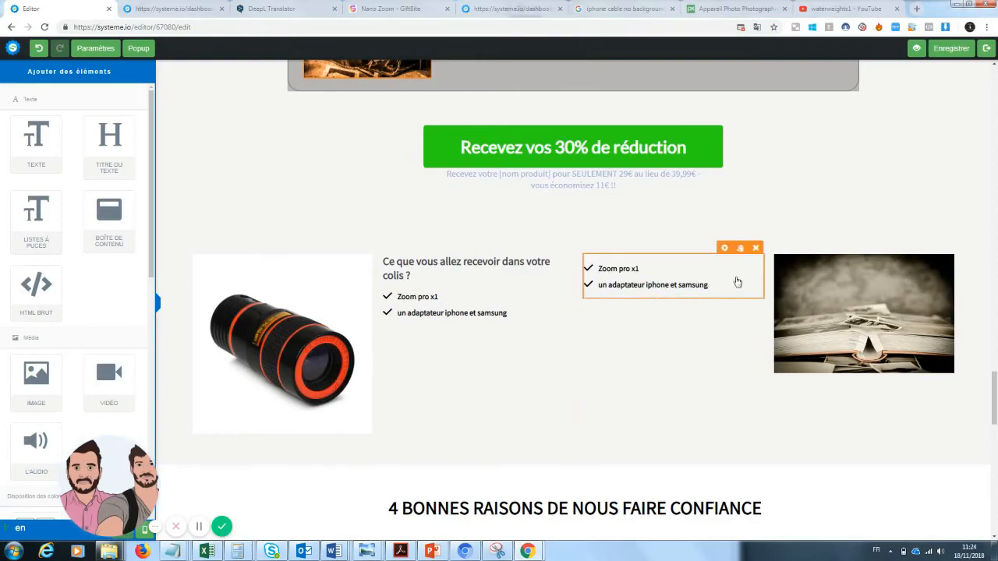
click(755, 248)
Confirm the bullet list deletion, then drop a text block into the empty column and clear its placeholder
click(529, 84)
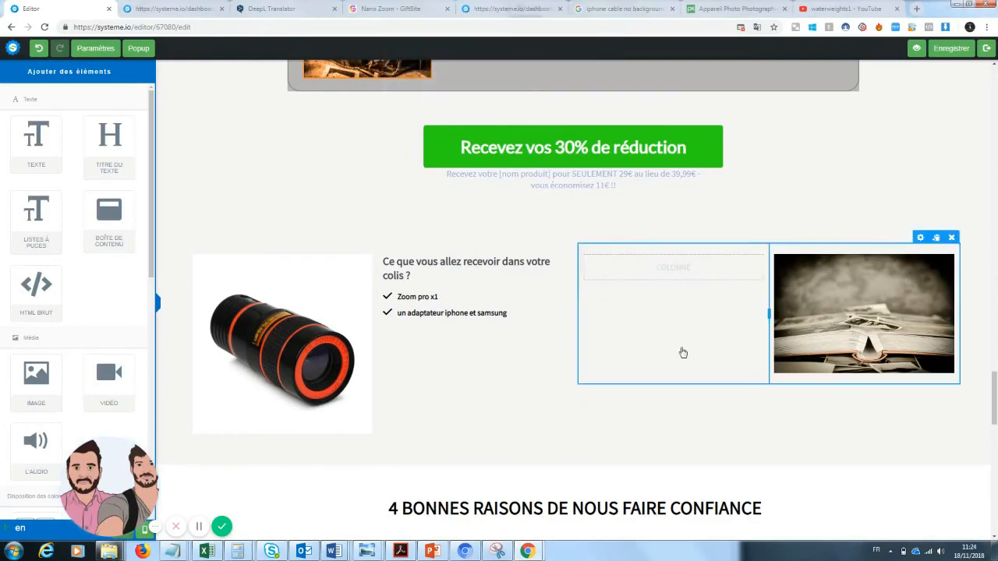
drag(36, 142, 654, 269)
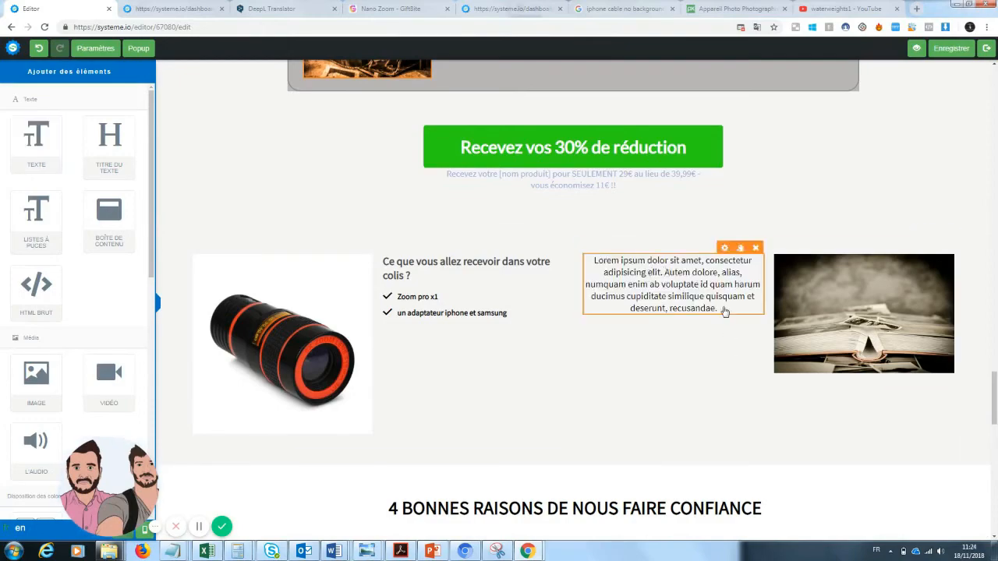
click(725, 309)
drag(725, 309, 594, 265)
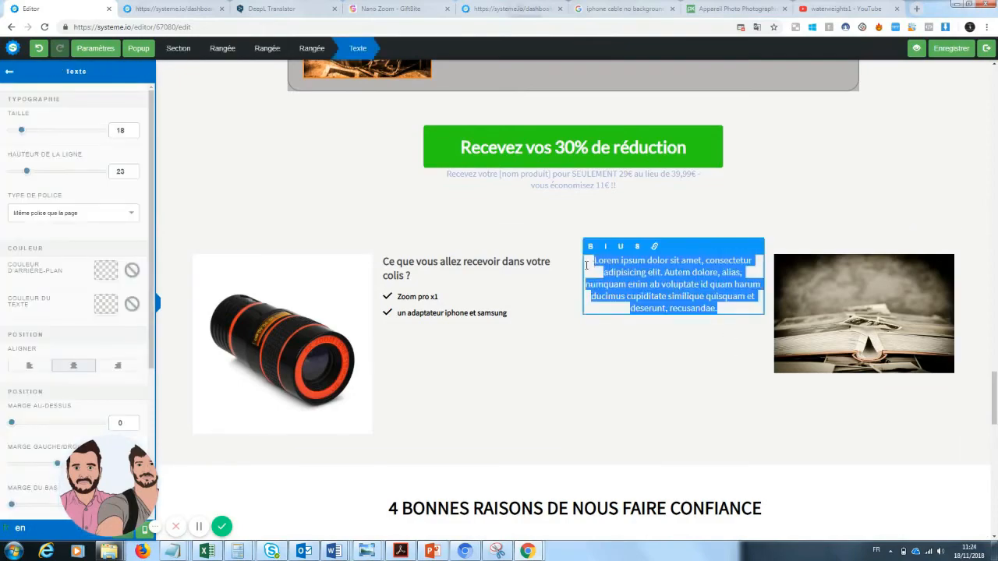
key(BackSpace)
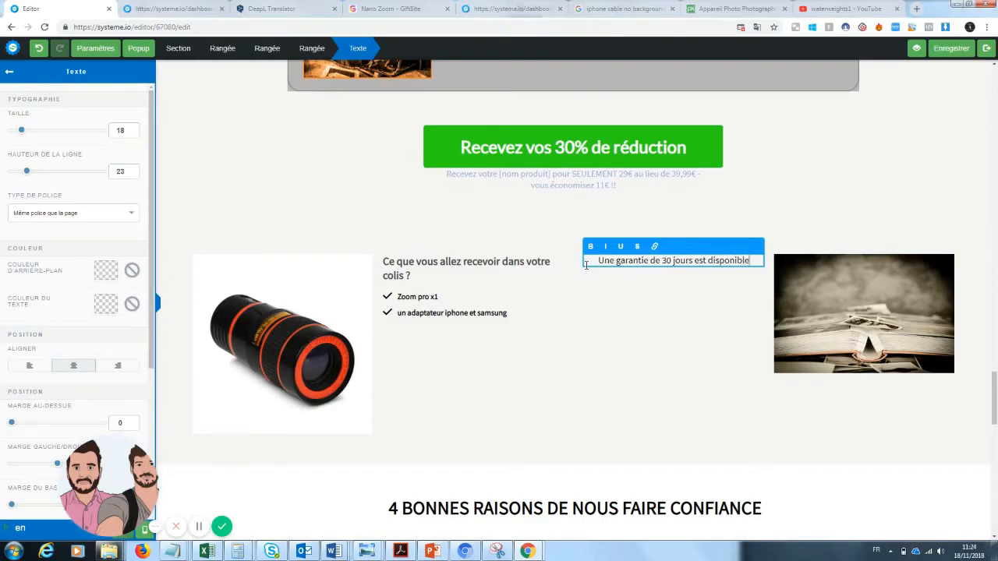
Type the 30-day guarantee text ending '…changer votre manière de prendre des photos.'
text(sous)
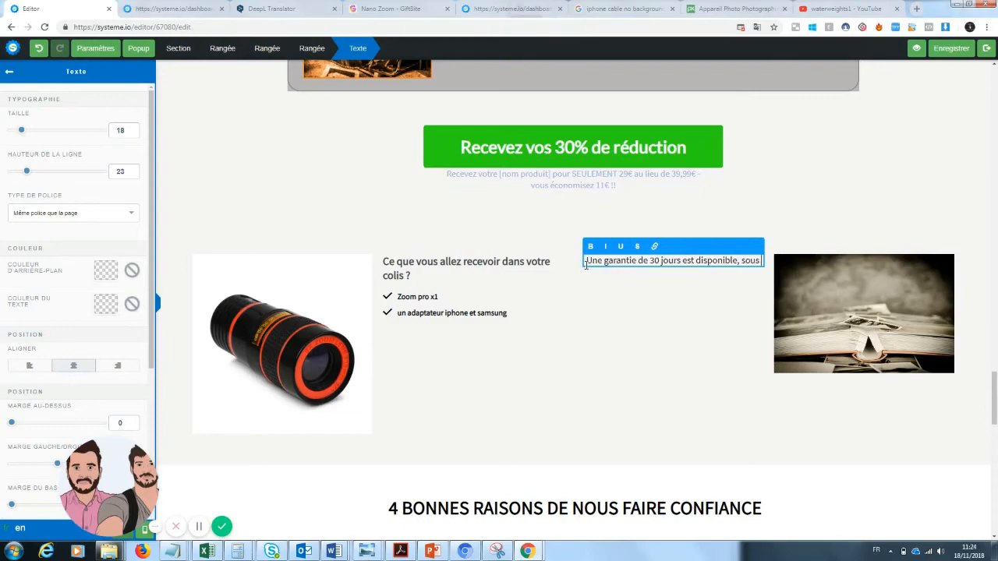
key(BackSpace)
key(BackSpace)
key(BackSpace)
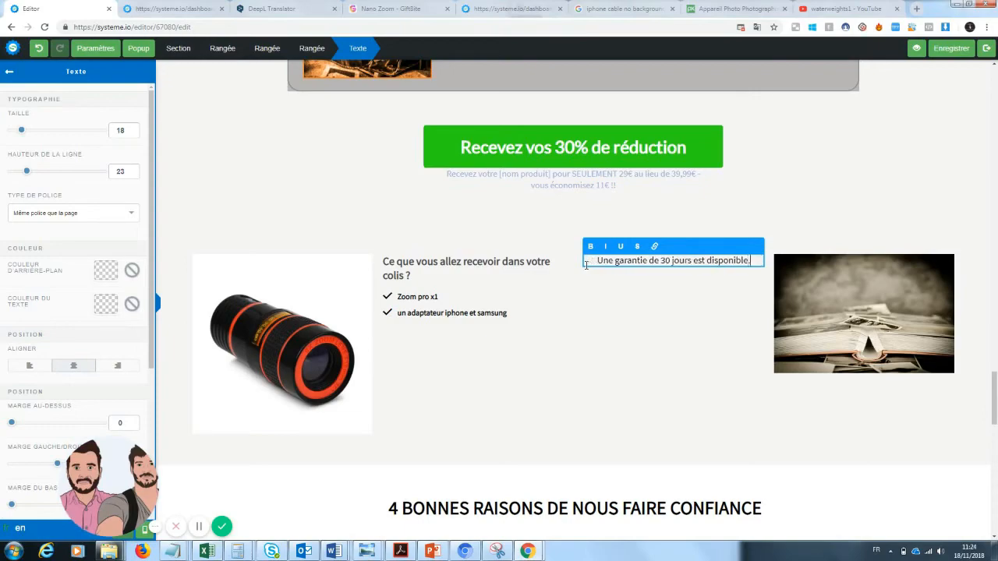
text(vous ne risquez donc à changer vo)
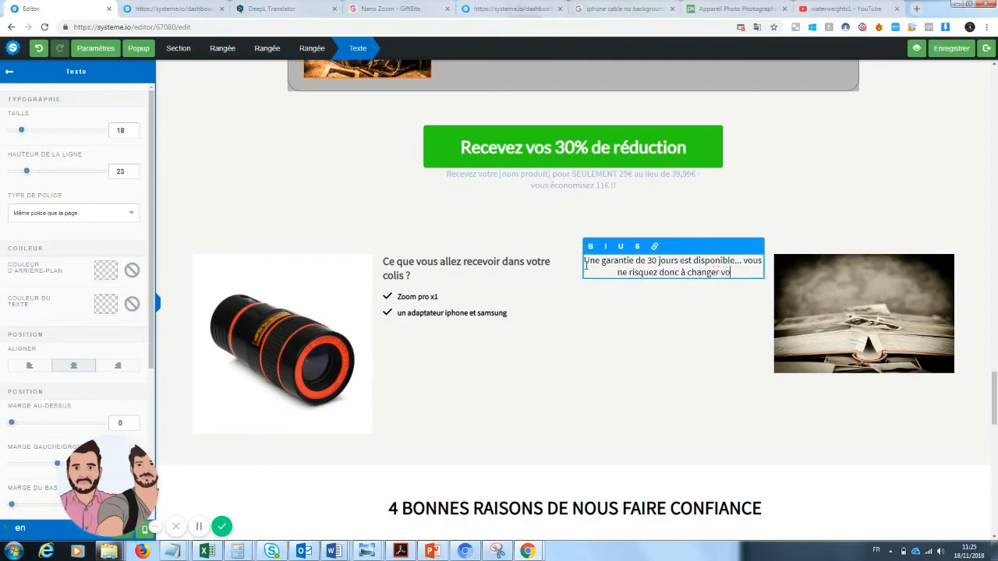
text(manière de prendre des photos.)
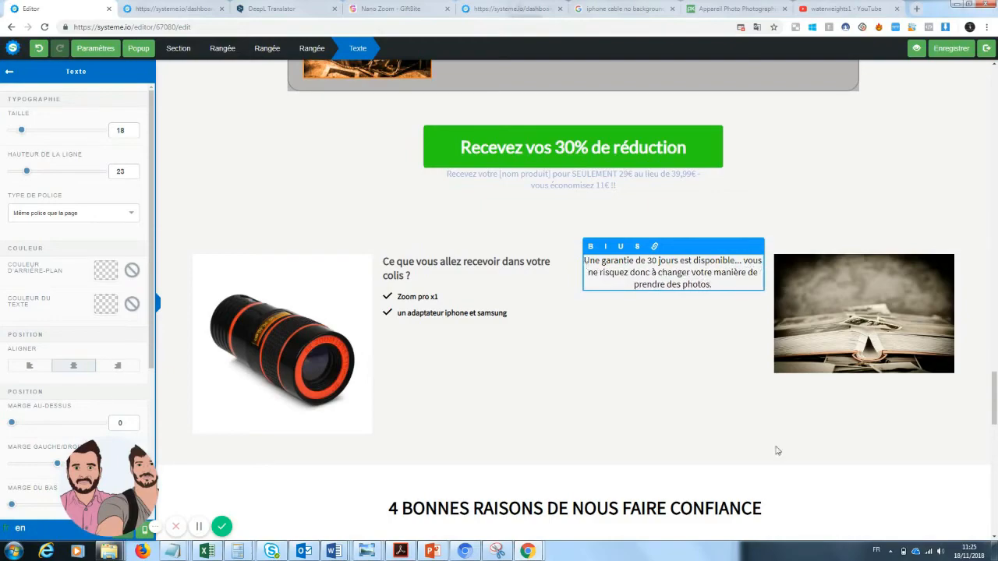
drag(995, 382, 992, 515)
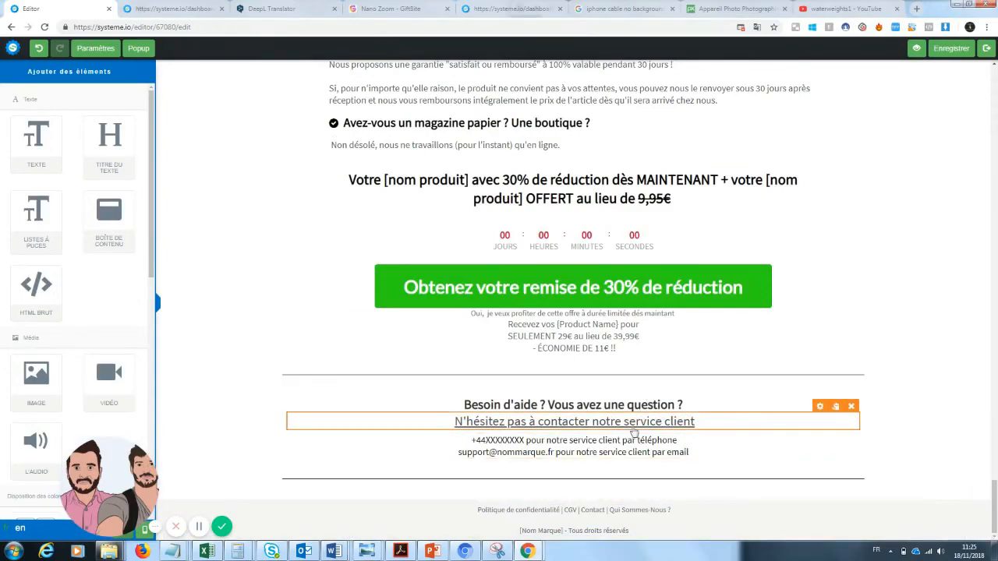
drag(994, 508, 995, 273)
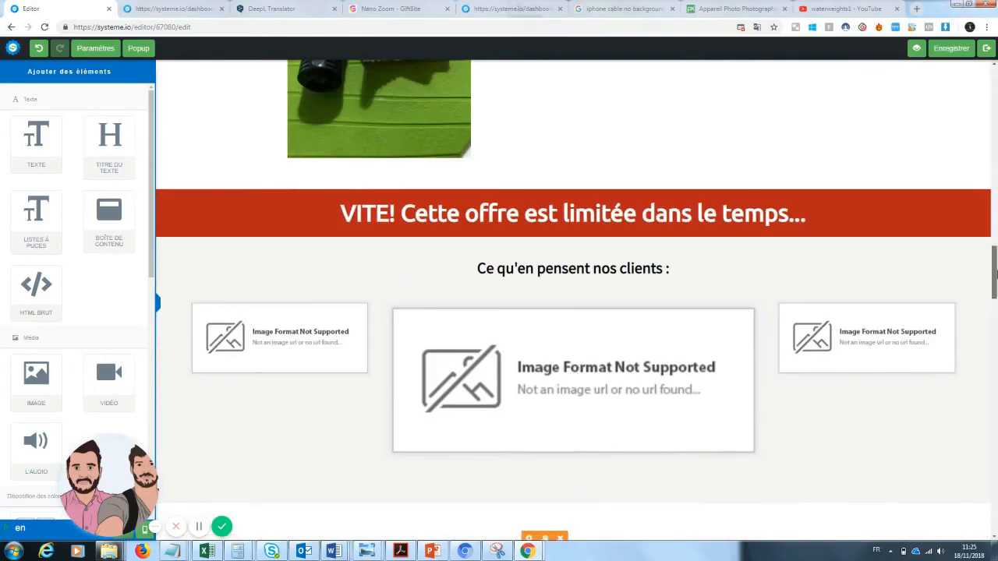
drag(994, 273, 994, 399)
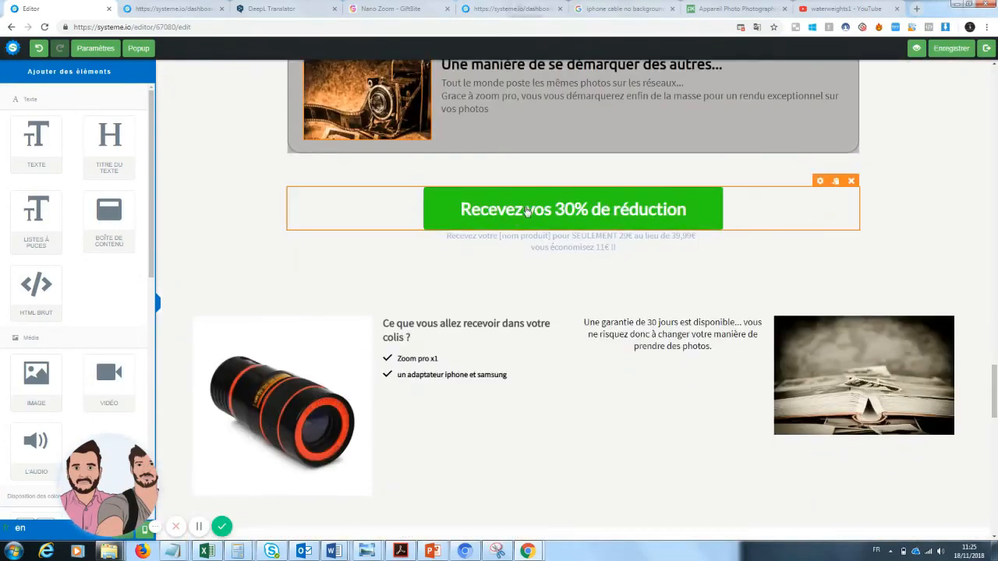
click(527, 211)
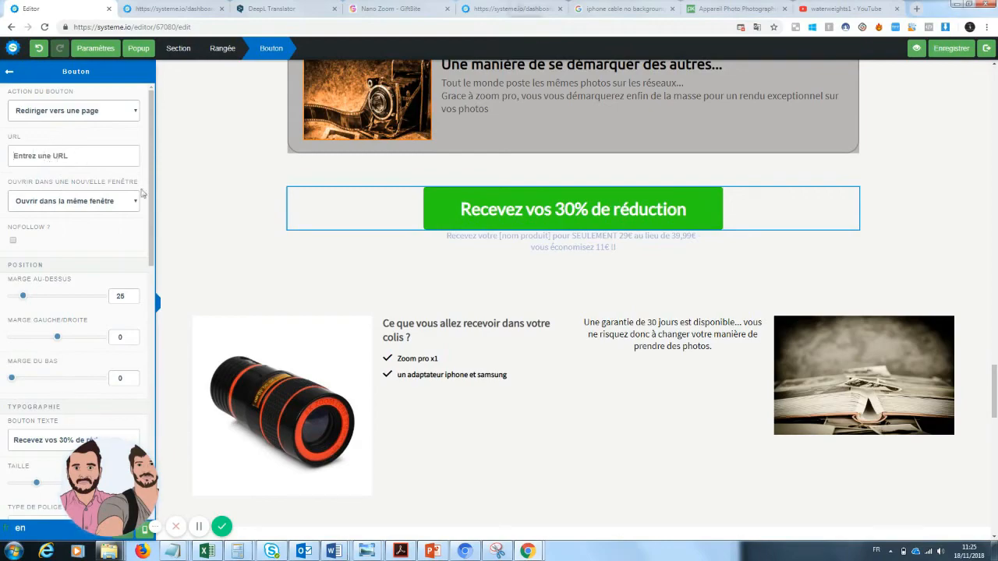
drag(993, 407, 996, 83)
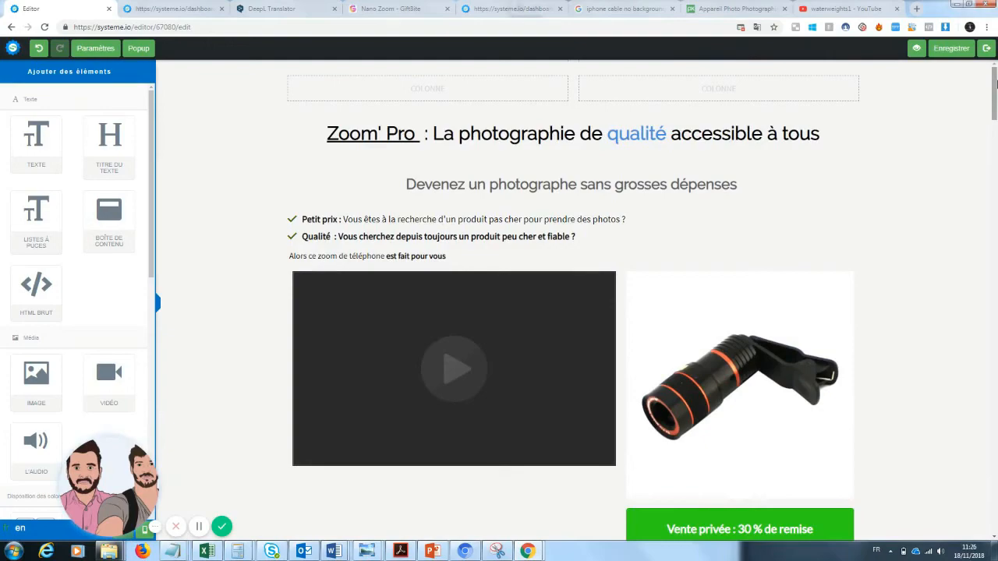
drag(995, 84, 992, 197)
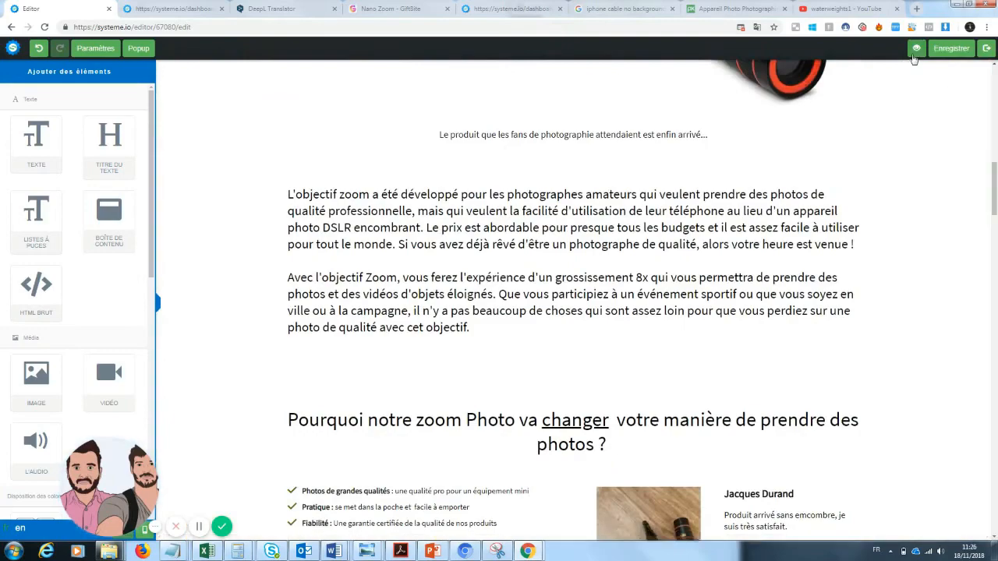
Preview the finished page in a new tab, scrolling from the Zoom' Pro headline to the footer
click(916, 49)
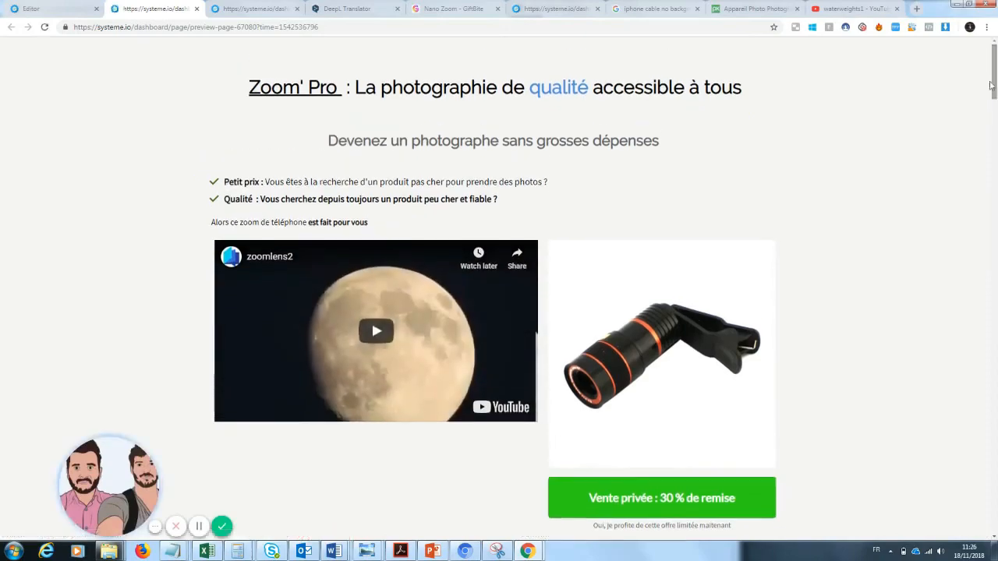
mouse_move(992, 86)
mouse_down()
mouse_move(993, 269)
mouse_move(994, 75)
mouse_up()
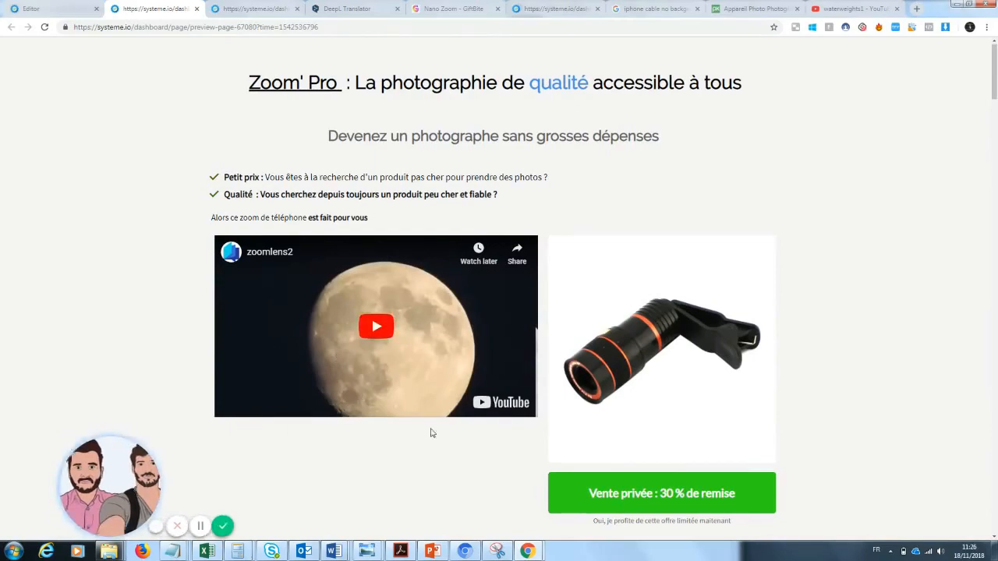
scroll(996, 94, down, 1)
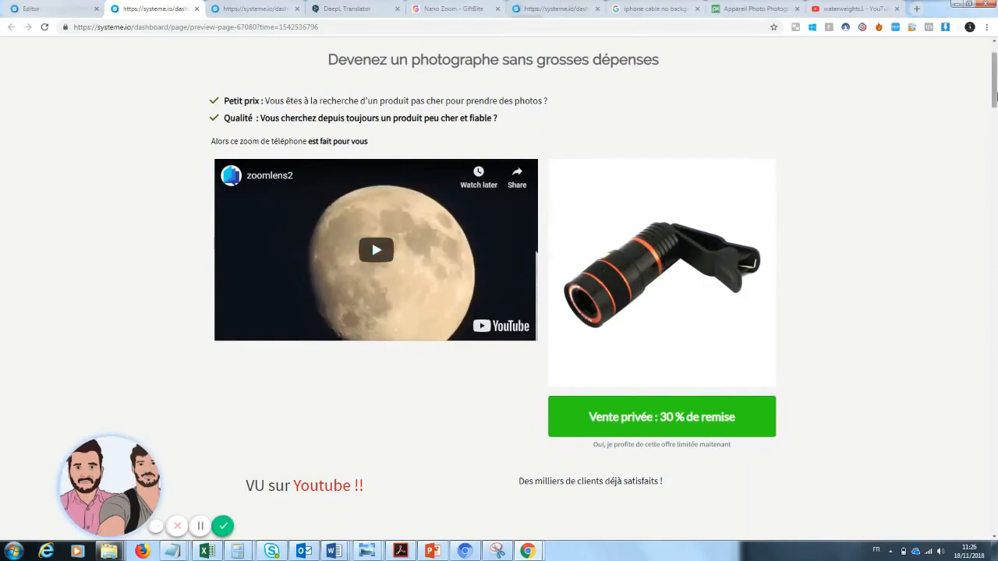
drag(995, 94, 995, 397)
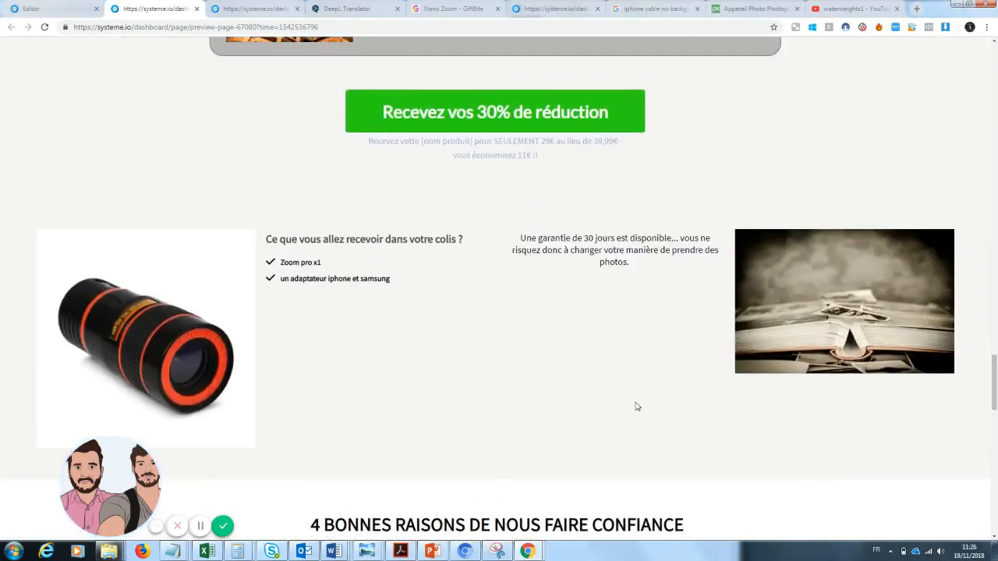
drag(994, 372, 995, 388)
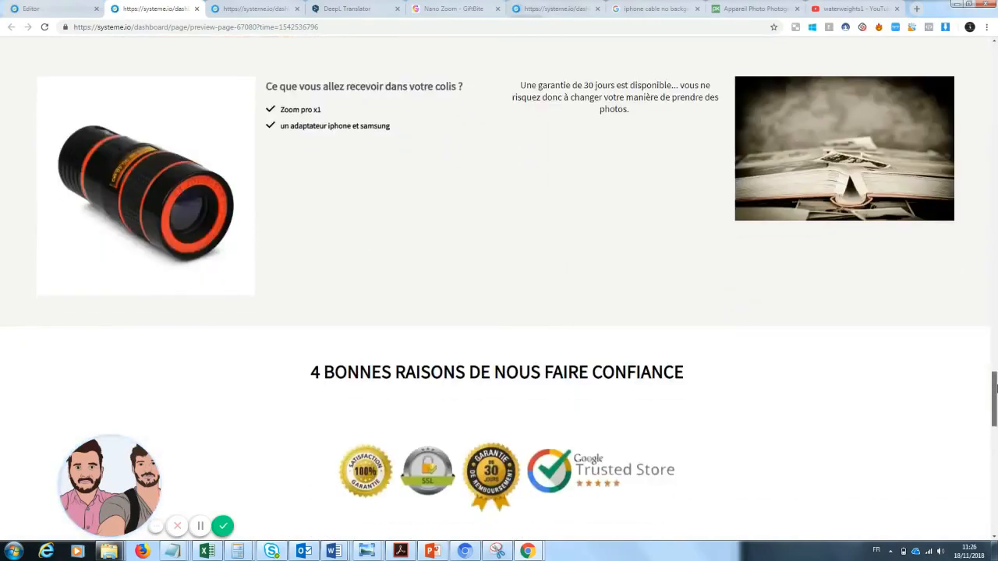
drag(995, 387, 995, 115)
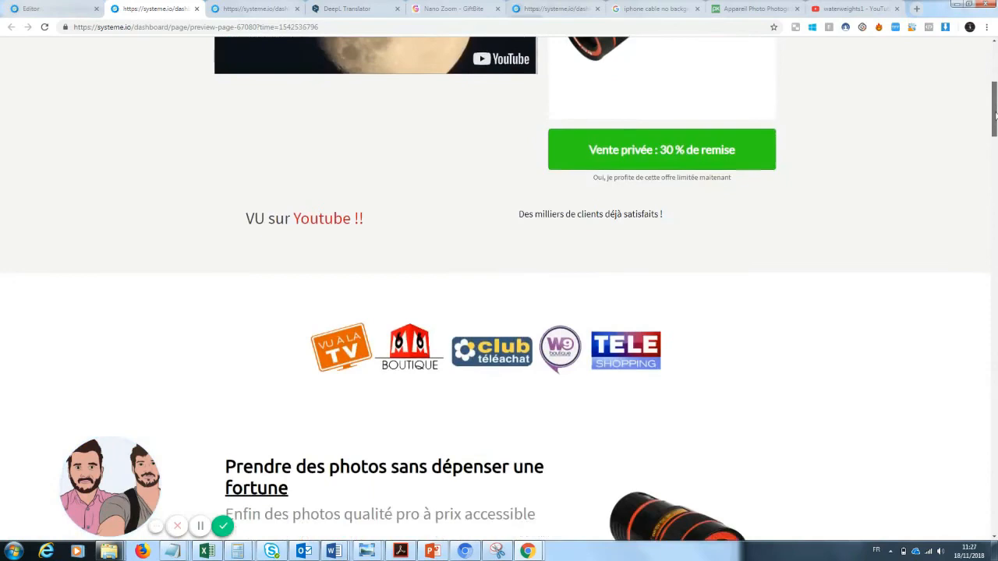